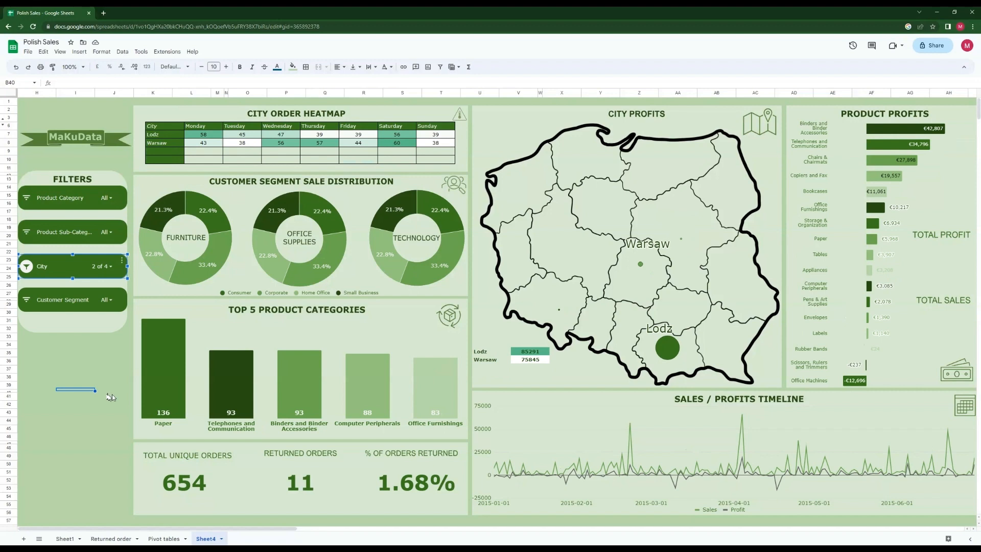
Step: Exclude binders, bookcases, chairs, envelopes and office furnishings from the sub-category filter, and limit the customer segment filter to Consumer and Corporate
{"action": "left_click", "coordinate": [106, 232]}
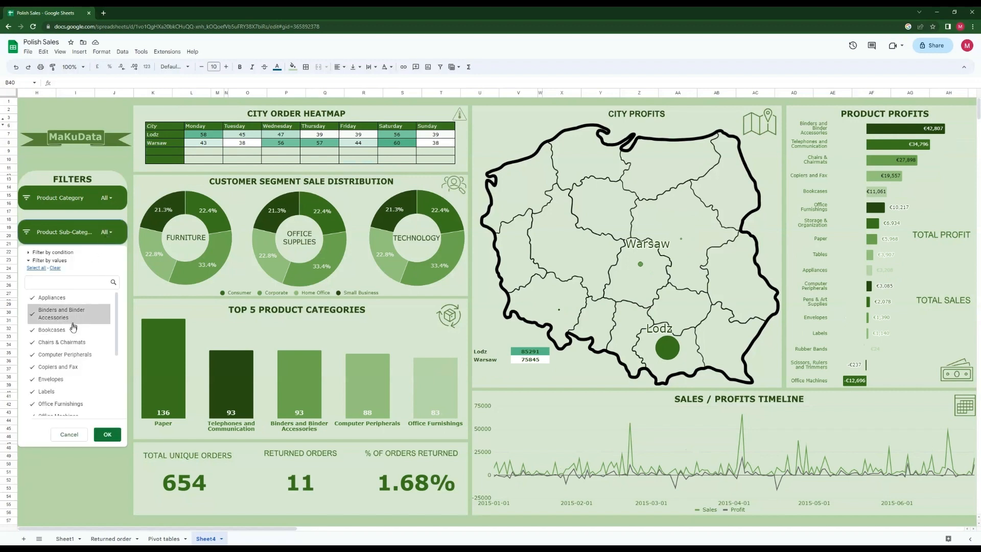
{"action": "left_click", "coordinate": [107, 435]}
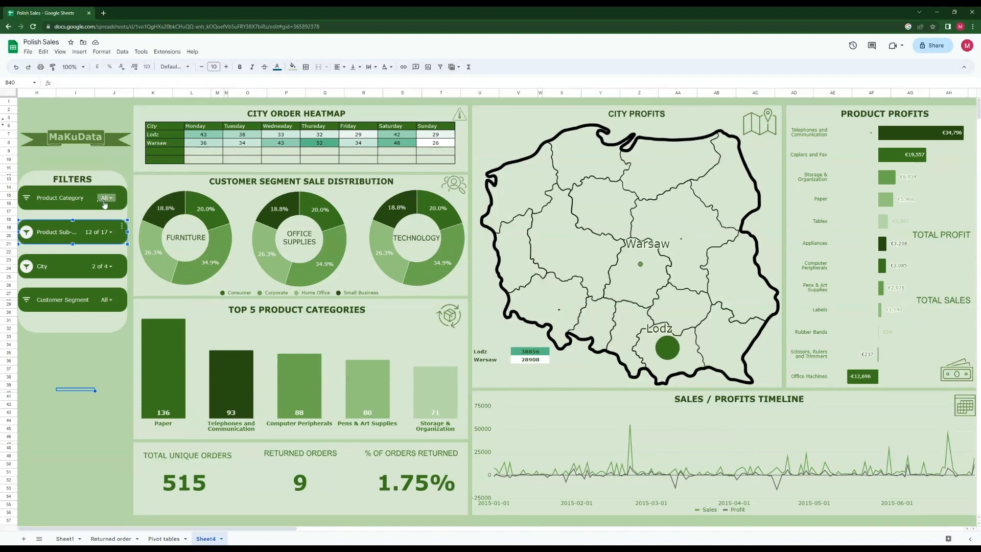
{"action": "left_click", "coordinate": [108, 301]}
{"action": "left_click", "coordinate": [53, 390]}
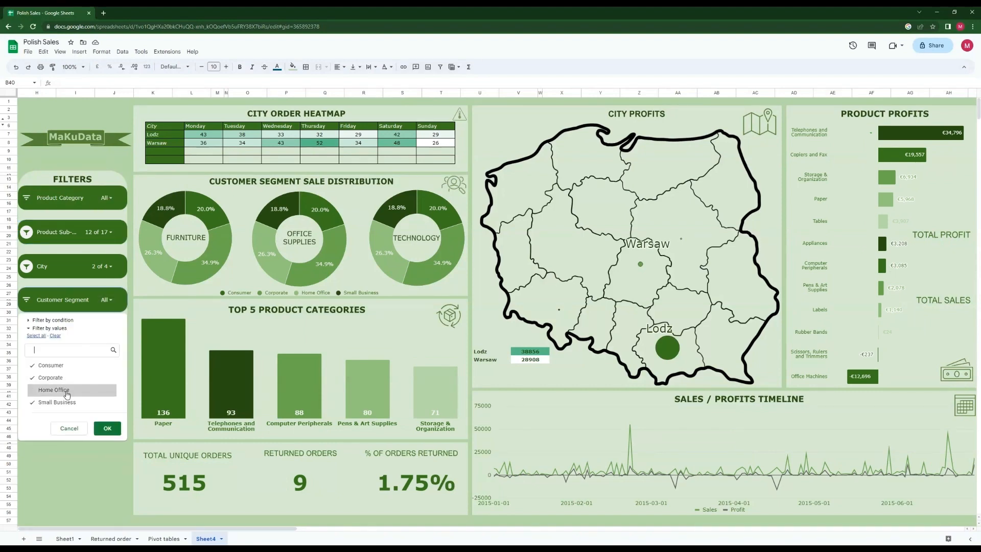
{"action": "left_click", "coordinate": [80, 402]}
{"action": "left_click", "coordinate": [106, 428]}
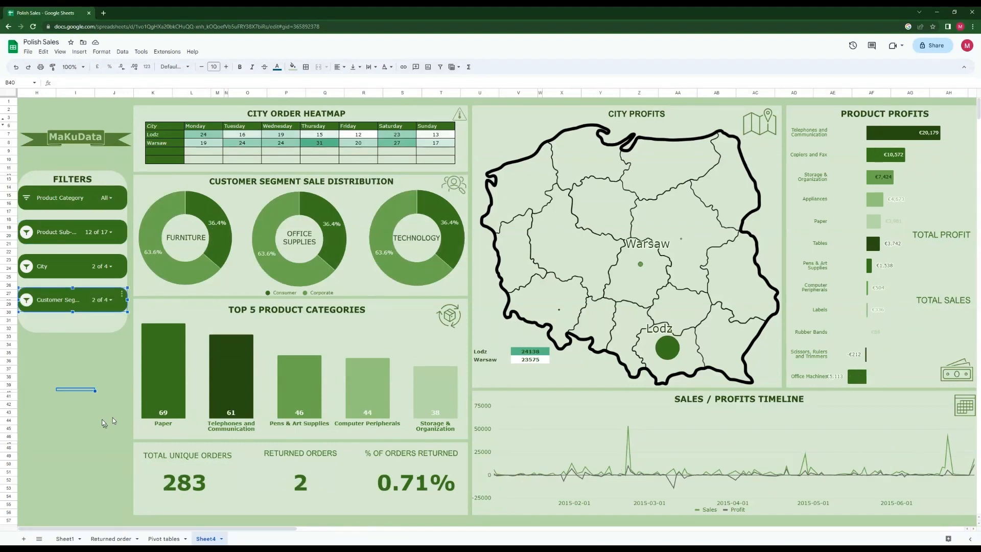
Step: Reset the product sub-category, city and customer segment filters so that all values are included
{"action": "left_click", "coordinate": [99, 232]}
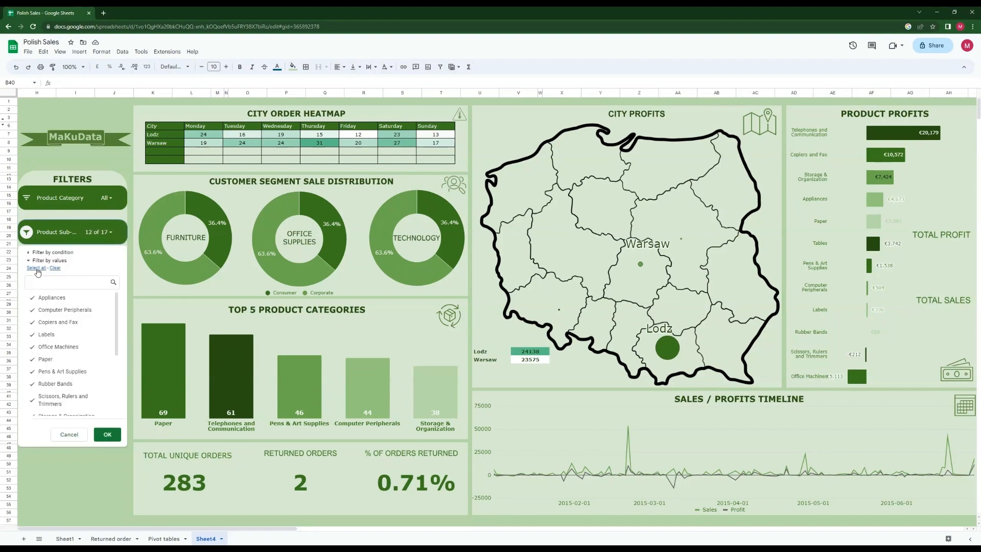
{"action": "left_click", "coordinate": [35, 267]}
{"action": "left_click", "coordinate": [108, 435]}
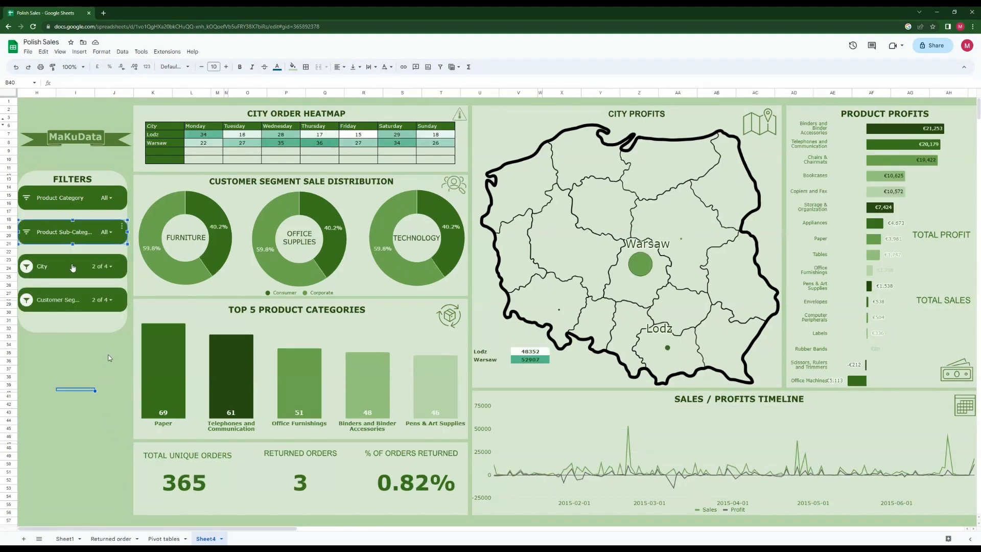
{"action": "left_click", "coordinate": [102, 266]}
{"action": "left_click", "coordinate": [38, 303]}
{"action": "left_click", "coordinate": [108, 396]}
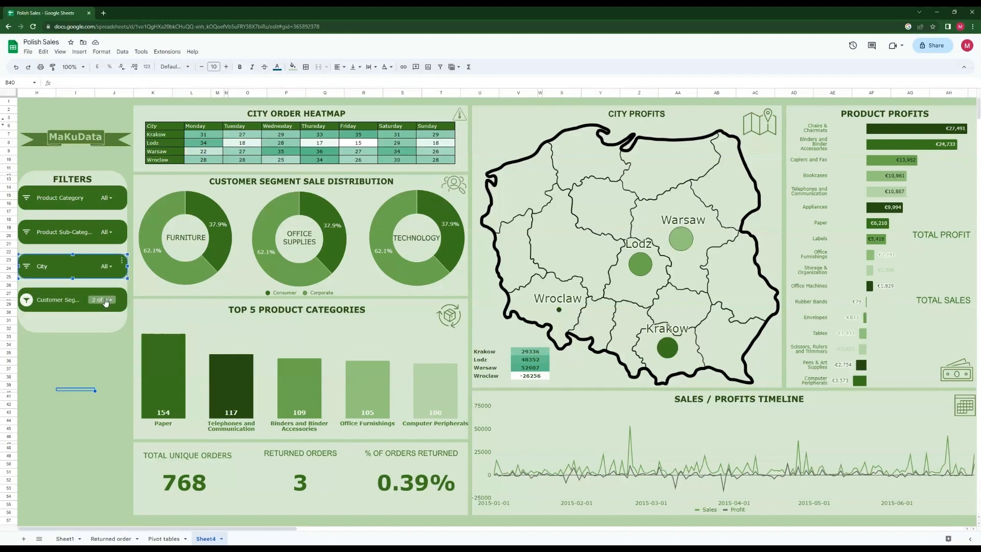
{"action": "left_click", "coordinate": [106, 301]}
{"action": "left_click", "coordinate": [34, 338]}
{"action": "left_click", "coordinate": [117, 434]}
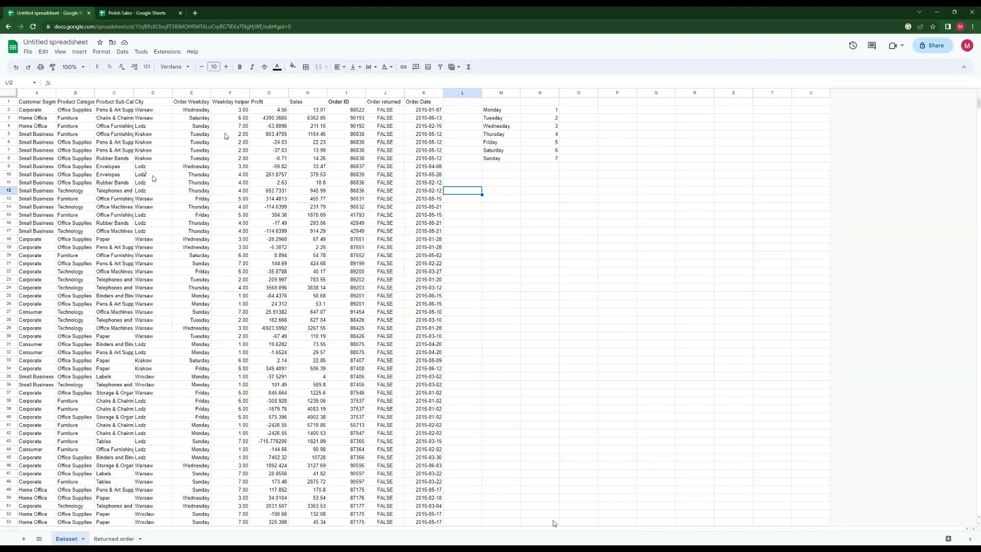
Step: Examine the VLOOKUP formula in cell F2 of the Weekday helper column and the lookup range it uses
{"action": "left_click", "coordinate": [232, 94]}
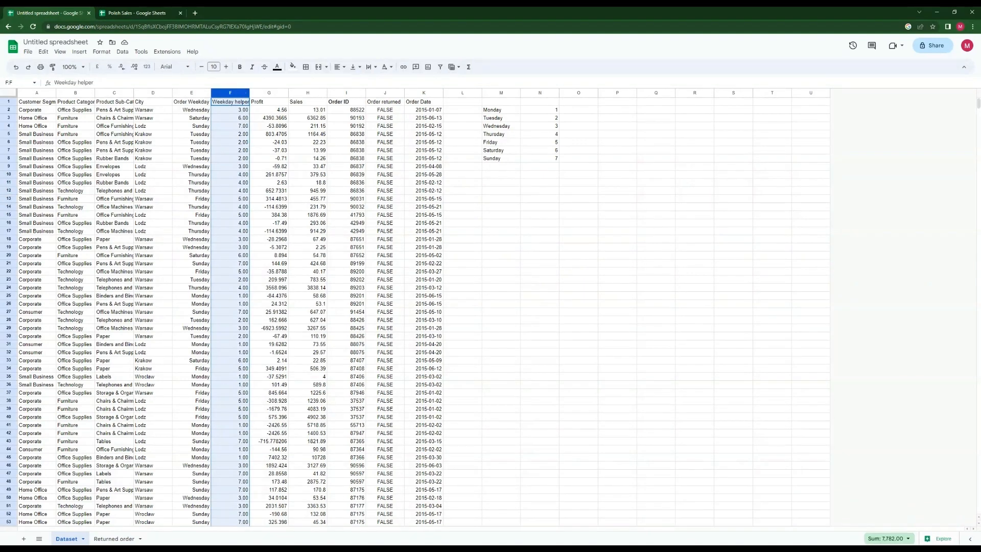
{"action": "left_click", "coordinate": [231, 111]}
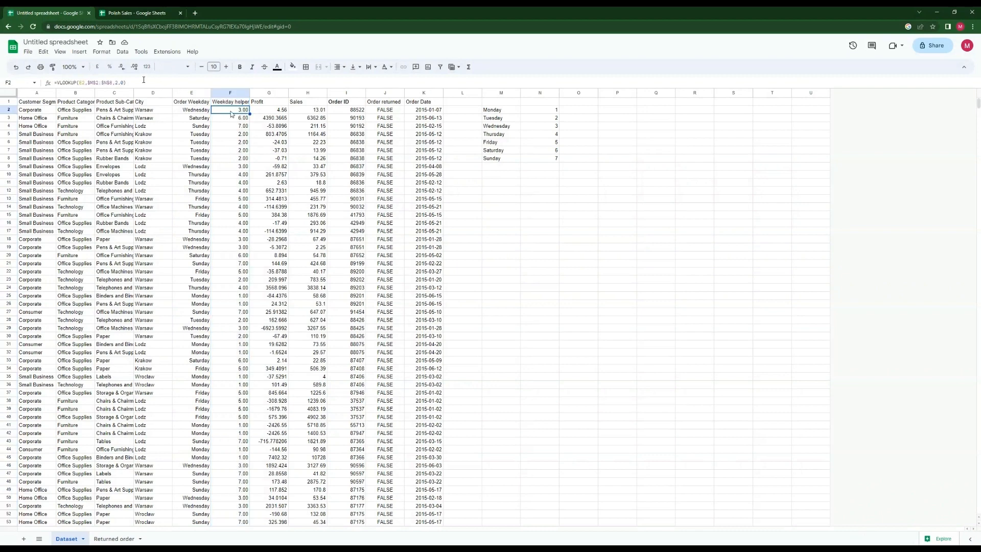
{"action": "left_click_drag", "start_coordinate": [146, 83], "coordinate": [51, 85]}
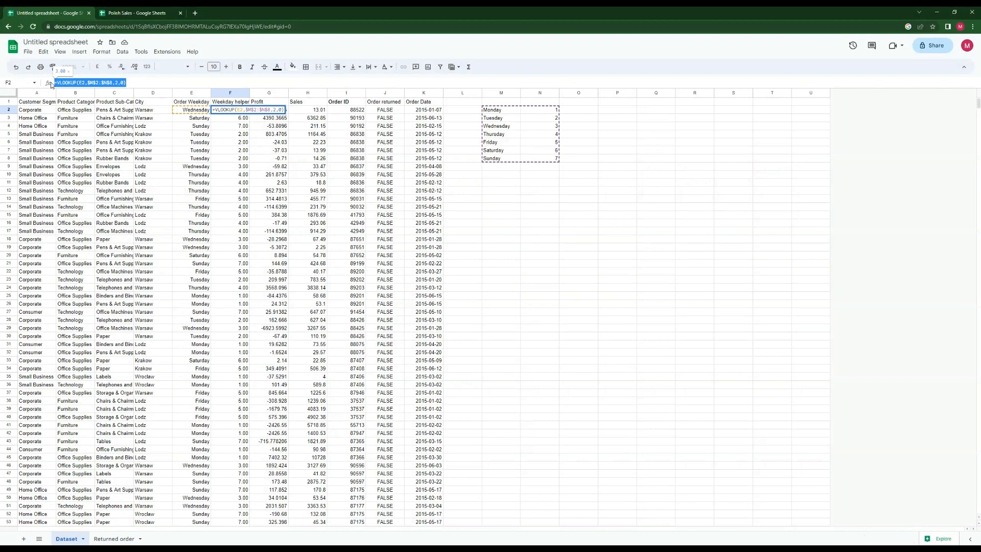
{"action": "left_click", "coordinate": [140, 81]}
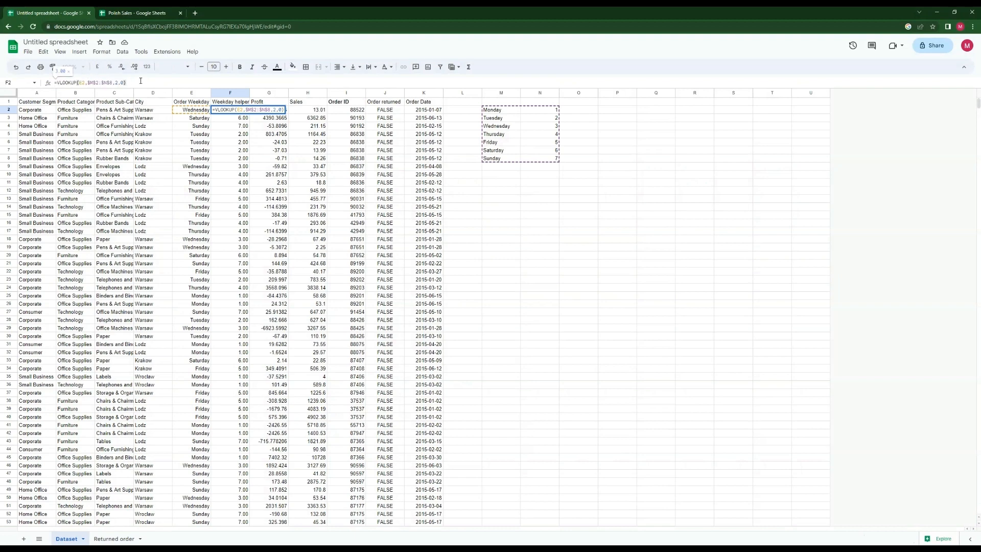
{"action": "key", "text": "Escape"}
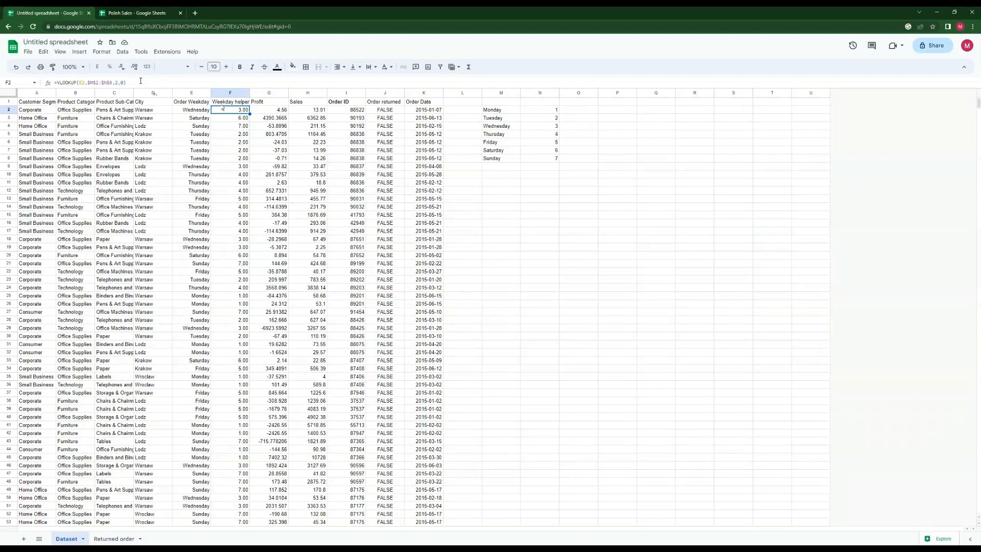
Step: Examine the ISNUMBER and MATCH formula in cell J2 of the Order returned column and the Returned order sheet it references
{"action": "left_click", "coordinate": [378, 93]}
{"action": "left_click", "coordinate": [387, 111]}
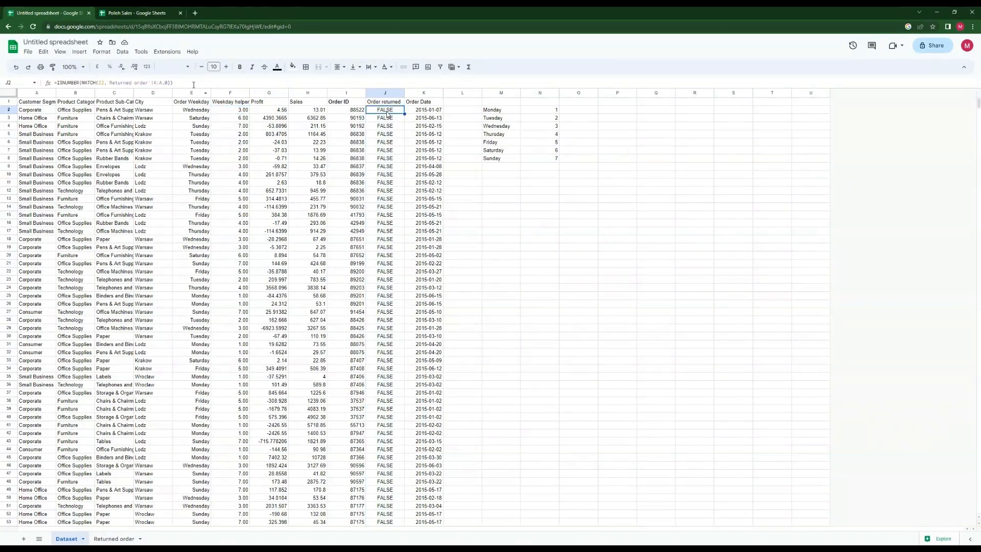
{"action": "left_click_drag", "start_coordinate": [185, 83], "coordinate": [55, 83]}
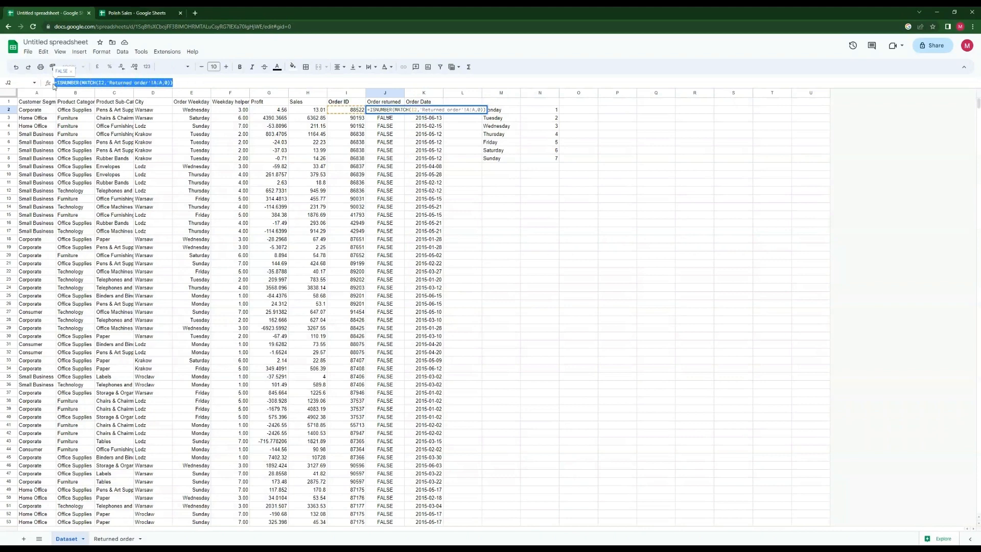
{"action": "left_click", "coordinate": [187, 83]}
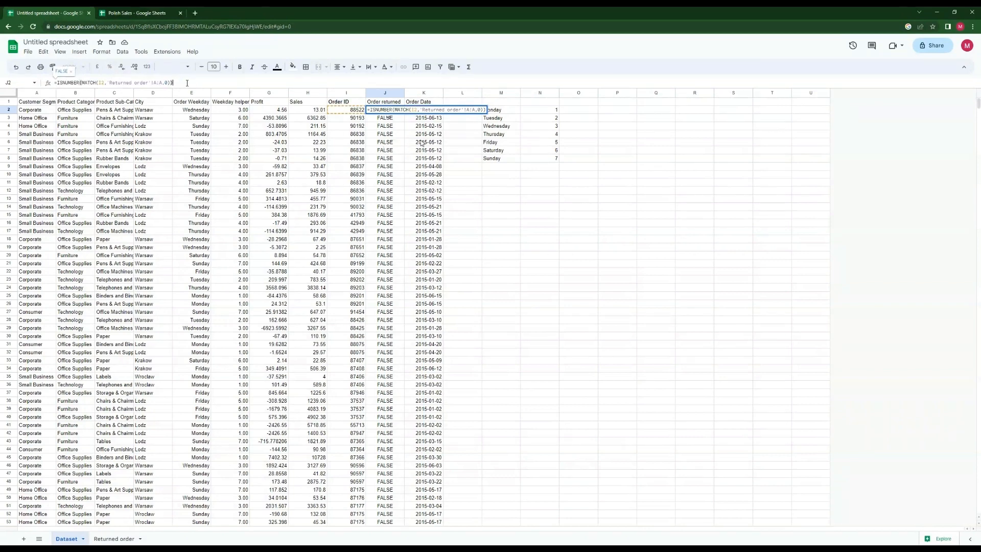
{"action": "key", "text": "Escape"}
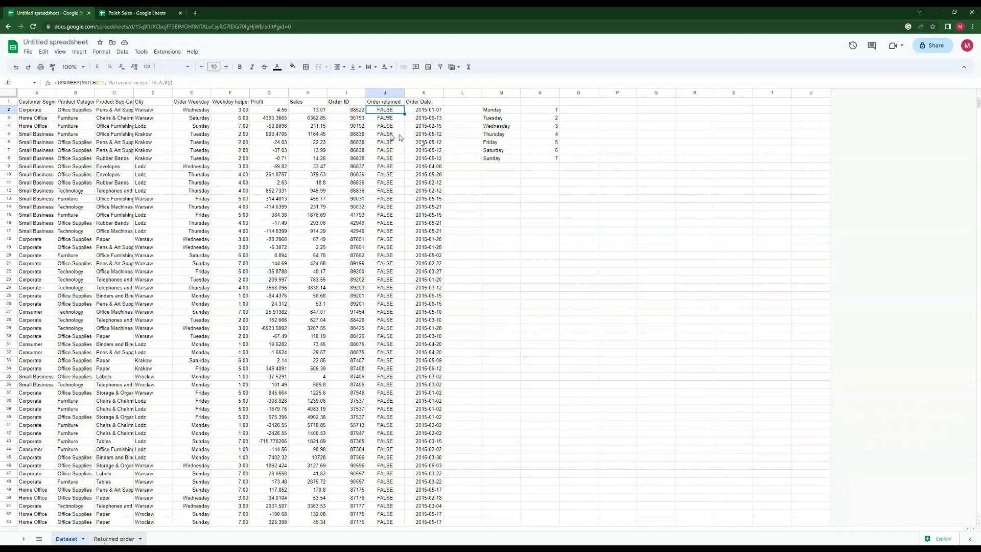
{"action": "left_click", "coordinate": [110, 540]}
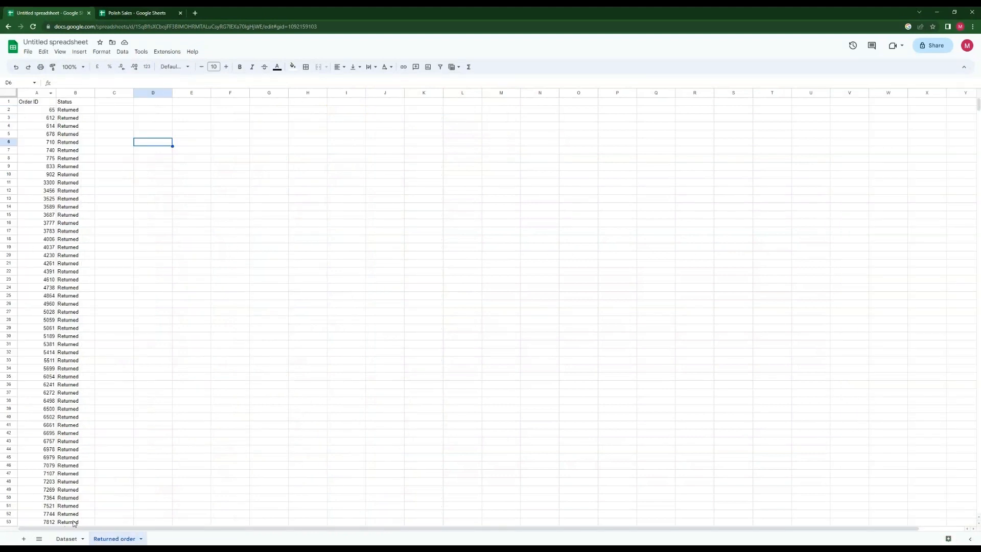
{"action": "left_click", "coordinate": [63, 539]}
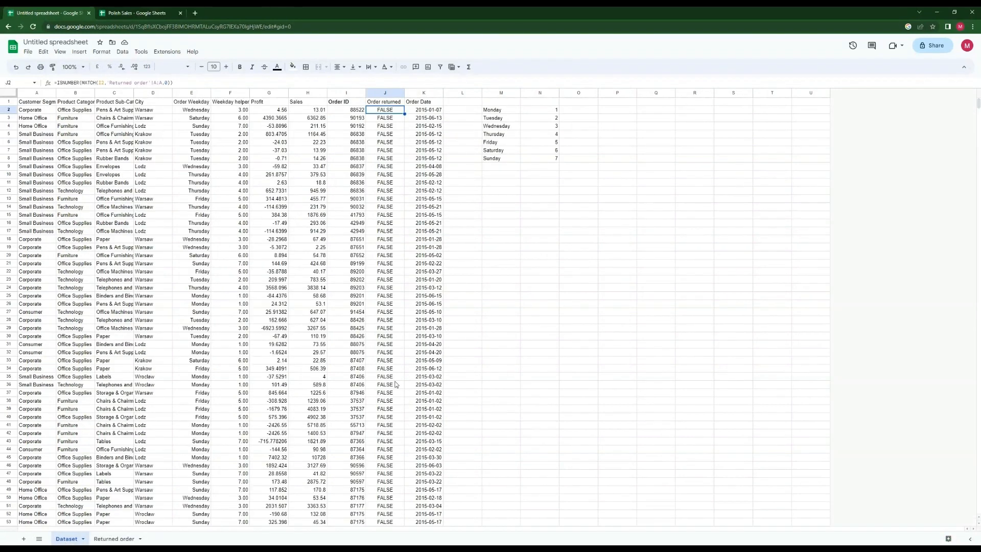
{"action": "left_click", "coordinate": [486, 202]}
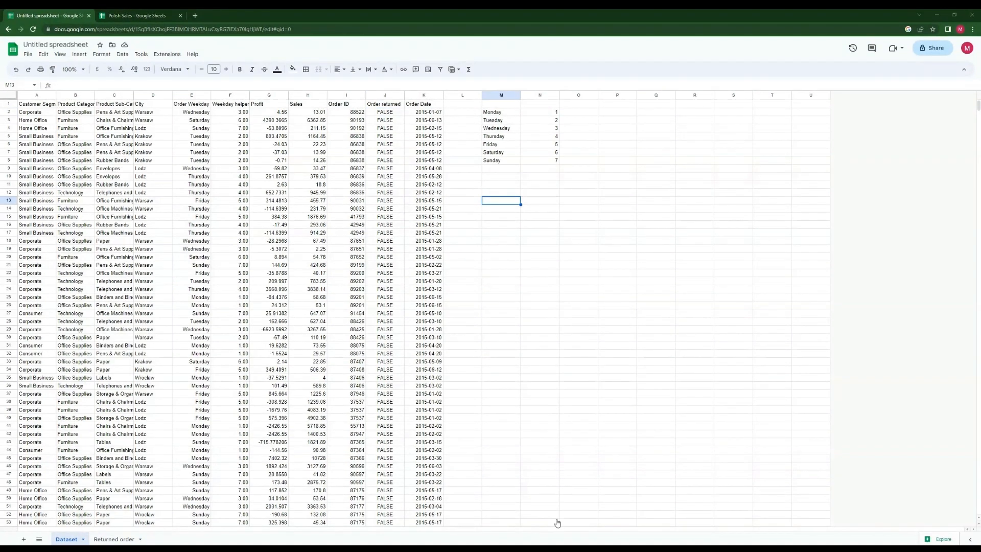
Step: Add a new sheet named "Pivot tables" and place it after the Returned order sheet
{"action": "left_click", "coordinate": [24, 538]}
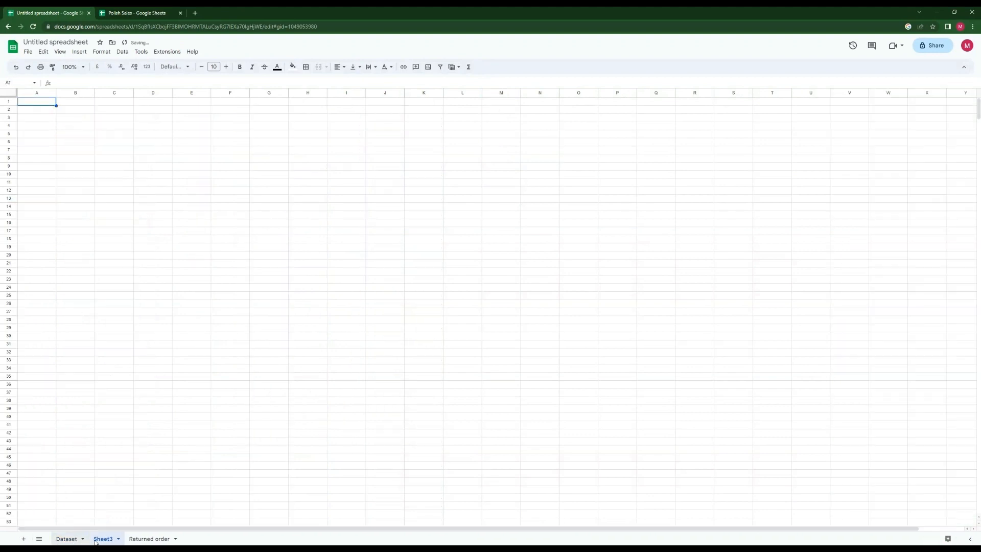
{"action": "right_click", "coordinate": [102, 539]}
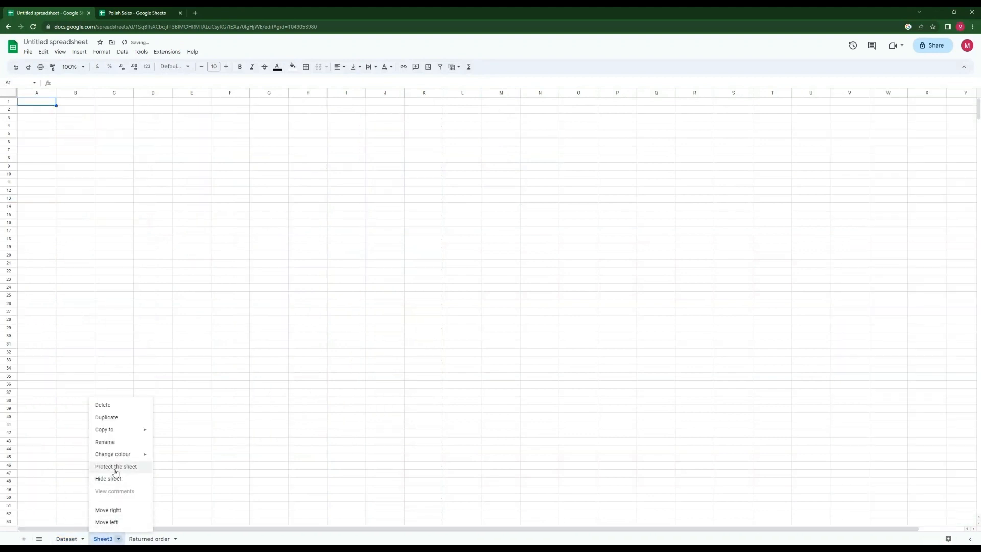
{"action": "left_click", "coordinate": [110, 447]}
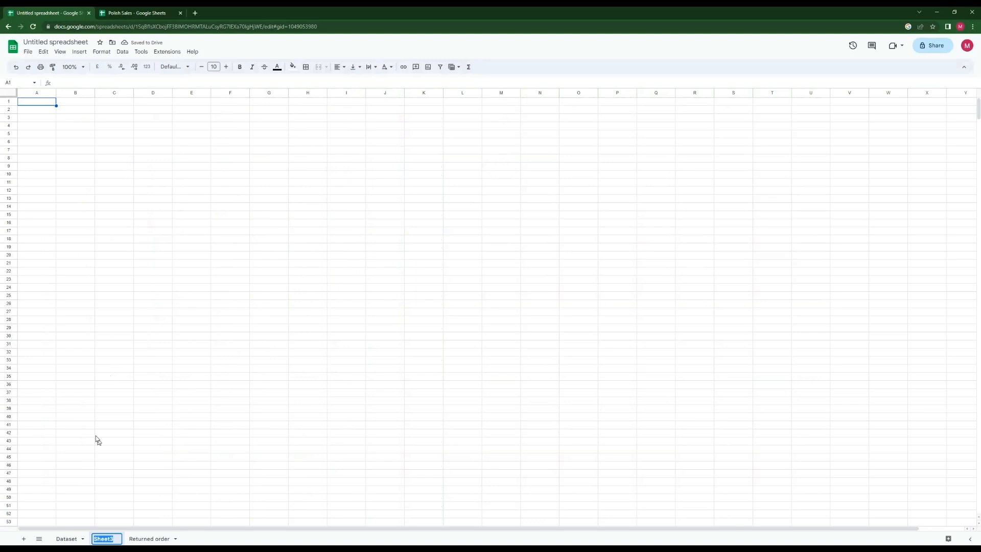
{"action": "type", "text": "Pivot tables"}
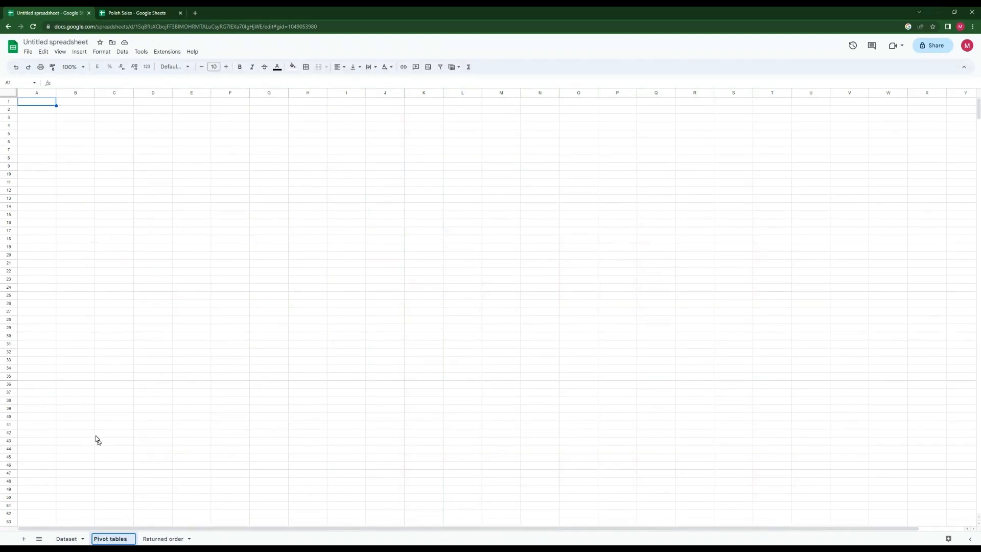
{"action": "key", "text": "Return"}
{"action": "left_click_drag", "start_coordinate": [107, 540], "coordinate": [185, 540]}
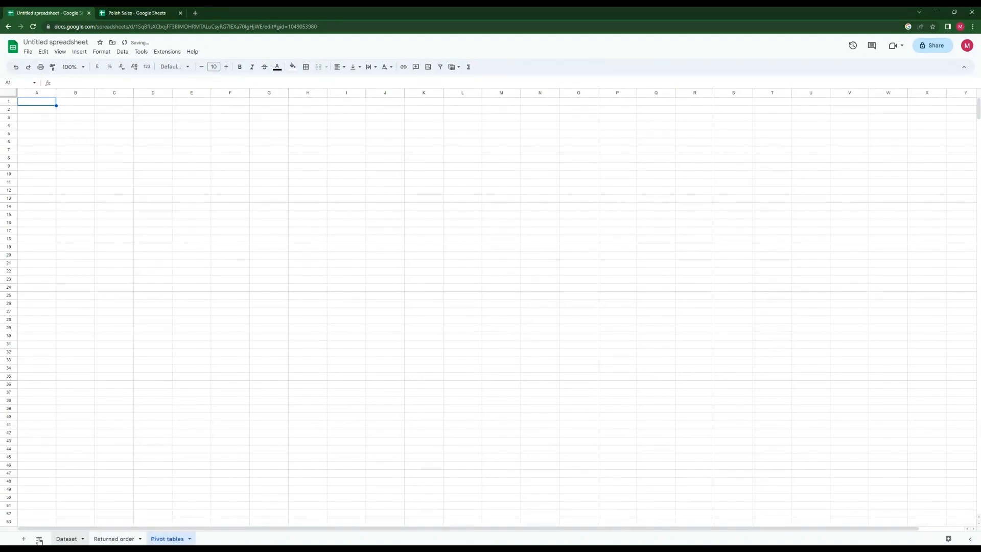
Step: Add another new sheet and name it "Dashboard"
{"action": "left_click", "coordinate": [24, 538]}
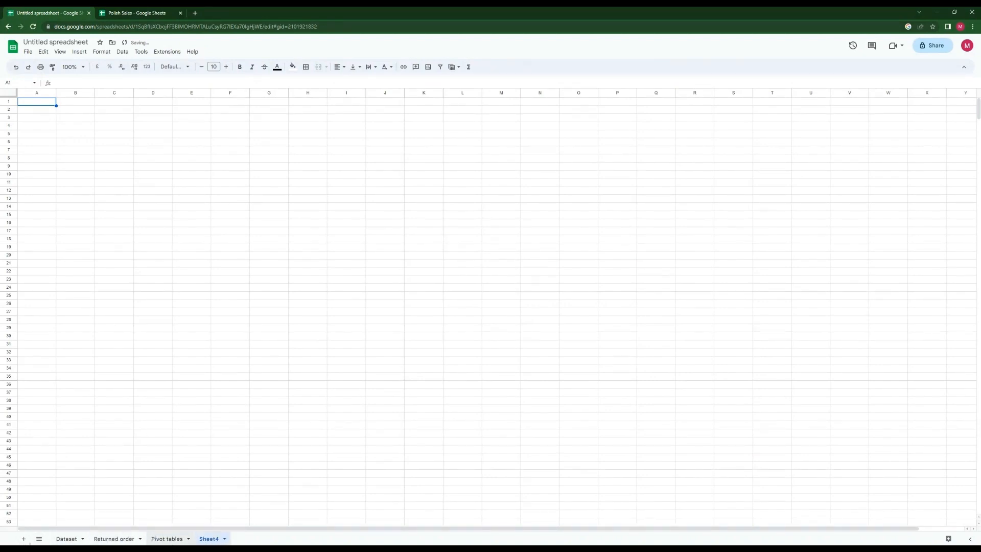
{"action": "right_click", "coordinate": [216, 540]}
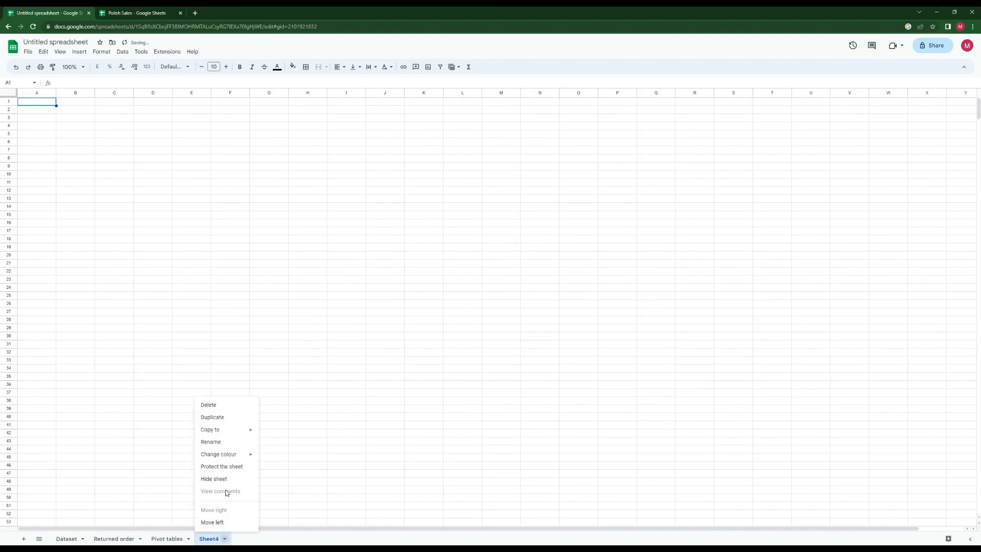
{"action": "left_click", "coordinate": [214, 442]}
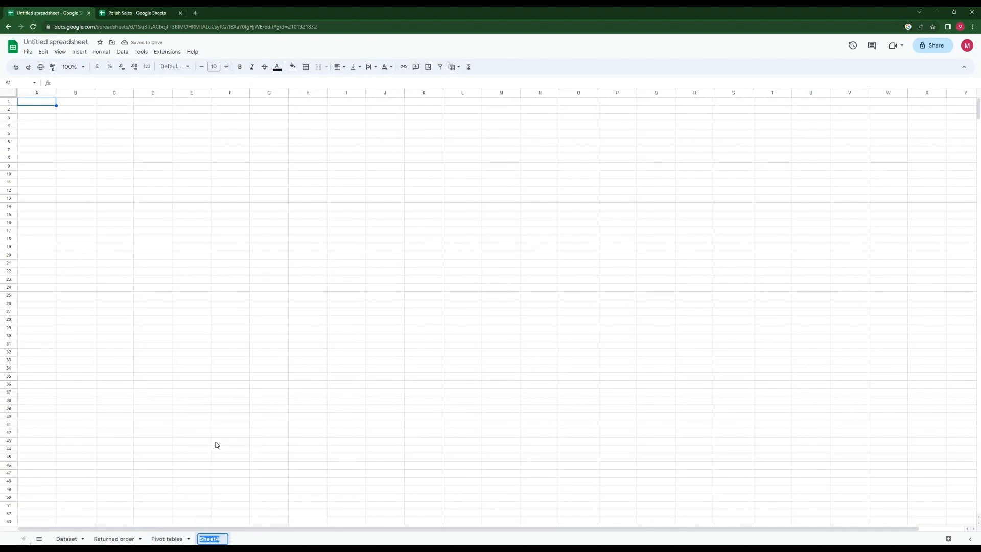
{"action": "type", "text": "Dashboard"}
{"action": "key", "text": "Return"}
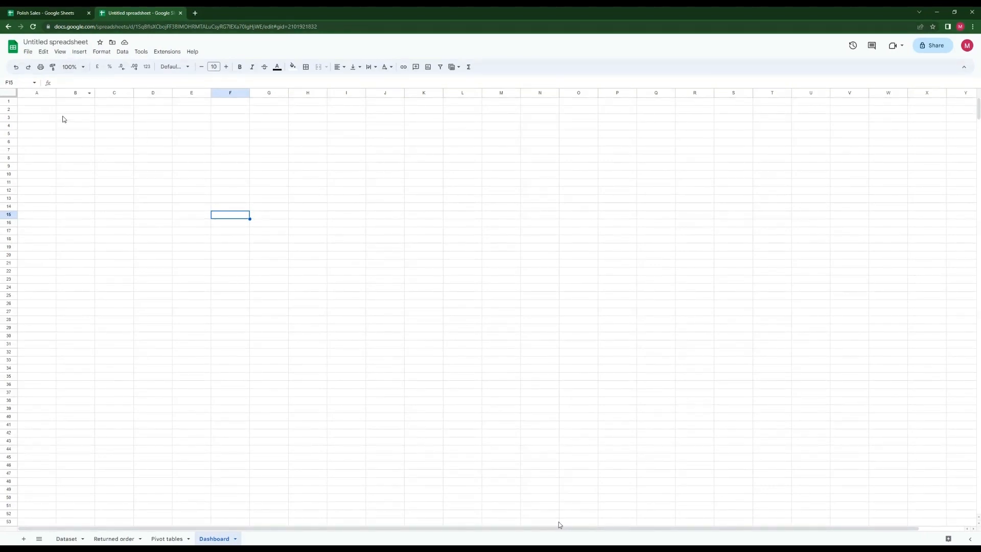
Step: Fill all cells of the Dashboard sheet with light green 2
{"action": "left_click", "coordinate": [39, 113]}
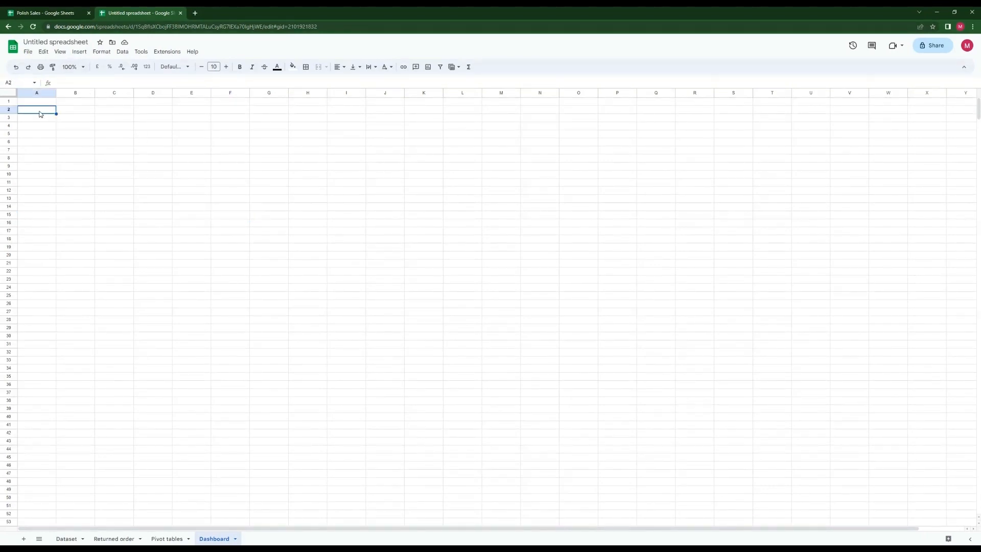
{"action": "key", "text": "ctrl+a"}
{"action": "left_click", "coordinate": [293, 68]}
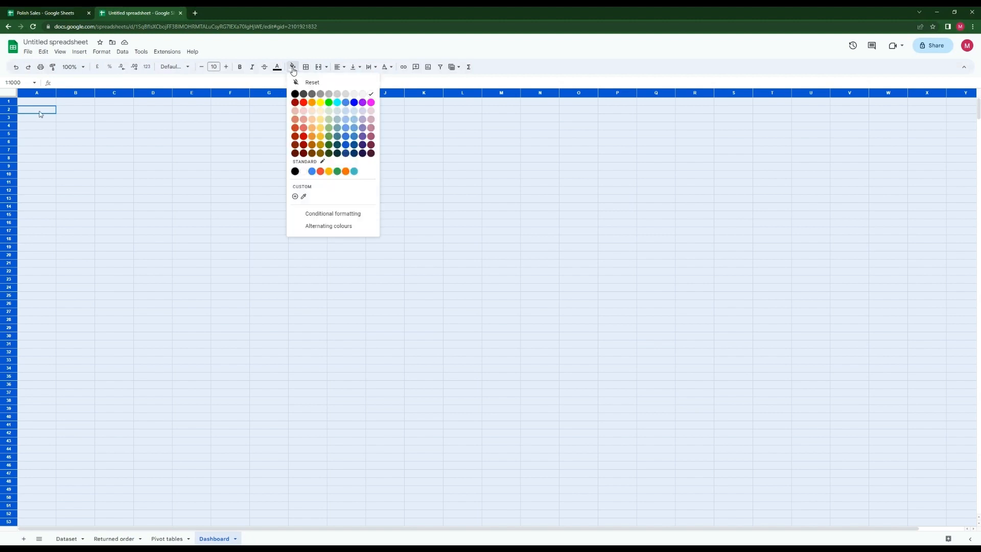
{"action": "left_click", "coordinate": [329, 121]}
{"action": "left_click", "coordinate": [119, 106]}
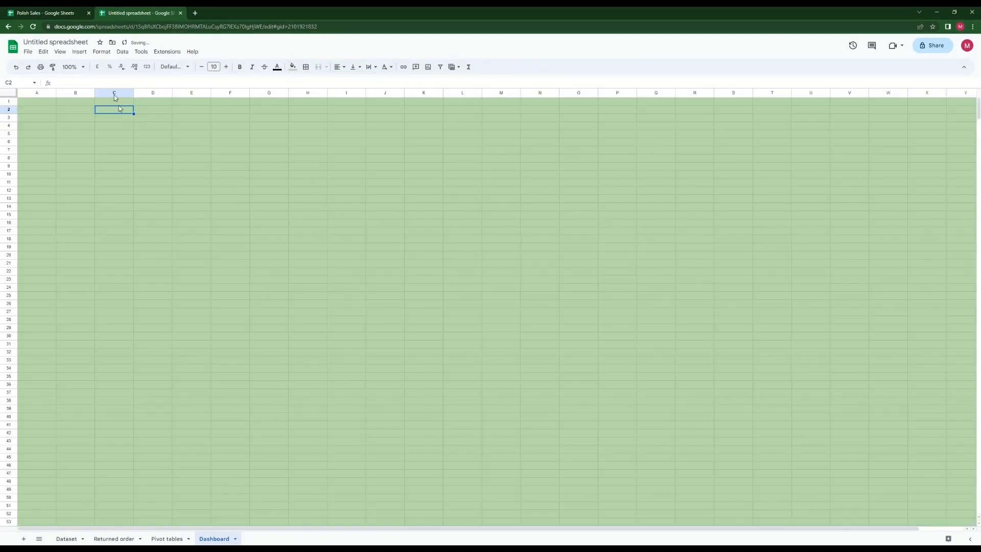
Step: Hide the gridlines on the Dashboard sheet
{"action": "left_click", "coordinate": [60, 52]}
{"action": "mouse_move", "coordinate": [75, 71]}
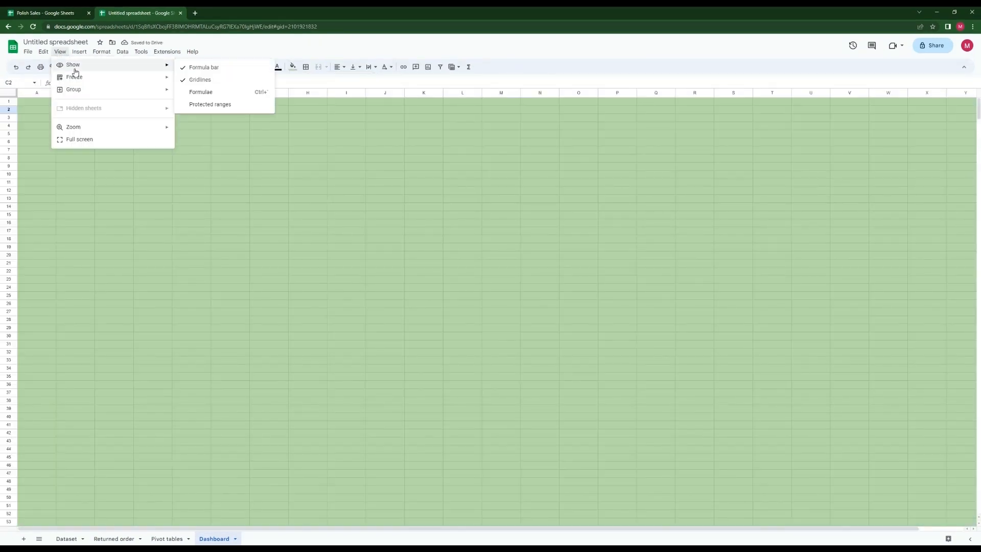
{"action": "left_click", "coordinate": [207, 80]}
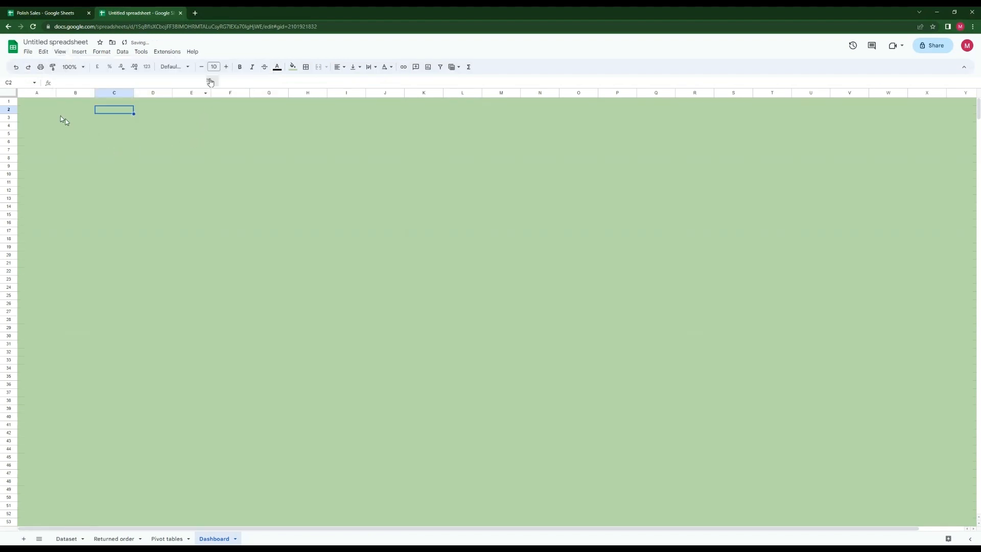
{"action": "left_click", "coordinate": [74, 119]}
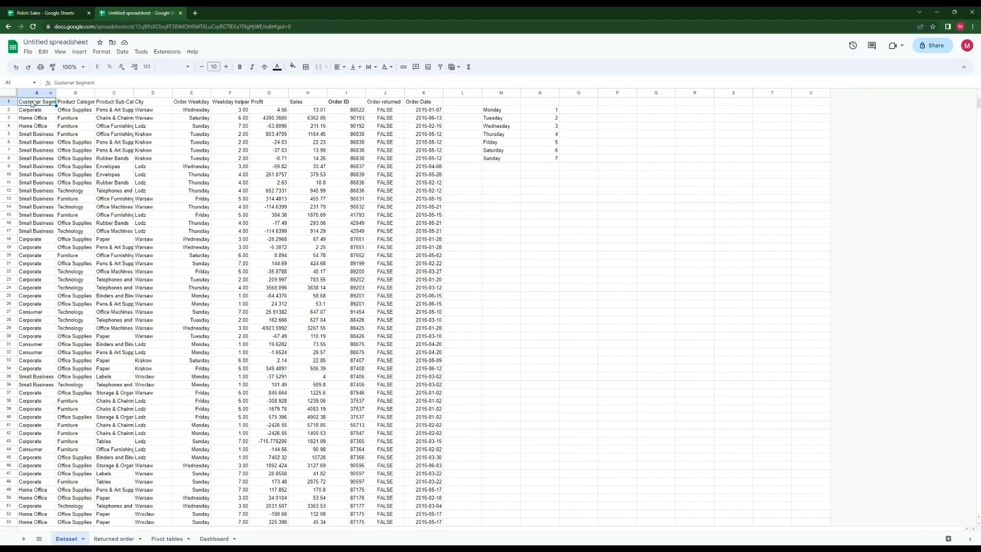
Step: Insert a pivot table based on Dataset!A1:K1953 into the existing Pivot tables sheet at cell B2
{"action": "left_click_drag", "start_coordinate": [37, 101], "coordinate": [416, 498]}
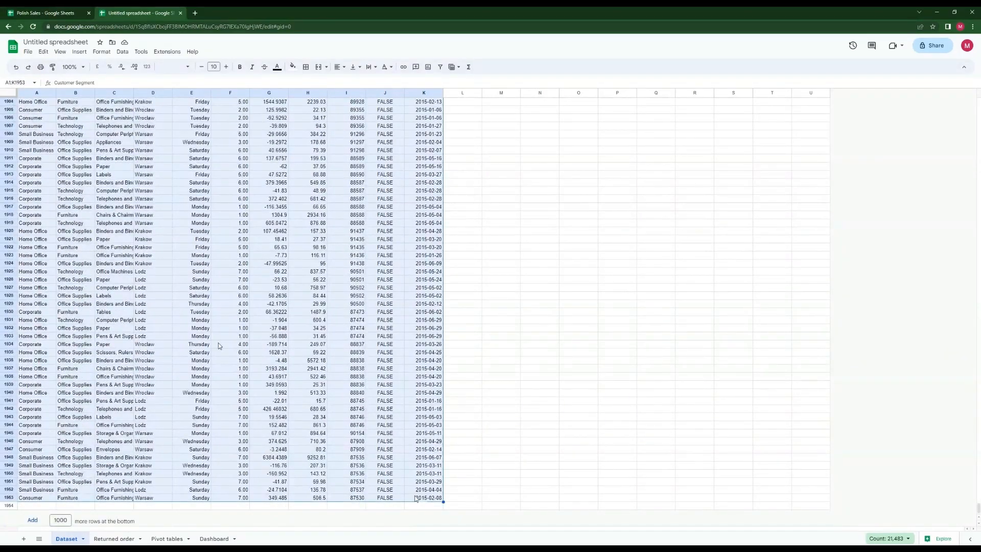
{"action": "left_click", "coordinate": [78, 53]}
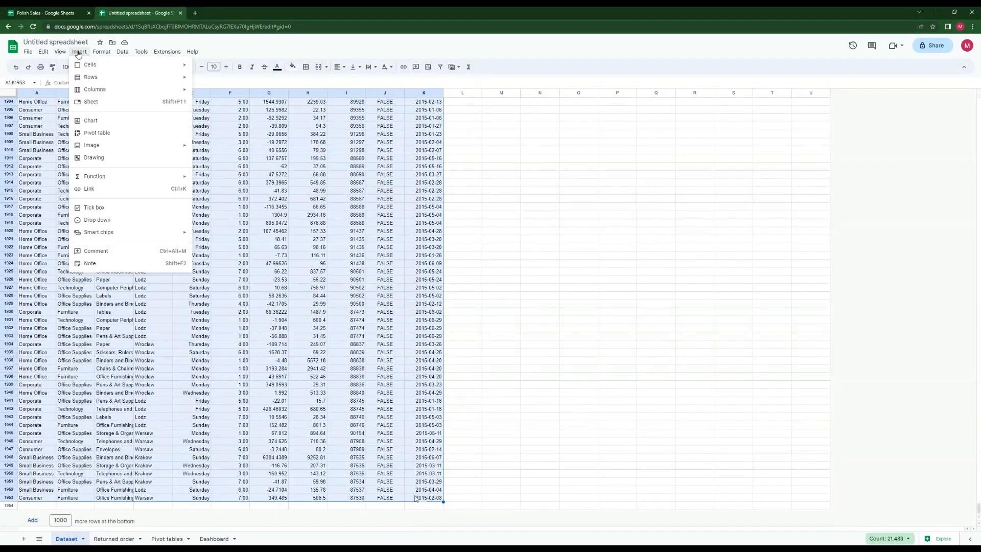
{"action": "left_click", "coordinate": [100, 133]}
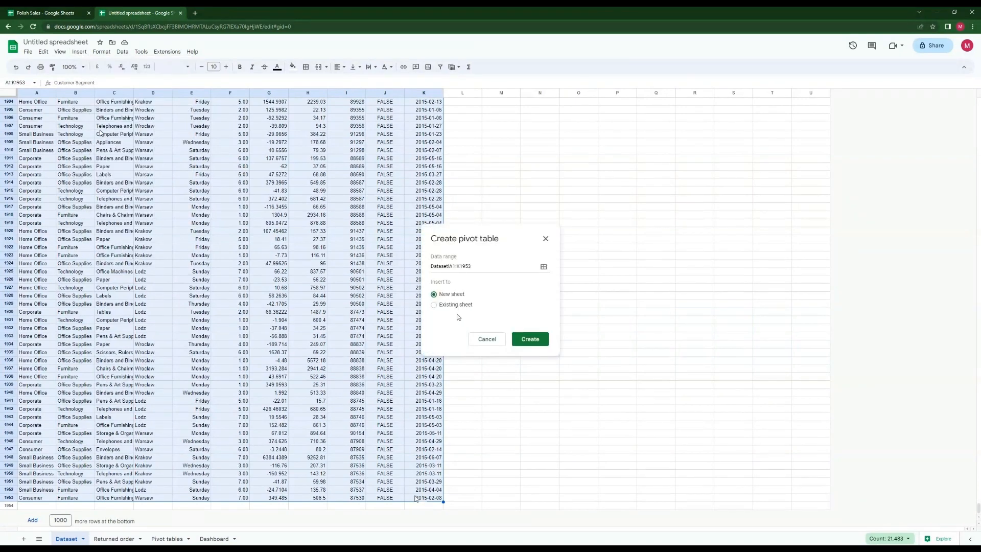
{"action": "left_click", "coordinate": [455, 305]}
{"action": "left_click", "coordinate": [543, 318]}
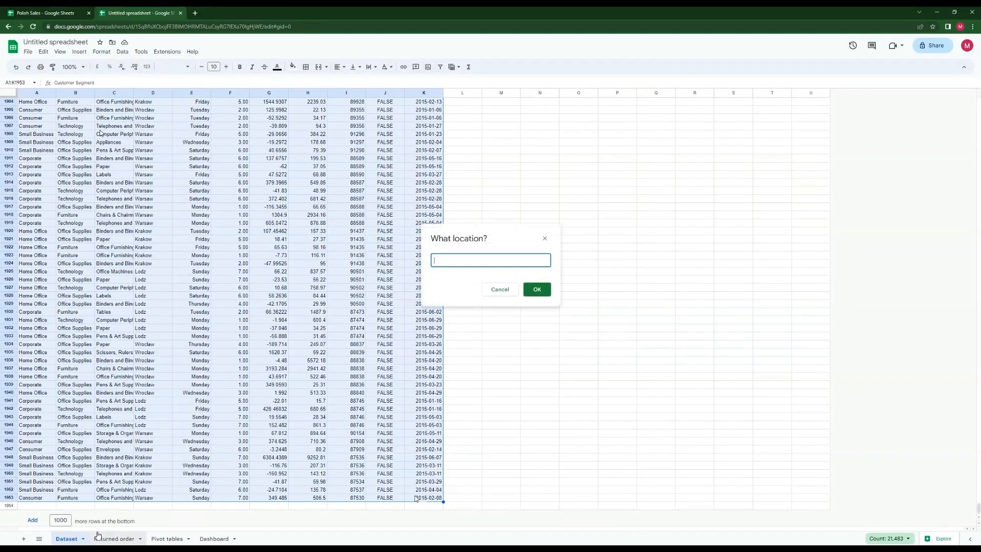
{"action": "left_click", "coordinate": [167, 539]}
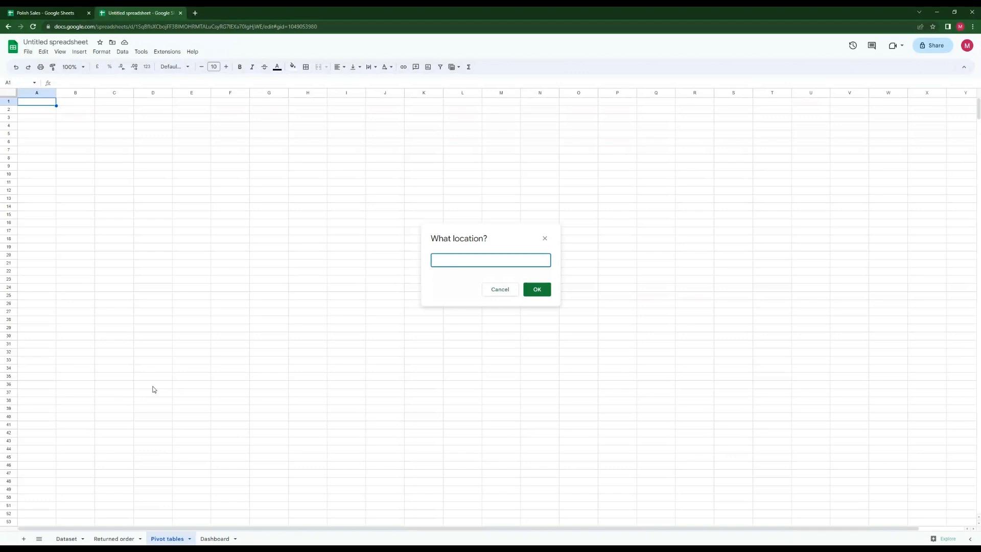
{"action": "left_click", "coordinate": [73, 112]}
{"action": "left_click", "coordinate": [537, 289]}
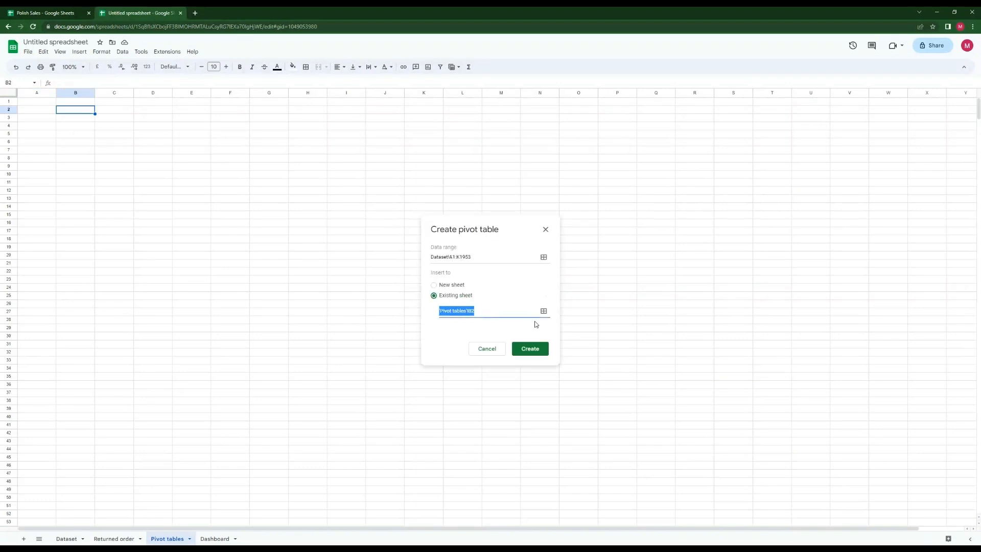
{"action": "left_click", "coordinate": [531, 350]}
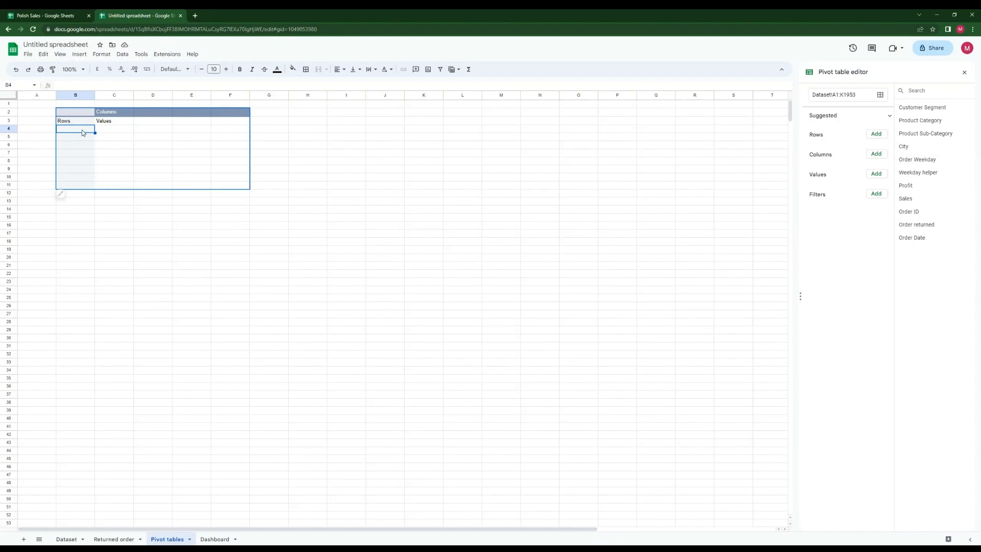
Step: Lay out the pivot table with City rows without totals, Order Weekday columns and Order ID values summarised by COUNTUNIQUE
{"action": "left_click_drag", "start_coordinate": [909, 146], "coordinate": [816, 145]}
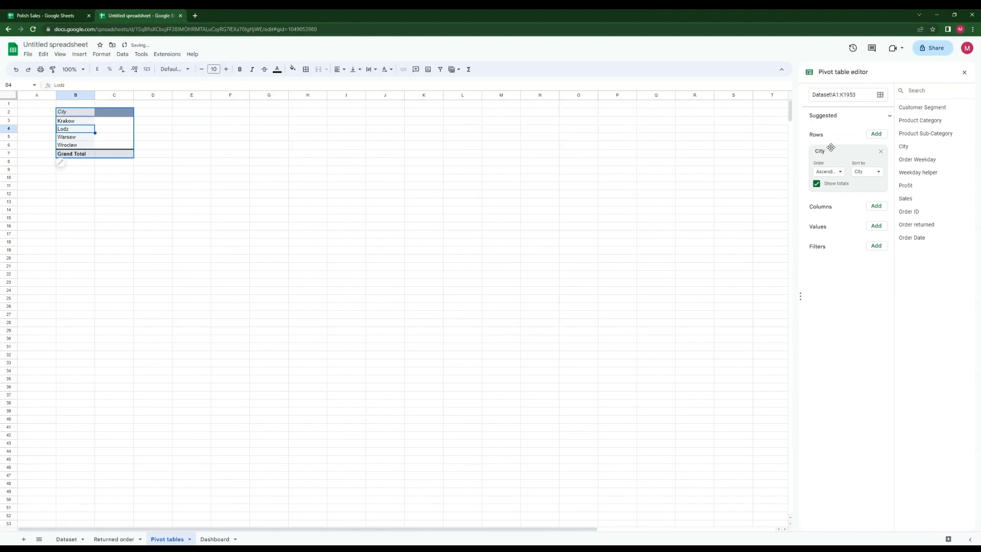
{"action": "left_click", "coordinate": [816, 184]}
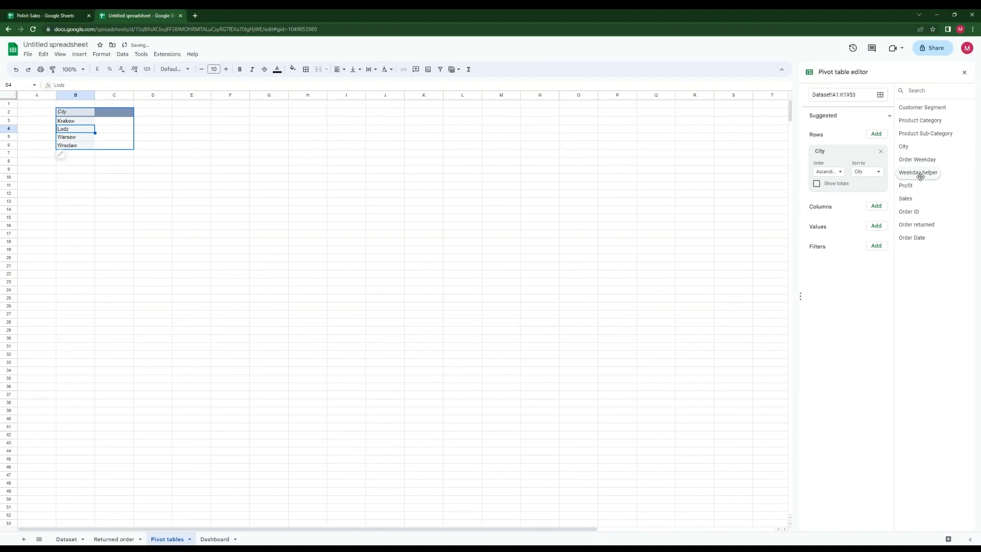
{"action": "left_click_drag", "start_coordinate": [914, 211], "coordinate": [829, 240]}
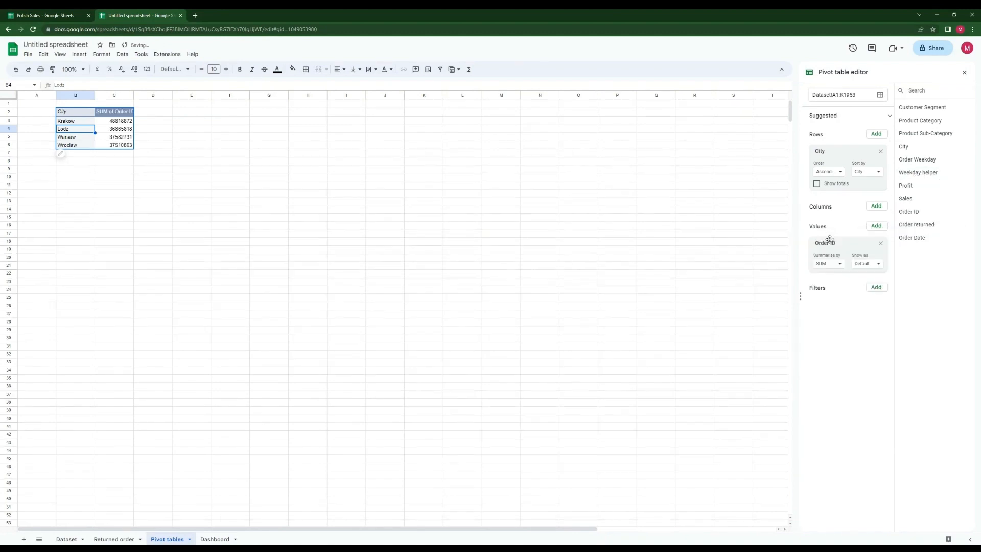
{"action": "left_click", "coordinate": [840, 264]}
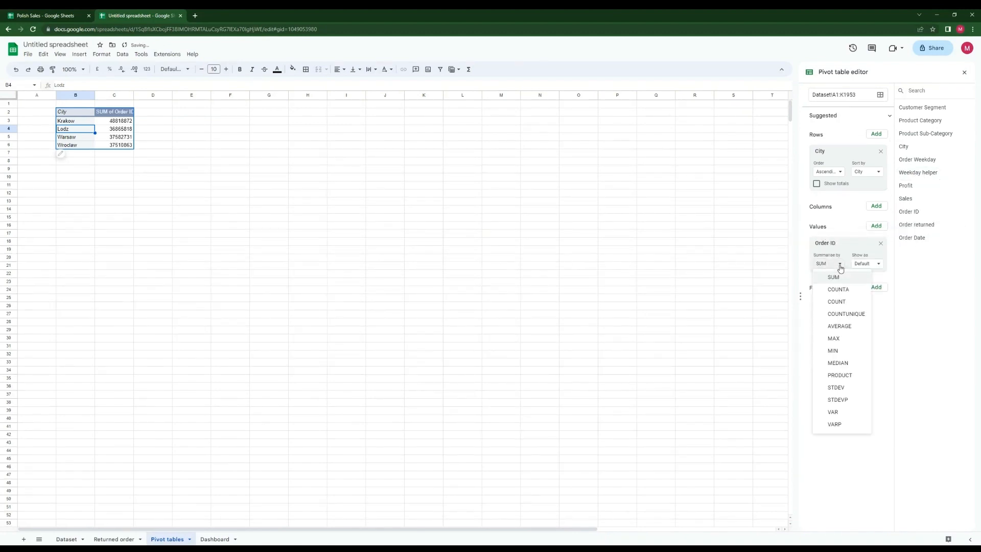
{"action": "left_click", "coordinate": [848, 317]}
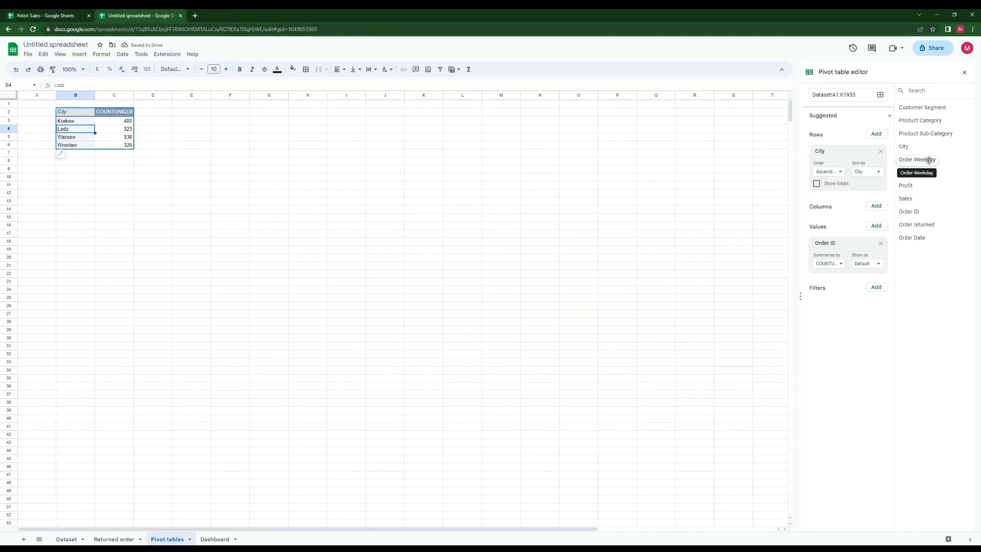
{"action": "left_click_drag", "start_coordinate": [919, 160], "coordinate": [820, 218]}
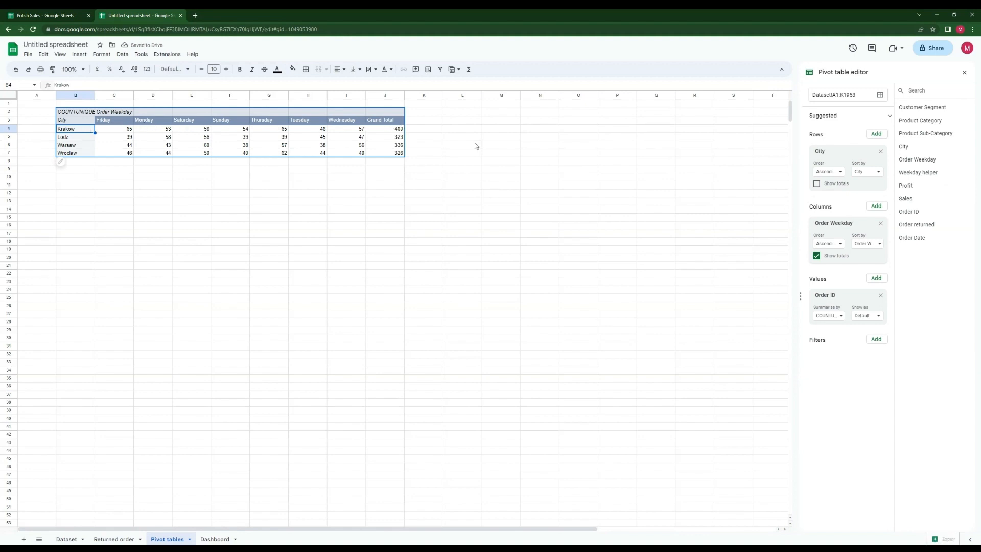
Step: Try sorting the pivot table's Order Weekday columns in descending order and restore the ascending order
{"action": "left_click", "coordinate": [838, 244]}
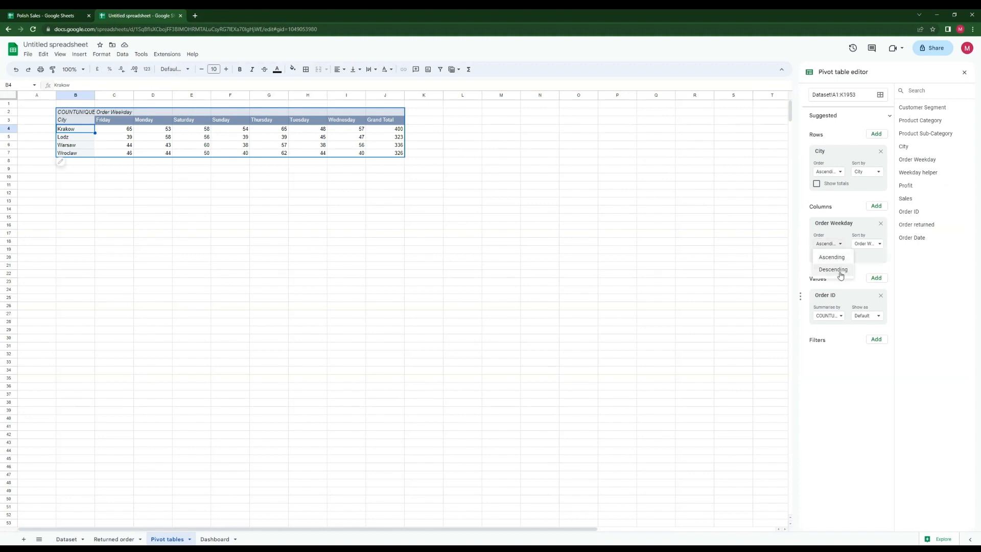
{"action": "left_click", "coordinate": [839, 272]}
{"action": "left_click", "coordinate": [835, 244]}
{"action": "left_click", "coordinate": [837, 257]}
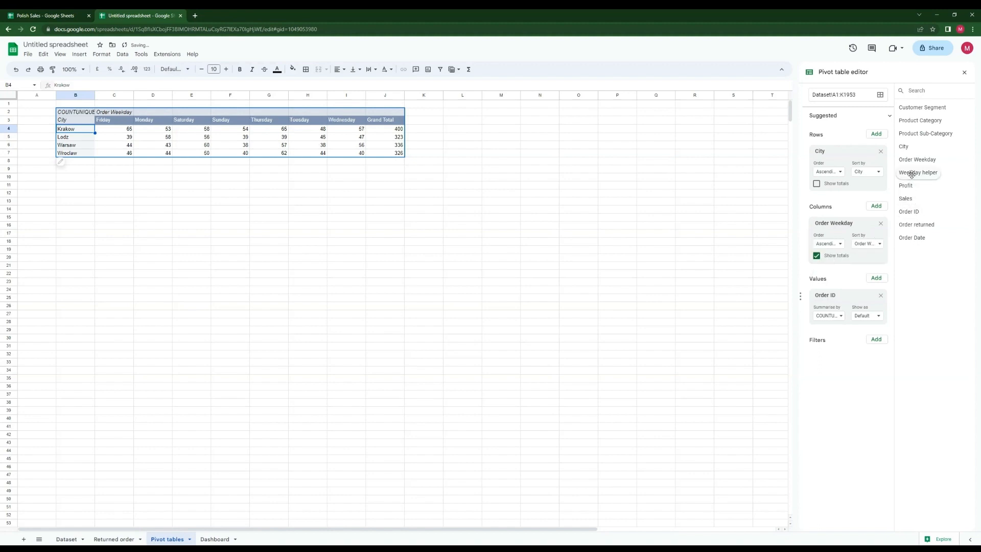
Step: Add Weekday helper above Order Weekday in the pivot columns and turn off totals for both fields
{"action": "left_click_drag", "start_coordinate": [911, 173], "coordinate": [822, 227]}
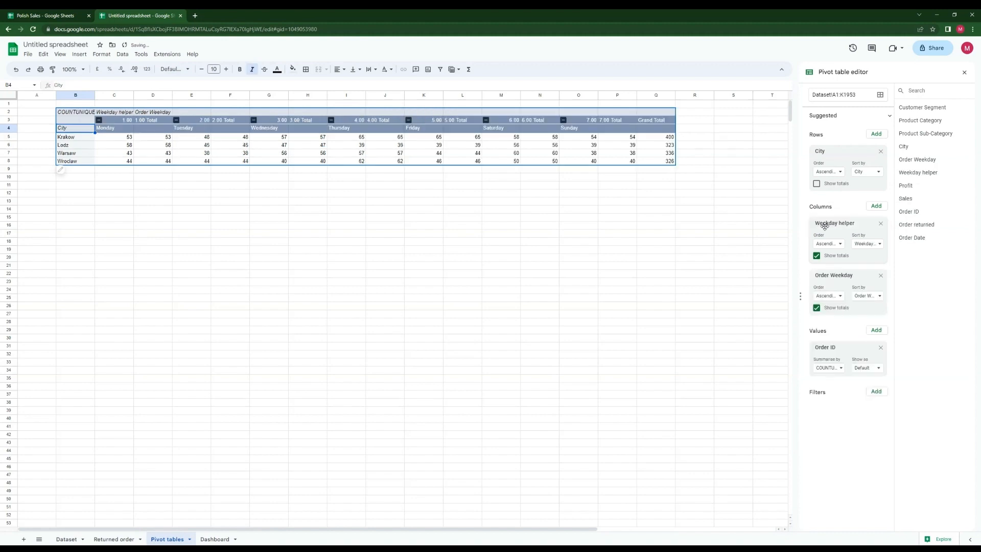
{"action": "left_click", "coordinate": [816, 256]}
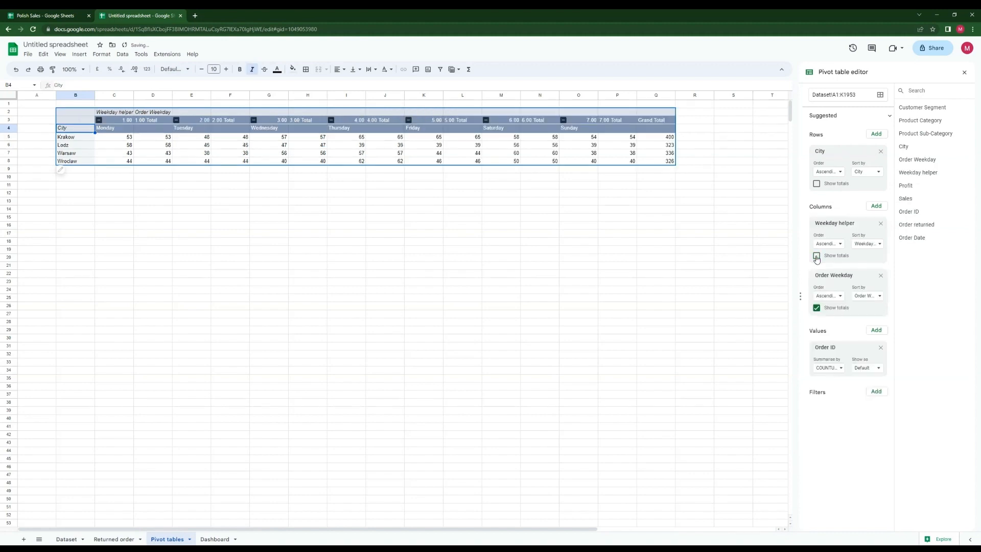
{"action": "left_click", "coordinate": [816, 308]}
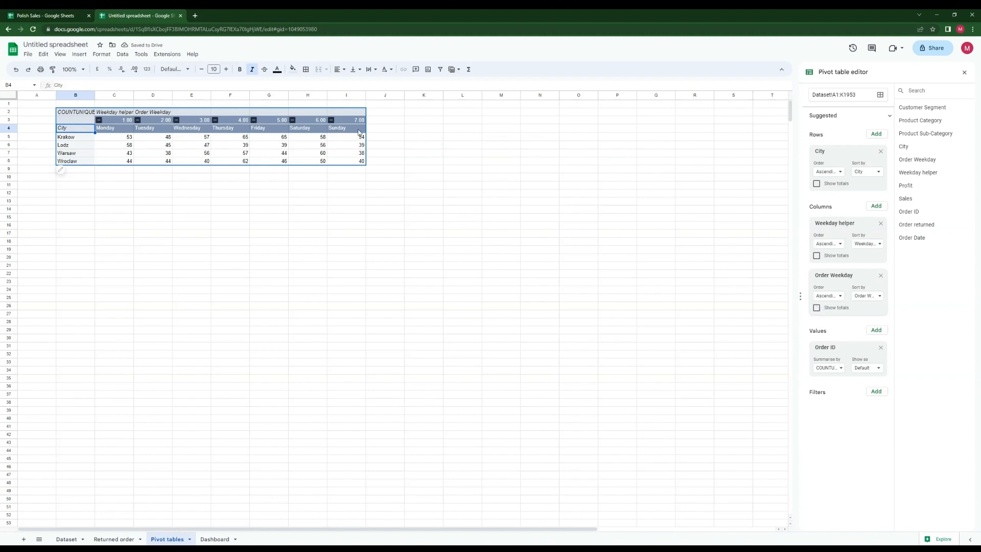
Step: Hide rows 3 and 2 of the Pivot tables sheet, which hold the weekday helper numbers and field labels
{"action": "left_click", "coordinate": [9, 121]}
{"action": "right_click", "coordinate": [9, 121]}
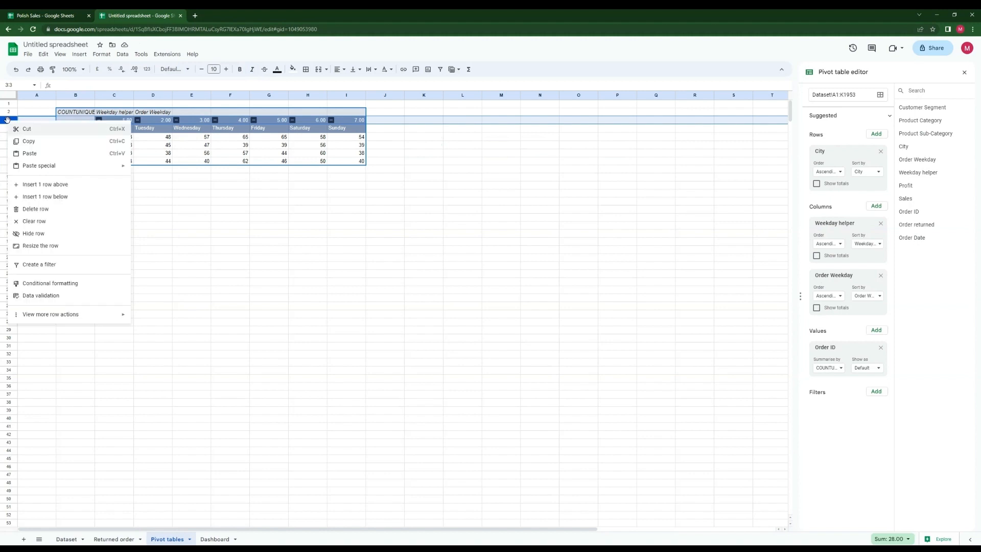
{"action": "left_click", "coordinate": [37, 234]}
{"action": "left_click", "coordinate": [204, 192]}
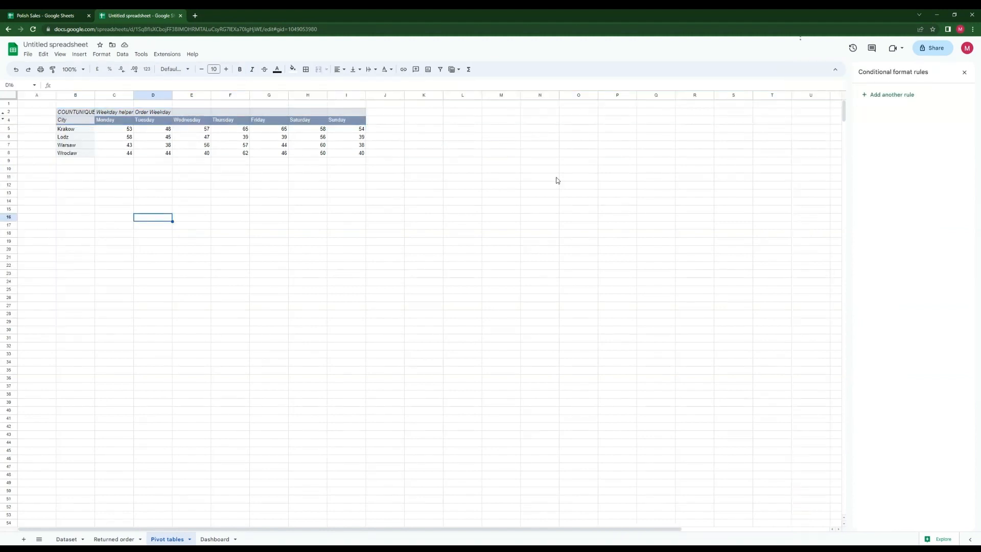
{"action": "left_click", "coordinate": [8, 111]}
{"action": "right_click", "coordinate": [9, 111]}
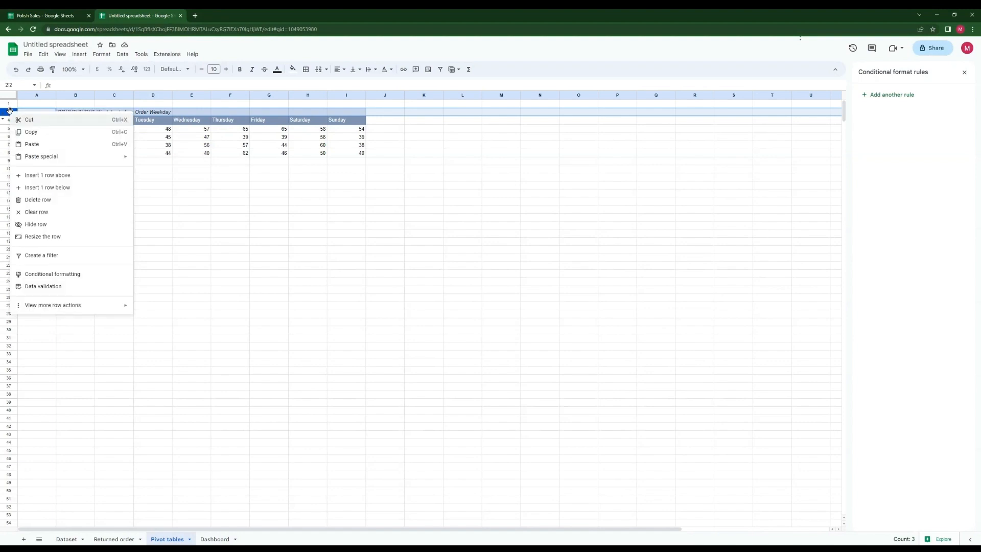
{"action": "left_click", "coordinate": [54, 224]}
Step: Apply conditional formatting to C5:I8 with a colour scale from white for the minimum to green for the maximum
{"action": "left_click_drag", "start_coordinate": [115, 121], "coordinate": [350, 148]}
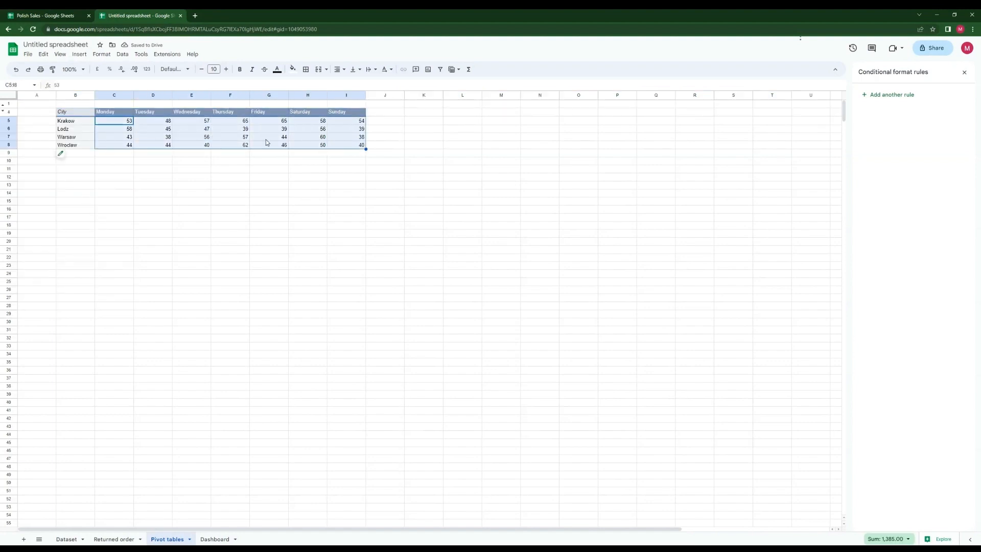
{"action": "left_click", "coordinate": [109, 54]}
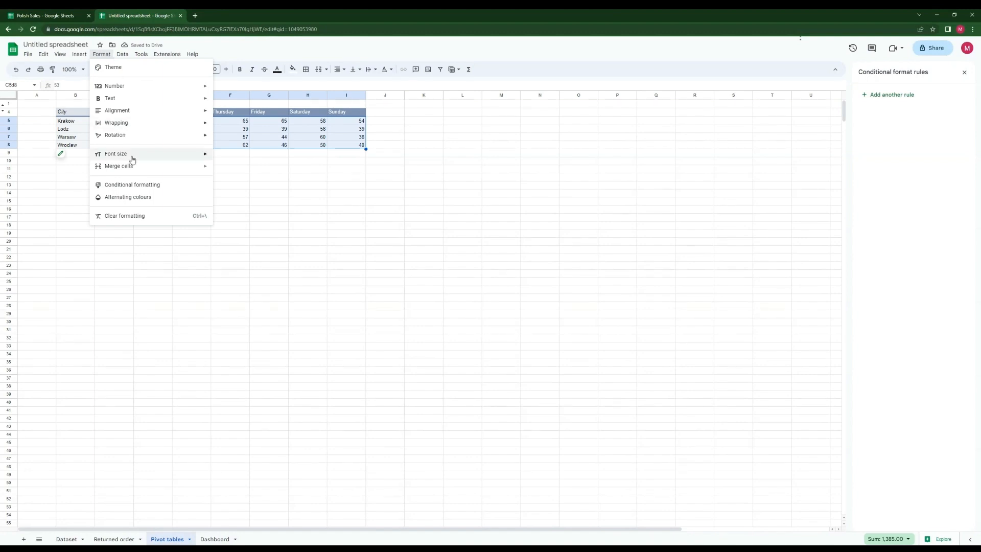
{"action": "left_click", "coordinate": [133, 186]}
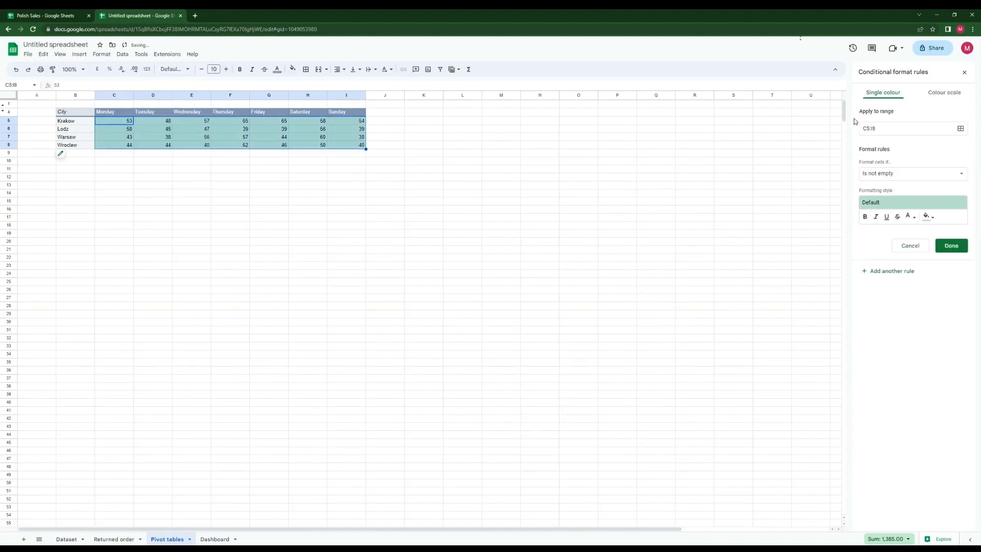
{"action": "left_click", "coordinate": [936, 95]}
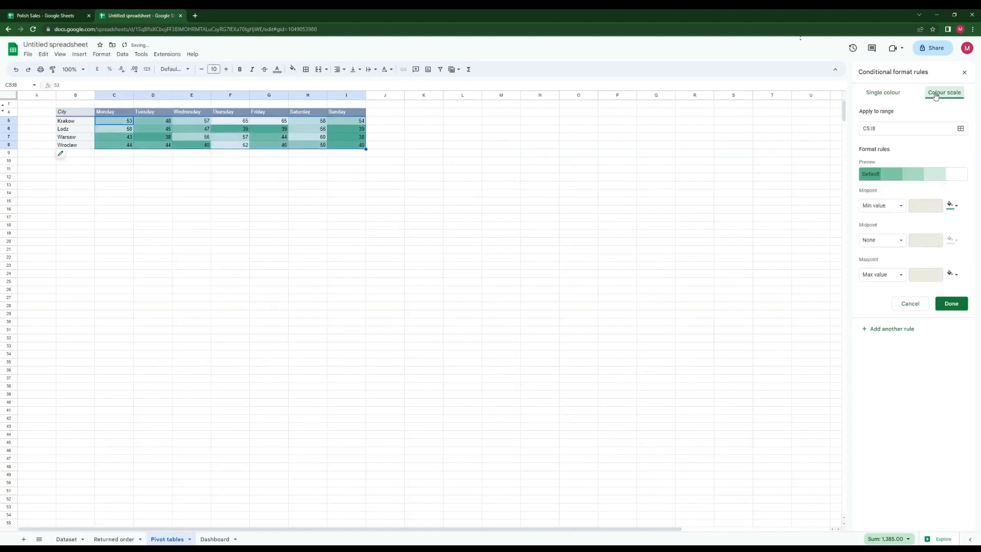
{"action": "left_click", "coordinate": [894, 174]}
{"action": "left_click", "coordinate": [882, 214]}
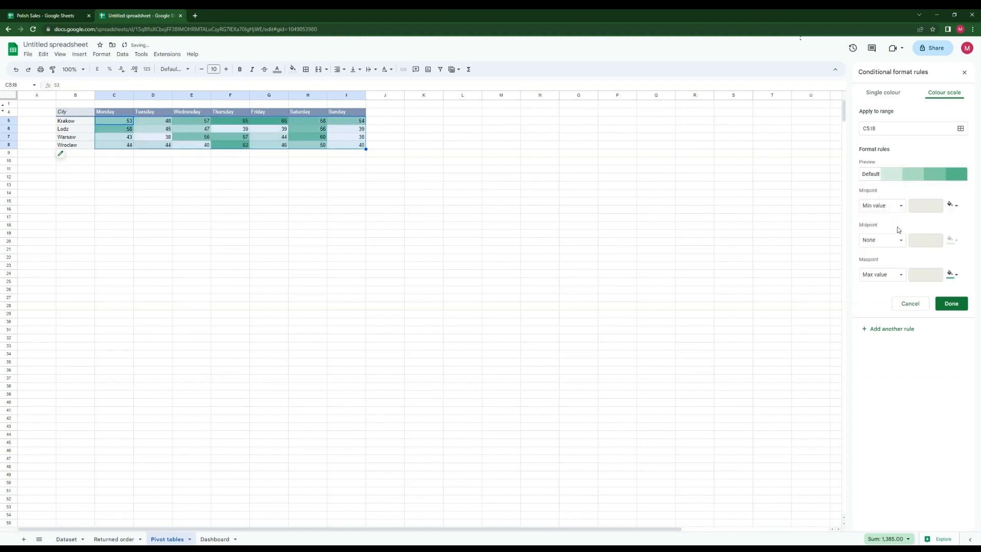
{"action": "left_click", "coordinate": [951, 304]}
{"action": "left_click", "coordinate": [360, 194]}
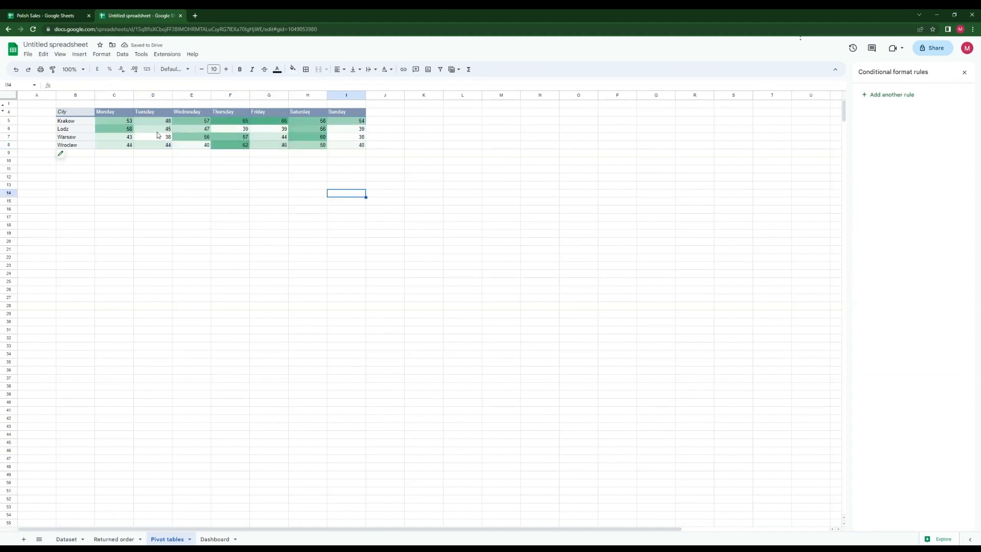
Step: Copy the formatted city-by-weekday table B4:I8 and paste it into the Dashboard sheet starting at cell E2
{"action": "left_click_drag", "start_coordinate": [75, 112], "coordinate": [351, 149]}
{"action": "key", "text": "ctrl+c"}
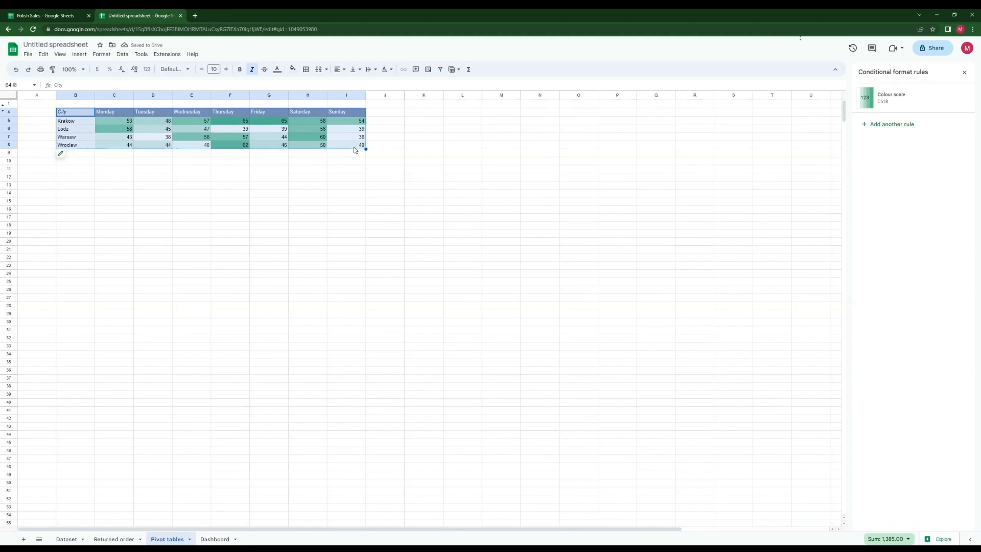
{"action": "left_click", "coordinate": [214, 539]}
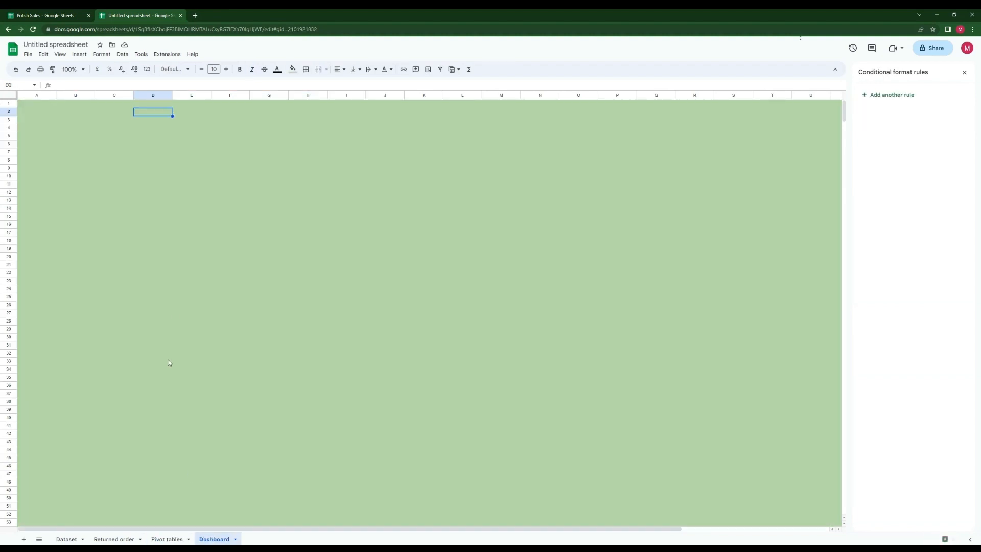
{"action": "left_click", "coordinate": [192, 116]}
{"action": "key", "text": "ctrl+v"}
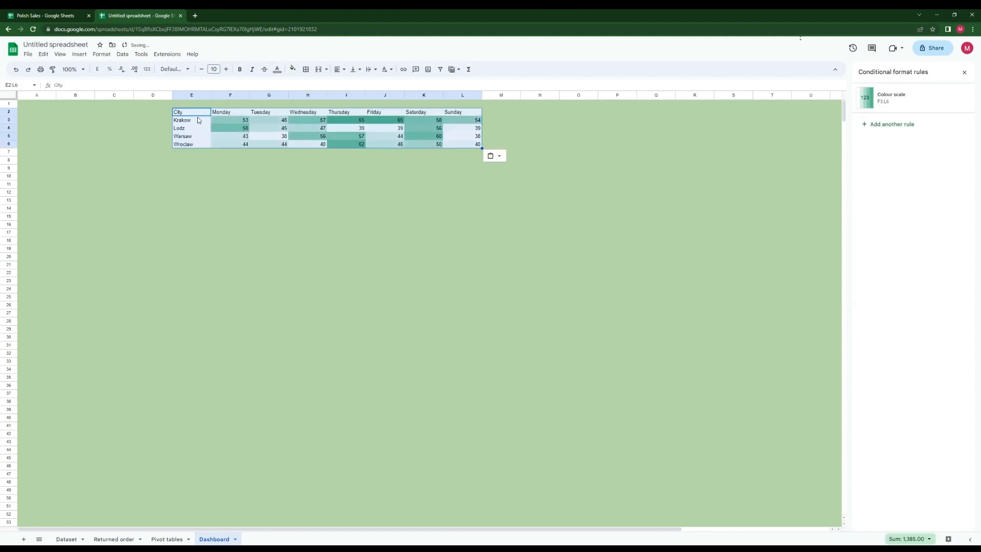
Step: Insert two blank rows above the pasted table on the Dashboard sheet
{"action": "left_click_drag", "start_coordinate": [153, 127], "coordinate": [114, 127]}
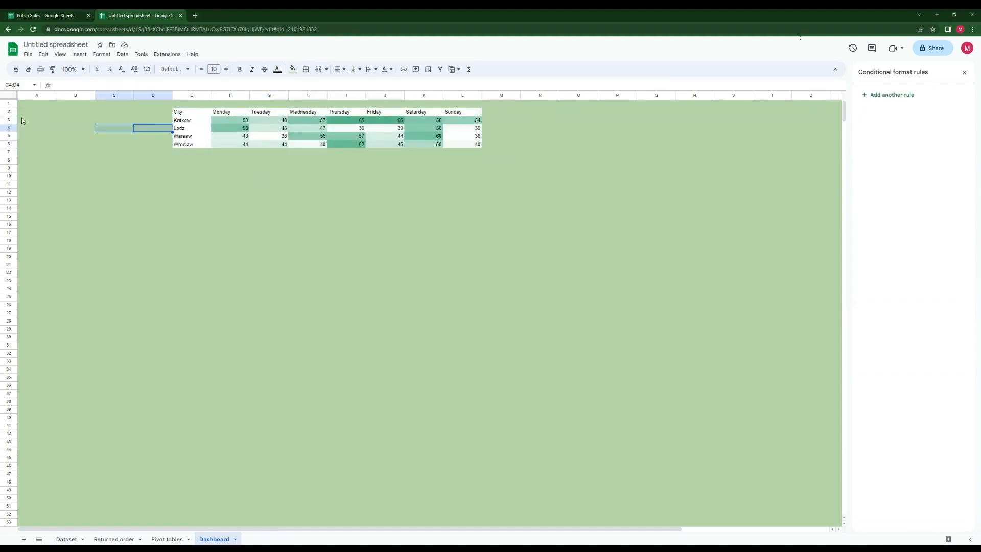
{"action": "left_click", "coordinate": [9, 111]}
{"action": "left_click", "coordinate": [9, 103]}
{"action": "right_click", "coordinate": [9, 104]}
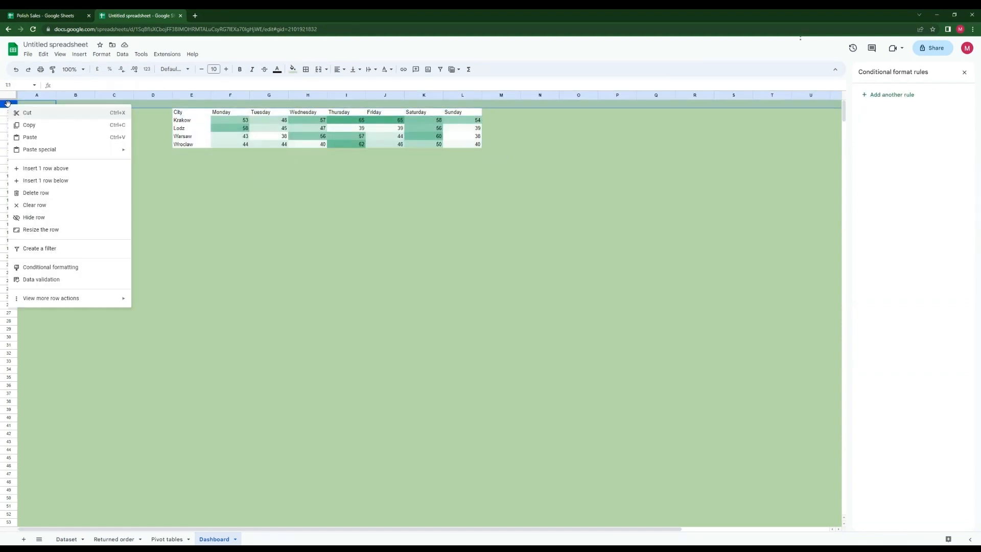
{"action": "left_click", "coordinate": [61, 180]}
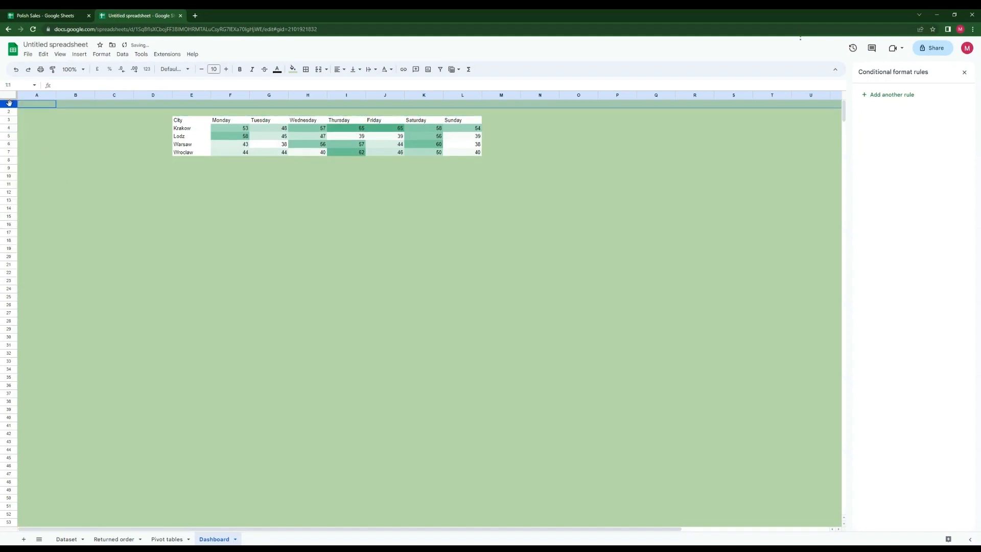
{"action": "right_click", "coordinate": [9, 104]}
{"action": "left_click", "coordinate": [84, 170]}
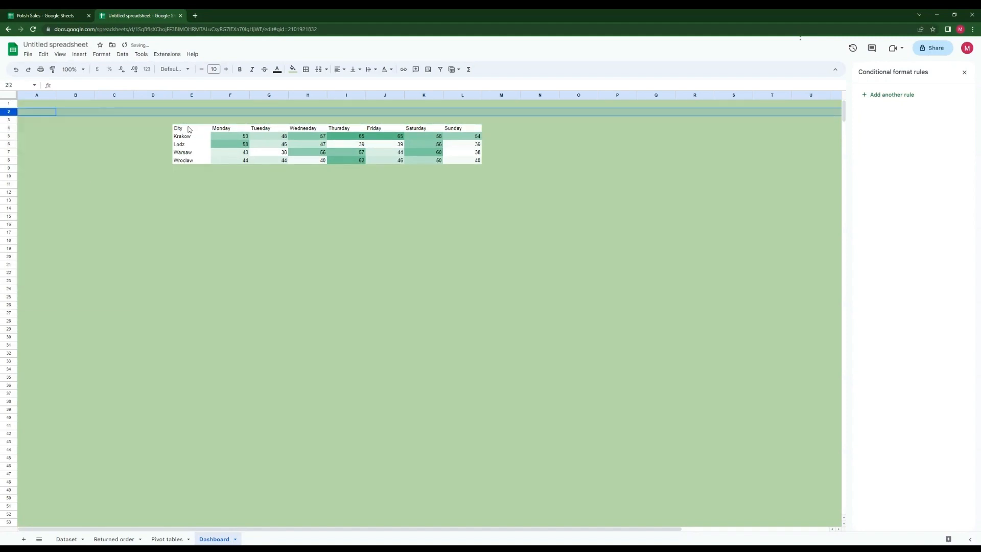
Step: Add all borders to the heatmap table E4:L8 and set its font to Verdana
{"action": "left_click_drag", "start_coordinate": [188, 130], "coordinate": [460, 161]}
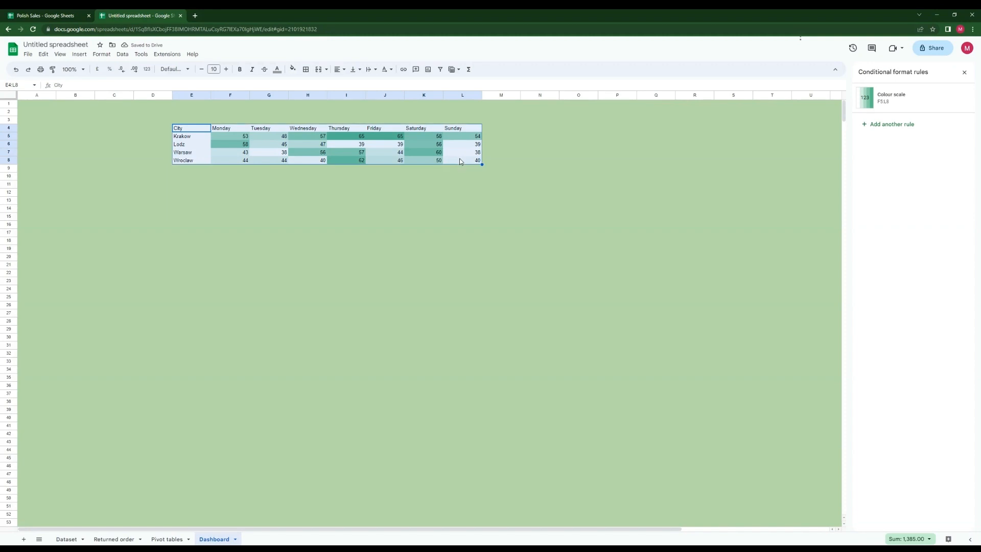
{"action": "left_click", "coordinate": [307, 69]}
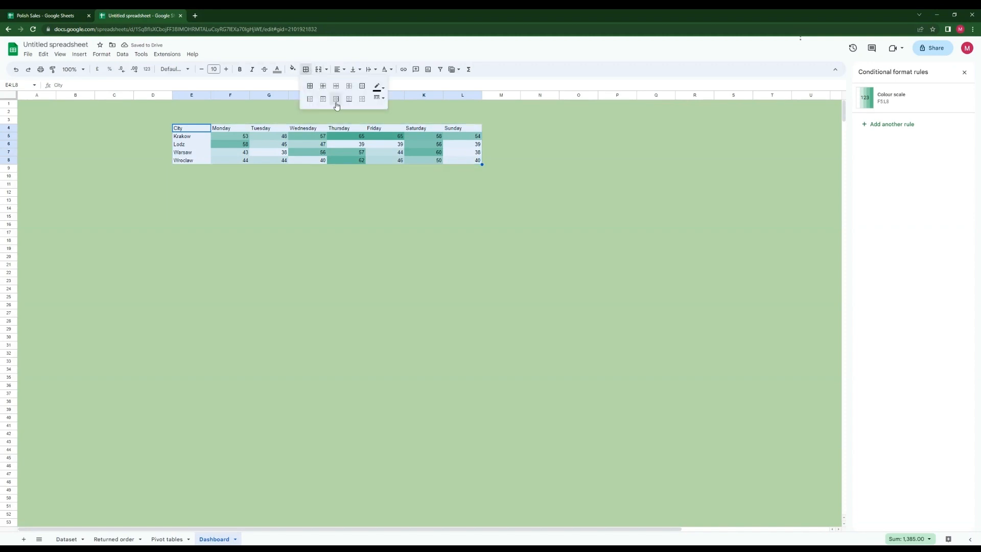
{"action": "left_click", "coordinate": [310, 86]}
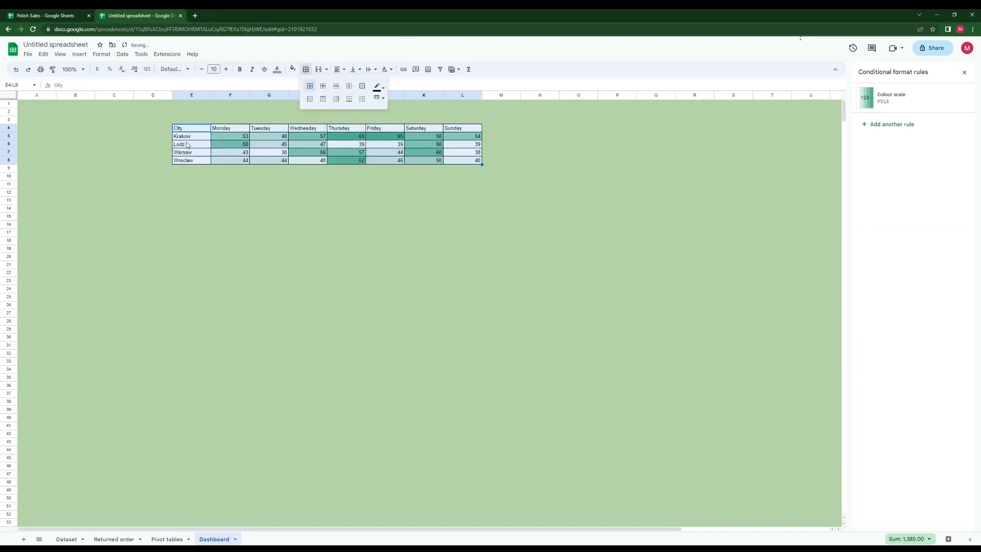
{"action": "left_click", "coordinate": [189, 70]}
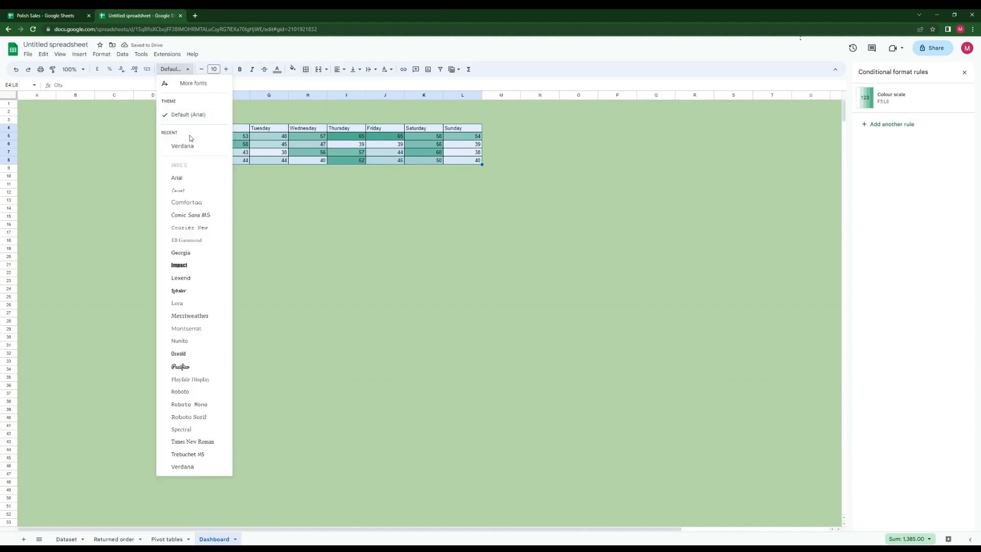
{"action": "left_click", "coordinate": [186, 466]}
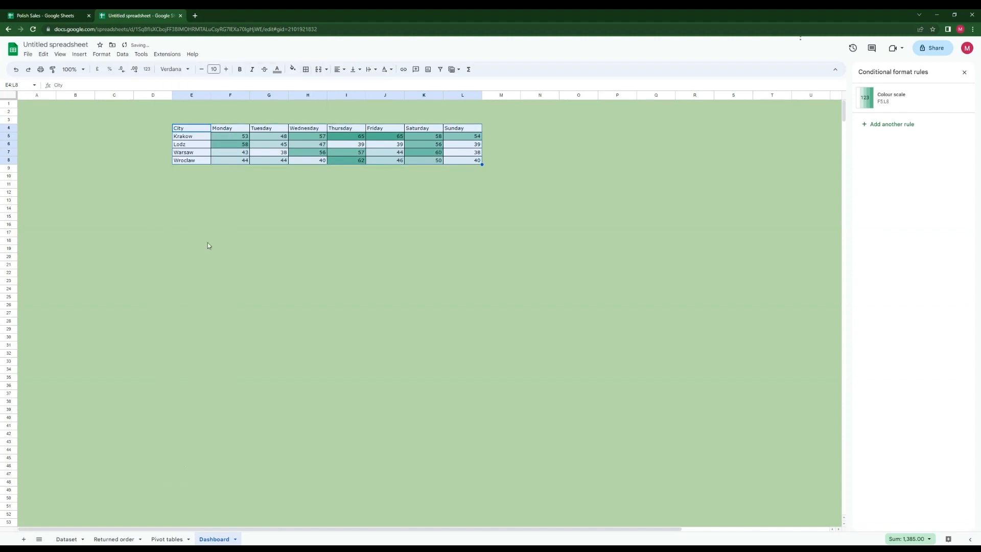
Step: Fill the heatmap's weekday header row and city column with dark green and set their text colour to white
{"action": "left_click", "coordinate": [204, 177]}
{"action": "left_click_drag", "start_coordinate": [191, 160], "coordinate": [454, 129]}
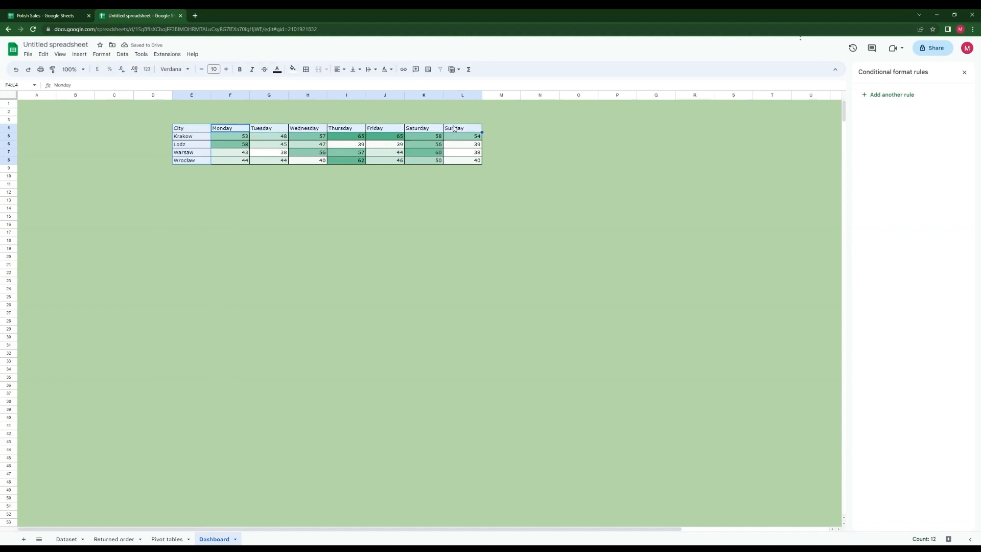
{"action": "left_click", "coordinate": [293, 69]}
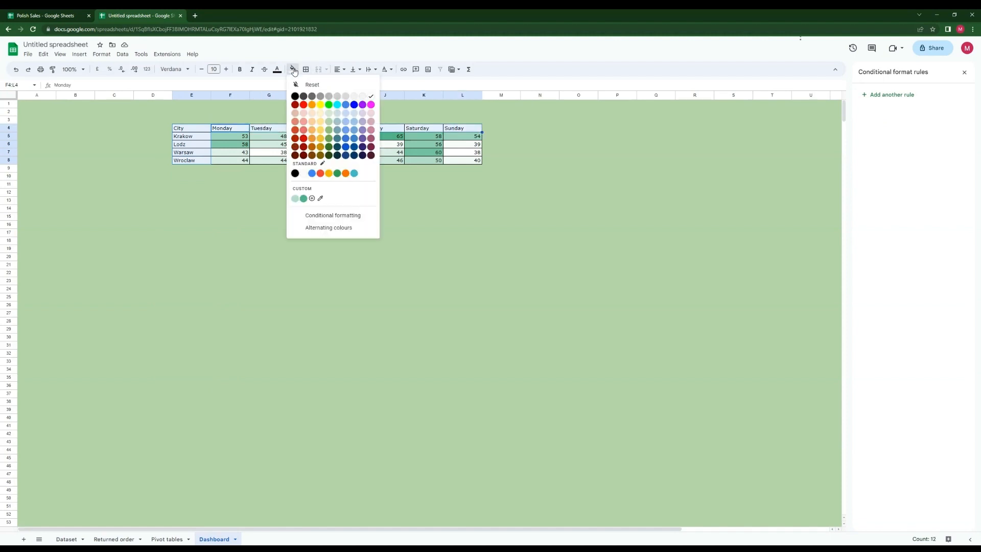
{"action": "left_click", "coordinate": [330, 147]}
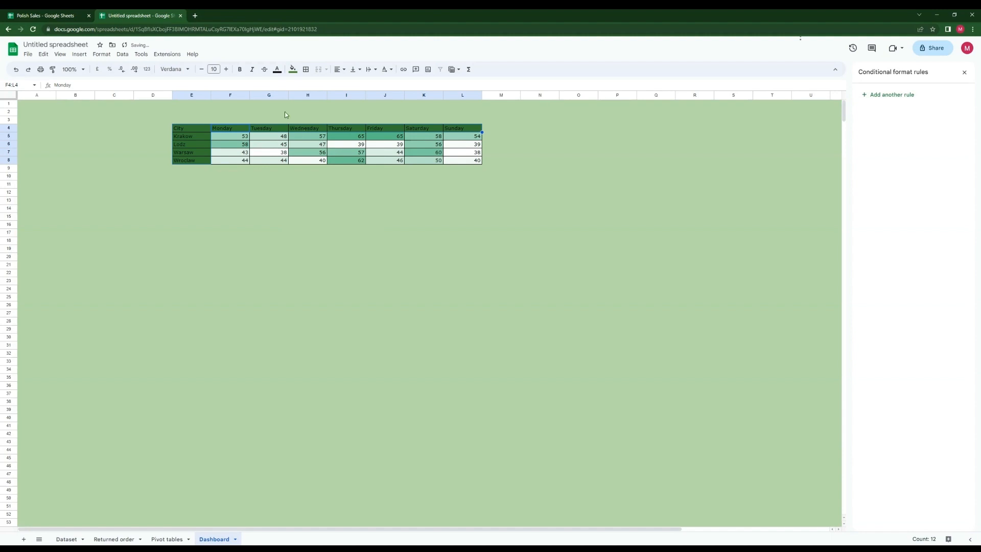
{"action": "left_click", "coordinate": [277, 69]}
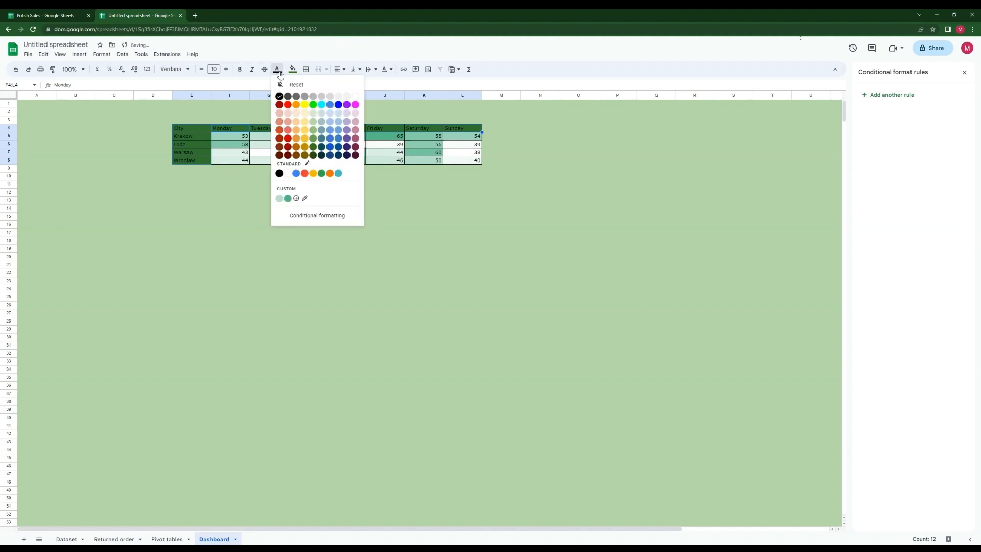
{"action": "left_click", "coordinate": [346, 100]}
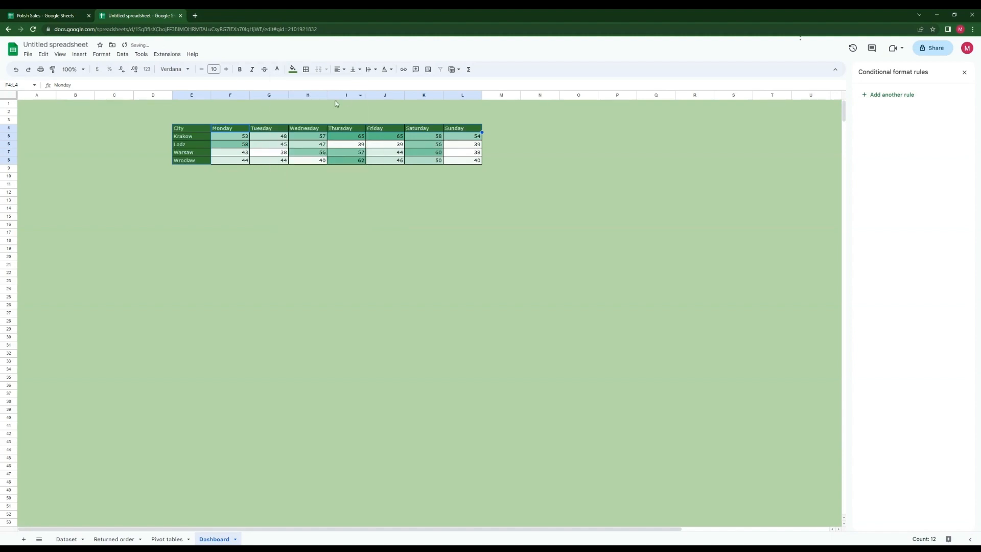
Step: Fill the empty cells framing the heatmap with light green, covering D2:M3, row 9, and columns D and M beside the table
{"action": "mouse_move", "coordinate": [162, 121]}
{"action": "left_mouse_down"}
{"action": "mouse_move", "coordinate": [493, 123]}
{"action": "mouse_move", "coordinate": [498, 168]}
{"action": "mouse_move", "coordinate": [174, 171]}
{"action": "mouse_move", "coordinate": [154, 136]}
{"action": "left_mouse_up"}
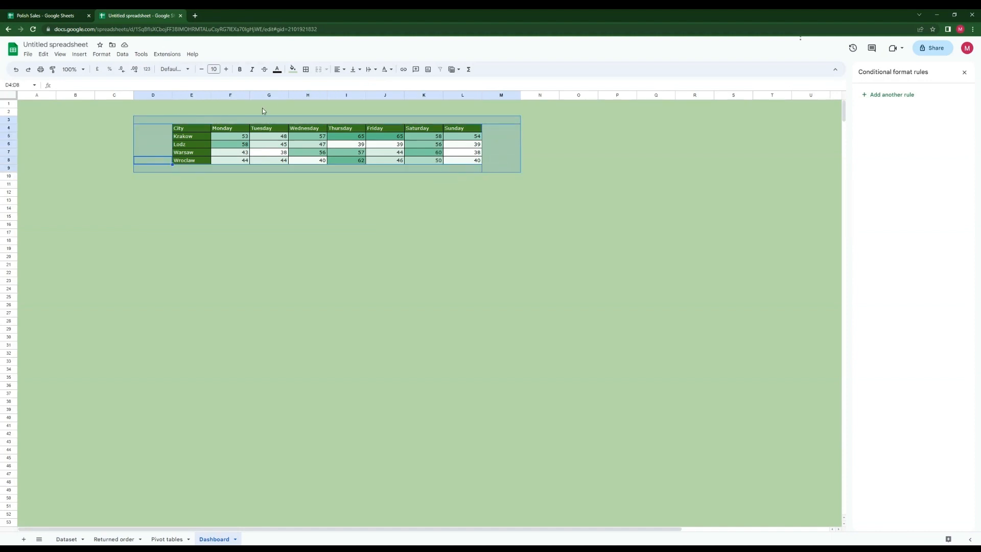
{"action": "left_click", "coordinate": [293, 69]}
{"action": "left_click", "coordinate": [332, 117]}
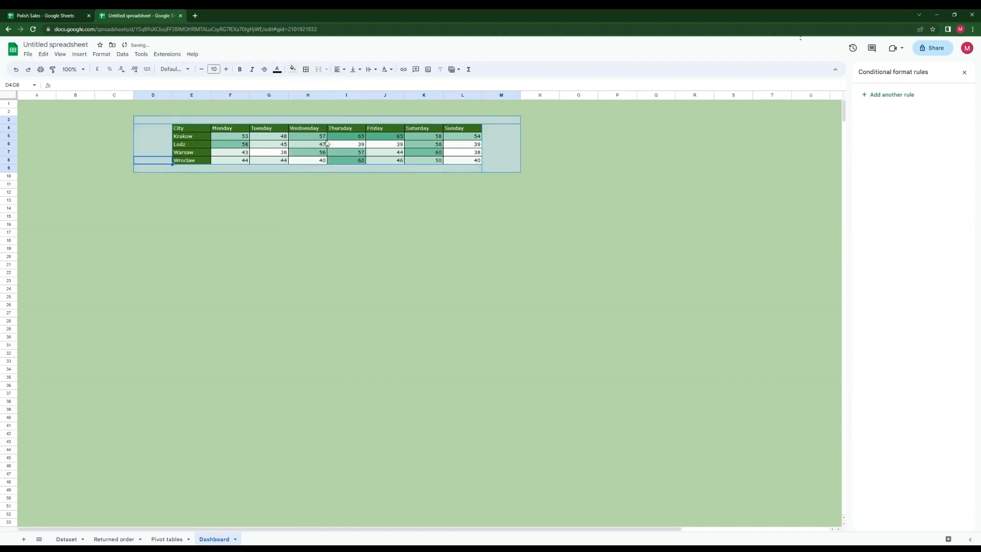
{"action": "left_click", "coordinate": [313, 189]}
{"action": "left_click_drag", "start_coordinate": [153, 111], "coordinate": [503, 111]}
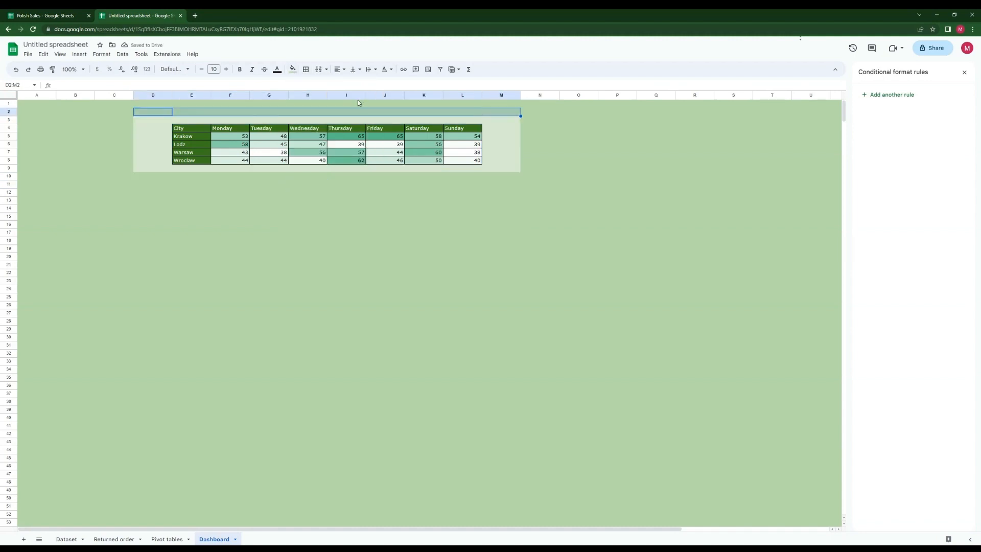
{"action": "left_click", "coordinate": [293, 69]}
{"action": "left_click", "coordinate": [329, 116]}
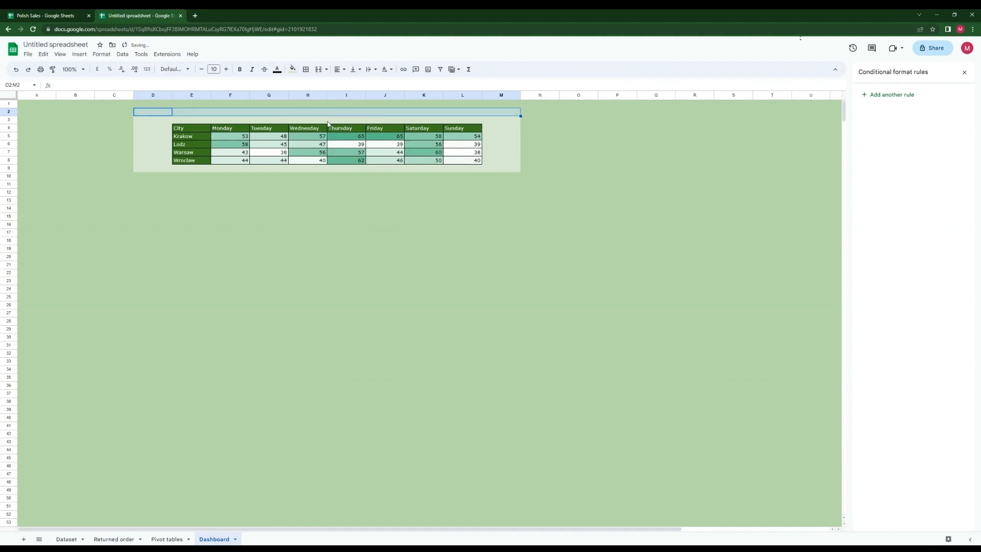
Step: Narrow columns D and M into slim margins on either side of the heatmap
{"action": "left_click", "coordinate": [251, 186]}
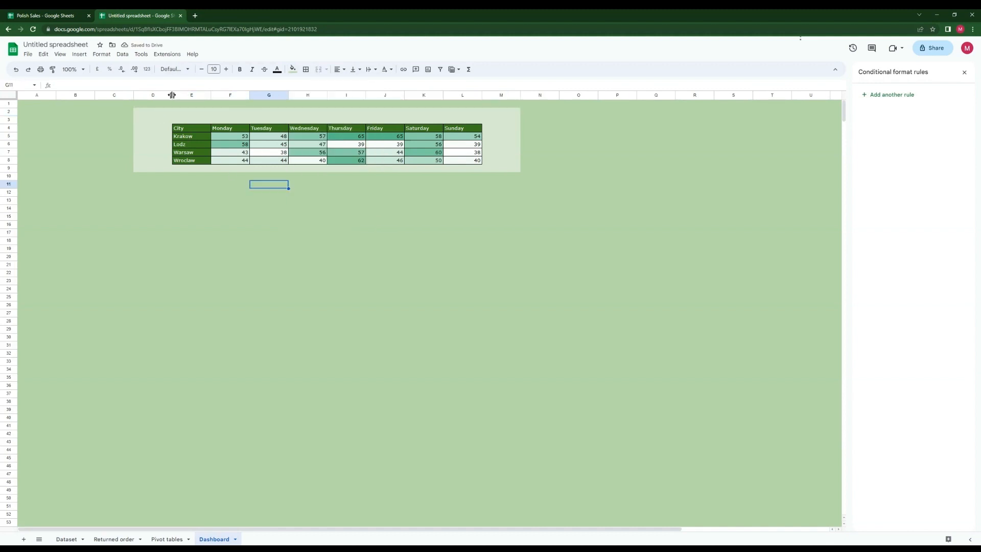
{"action": "left_click_drag", "start_coordinate": [173, 95], "coordinate": [137, 95]}
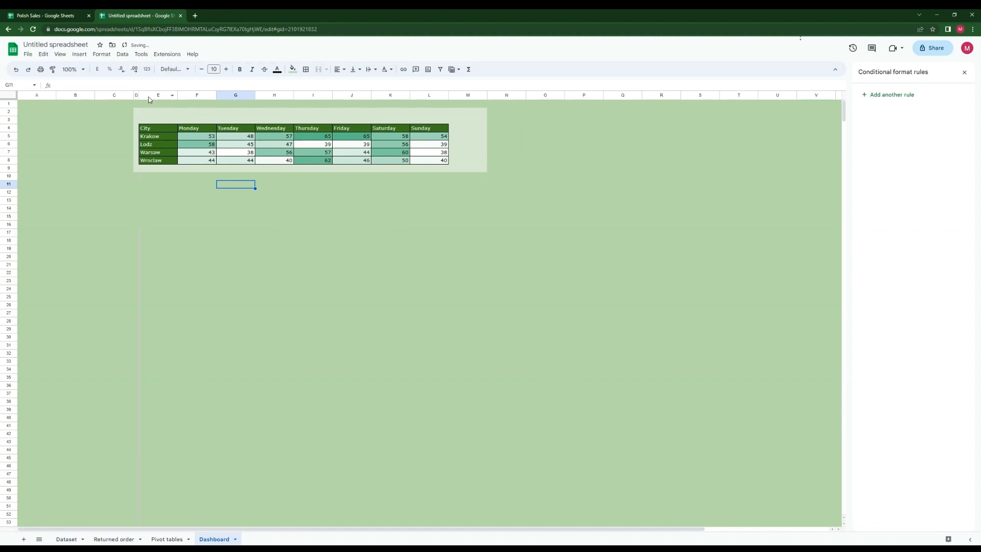
{"action": "left_click_drag", "start_coordinate": [487, 95], "coordinate": [454, 96]}
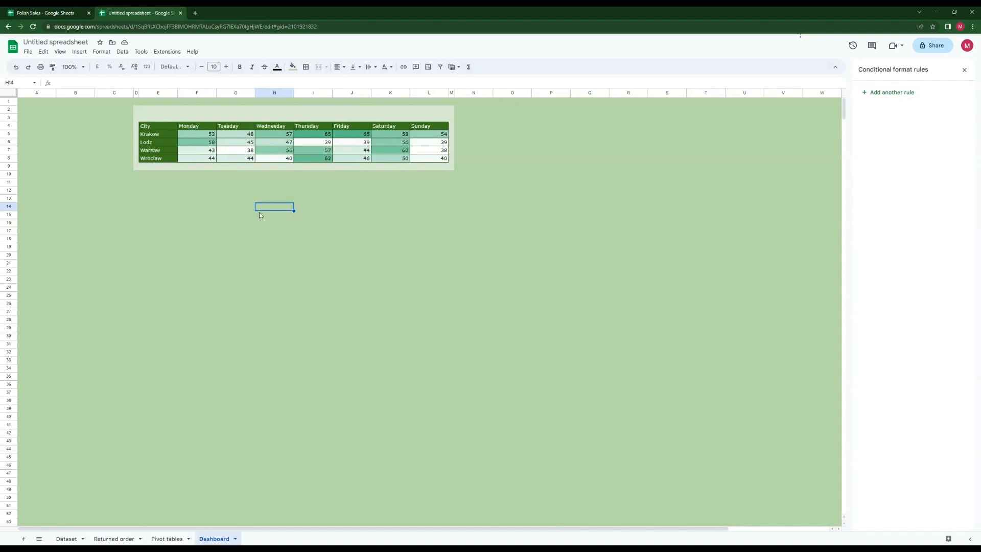
Step: Insert a drawing containing a text box that reads CITY ORDER HEATMAP, and shrink the box's width to fit the text
{"action": "left_click", "coordinate": [79, 54]}
{"action": "left_click", "coordinate": [105, 160]}
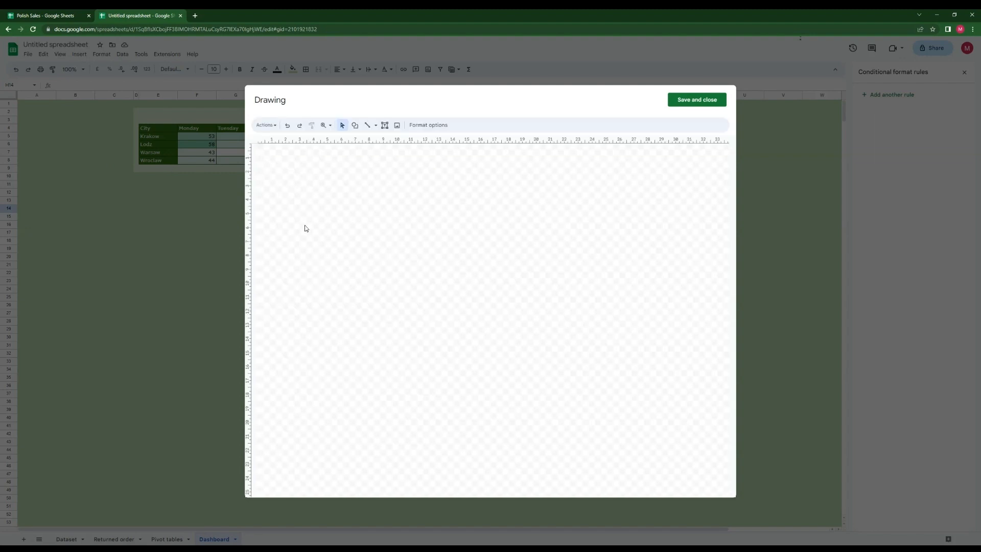
{"action": "left_click", "coordinate": [384, 125]}
{"action": "left_click_drag", "start_coordinate": [297, 173], "coordinate": [494, 217]}
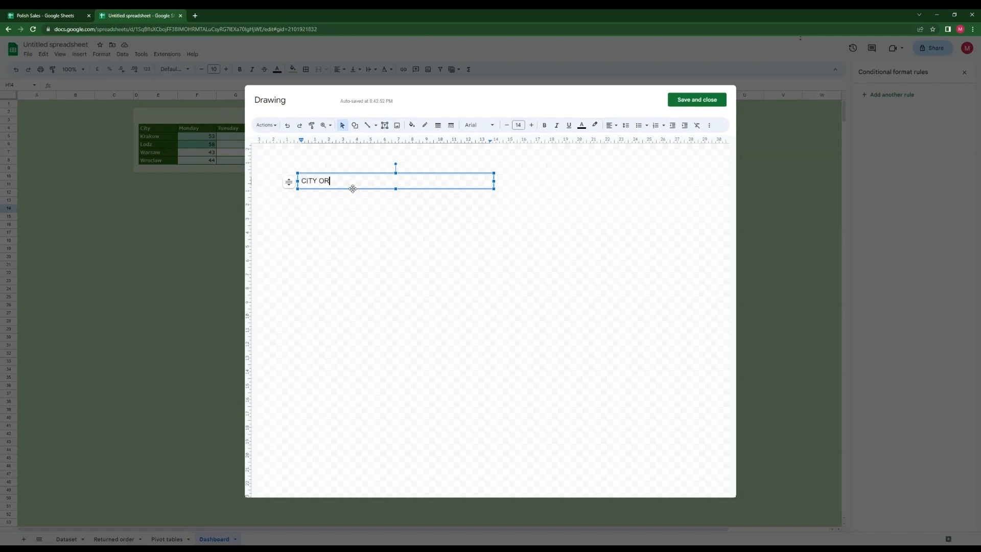
{"action": "type", "text": "CITY ORDER HEATMAP"}
{"action": "left_click", "coordinate": [393, 175]}
{"action": "left_click_drag", "start_coordinate": [393, 174], "coordinate": [387, 177]}
Step: Format the drawing's title as bold dark green Verdana at size 18, widen its box to one line, and save the drawing
{"action": "left_click", "coordinate": [477, 125]}
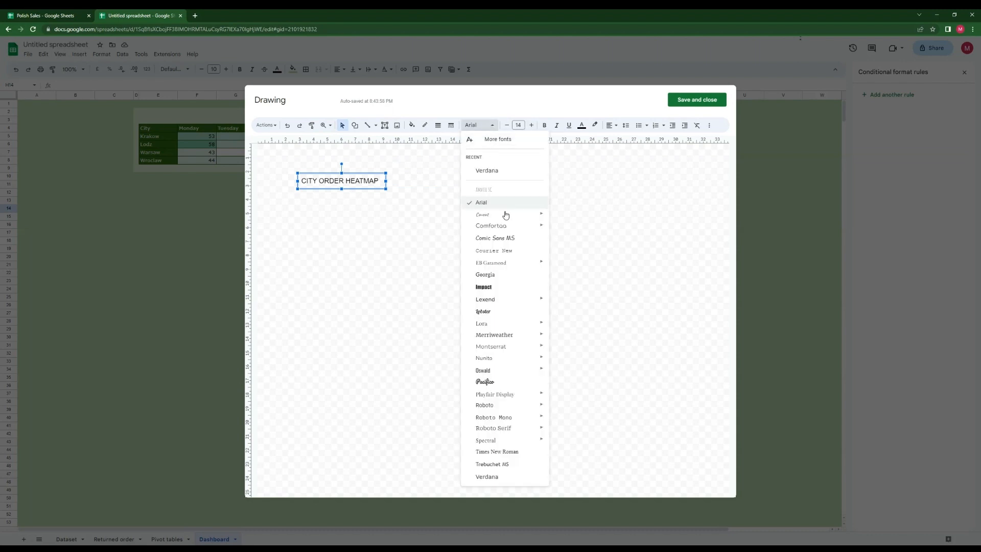
{"action": "left_click", "coordinate": [478, 474]}
{"action": "left_click", "coordinate": [582, 125]}
{"action": "left_click", "coordinate": [619, 226]}
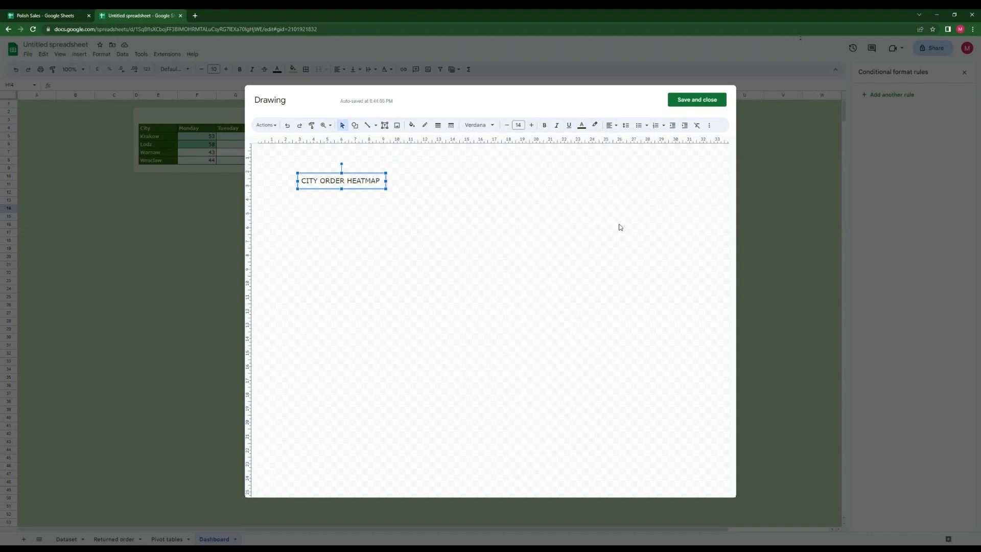
{"action": "left_click", "coordinate": [544, 125]}
{"action": "left_click", "coordinate": [532, 125]}
{"action": "left_click", "coordinate": [531, 126]}
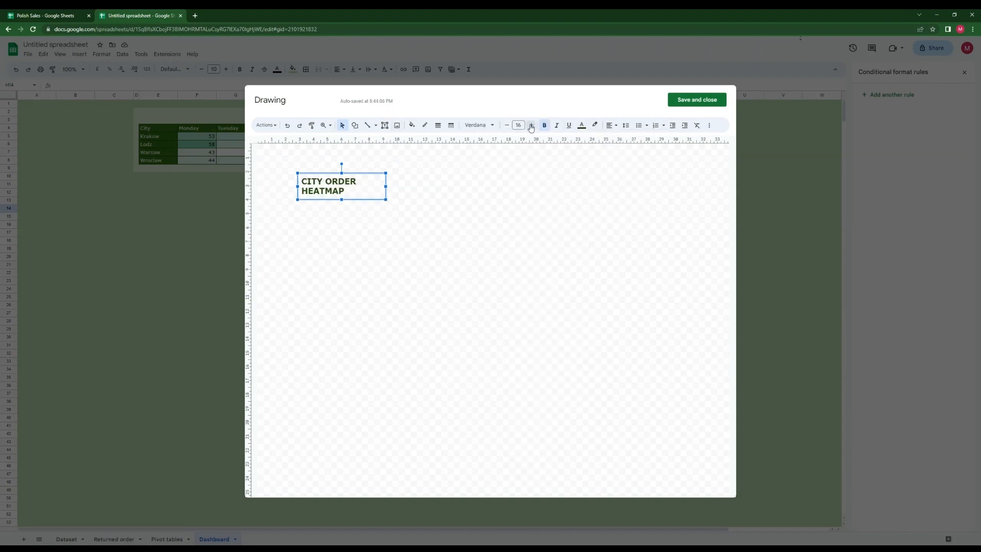
{"action": "left_click", "coordinate": [531, 125]}
{"action": "left_click", "coordinate": [531, 125]}
{"action": "left_click_drag", "start_coordinate": [385, 187], "coordinate": [420, 178]}
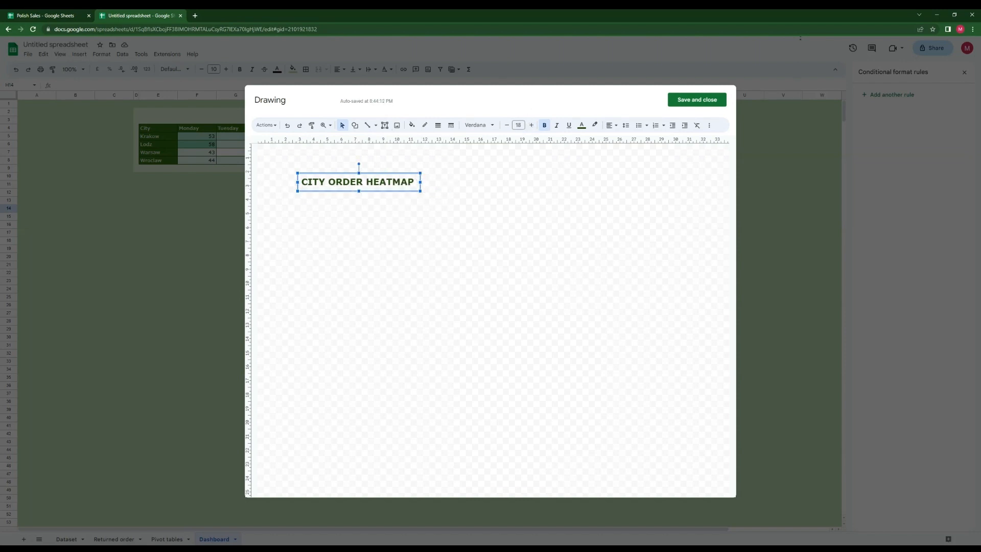
{"action": "left_click", "coordinate": [696, 99]}
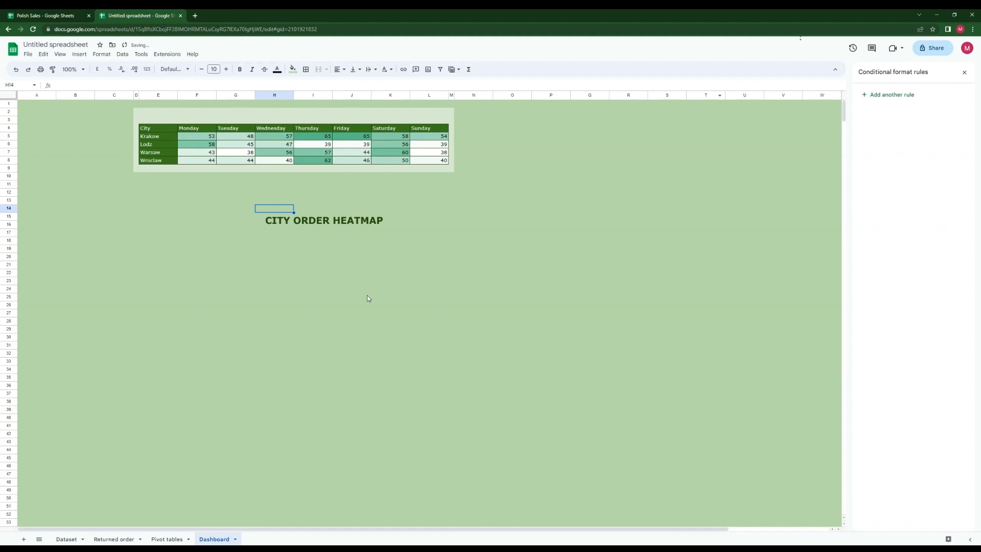
Step: Move the CITY ORDER HEATMAP title into the light green band above the table and centre it over the heatmap
{"action": "left_click", "coordinate": [330, 210]}
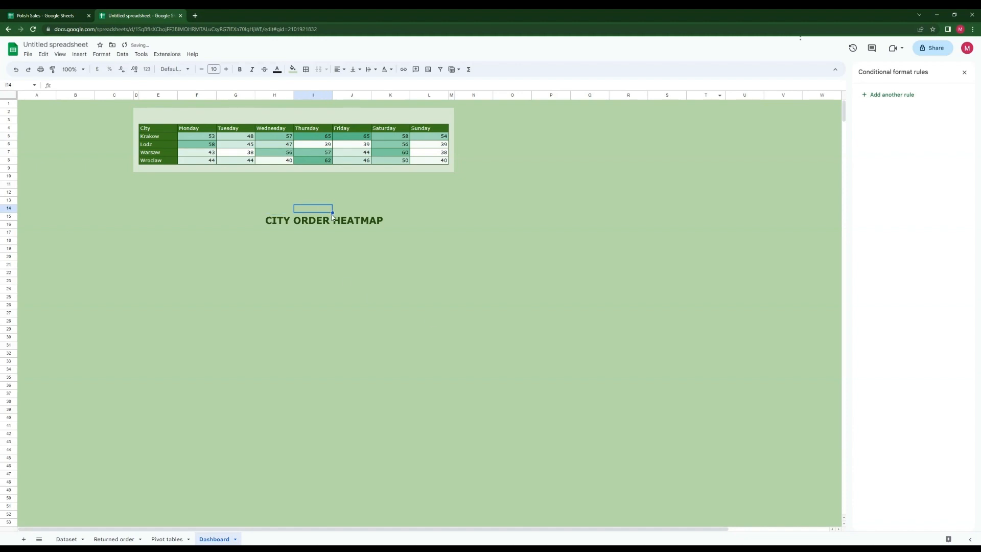
{"action": "left_click", "coordinate": [333, 215]}
{"action": "left_click_drag", "start_coordinate": [351, 214], "coordinate": [319, 109]}
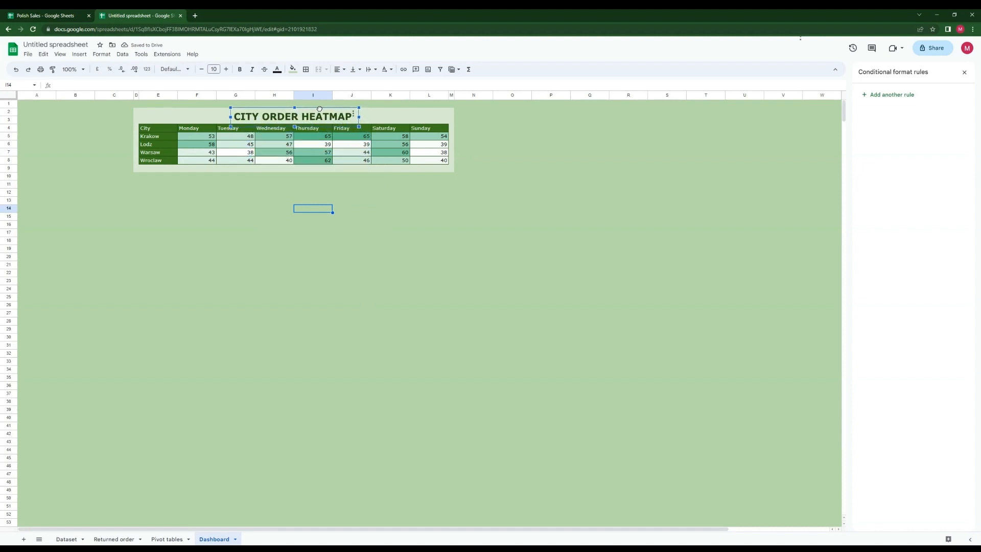
{"action": "left_click_drag", "start_coordinate": [319, 108], "coordinate": [317, 109]}
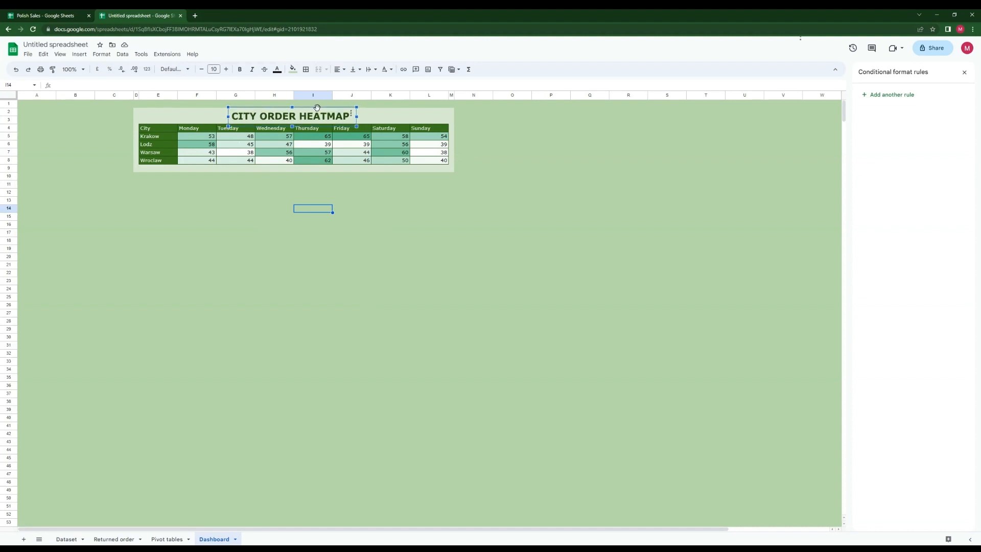
{"action": "left_click", "coordinate": [380, 234]}
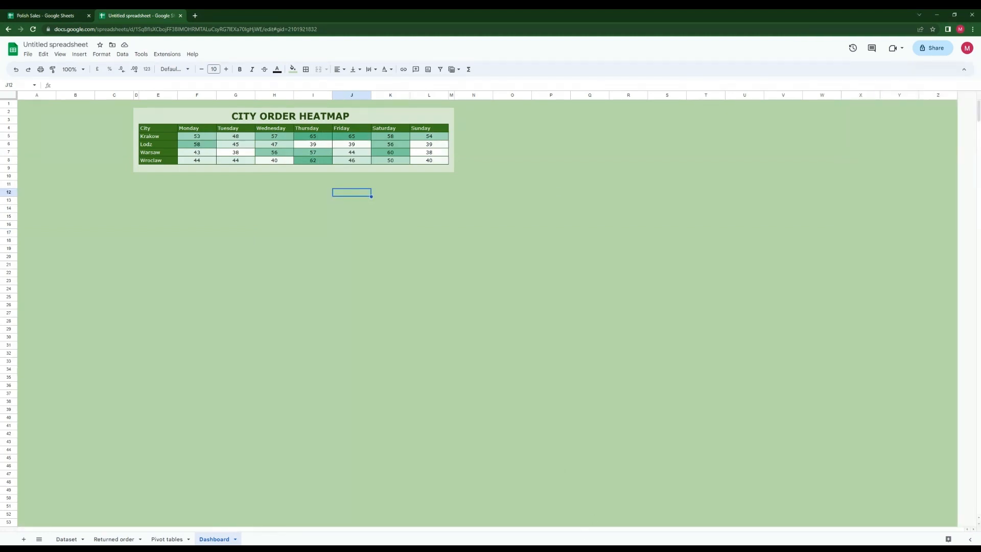
Step: Copy the city-by-weekday pivot table range B1:I8 on the Pivot tables sheet and paste it at cell K4
{"action": "left_click", "coordinate": [166, 539]}
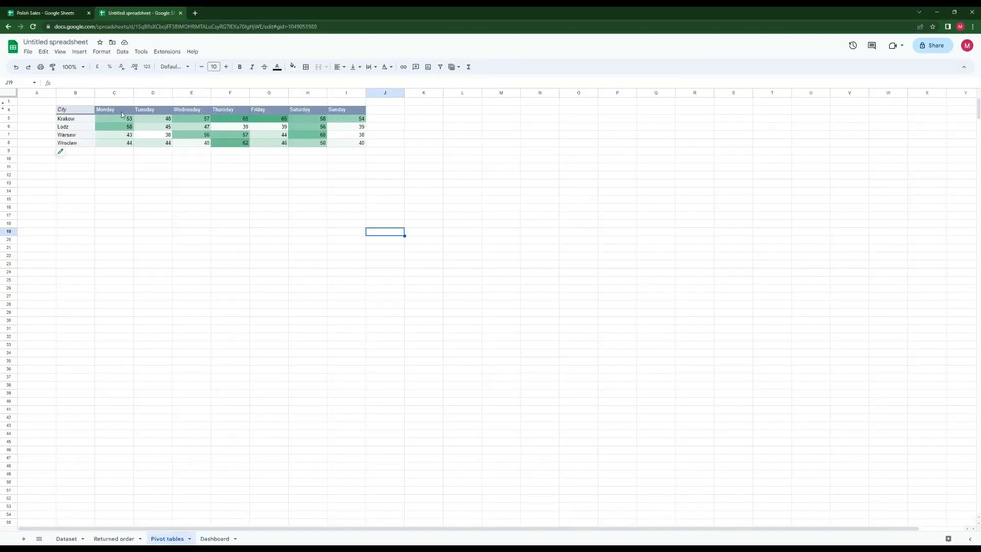
{"action": "left_click_drag", "start_coordinate": [69, 103], "coordinate": [359, 144]}
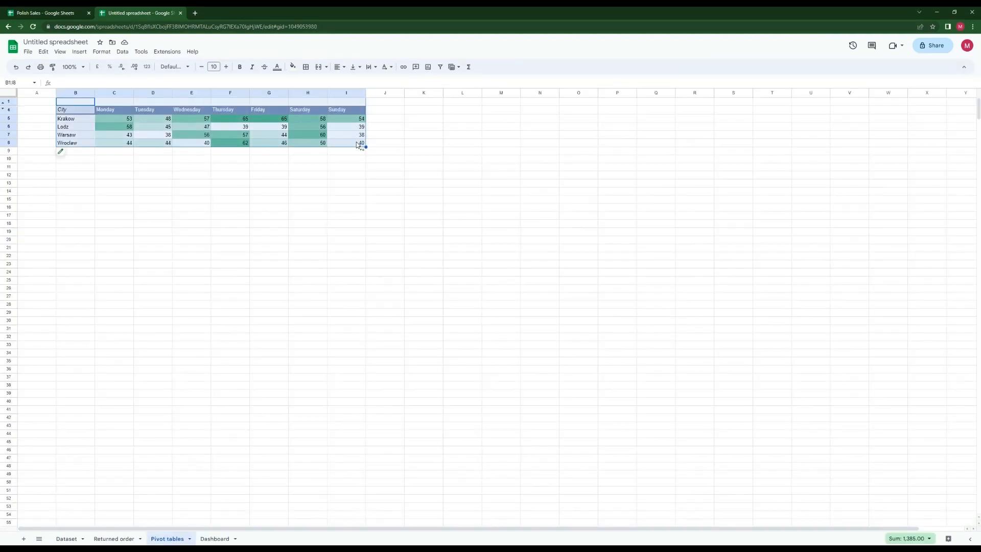
{"action": "key", "text": "ctrl+c"}
{"action": "left_click", "coordinate": [423, 111]}
{"action": "key", "text": "ctrl+v"}
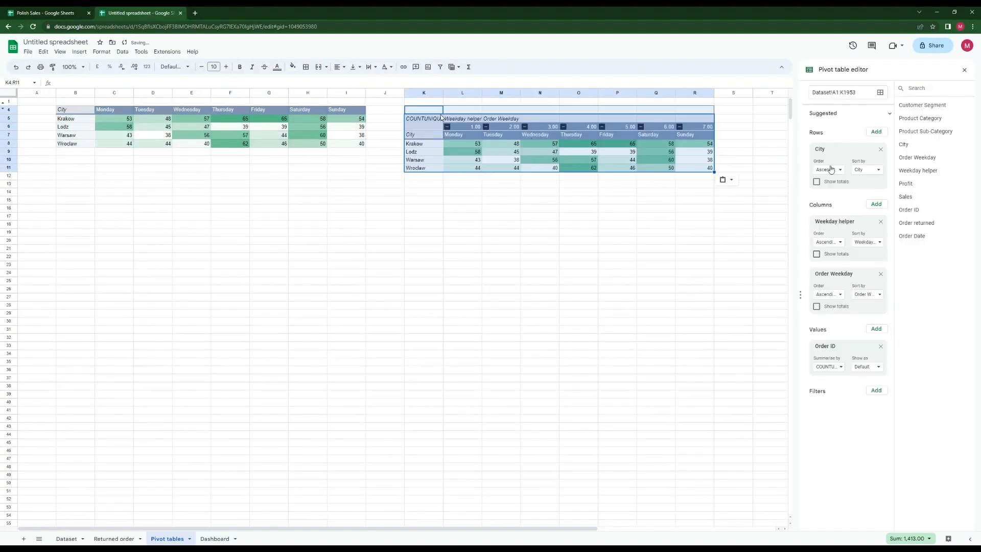
Step: Remove all fields from the pasted pivot table and rebuild it with Customer Segment as rows and the SUM of Sales as values
{"action": "left_click", "coordinate": [881, 149]}
{"action": "left_click", "coordinate": [881, 169]}
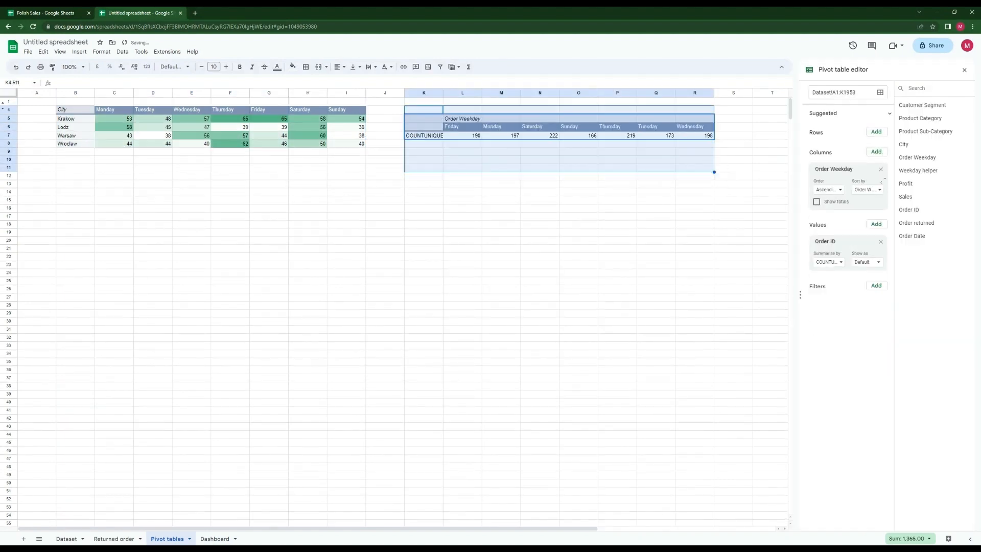
{"action": "left_click", "coordinate": [881, 169]}
{"action": "left_click", "coordinate": [881, 191]}
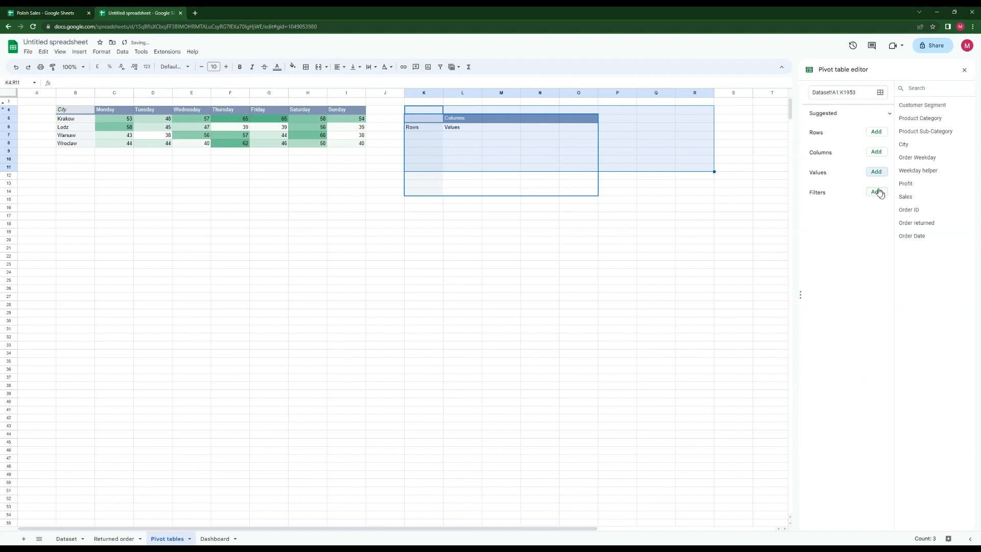
{"action": "left_click_drag", "start_coordinate": [922, 106], "coordinate": [832, 147]}
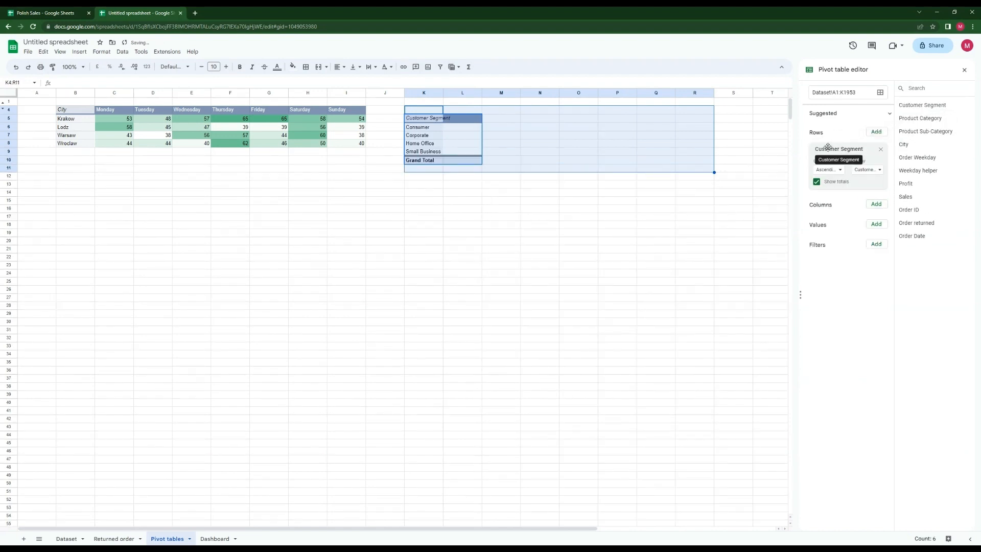
{"action": "left_click_drag", "start_coordinate": [905, 197], "coordinate": [825, 242]}
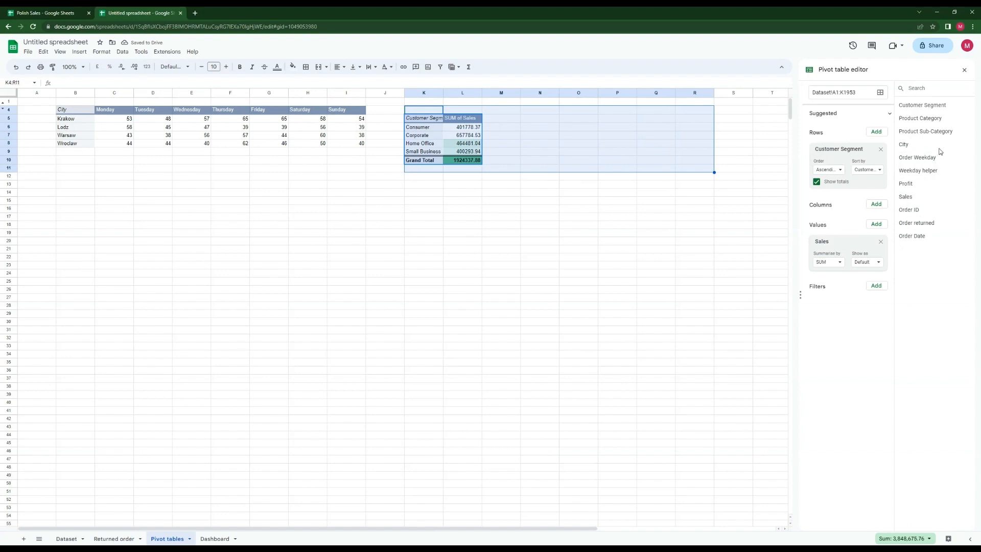
Step: Filter the customer segment pivot table by Product Category so that only Furniture is included
{"action": "left_click_drag", "start_coordinate": [937, 121], "coordinate": [839, 312]}
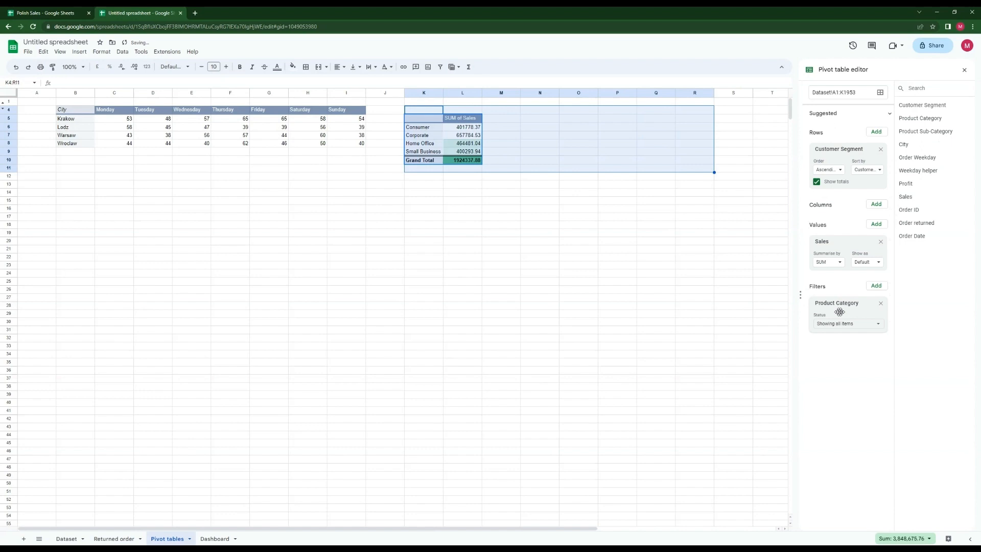
{"action": "left_click", "coordinate": [871, 326]}
{"action": "left_click", "coordinate": [836, 398]}
{"action": "left_click", "coordinate": [840, 409]}
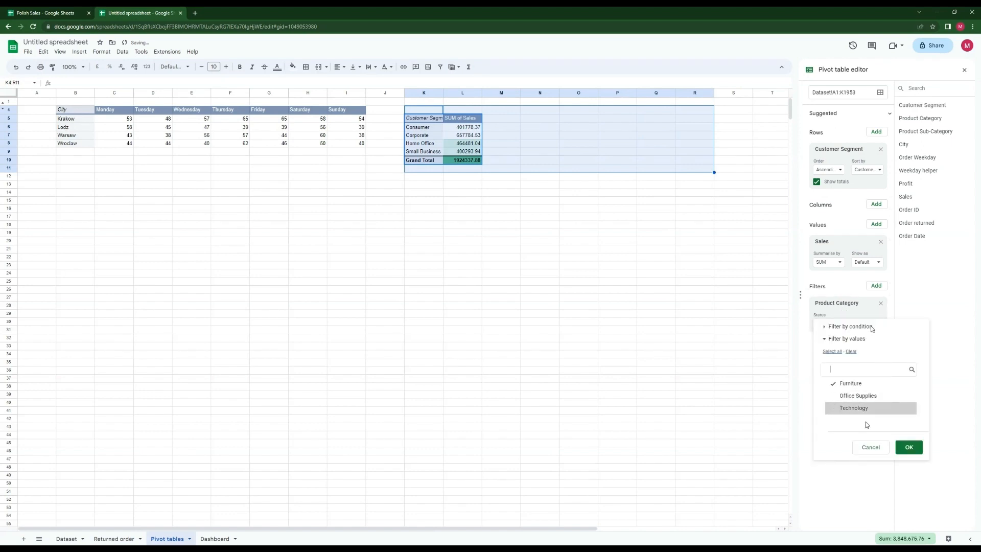
{"action": "left_click", "coordinate": [908, 447]}
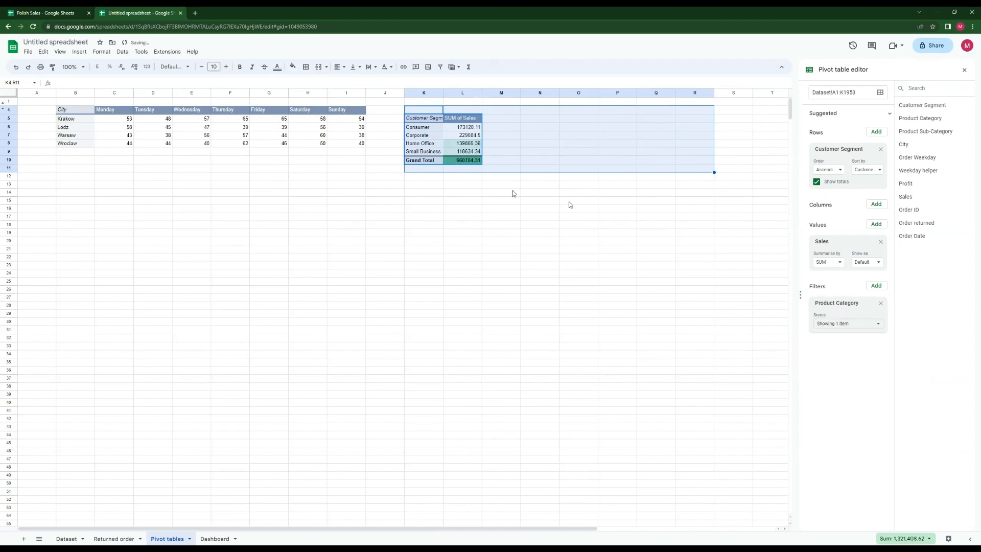
Step: Insert a pie chart from the customer segment pivot data in K6:L9, leaving out the Grand Total
{"action": "left_click", "coordinate": [536, 144]}
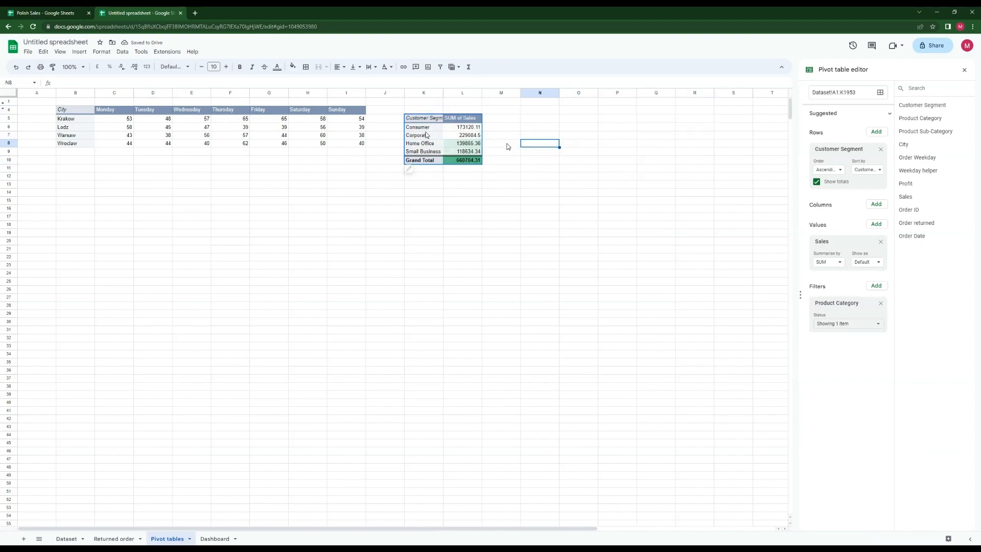
{"action": "left_click_drag", "start_coordinate": [422, 127], "coordinate": [468, 152]}
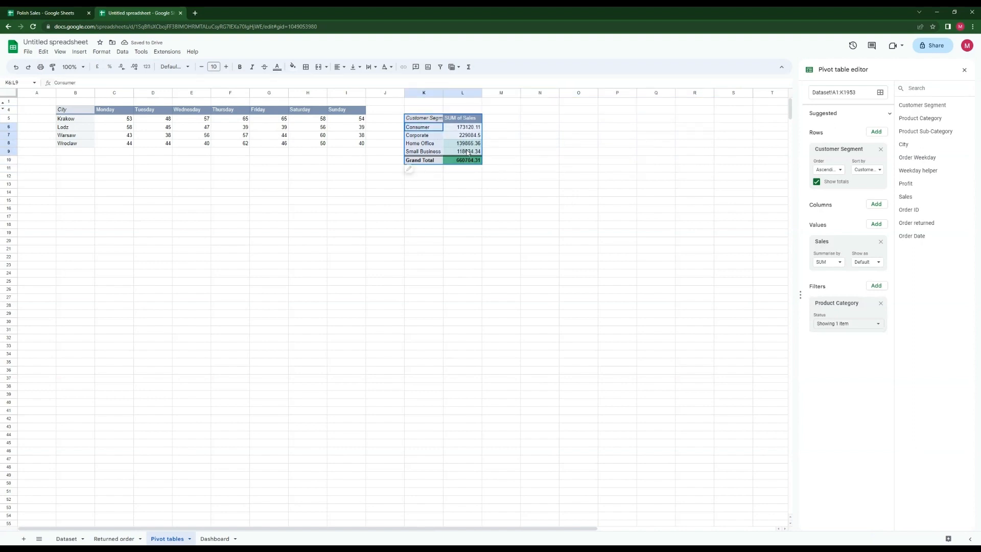
{"action": "left_click", "coordinate": [78, 52]}
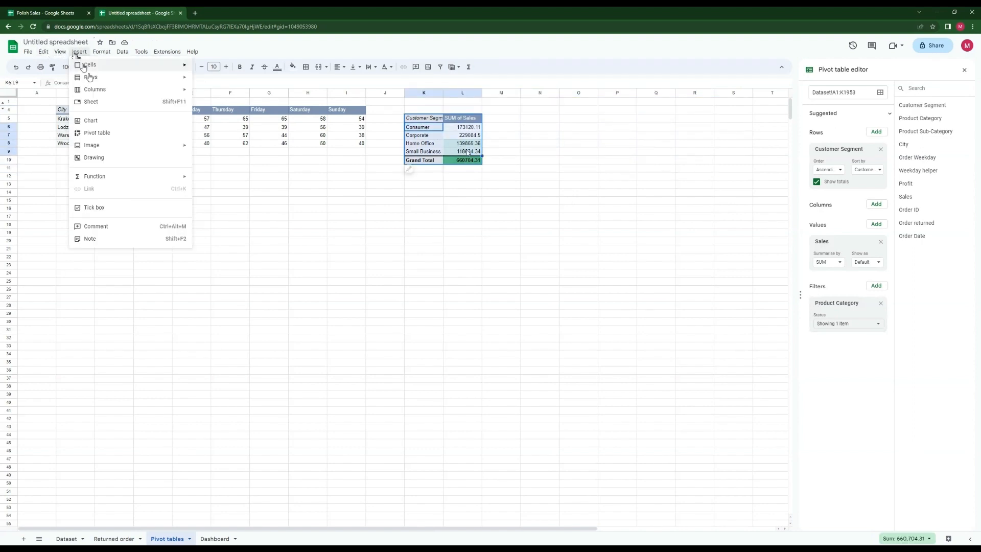
{"action": "left_click", "coordinate": [102, 123]}
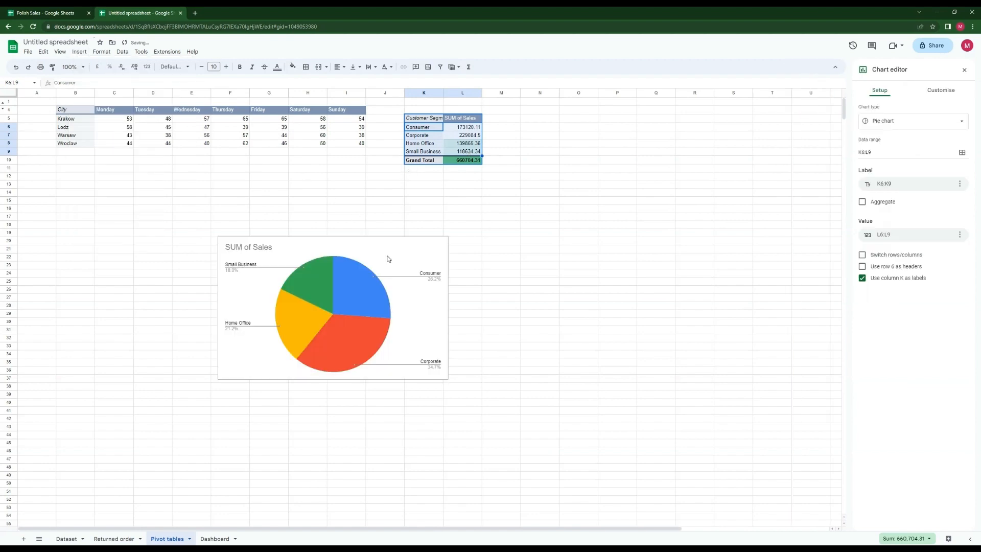
Step: Set the pie chart's background and border colours to None
{"action": "right_click", "coordinate": [381, 244]}
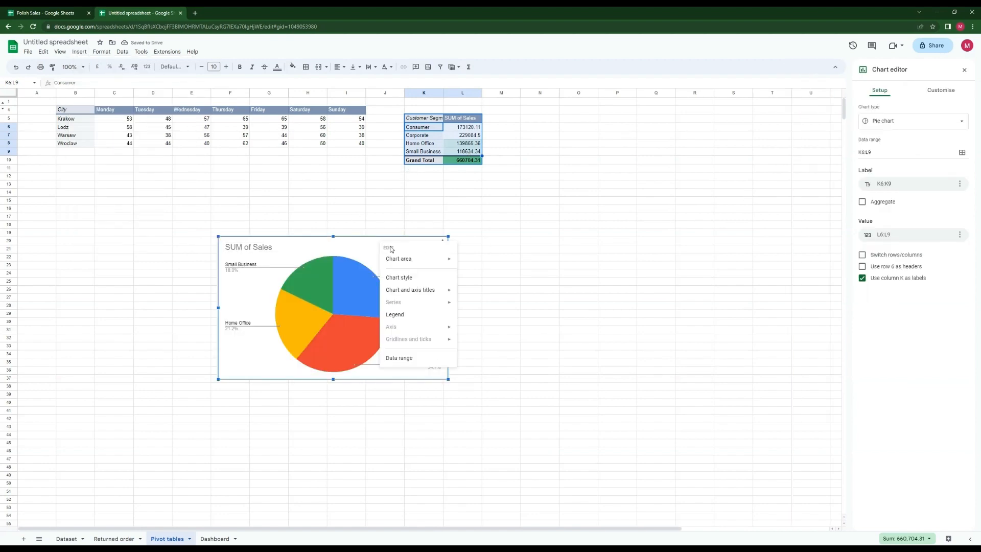
{"action": "left_click", "coordinate": [410, 277]}
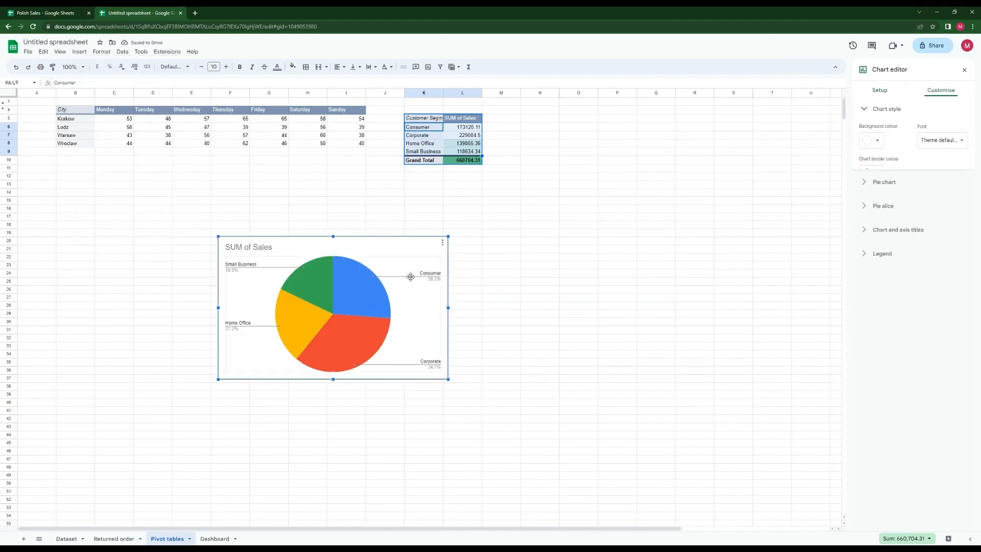
{"action": "left_click", "coordinate": [880, 143]}
{"action": "left_click", "coordinate": [878, 158]}
{"action": "left_click", "coordinate": [877, 174]}
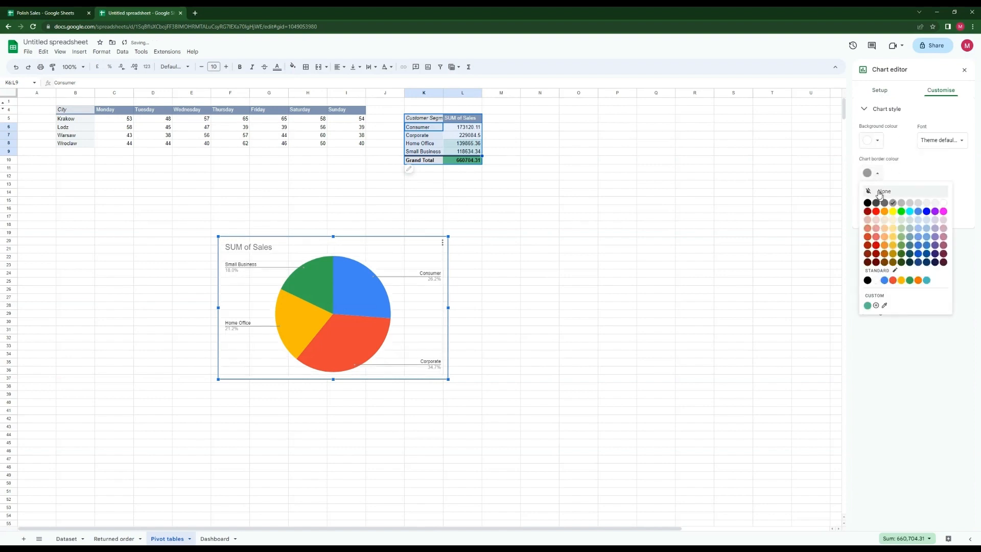
{"action": "left_click", "coordinate": [878, 193]}
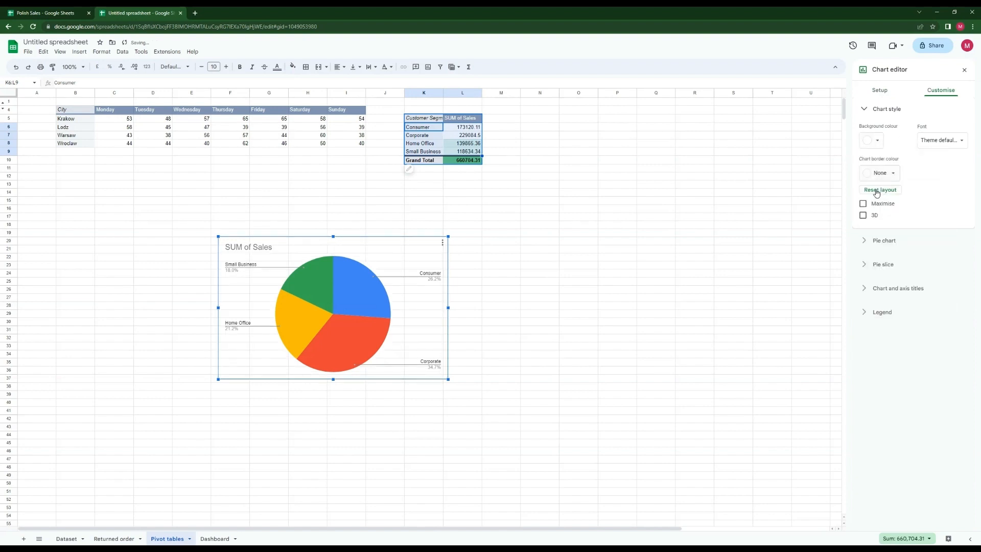
Step: Turn the pie into a doughnut with a 50% hole and give its slices a black border
{"action": "left_click", "coordinate": [878, 244]}
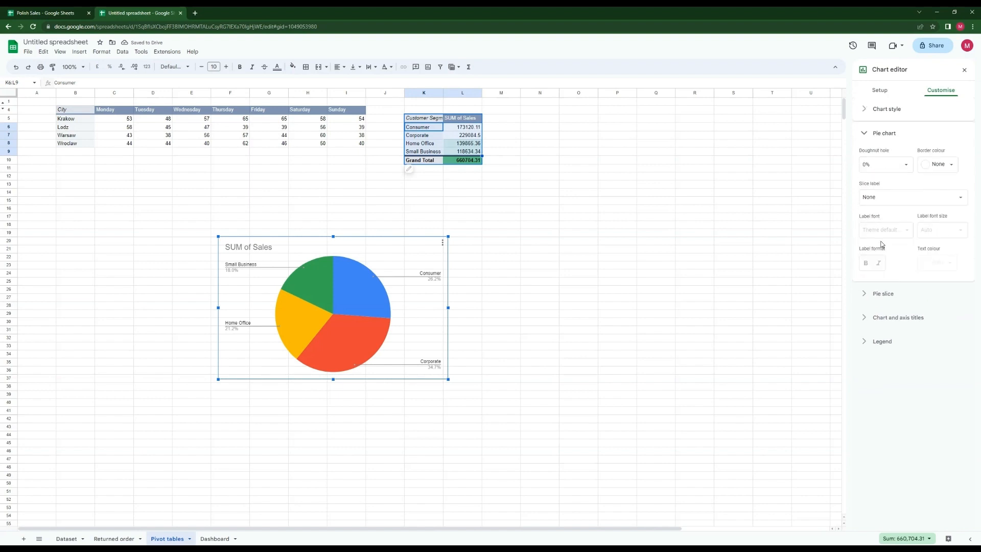
{"action": "left_click", "coordinate": [905, 165]}
{"action": "left_click", "coordinate": [887, 206]}
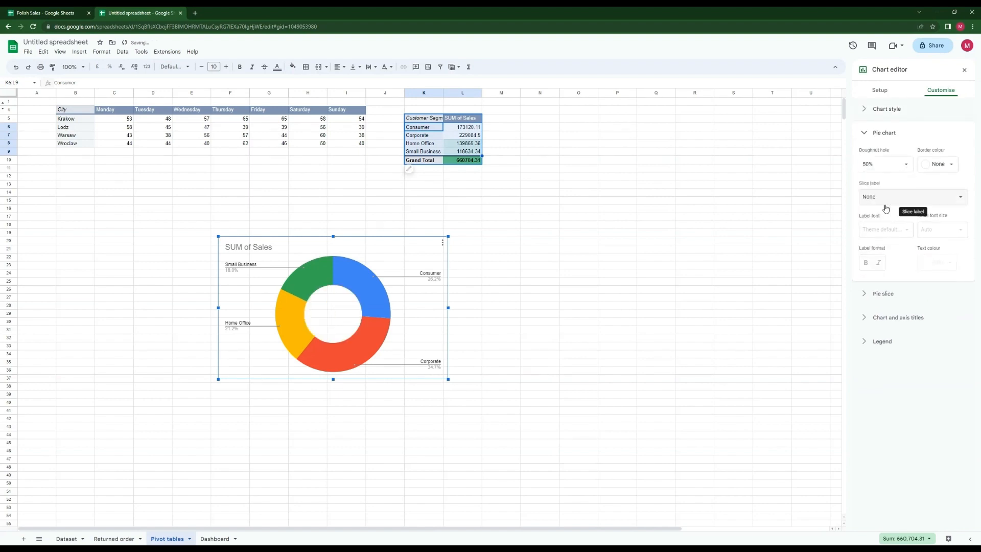
{"action": "left_click", "coordinate": [950, 166]}
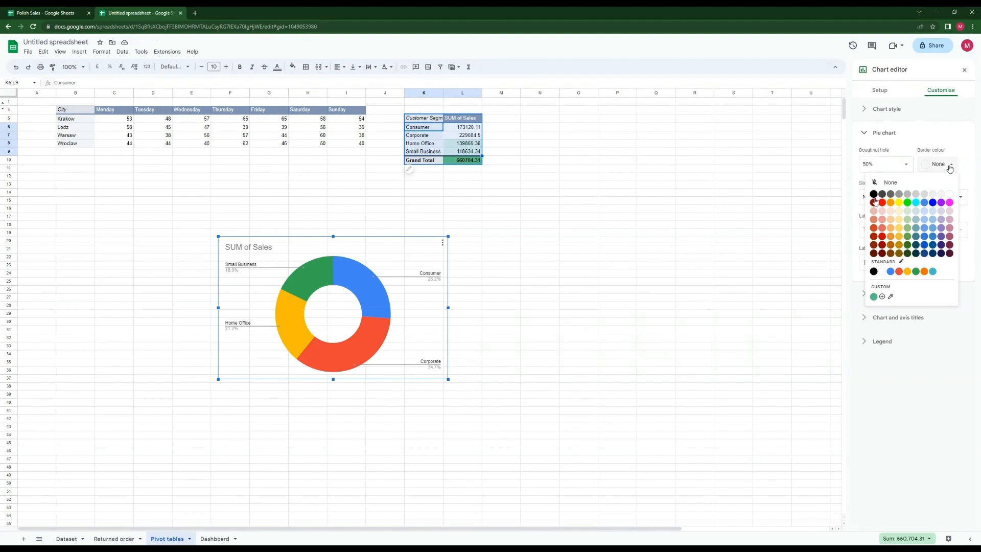
{"action": "left_click", "coordinate": [873, 194]}
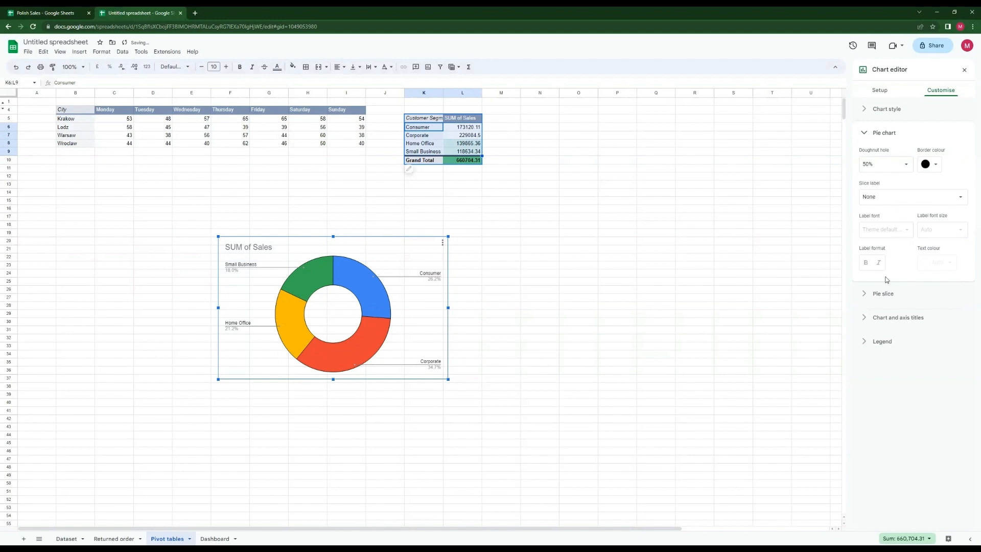
Step: Label the doughnut slices with their percentage in white Verdana at size 14
{"action": "left_click", "coordinate": [900, 199]}
{"action": "left_click", "coordinate": [897, 232]}
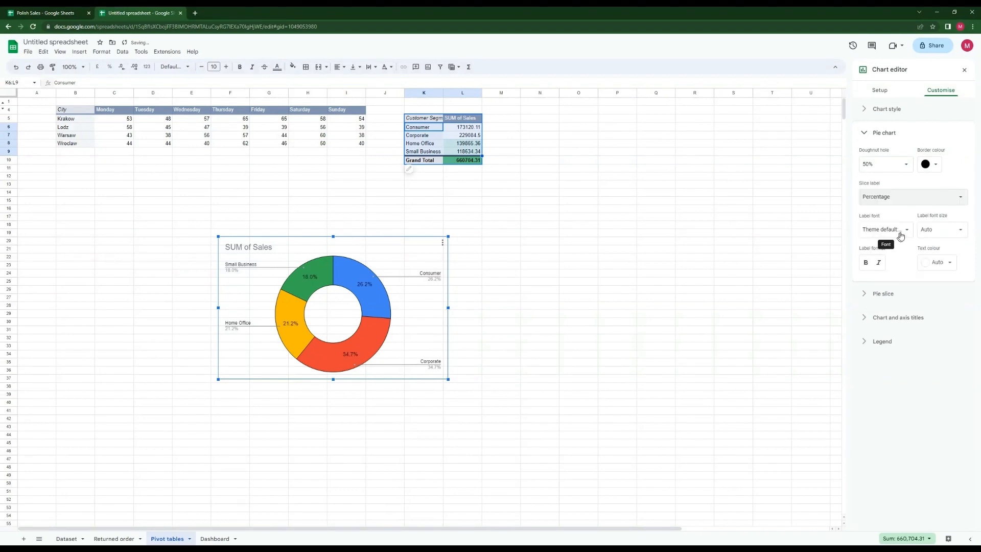
{"action": "left_click", "coordinate": [900, 232]}
{"action": "left_click", "coordinate": [899, 362]}
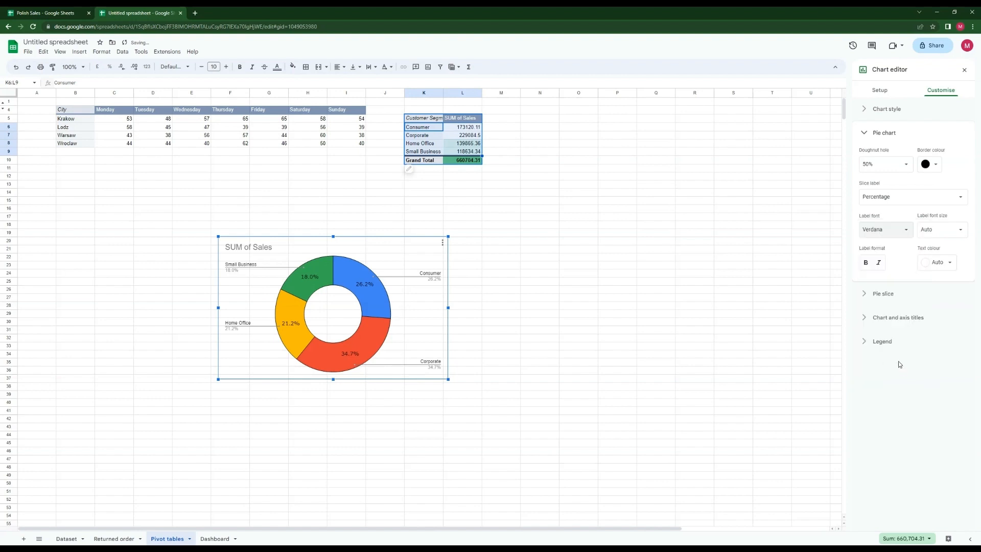
{"action": "left_click", "coordinate": [957, 240]}
{"action": "left_click", "coordinate": [936, 290]}
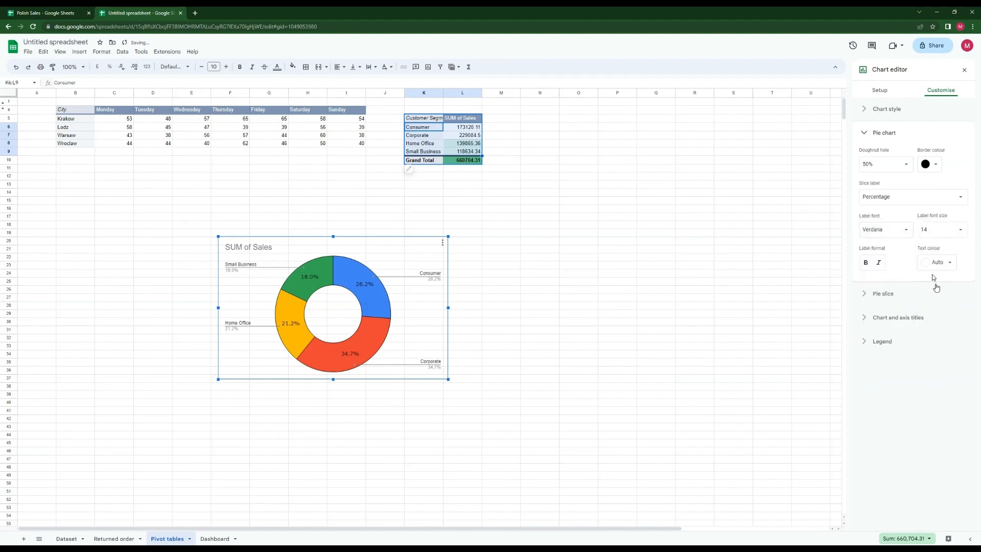
{"action": "left_click", "coordinate": [938, 263]}
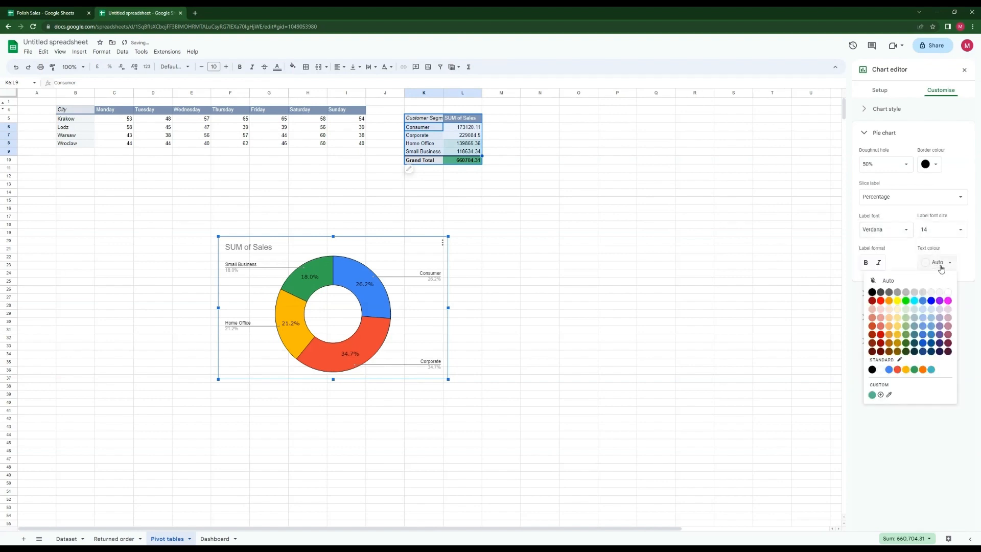
{"action": "left_click", "coordinate": [942, 292]}
Step: Colour the Consumer slice the darkest green and the Corporate slice the next lighter dark green
{"action": "left_click", "coordinate": [876, 294]}
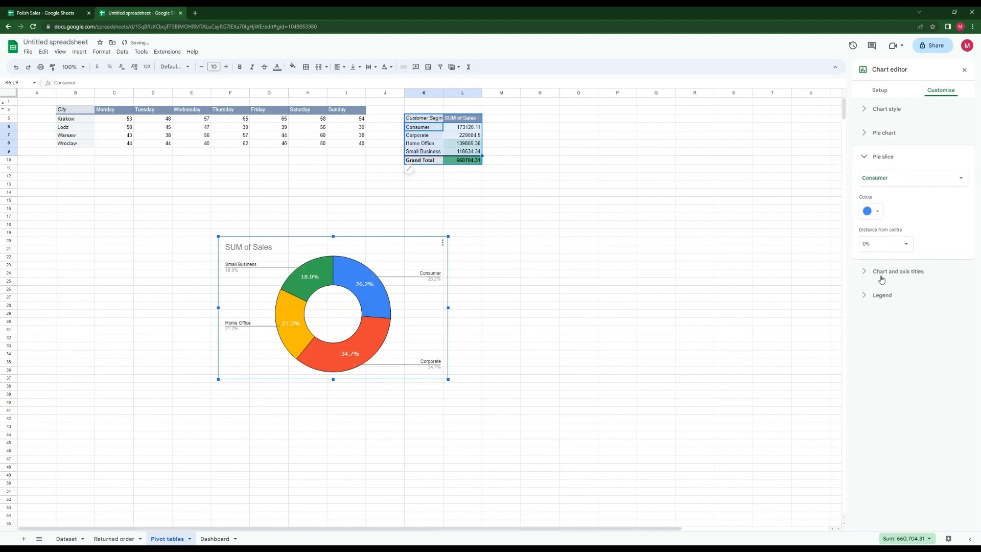
{"action": "left_click", "coordinate": [873, 217]}
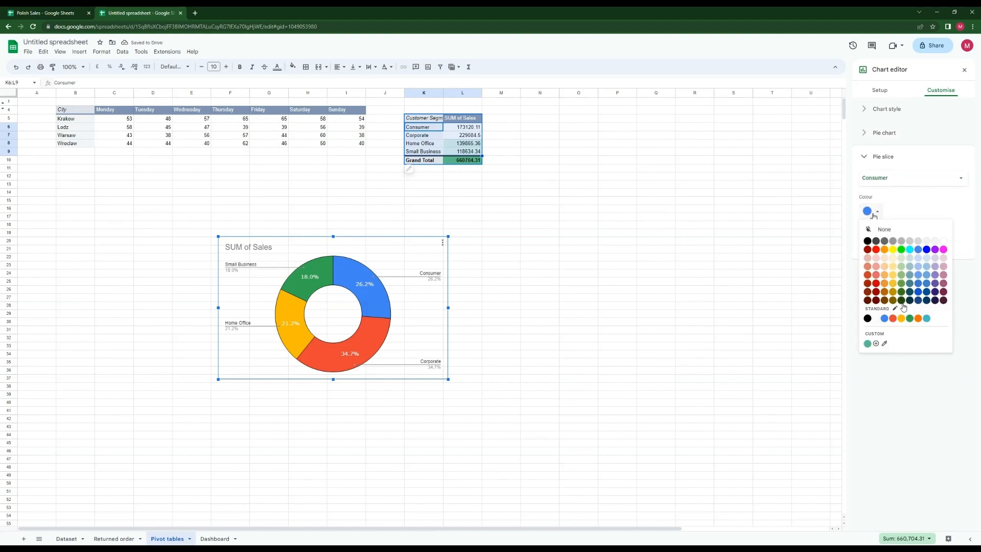
{"action": "left_click", "coordinate": [901, 301]}
{"action": "left_click", "coordinate": [907, 177]}
{"action": "left_click", "coordinate": [894, 193]}
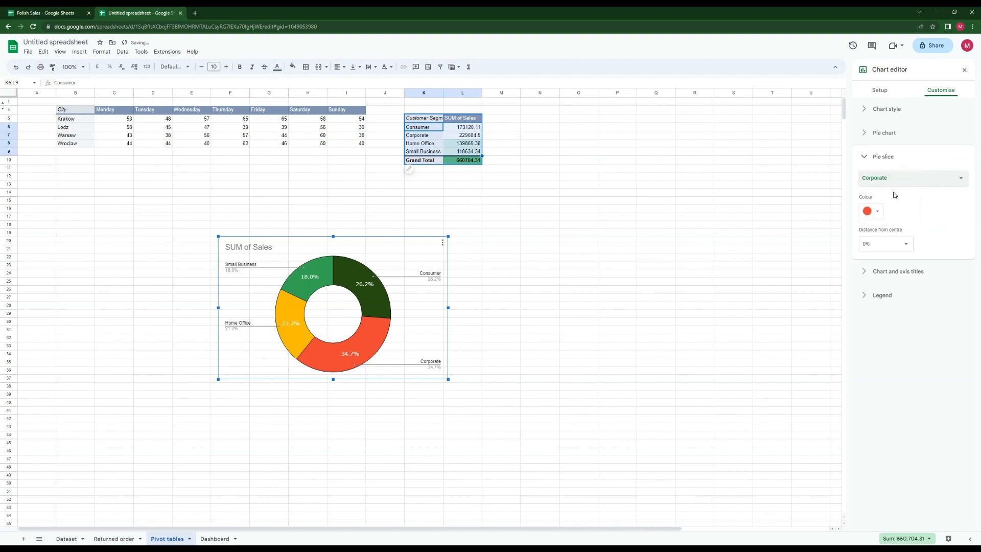
{"action": "left_click", "coordinate": [876, 216]}
{"action": "left_click", "coordinate": [902, 292]}
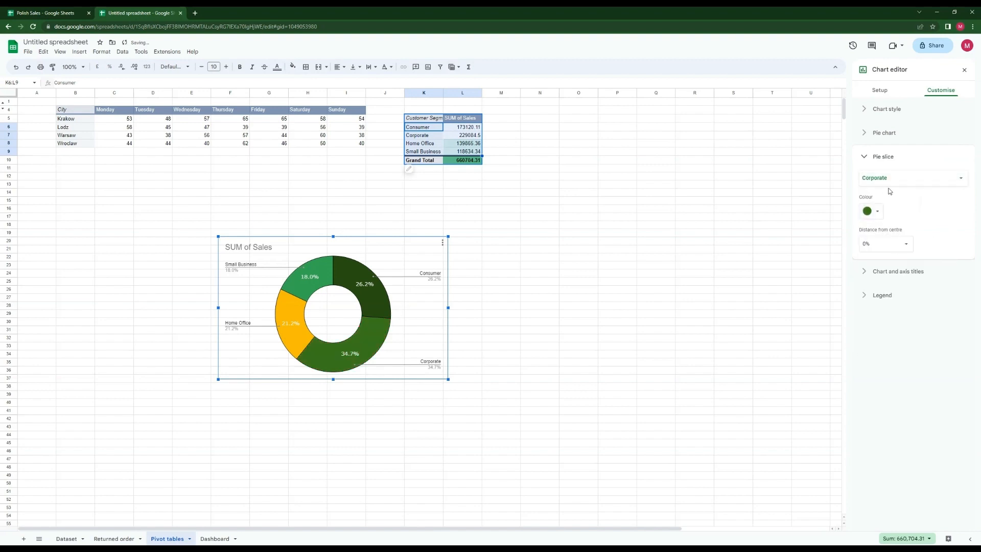
Step: Colour the Home Office slice medium green and the Small Business slice light green
{"action": "left_click", "coordinate": [890, 179]}
{"action": "left_click", "coordinate": [889, 180]}
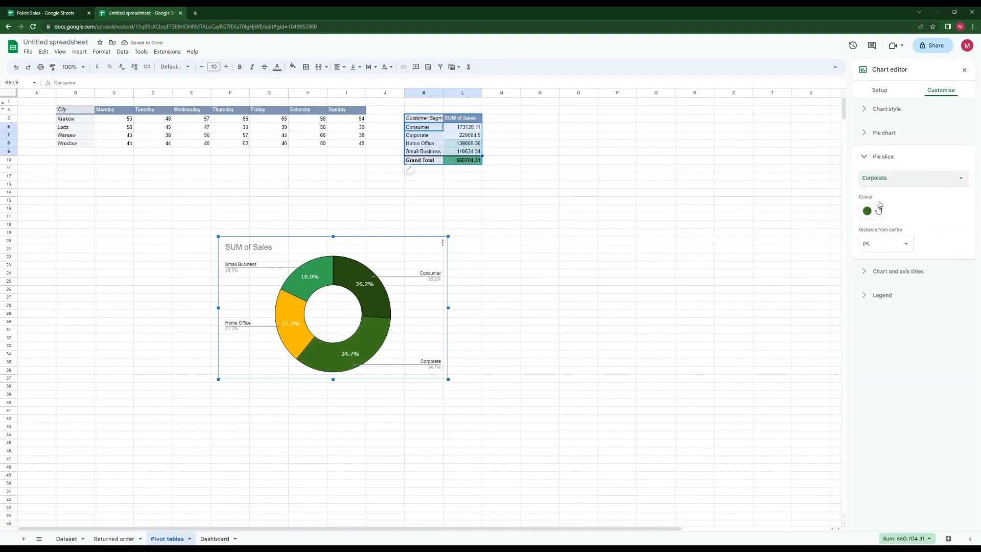
{"action": "left_click", "coordinate": [890, 179]}
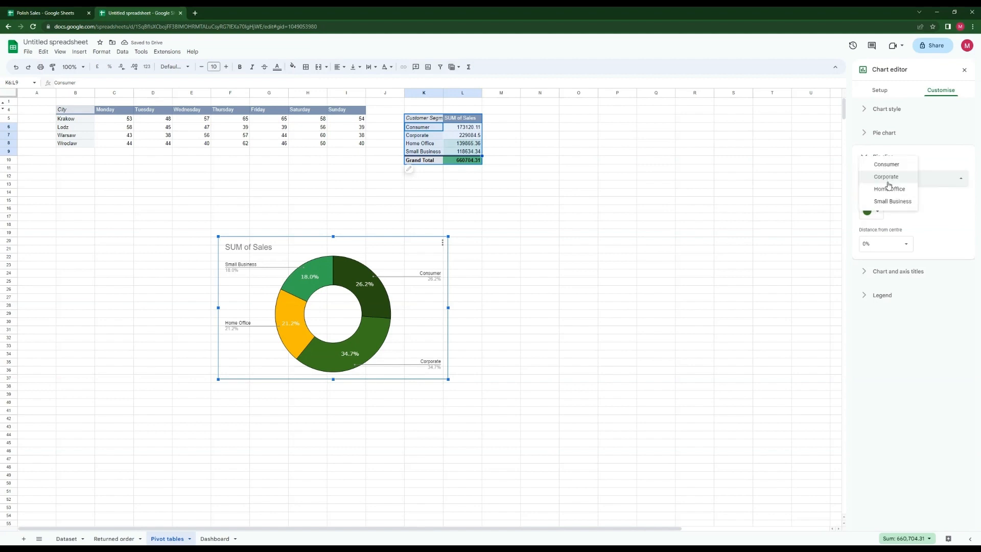
{"action": "left_click", "coordinate": [892, 188]}
{"action": "left_click", "coordinate": [876, 210]}
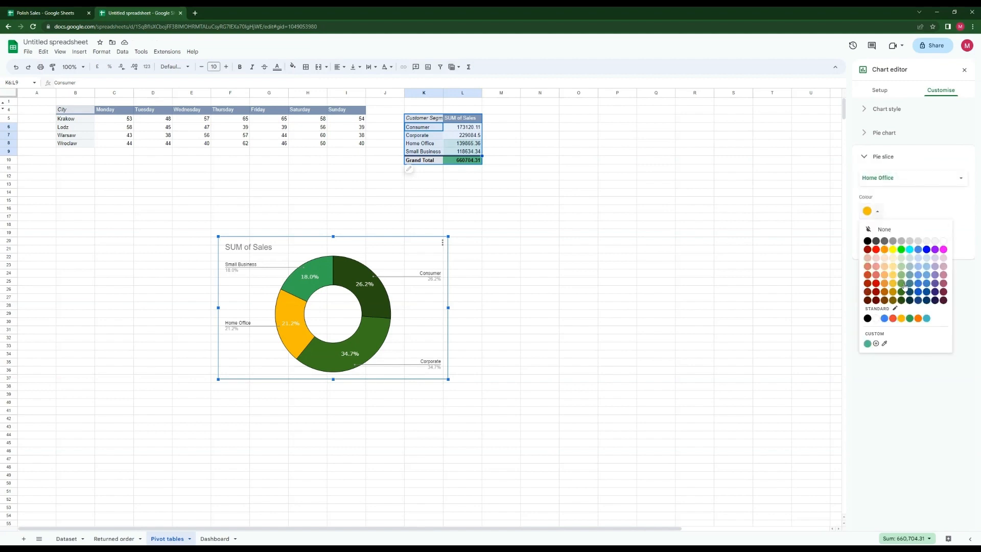
{"action": "left_click", "coordinate": [903, 284]}
{"action": "left_click", "coordinate": [897, 179]}
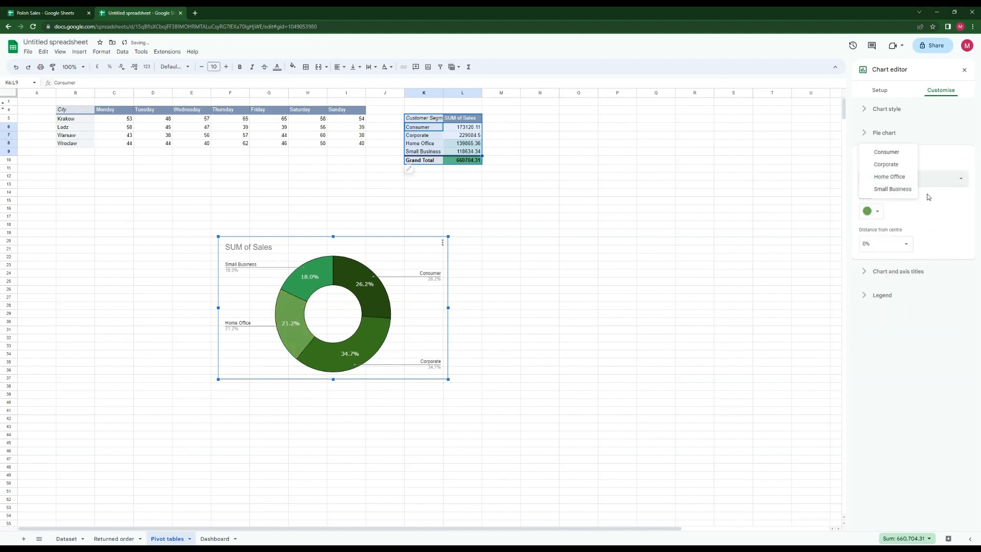
{"action": "left_click", "coordinate": [892, 189]}
{"action": "left_click", "coordinate": [876, 211]}
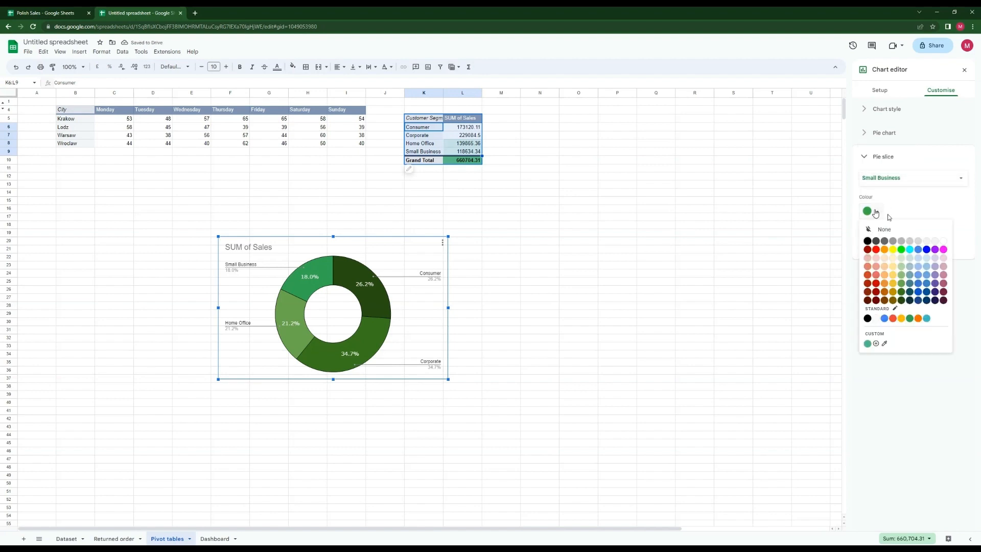
{"action": "left_click", "coordinate": [902, 276]}
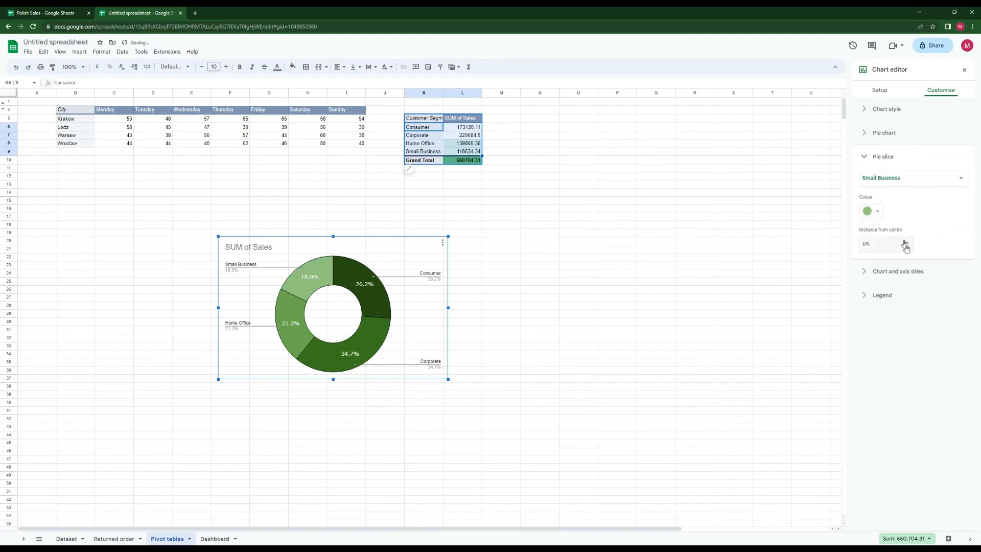
Step: Clear the chart's SUM of Sales title and set the legend position to None
{"action": "left_click", "coordinate": [899, 276]}
{"action": "left_click", "coordinate": [906, 239]}
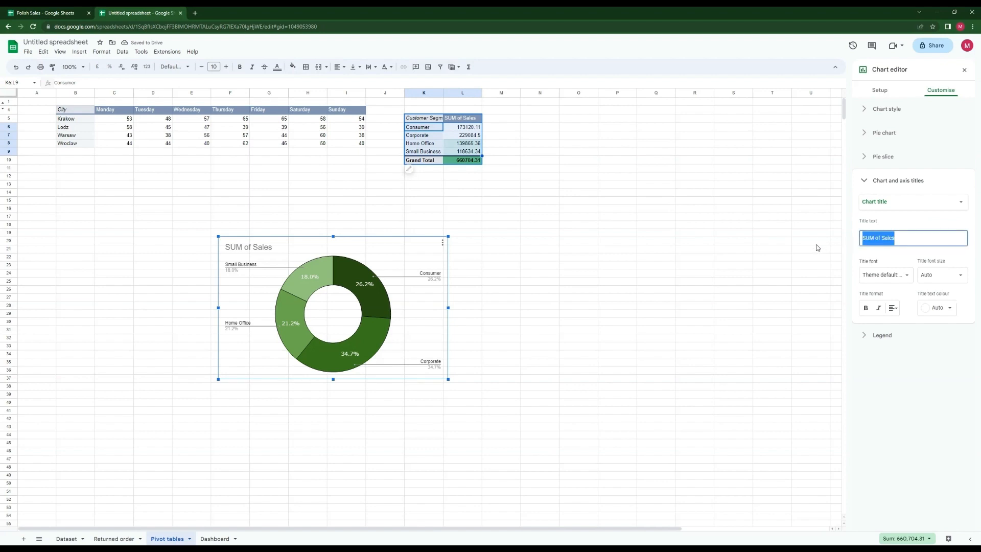
{"action": "key", "text": "BackSpace"}
{"action": "left_click", "coordinate": [882, 335]}
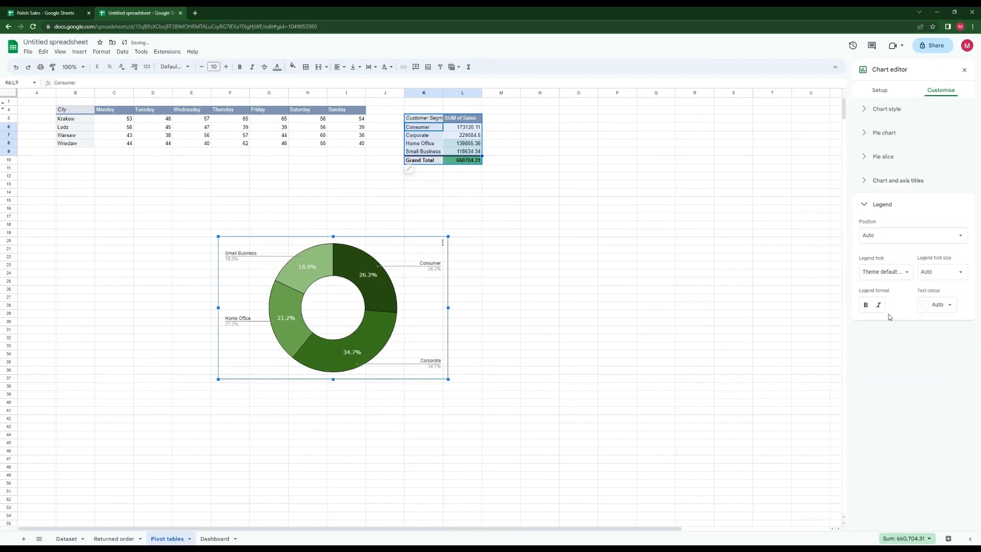
{"action": "left_click", "coordinate": [876, 246]}
{"action": "left_click", "coordinate": [888, 149]}
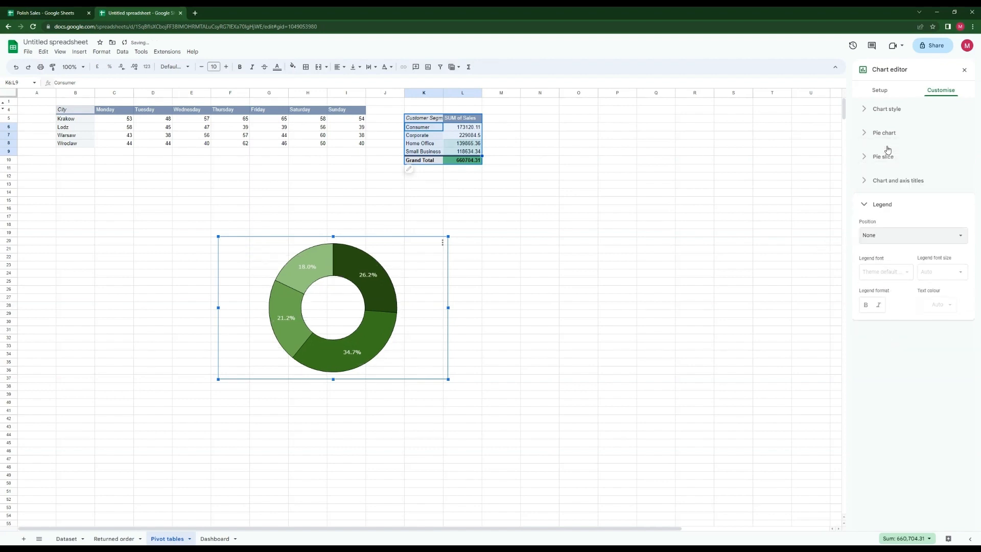
Step: Copy the doughnut chart to the Dashboard sheet, shrinking it and placing it beneath the left part of the city order heatmap
{"action": "left_click", "coordinate": [573, 283]}
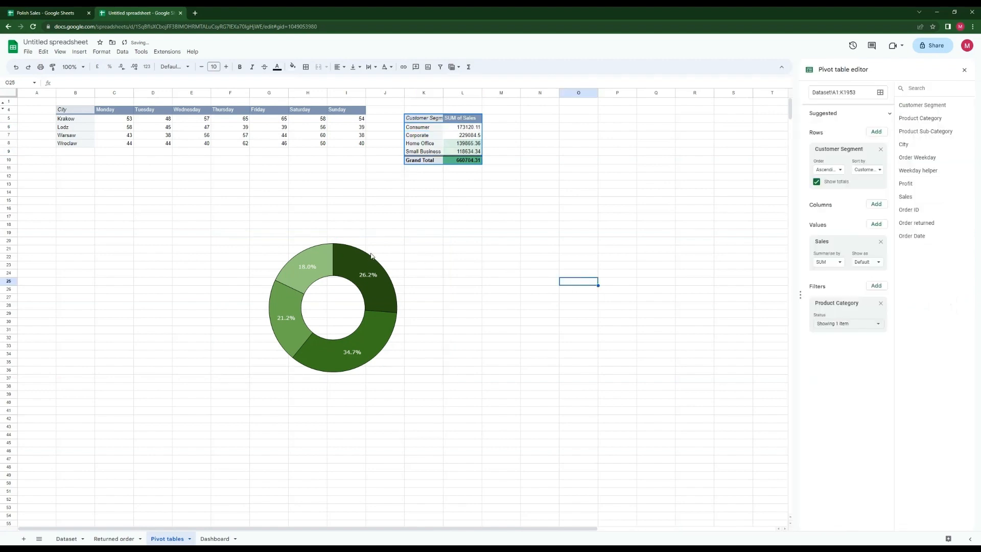
{"action": "left_click", "coordinate": [371, 255]}
{"action": "key", "text": "ctrl+x"}
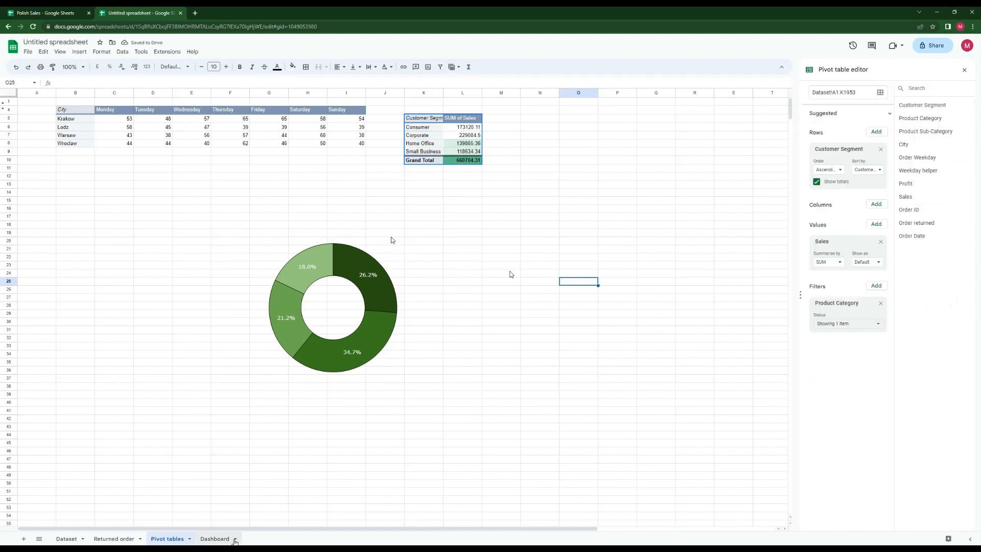
{"action": "left_click", "coordinate": [215, 539]}
{"action": "left_click", "coordinate": [254, 285]}
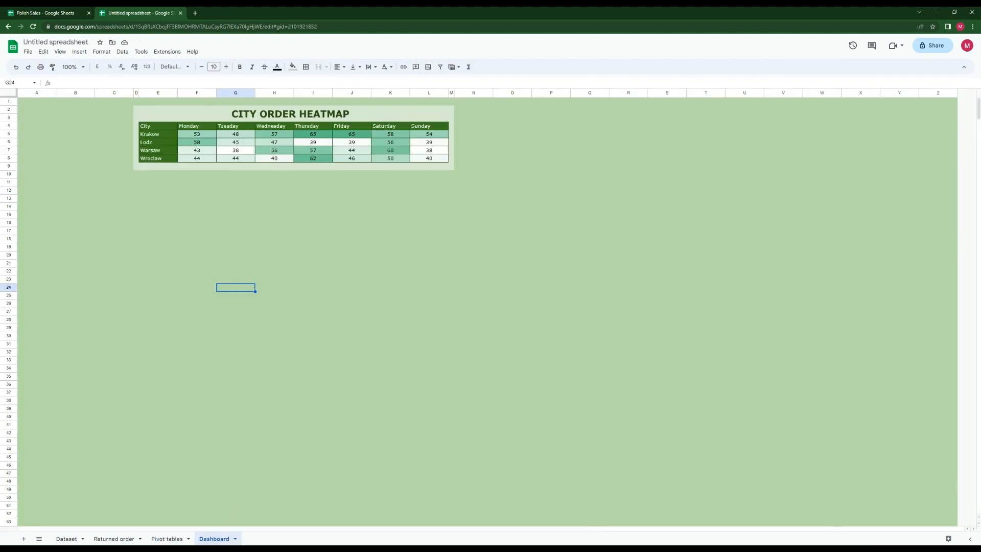
{"action": "key", "text": "ctrl+v"}
{"action": "left_click_drag", "start_coordinate": [407, 297], "coordinate": [248, 228]}
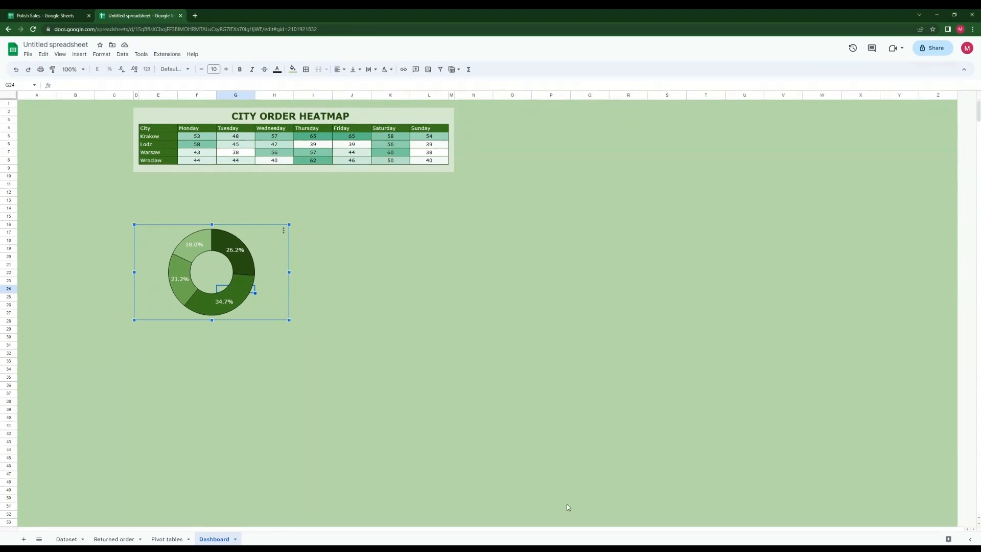
Step: Duplicate the Customer Segment pivot table from the Pivot tables sheet to cells N5 and Q5 of the same sheet
{"action": "left_click", "coordinate": [170, 540]}
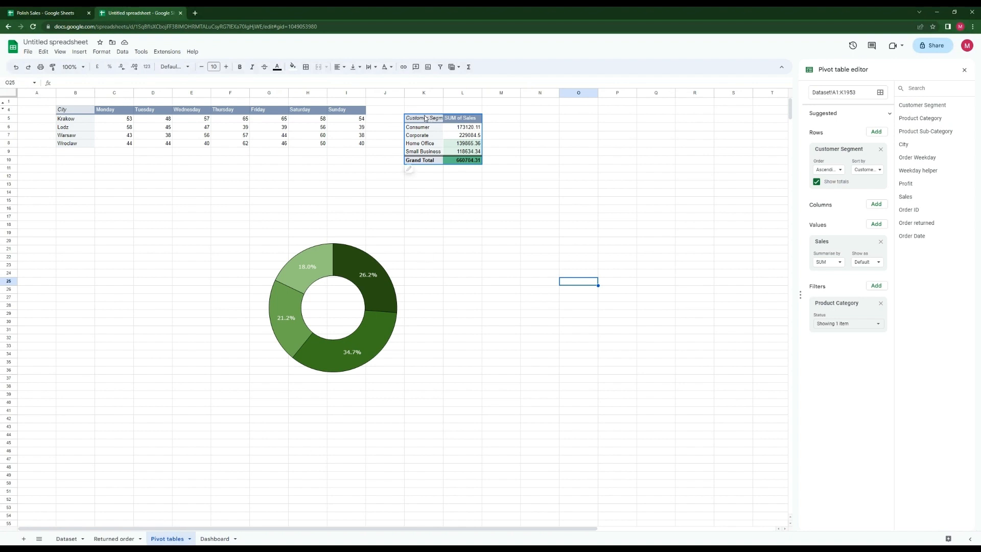
{"action": "left_click_drag", "start_coordinate": [424, 118], "coordinate": [467, 163]}
{"action": "key", "text": "ctrl+c"}
{"action": "left_click", "coordinate": [531, 127]}
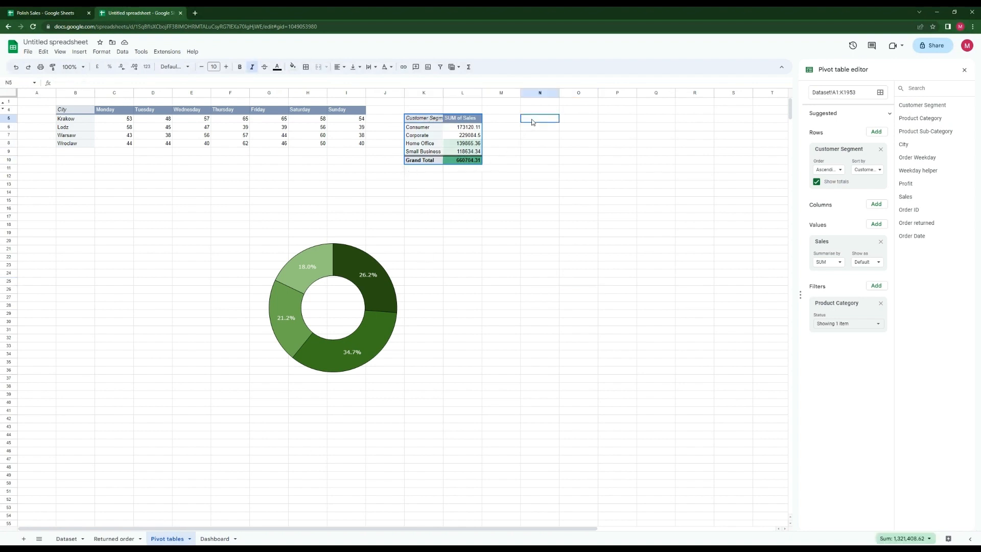
{"action": "key", "text": "ctrl+v"}
{"action": "left_click", "coordinate": [652, 121]}
{"action": "key", "text": "ctrl+v"}
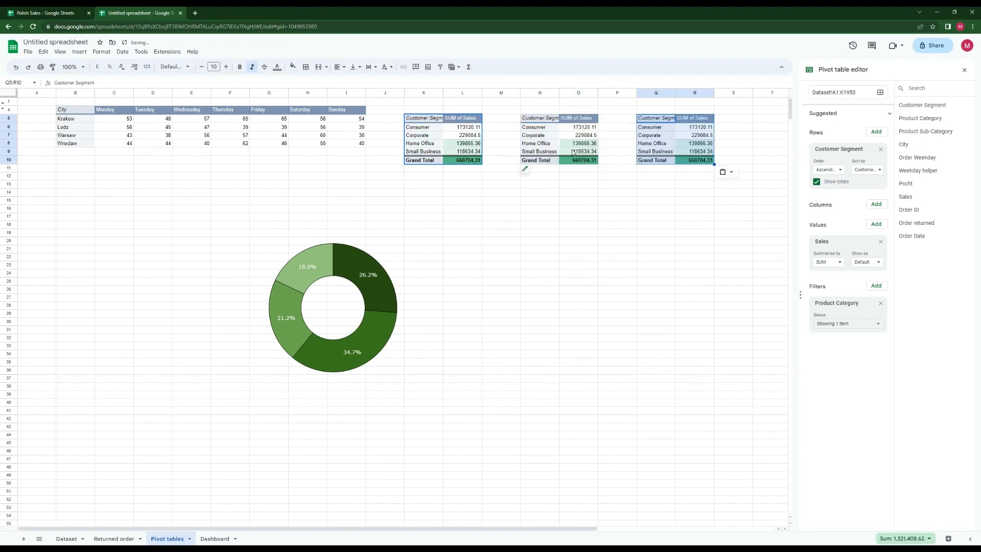
Step: Filter the pivot table at N5 by Product Category to show only Office Supplies
{"action": "left_click", "coordinate": [547, 144]}
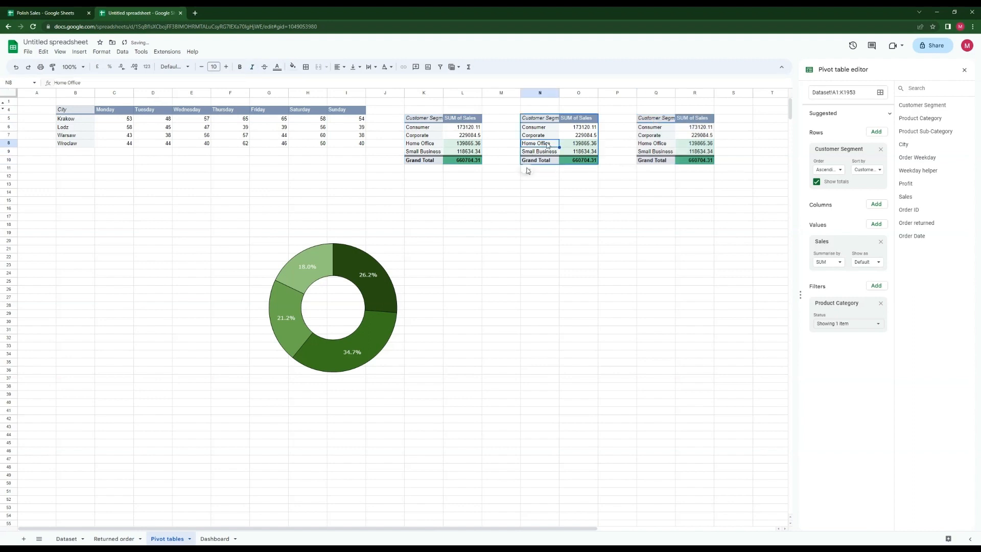
{"action": "left_click", "coordinate": [963, 70]}
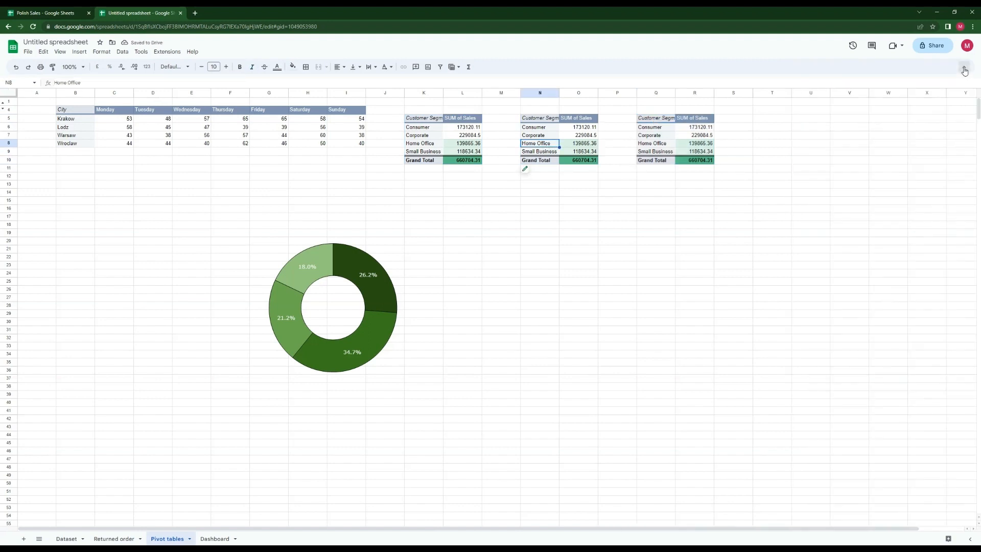
{"action": "left_click", "coordinate": [525, 172]}
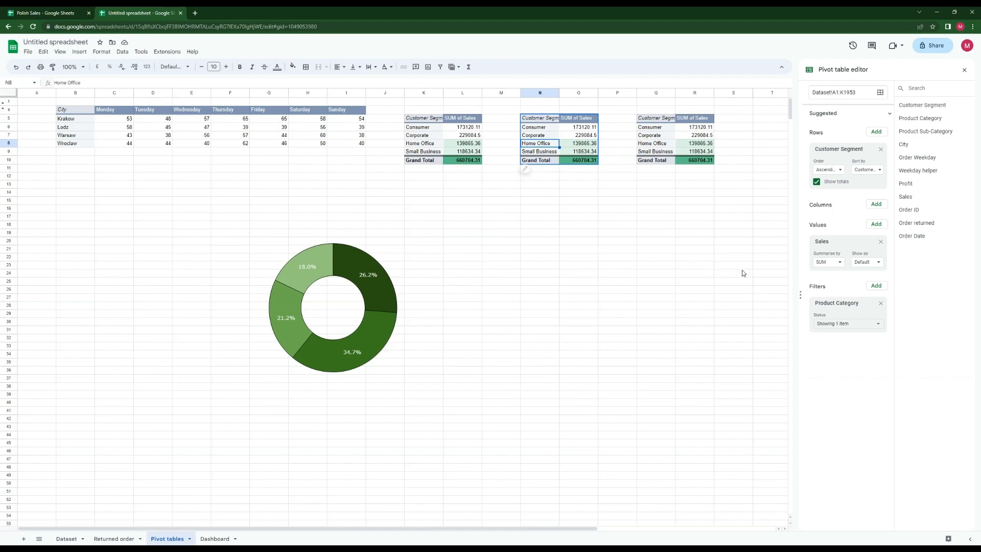
{"action": "left_click", "coordinate": [877, 326]}
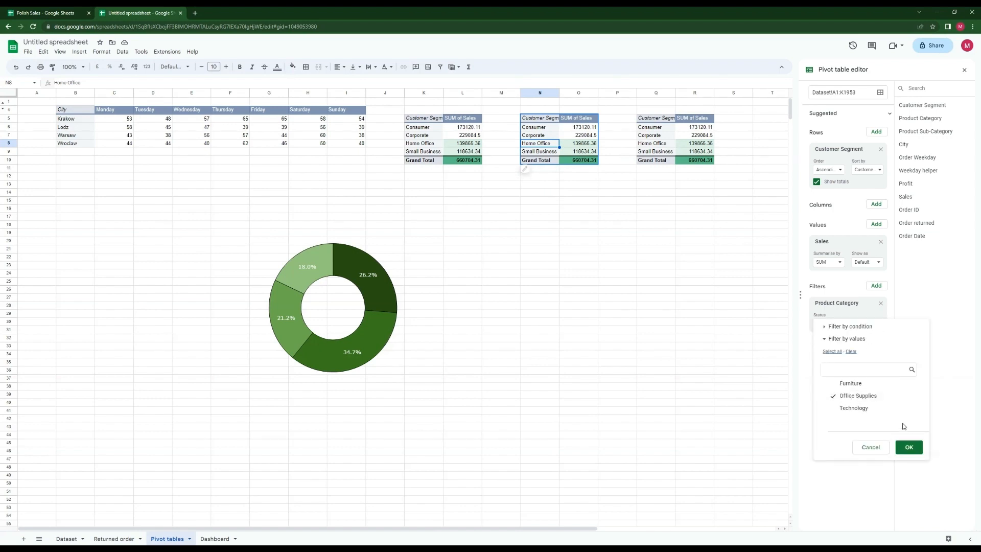
{"action": "left_click", "coordinate": [909, 447]}
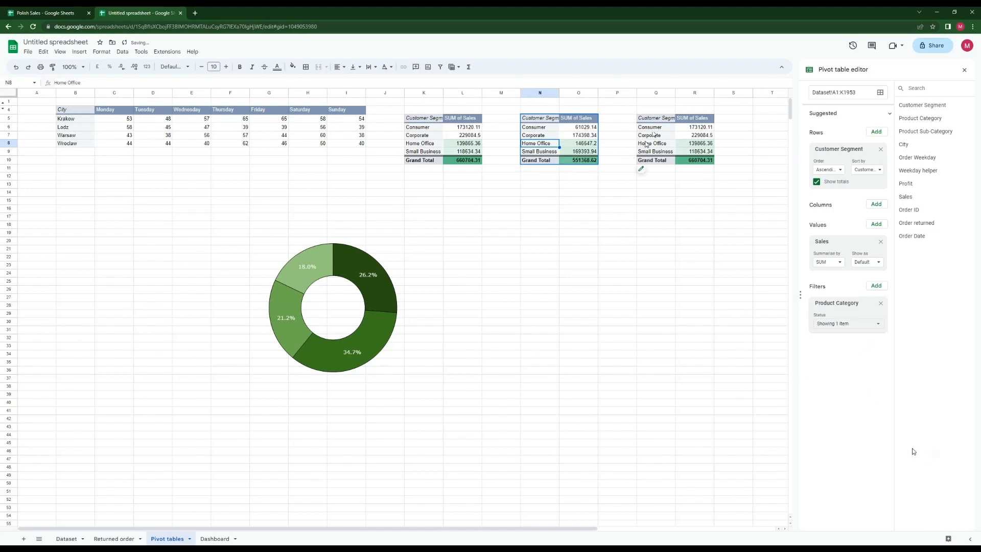
Step: Filter the pivot table at Q5 by Product Category to show only Technology
{"action": "left_click", "coordinate": [655, 144]}
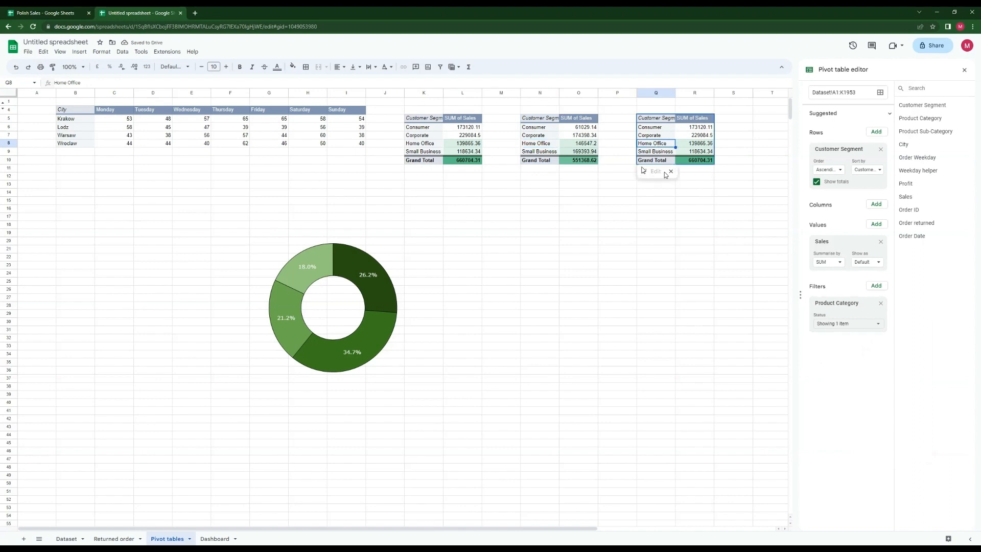
{"action": "left_click", "coordinate": [671, 172]}
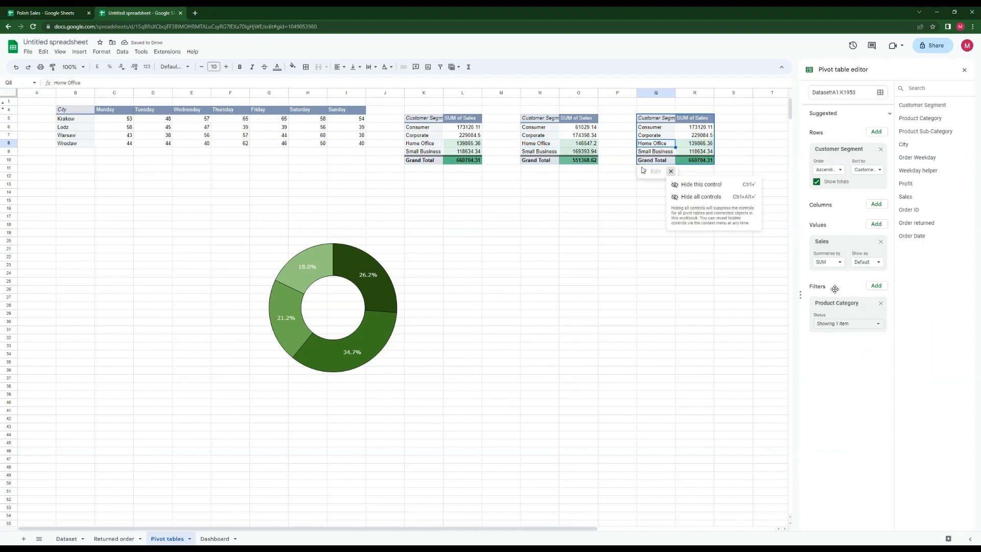
{"action": "left_click", "coordinate": [878, 327]}
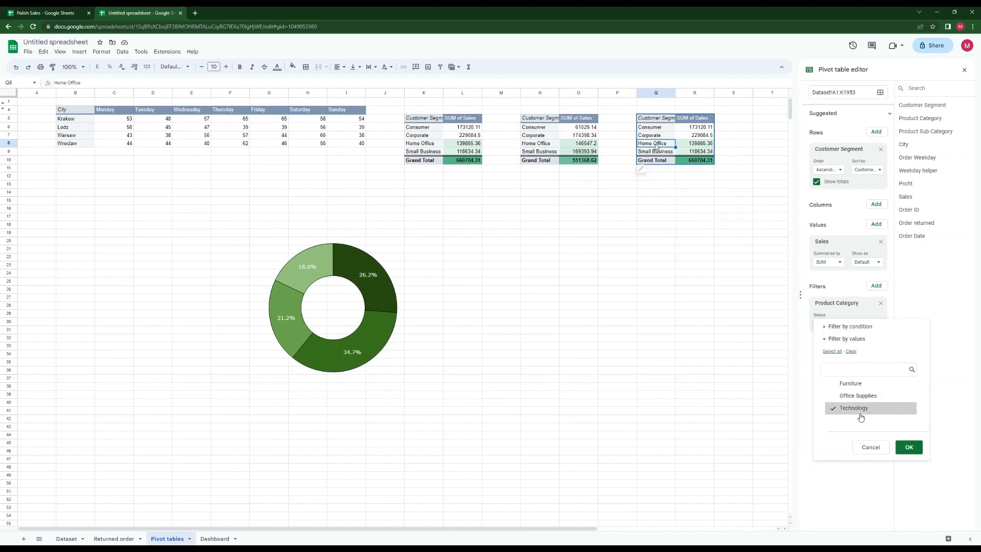
{"action": "left_click", "coordinate": [909, 447]}
{"action": "left_click", "coordinate": [615, 249]}
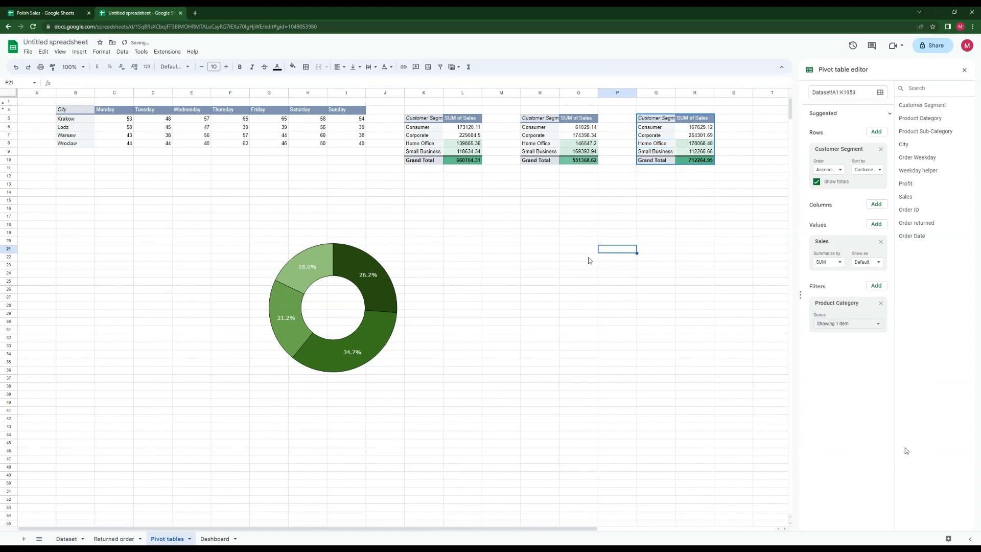
Step: Duplicate the doughnut chart on the Pivot tables sheet and place the copy beside the original
{"action": "left_click", "coordinate": [354, 248]}
{"action": "left_click", "coordinate": [523, 317]}
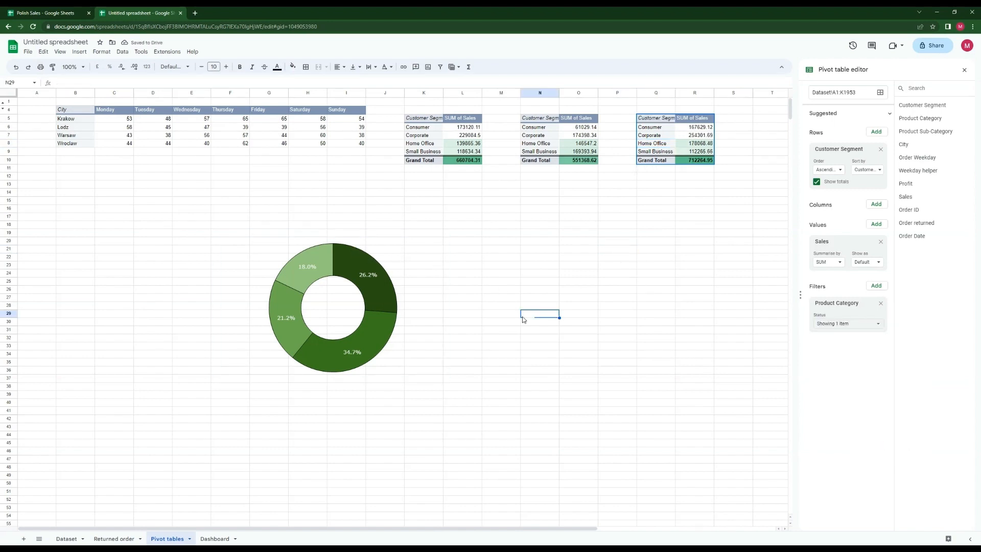
{"action": "key", "text": "ctrl+v"}
{"action": "left_click_drag", "start_coordinate": [698, 326], "coordinate": [597, 228]}
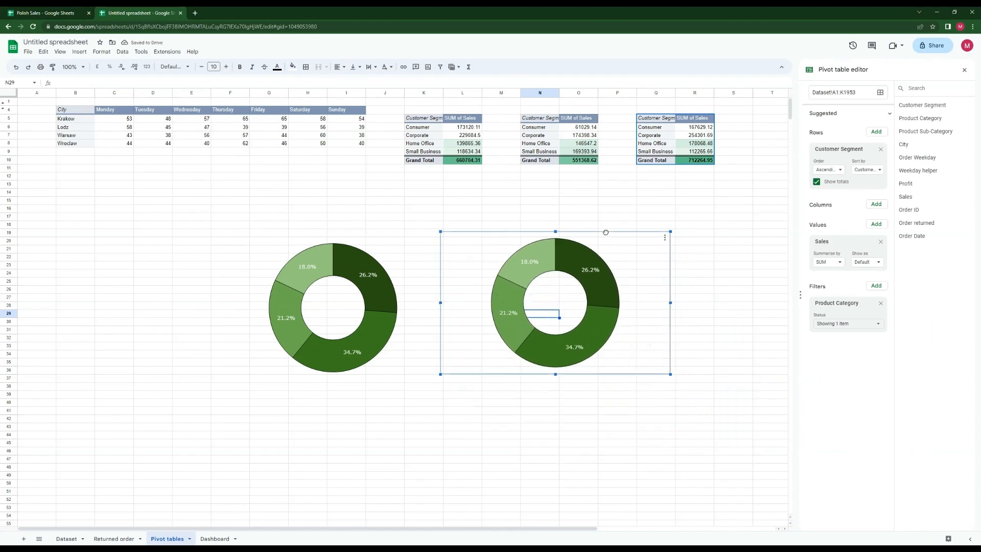
Step: Change the copied doughnut chart's data range to N6:O9
{"action": "left_click", "coordinate": [964, 71]}
{"action": "left_click", "coordinate": [609, 243]}
{"action": "right_click", "coordinate": [611, 240]}
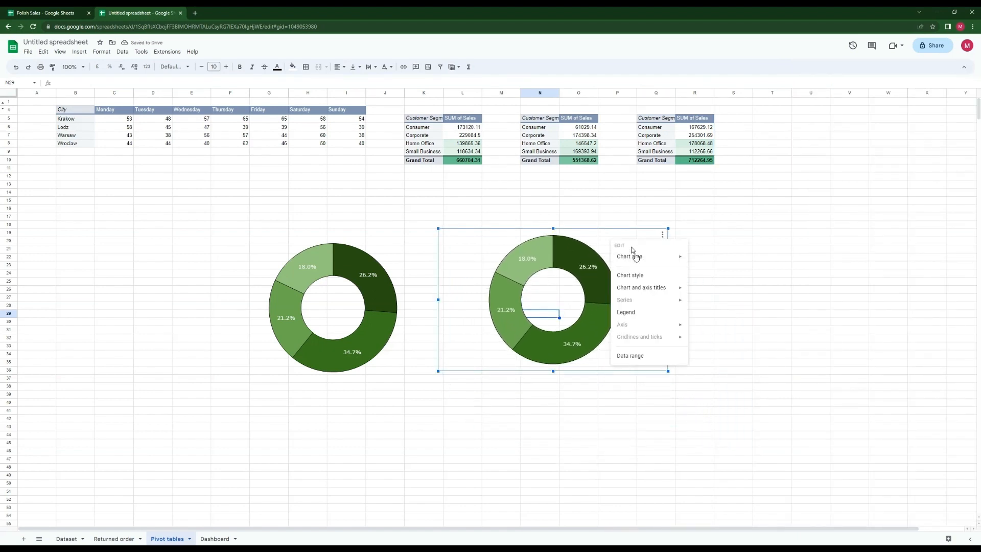
{"action": "left_click", "coordinate": [641, 273]}
{"action": "left_click", "coordinate": [879, 92]}
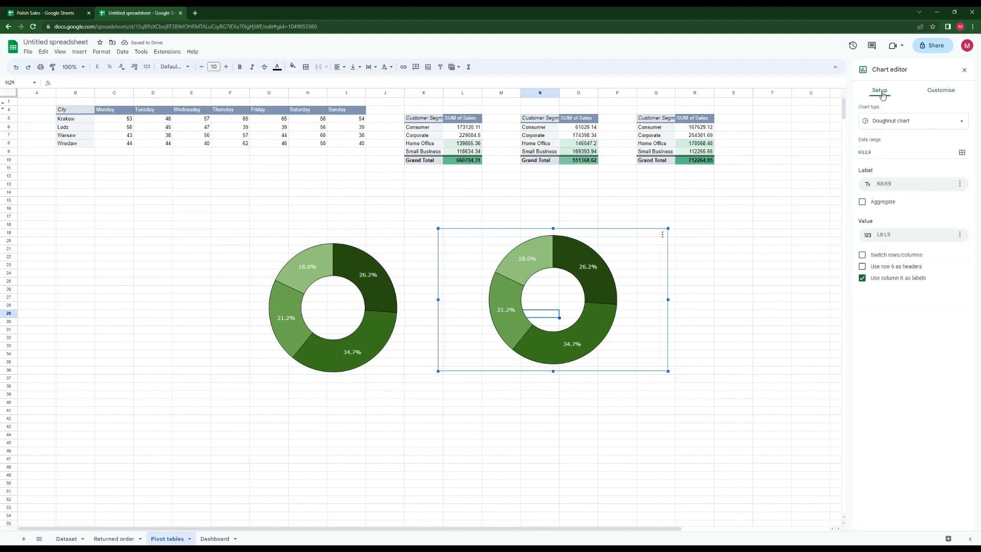
{"action": "left_click", "coordinate": [963, 154]}
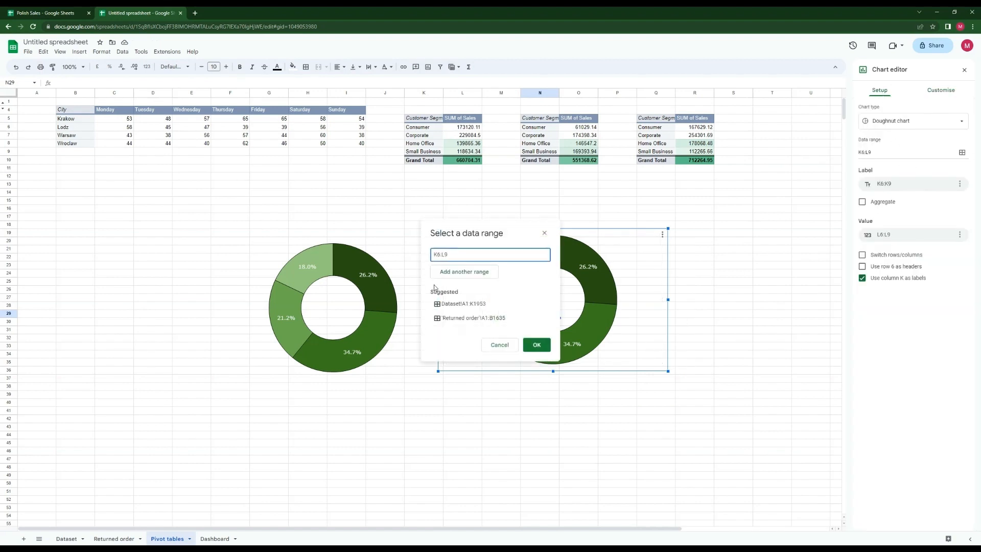
{"action": "left_click_drag", "start_coordinate": [535, 124], "coordinate": [581, 151]}
{"action": "left_click", "coordinate": [536, 344]}
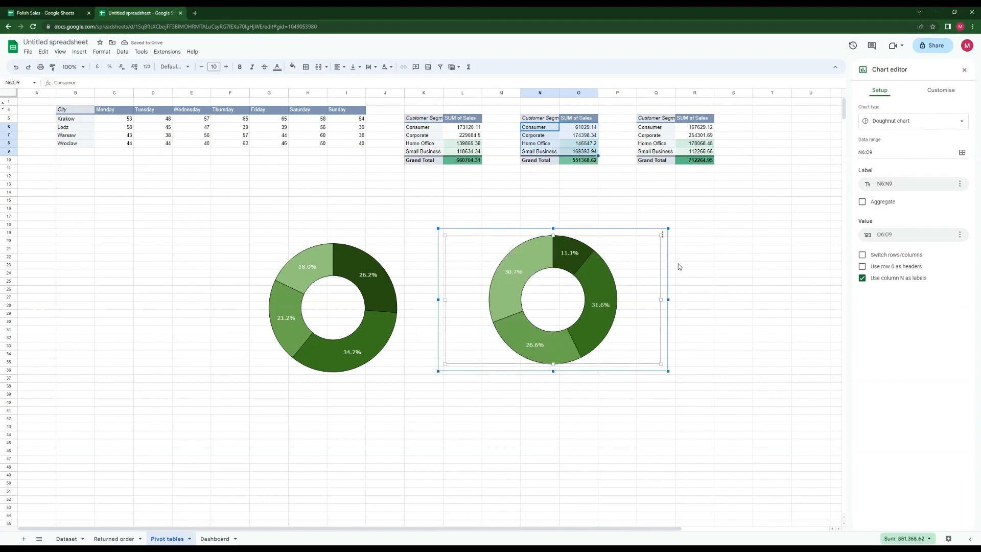
Step: Paste a third doughnut chart and place it beside the second one
{"action": "left_click", "coordinate": [695, 264]}
{"action": "key", "text": "ctrl+v"}
{"action": "left_click_drag", "start_coordinate": [862, 286], "coordinate": [787, 250]}
Step: Change the third doughnut chart's data range to Q6:R9
{"action": "left_click", "coordinate": [831, 238]}
{"action": "left_click", "coordinate": [832, 282]}
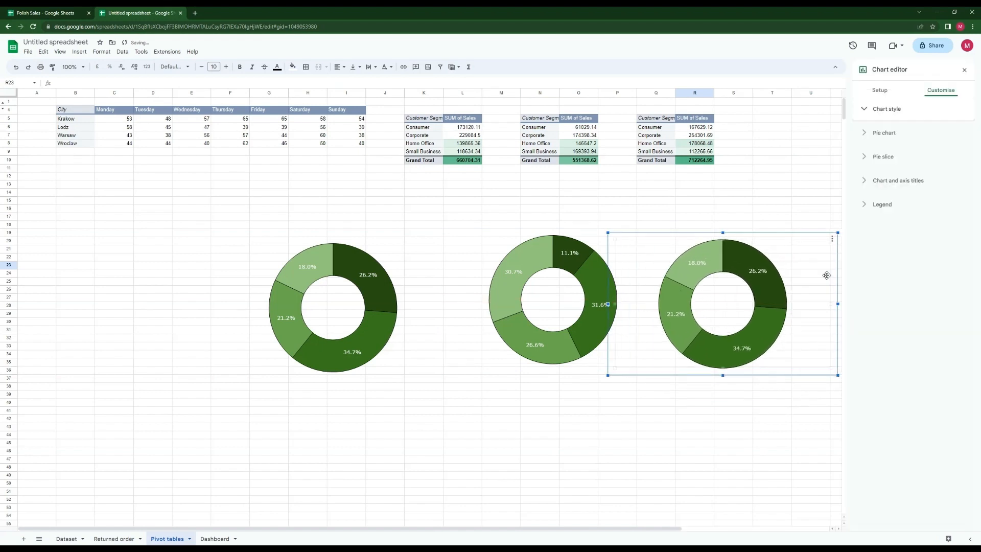
{"action": "left_click", "coordinate": [881, 94]}
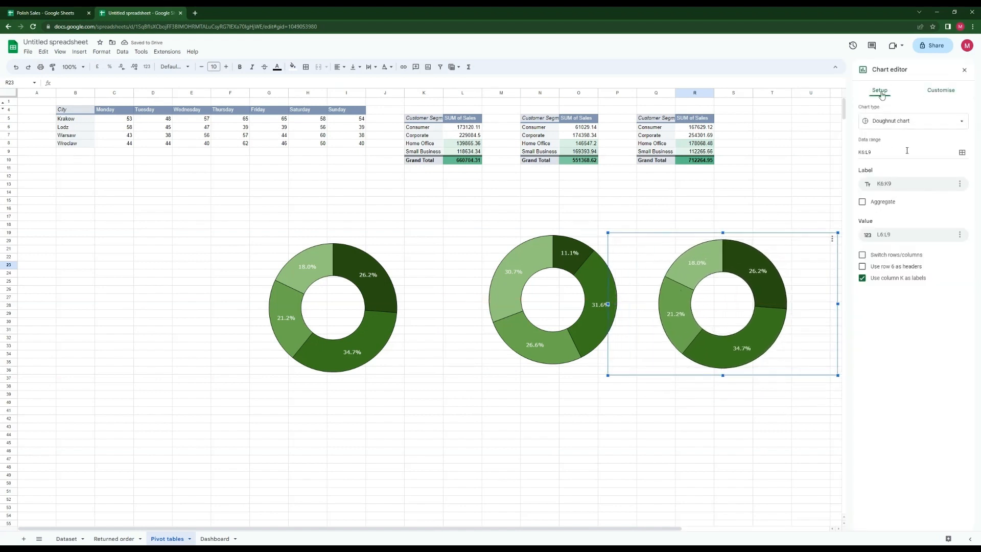
{"action": "left_click", "coordinate": [961, 153]}
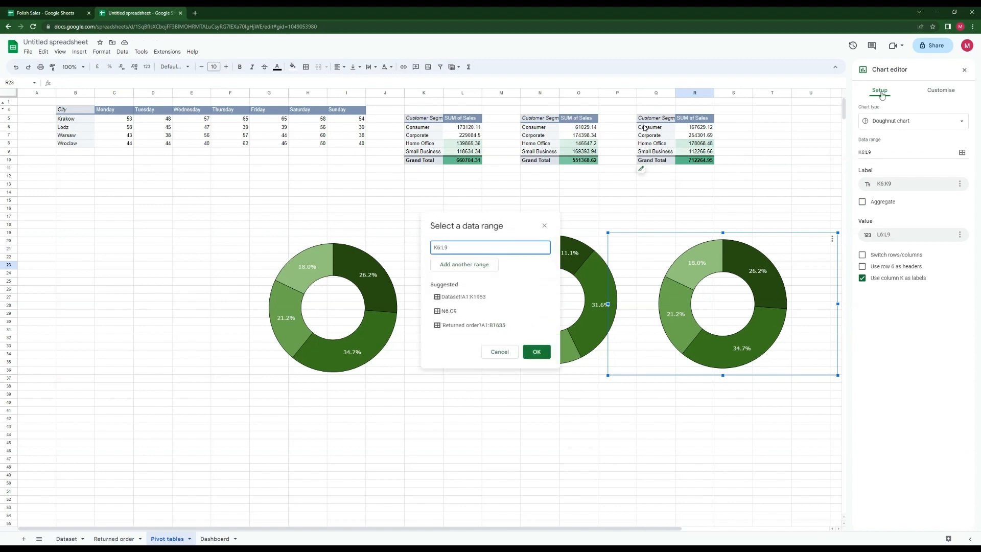
{"action": "left_click_drag", "start_coordinate": [656, 127], "coordinate": [695, 152]}
{"action": "left_click", "coordinate": [536, 352]}
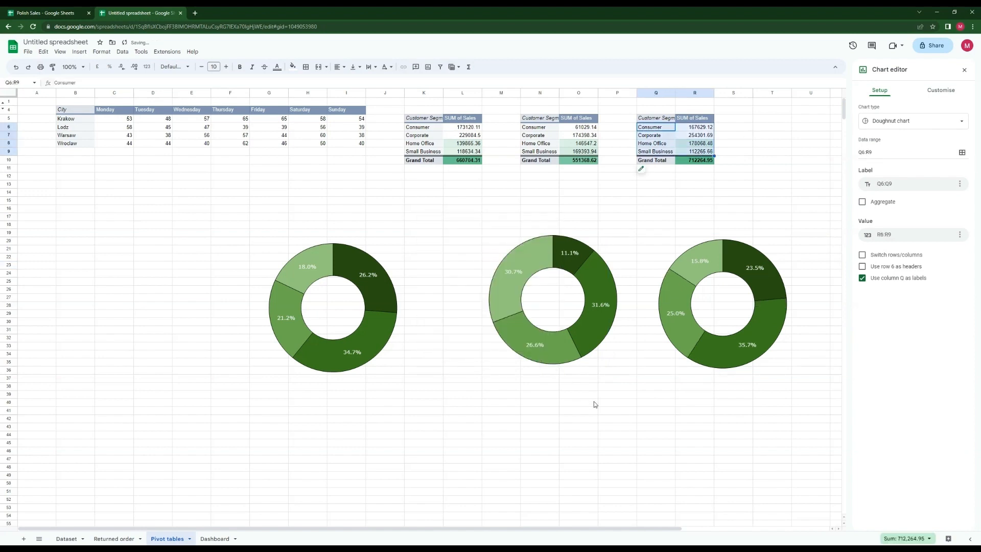
Step: Copy the second and third doughnut charts together onto the Dashboard sheet
{"action": "left_click", "coordinate": [594, 401]}
{"action": "left_click", "coordinate": [584, 352]}
{"action": "left_click", "coordinate": [718, 353], "text": "ctrl"}
{"action": "key", "text": "ctrl+c"}
{"action": "left_click", "coordinate": [214, 538]}
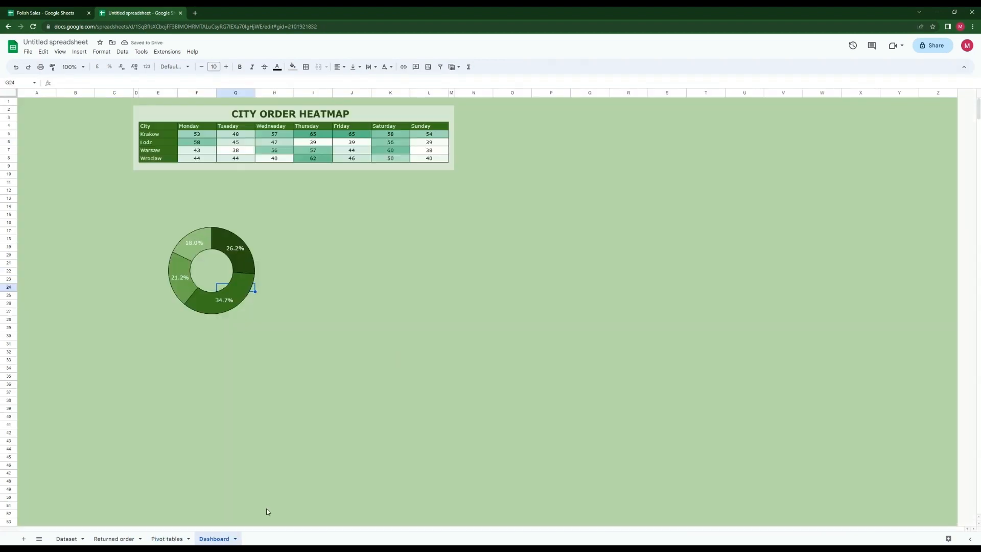
{"action": "key", "text": "ctrl+v"}
Step: Shrink the Office Supplies doughnut to match the first Dashboard chart and place it directly to that chart's right
{"action": "left_click", "coordinate": [578, 304]}
{"action": "left_click_drag", "start_coordinate": [578, 304], "coordinate": [402, 222]}
{"action": "left_click_drag", "start_coordinate": [619, 313], "coordinate": [288, 223]}
{"action": "left_click", "coordinate": [444, 230]}
{"action": "left_click_drag", "start_coordinate": [236, 240], "coordinate": [239, 238]}
{"action": "left_click_drag", "start_coordinate": [291, 221], "coordinate": [286, 223]}
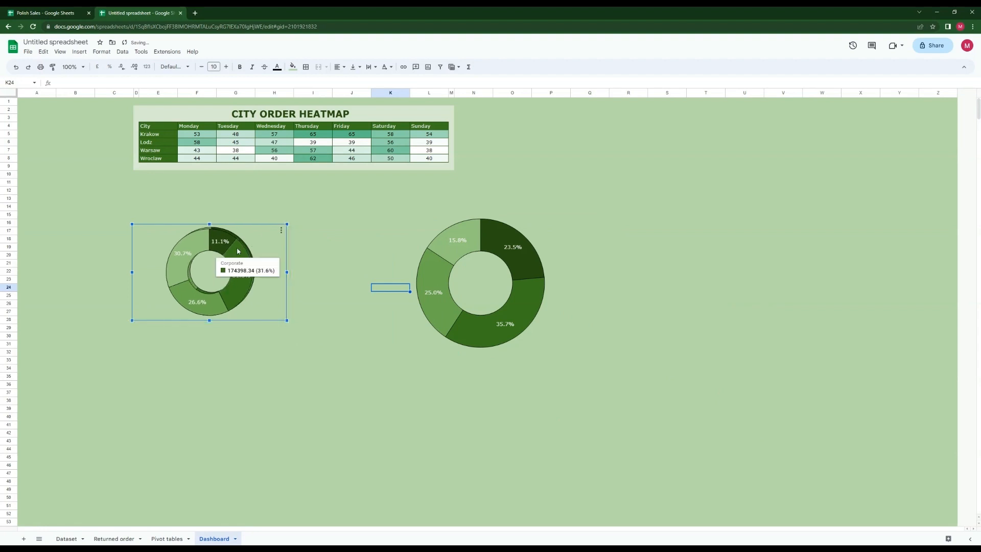
{"action": "left_click_drag", "start_coordinate": [237, 247], "coordinate": [324, 249]}
Step: Shrink the Technology doughnut to the other charts' size and place it at the right end of the chart row
{"action": "left_click_drag", "start_coordinate": [516, 251], "coordinate": [337, 238]}
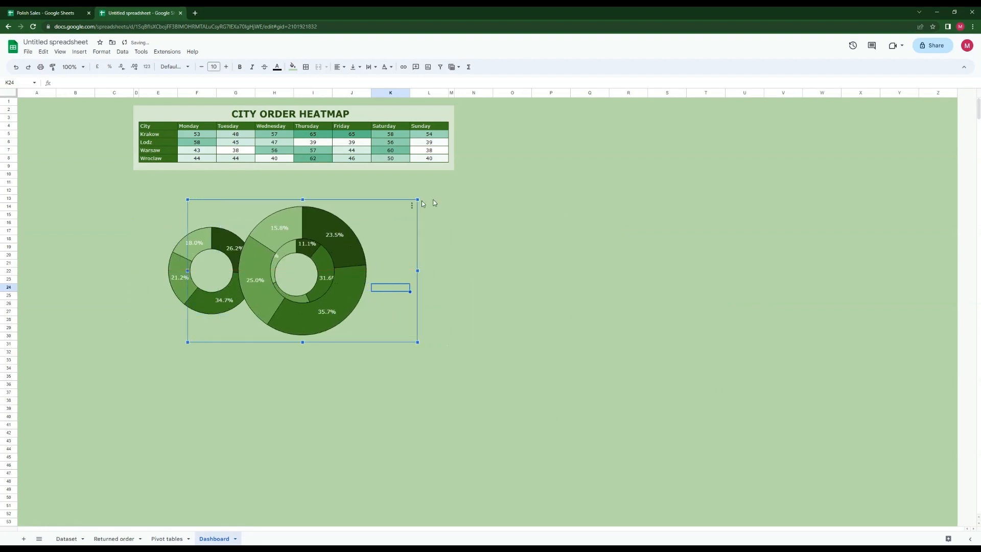
{"action": "left_click_drag", "start_coordinate": [417, 200], "coordinate": [367, 230]}
{"action": "left_click_drag", "start_coordinate": [308, 275], "coordinate": [327, 263]}
{"action": "left_click_drag", "start_coordinate": [386, 218], "coordinate": [372, 227]}
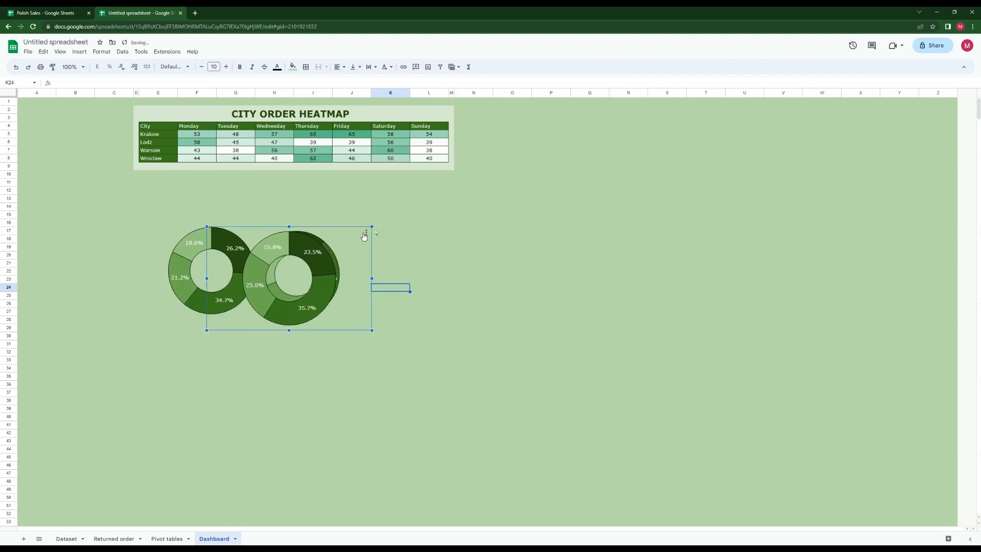
{"action": "left_click_drag", "start_coordinate": [312, 258], "coordinate": [412, 255]}
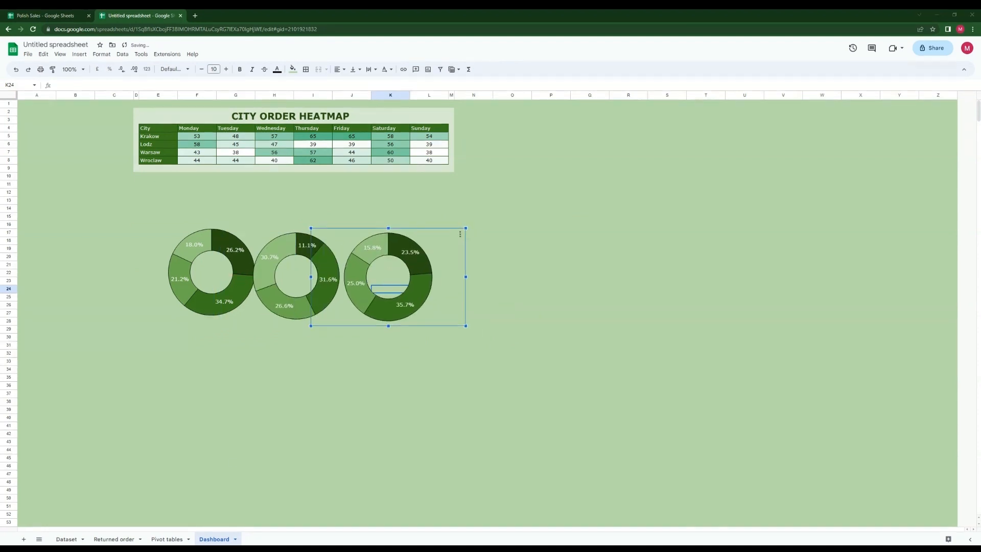
Step: Set the legend position of the middle doughnut chart on the Dashboard to Bottom
{"action": "left_click", "coordinate": [8, 175]}
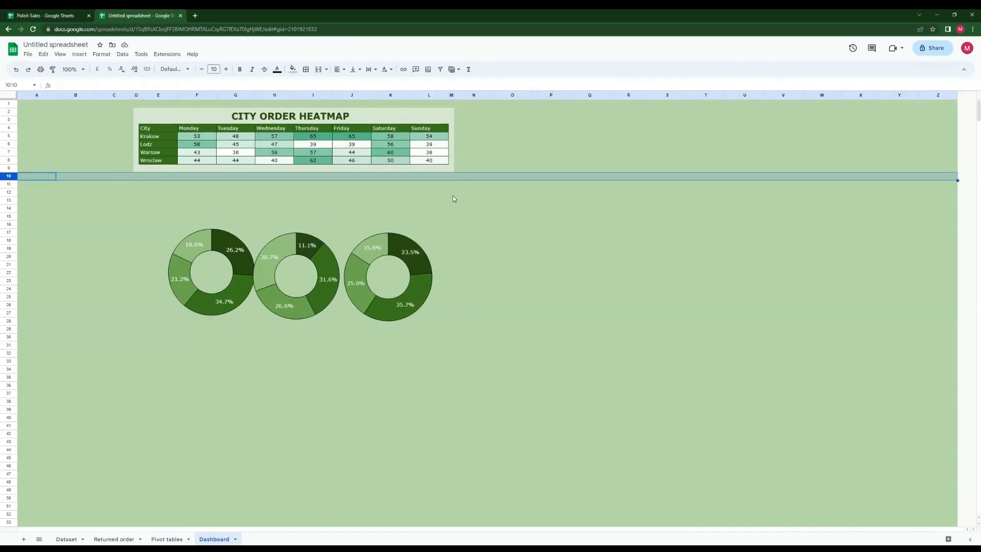
{"action": "left_click", "coordinate": [309, 246]}
{"action": "right_click", "coordinate": [330, 240]}
{"action": "left_click", "coordinate": [386, 277]}
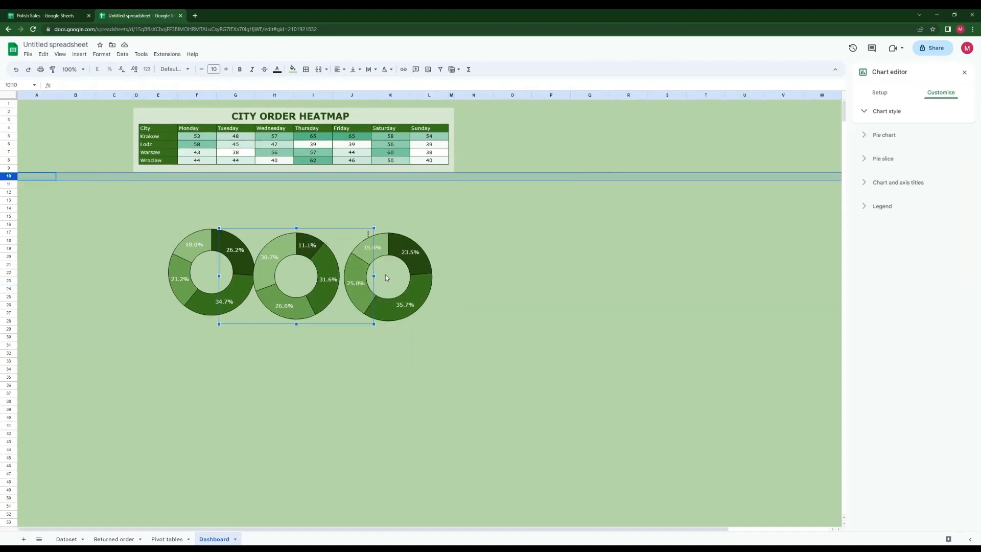
{"action": "left_click", "coordinate": [889, 313]}
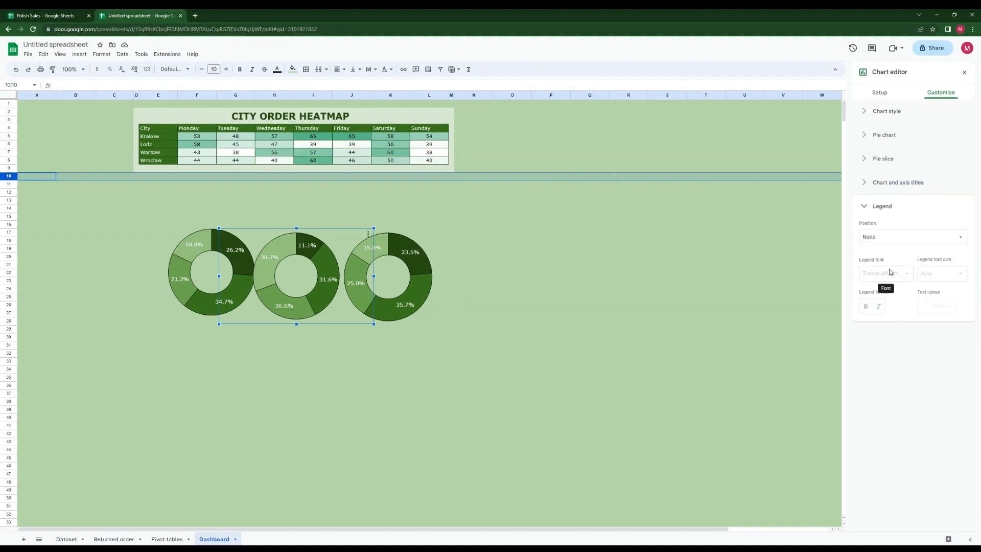
{"action": "left_click", "coordinate": [898, 238]}
{"action": "left_click", "coordinate": [897, 269]}
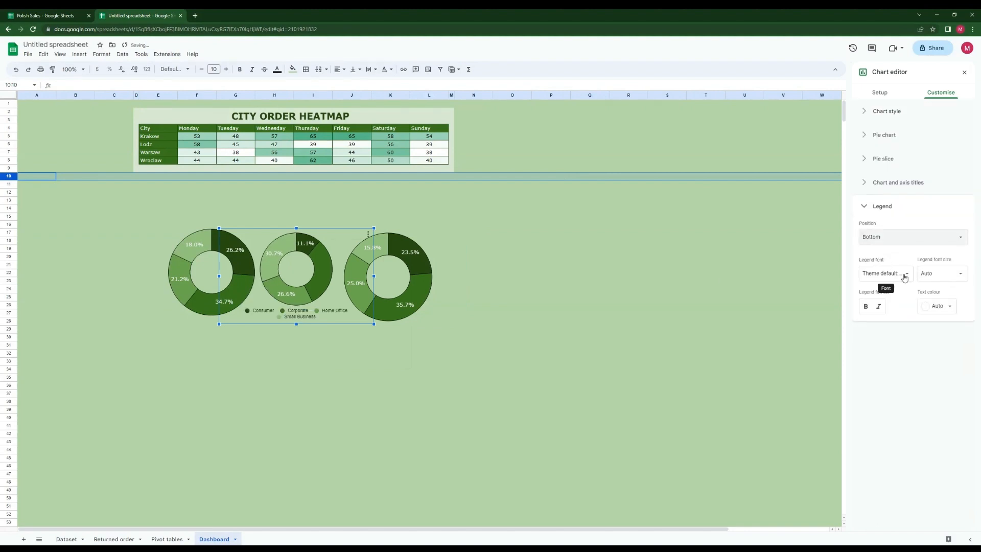
Step: Format the middle doughnut's legend in Verdana, size 14, dark green, and enlarge that chart
{"action": "left_click", "coordinate": [904, 277]}
{"action": "left_click", "coordinate": [889, 407]}
{"action": "left_click", "coordinate": [960, 273]}
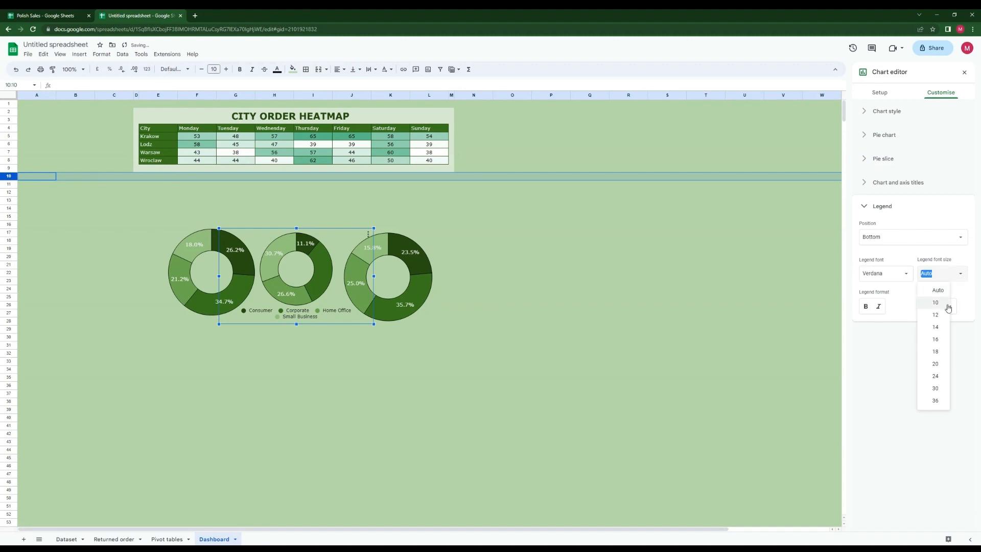
{"action": "left_click", "coordinate": [935, 327]}
{"action": "left_click", "coordinate": [942, 308]}
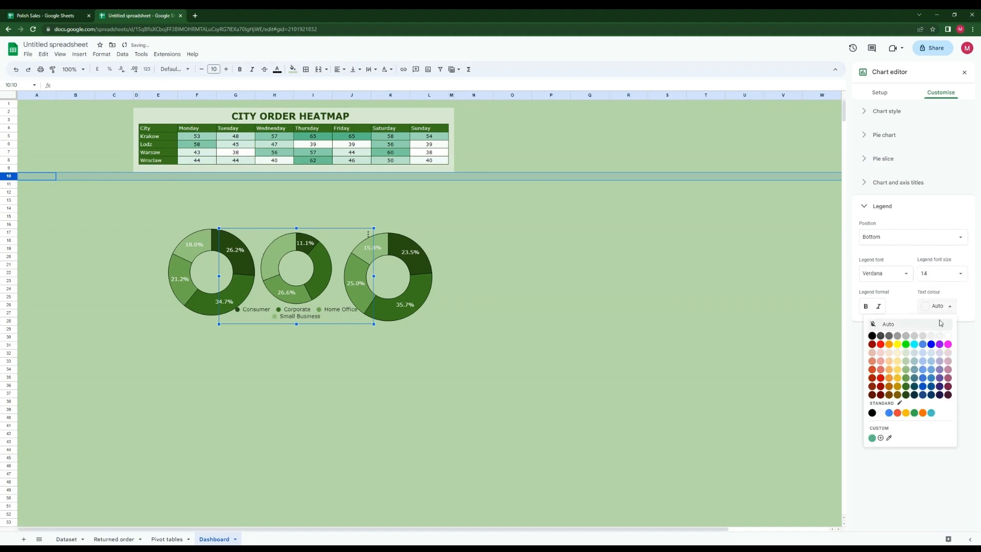
{"action": "left_click", "coordinate": [905, 394]}
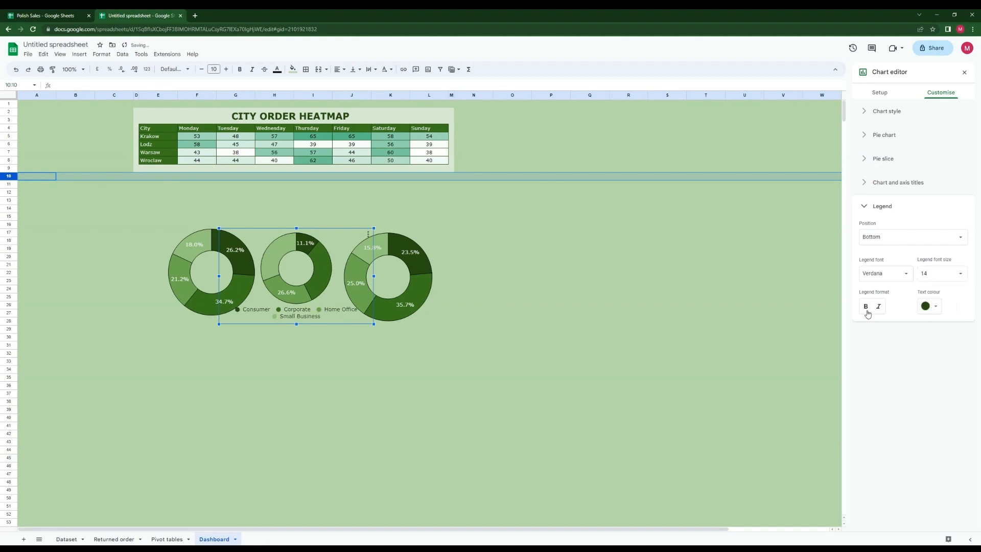
{"action": "left_click_drag", "start_coordinate": [377, 226], "coordinate": [410, 213]}
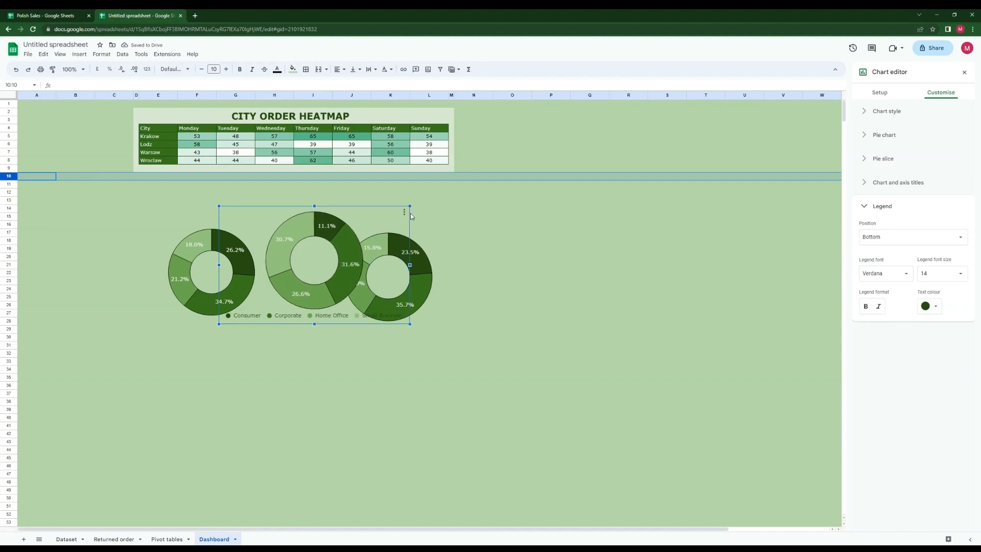
{"action": "left_click", "coordinate": [337, 364]}
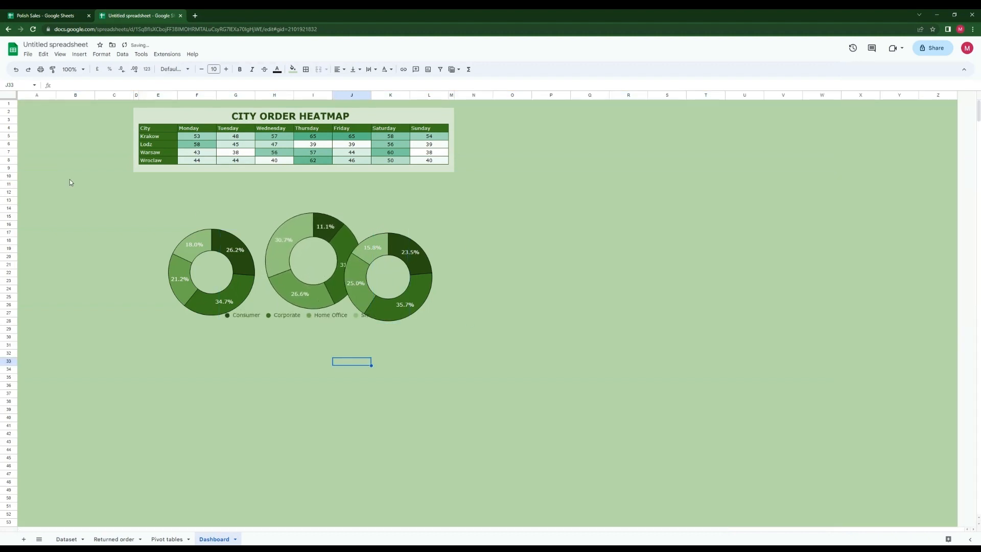
Step: Shrink row 10 to a thin gap and fill D11:M25 on the Dashboard with a lighter green
{"action": "left_click", "coordinate": [9, 175]}
{"action": "left_click_drag", "start_coordinate": [9, 179], "coordinate": [9, 175]}
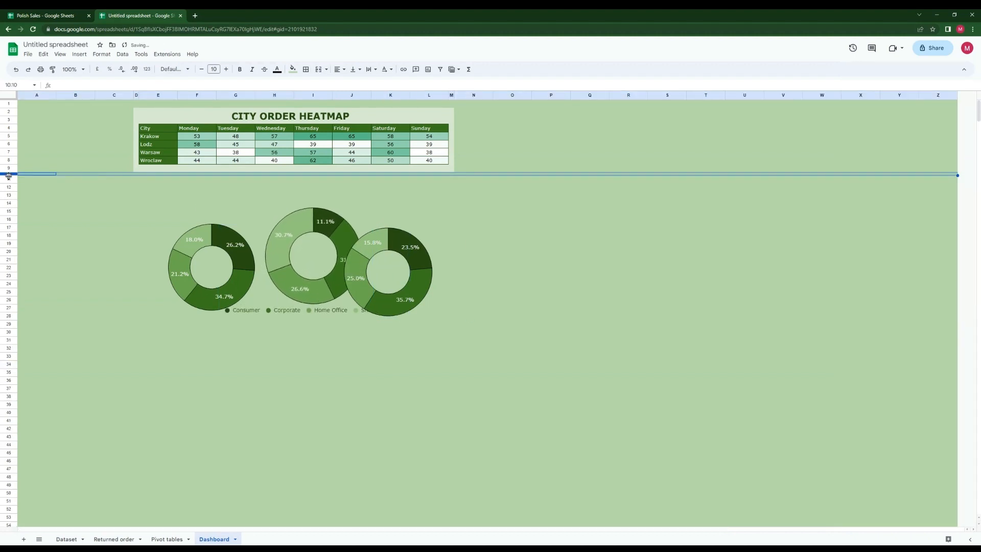
{"action": "mouse_move", "coordinate": [154, 179]}
{"action": "left_mouse_down"}
{"action": "mouse_move", "coordinate": [148, 205]}
{"action": "mouse_move", "coordinate": [136, 179]}
{"action": "mouse_move", "coordinate": [140, 311]}
{"action": "mouse_move", "coordinate": [140, 293]}
{"action": "mouse_move", "coordinate": [455, 291]}
{"action": "left_mouse_up"}
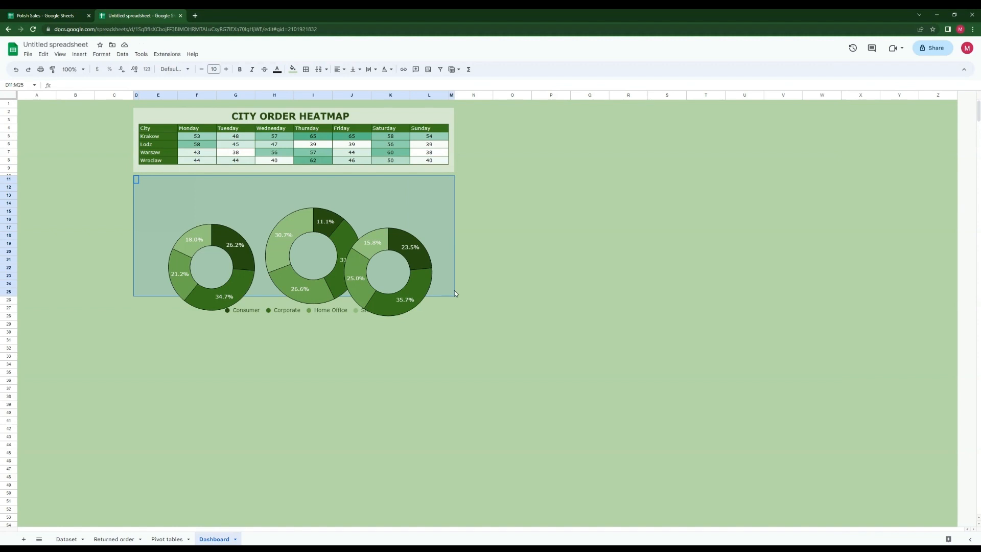
{"action": "left_click", "coordinate": [293, 69]}
{"action": "left_click", "coordinate": [329, 113]}
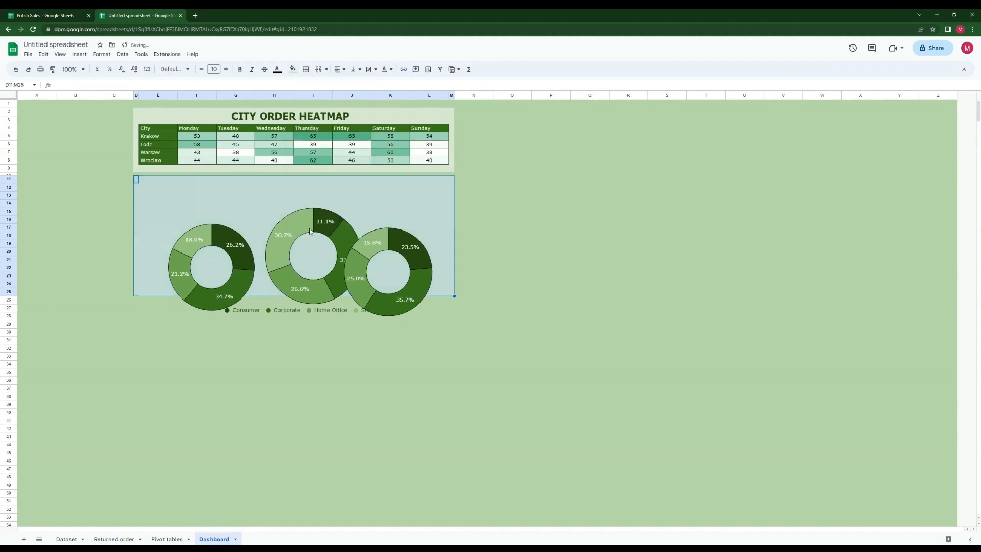
{"action": "left_click", "coordinate": [306, 351]}
Step: Move the middle doughnut up into the light green panel and enlarge and align the first doughnut beside it
{"action": "left_click", "coordinate": [303, 226]}
{"action": "left_click_drag", "start_coordinate": [346, 207], "coordinate": [332, 190]}
{"action": "left_click", "coordinate": [223, 238]}
{"action": "left_click_drag", "start_coordinate": [250, 234], "coordinate": [234, 206]}
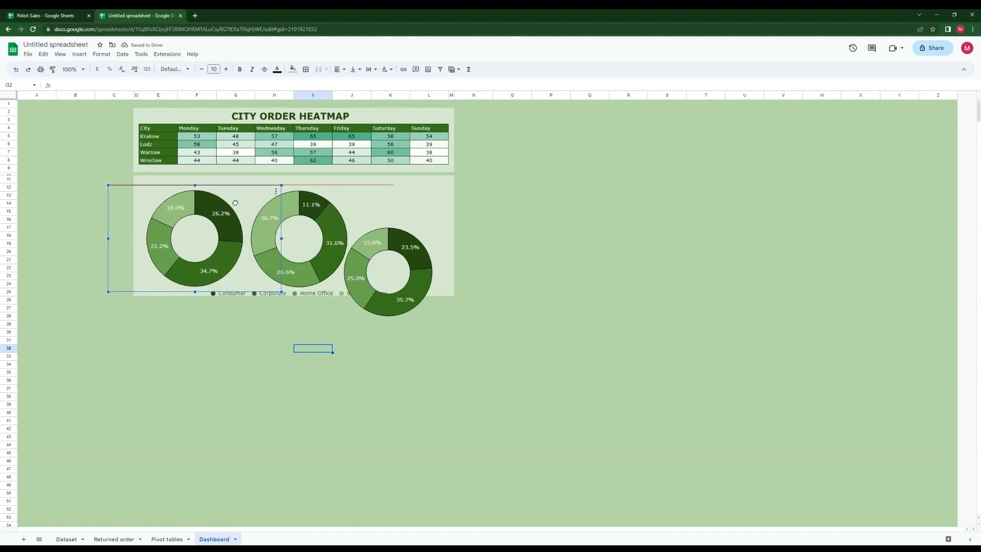
Step: Enlarge the third doughnut to match the others and align it at the right end of the panel row
{"action": "left_click", "coordinate": [422, 258]}
{"action": "left_click_drag", "start_coordinate": [421, 259], "coordinate": [323, 222]}
{"action": "mouse_move", "coordinate": [366, 186]}
{"action": "left_mouse_down"}
{"action": "mouse_move", "coordinate": [393, 181]}
{"action": "mouse_move", "coordinate": [384, 185]}
{"action": "left_mouse_up"}
{"action": "left_click_drag", "start_coordinate": [332, 217], "coordinate": [436, 218]}
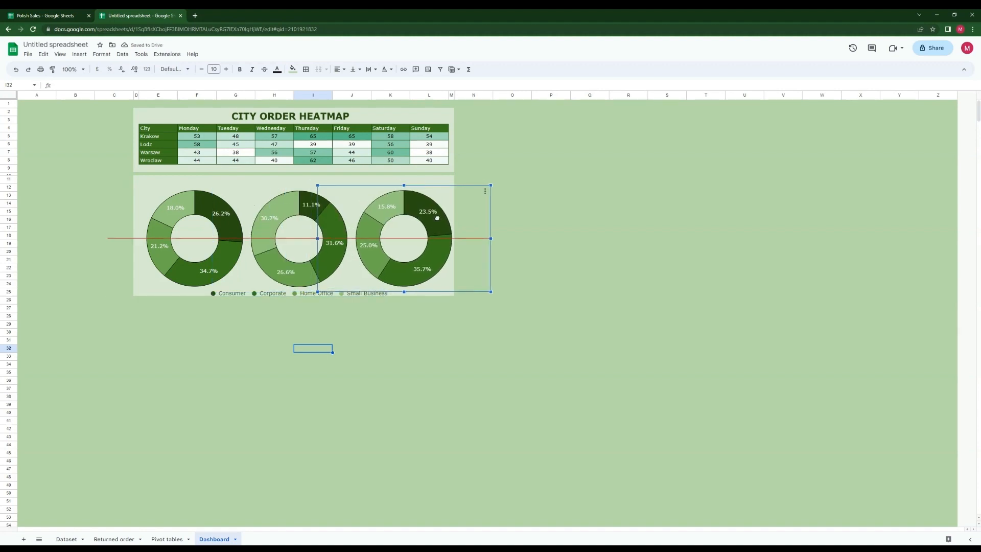
Step: Shift the first and middle doughnuts slightly left to space the three charts evenly across the panel
{"action": "left_click", "coordinate": [230, 221]}
{"action": "left_click_drag", "start_coordinate": [227, 222], "coordinate": [218, 222]}
{"action": "left_click", "coordinate": [328, 223]}
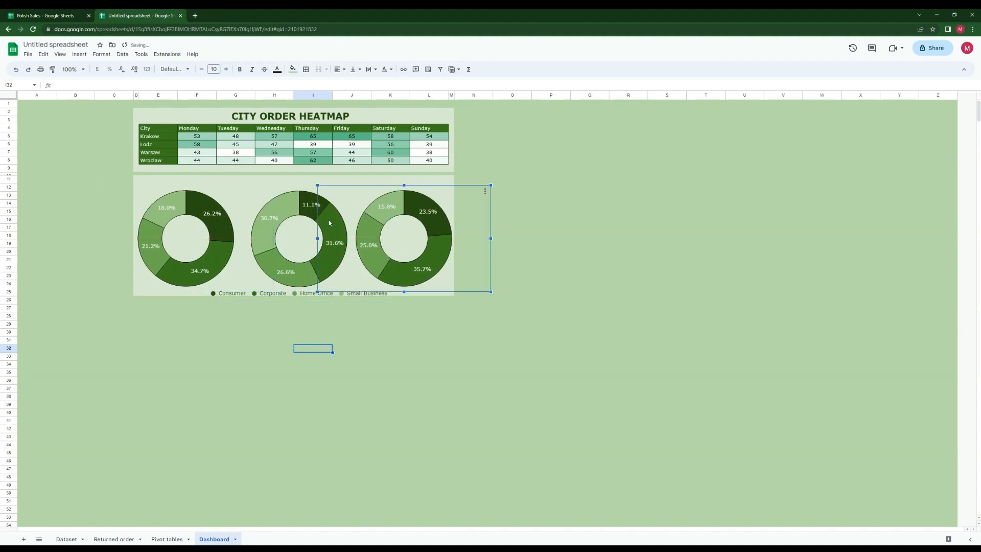
{"action": "left_click_drag", "start_coordinate": [315, 218], "coordinate": [311, 218]}
{"action": "left_click", "coordinate": [245, 340]}
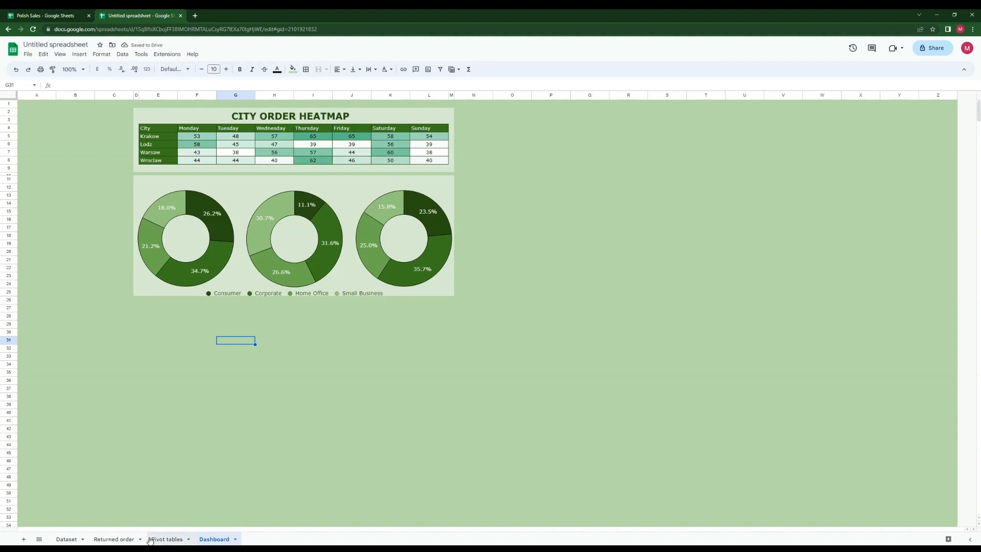
Step: Insert a drawing on the Dashboard containing a text box that reads FURNITURE
{"action": "left_click", "coordinate": [80, 54]}
{"action": "left_click", "coordinate": [102, 162]}
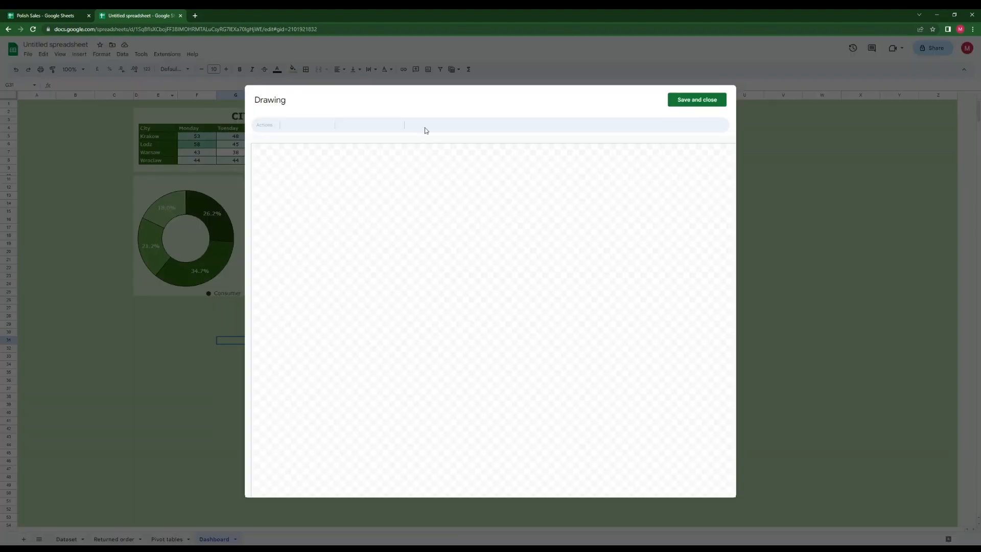
{"action": "left_click", "coordinate": [385, 125]}
{"action": "left_click_drag", "start_coordinate": [284, 196], "coordinate": [462, 211]}
Step: Format the FURNITURE text as dark green Verdana, size 13, and place the saved drawing in the first doughnut's hole
{"action": "left_click", "coordinate": [431, 196]}
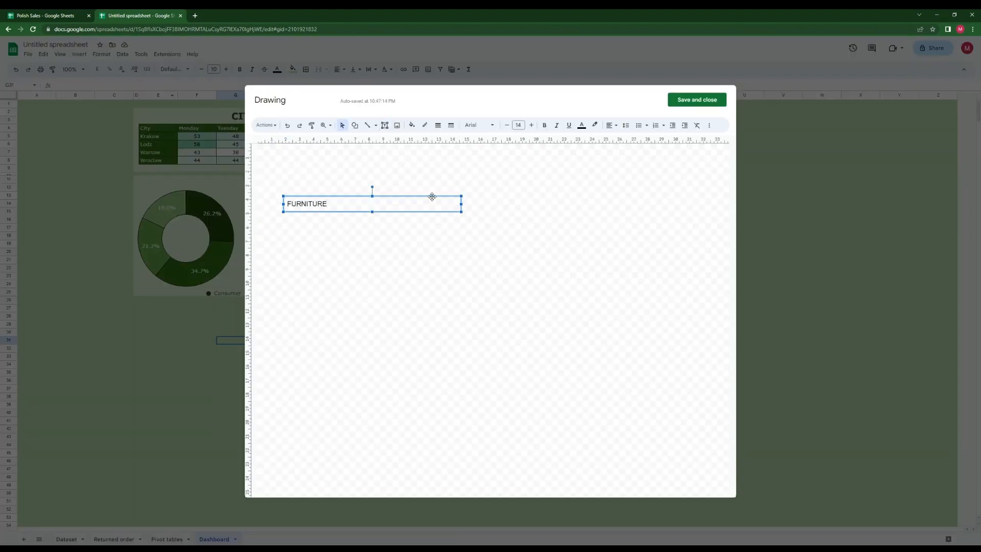
{"action": "left_click", "coordinate": [506, 125]}
{"action": "left_click", "coordinate": [581, 125]}
{"action": "left_click", "coordinate": [617, 217]}
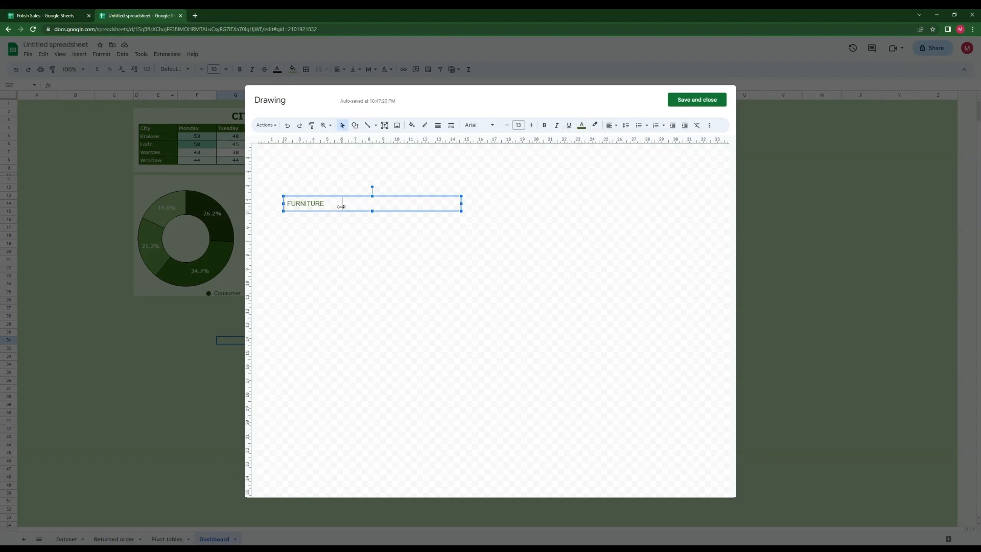
{"action": "left_click", "coordinate": [478, 125]}
{"action": "left_click", "coordinate": [486, 474]}
{"action": "left_click", "coordinate": [690, 100]}
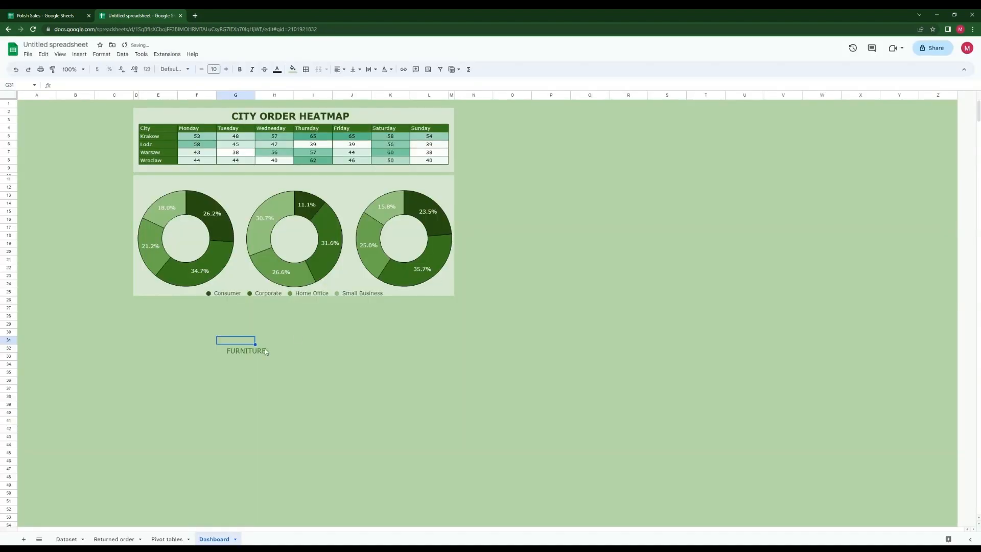
{"action": "left_click_drag", "start_coordinate": [266, 351], "coordinate": [201, 230]}
{"action": "left_click", "coordinate": [274, 388]}
Step: Insert another drawing on the Dashboard with a text box that reads OFFICE SUPPLIES
{"action": "left_click", "coordinate": [79, 54]}
{"action": "left_click", "coordinate": [102, 148]}
{"action": "left_click", "coordinate": [384, 125]}
{"action": "left_click_drag", "start_coordinate": [304, 174], "coordinate": [448, 239]}
{"action": "type", "text": "OFFICE SUPPLIES"}
Step: Format OFFICE SUPPLIES as dark green Verdana, narrow its box so the text wraps onto two lines, and centre the text
{"action": "left_click", "coordinate": [415, 174]}
{"action": "left_click", "coordinate": [479, 125]}
{"action": "left_click", "coordinate": [505, 405]}
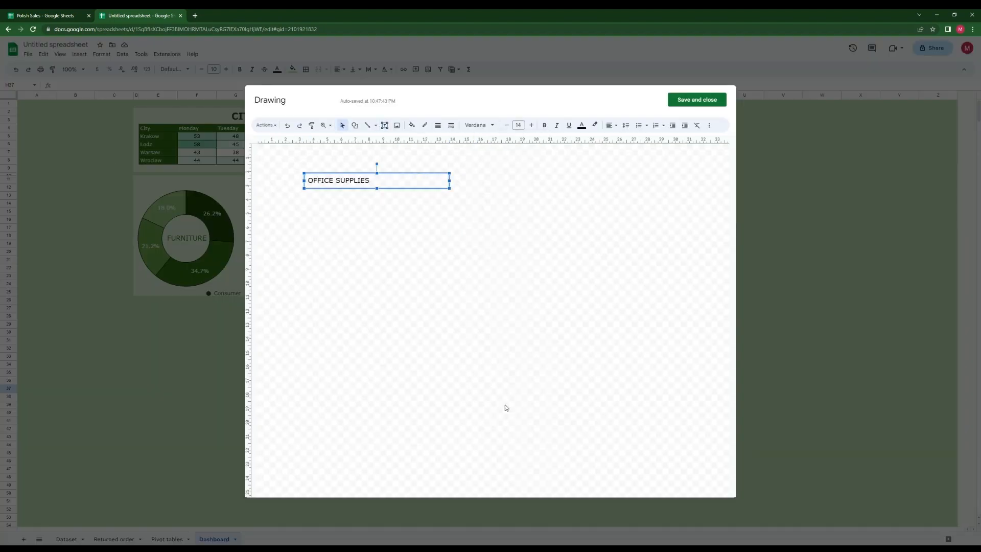
{"action": "left_click", "coordinate": [582, 125]}
{"action": "left_click", "coordinate": [618, 215]}
{"action": "left_click_drag", "start_coordinate": [368, 179], "coordinate": [367, 180]}
{"action": "left_click", "coordinate": [610, 125]}
{"action": "left_click", "coordinate": [621, 138]}
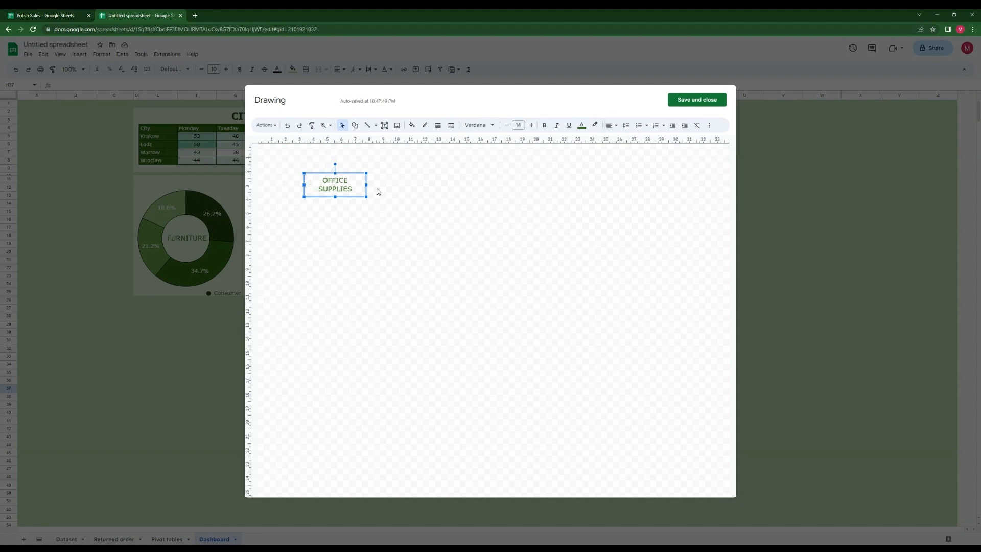
Step: Save the OFFICE SUPPLIES drawing and place it in the middle doughnut's hole
{"action": "left_click", "coordinate": [688, 102]}
{"action": "mouse_move", "coordinate": [310, 393]}
{"action": "left_mouse_down"}
{"action": "mouse_move", "coordinate": [303, 225]}
{"action": "mouse_move", "coordinate": [494, 269]}
{"action": "left_mouse_up"}
{"action": "left_click", "coordinate": [351, 347]}
Step: Insert a third drawing on the Dashboard with a text box that reads TECHNOLOGY
{"action": "left_click", "coordinate": [80, 54]}
{"action": "left_click", "coordinate": [97, 163]}
{"action": "left_click", "coordinate": [385, 125]}
{"action": "type", "text": "TECHNOLOGY"}
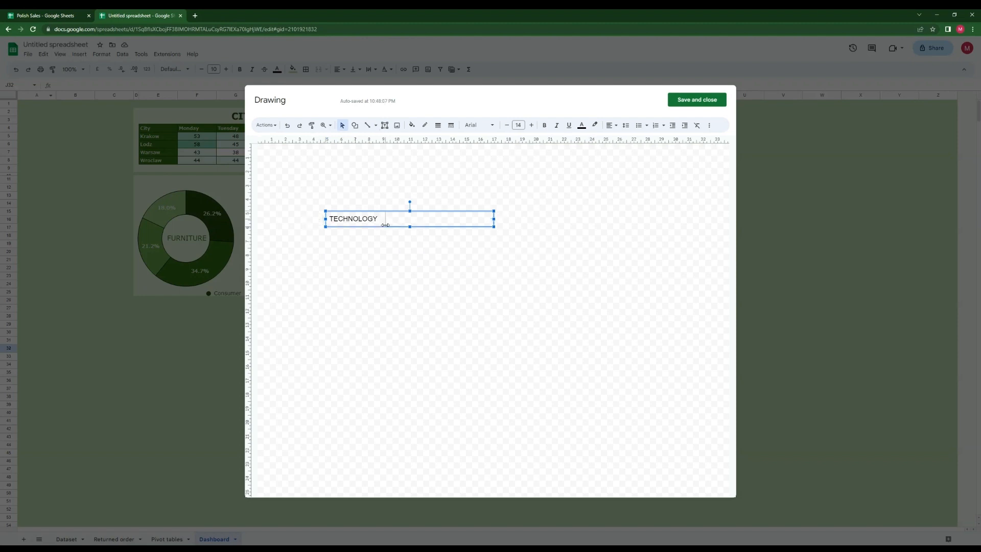
Step: Fit the box to TECHNOLOGY, format it as dark green Verdana, size 13, and place the drawing in the third doughnut's hole
{"action": "left_click_drag", "start_coordinate": [492, 220], "coordinate": [382, 219]}
{"action": "left_click", "coordinate": [581, 126]}
{"action": "left_click", "coordinate": [478, 124]}
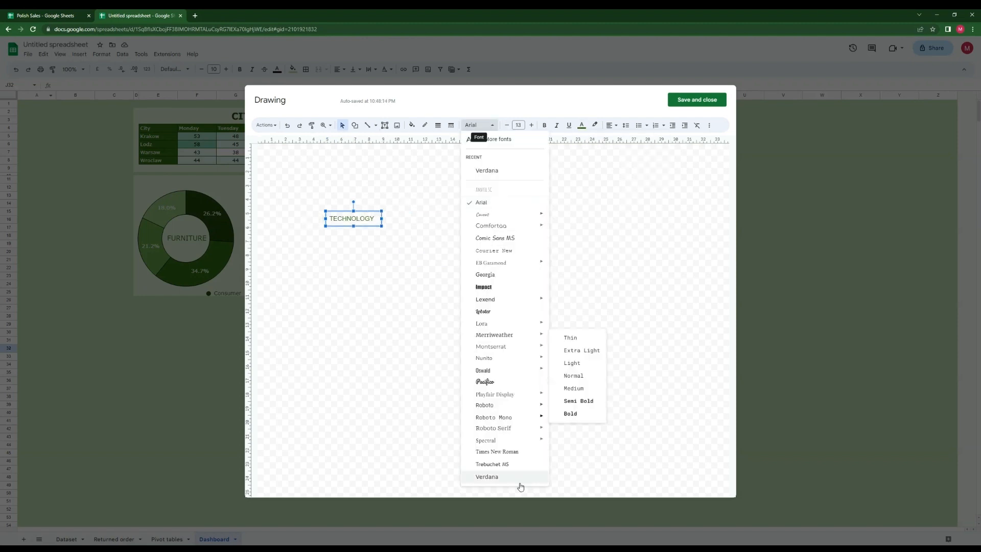
{"action": "left_click", "coordinate": [682, 102]}
{"action": "left_click_drag", "start_coordinate": [396, 356], "coordinate": [419, 229]}
{"action": "left_click", "coordinate": [430, 364]}
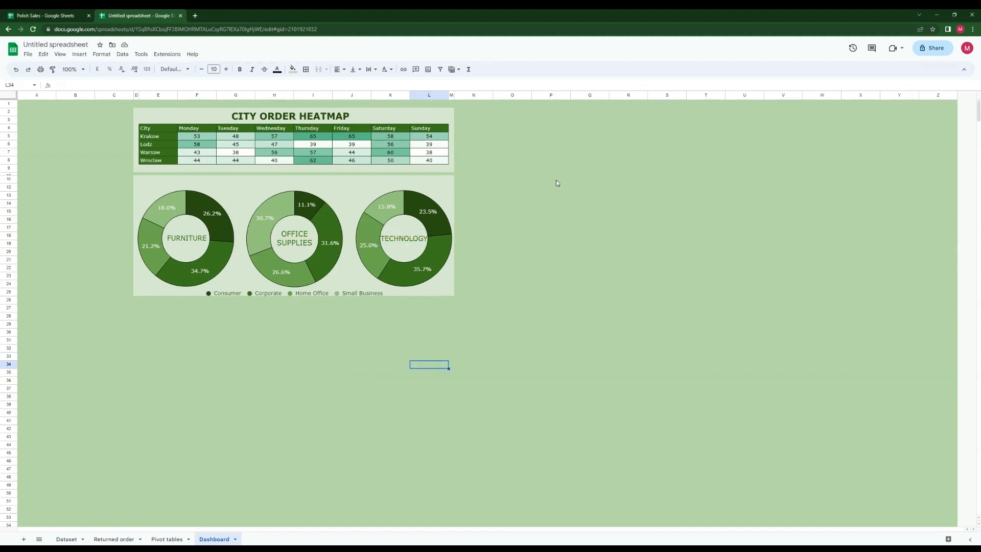
Step: Change the slice border colour of the Furniture doughnut from black to light green
{"action": "right_click", "coordinate": [208, 201]}
{"action": "right_click", "coordinate": [167, 199]}
{"action": "left_click", "coordinate": [218, 256]}
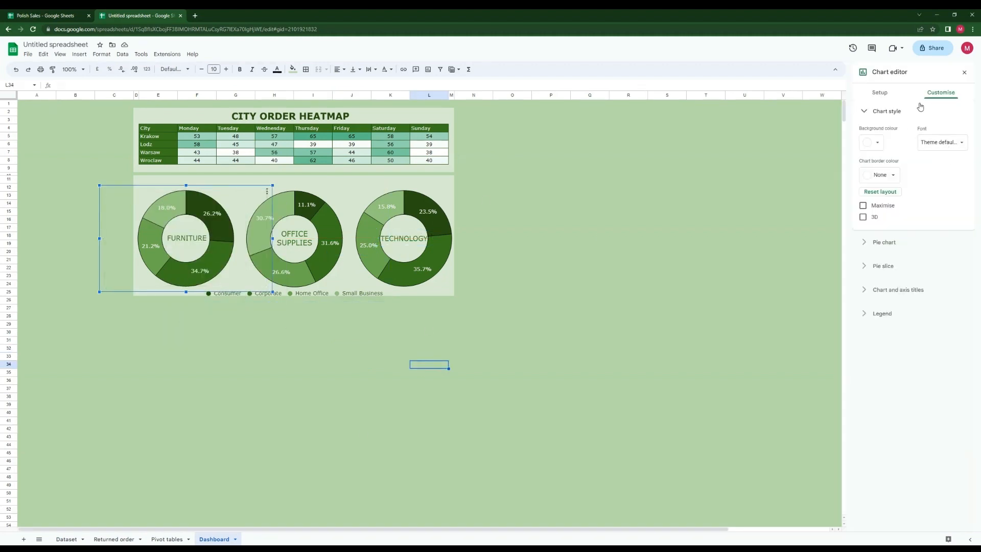
{"action": "left_click", "coordinate": [888, 241]}
{"action": "left_click", "coordinate": [936, 168]}
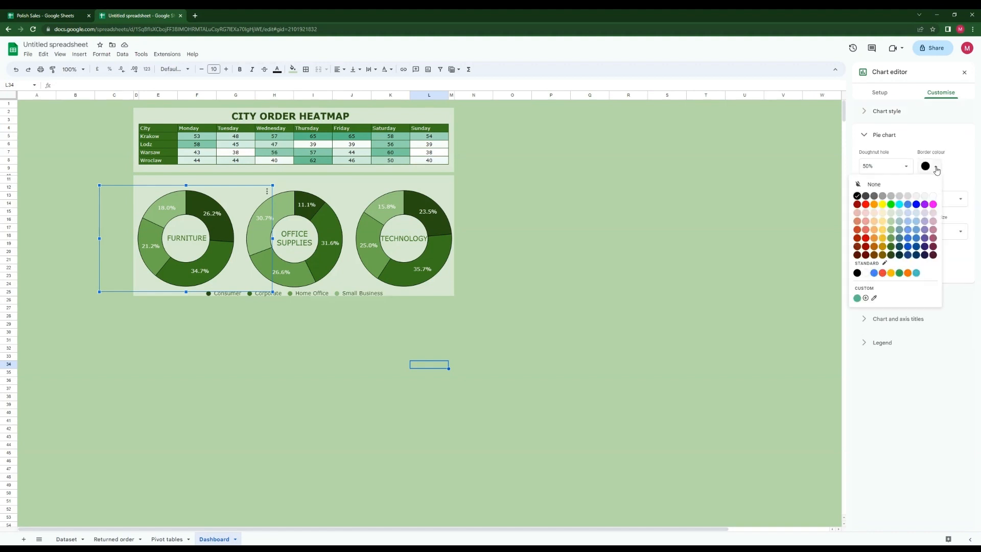
{"action": "left_click", "coordinate": [890, 215]}
Step: Give the Office Supplies and Technology doughnuts the same light green slice border colour
{"action": "left_click", "coordinate": [335, 208]}
{"action": "left_click", "coordinate": [310, 201]}
{"action": "left_click", "coordinate": [933, 168]}
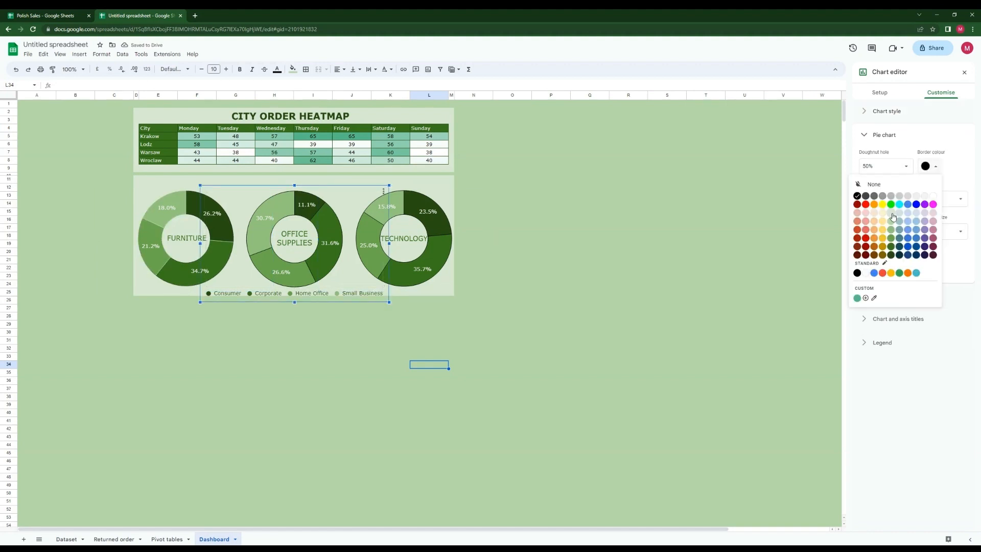
{"action": "left_click", "coordinate": [890, 214]}
{"action": "left_click", "coordinate": [433, 199]}
{"action": "left_click", "coordinate": [932, 167]}
{"action": "left_click", "coordinate": [890, 215]}
{"action": "left_click", "coordinate": [275, 347]}
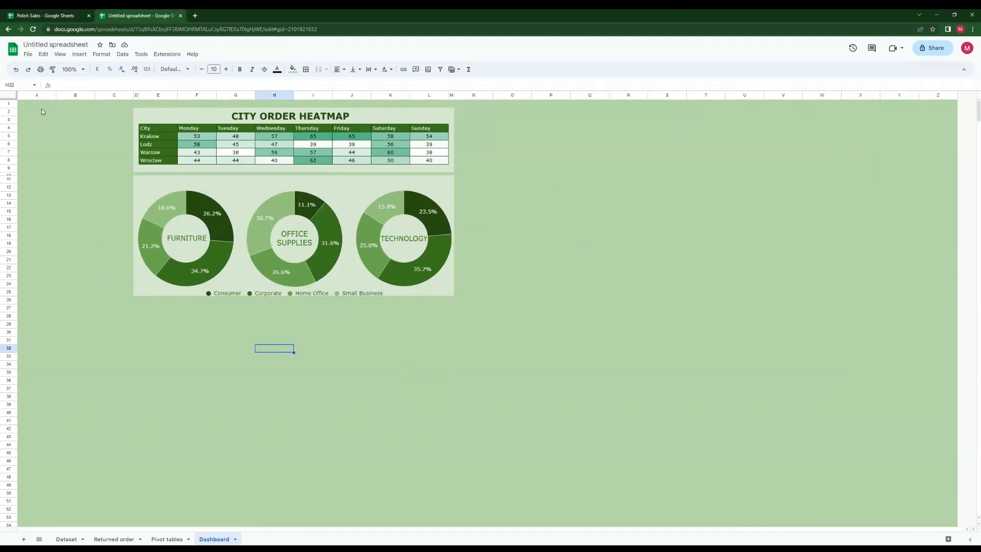
Step: Insert a drawing with a text box that reads CUSTOMER SEGMENT SALE DISTRIBUTION
{"action": "left_click", "coordinate": [79, 54]}
{"action": "left_click", "coordinate": [93, 160]}
{"action": "left_click", "coordinate": [385, 125]}
{"action": "left_click_drag", "start_coordinate": [346, 192], "coordinate": [539, 283]}
{"action": "type", "text": "CUS"}
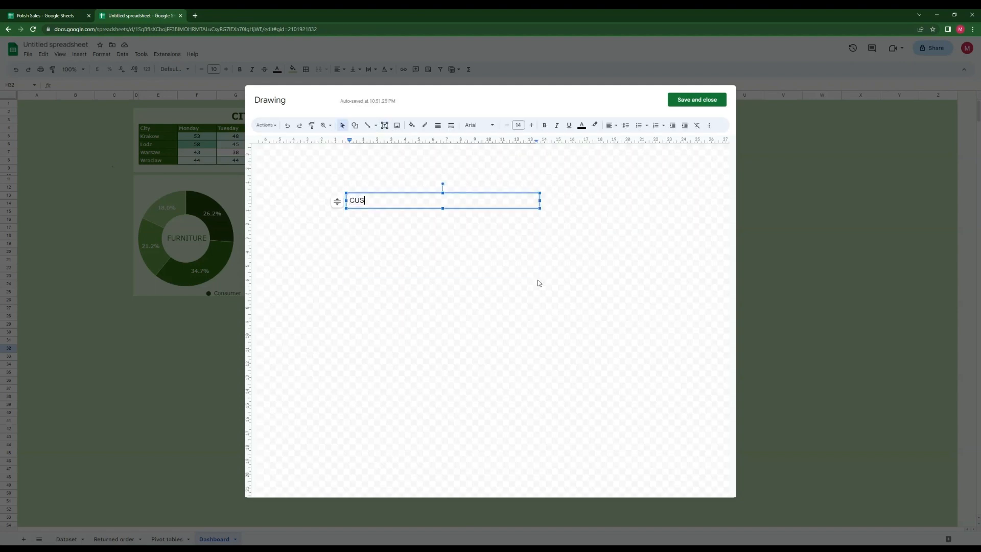
Step: Format the CUSTOMER SEGMENT SALE DISTRIBUTION title as bold Verdana, size 18, in dark green
{"action": "left_click", "coordinate": [510, 196]}
{"action": "double_click", "coordinate": [531, 126]}
{"action": "left_click", "coordinate": [531, 125]}
{"action": "left_click", "coordinate": [532, 126]}
{"action": "left_click", "coordinate": [545, 125]}
{"action": "left_click", "coordinate": [479, 126]}
{"action": "left_click", "coordinate": [487, 476]}
{"action": "left_click", "coordinate": [582, 128]}
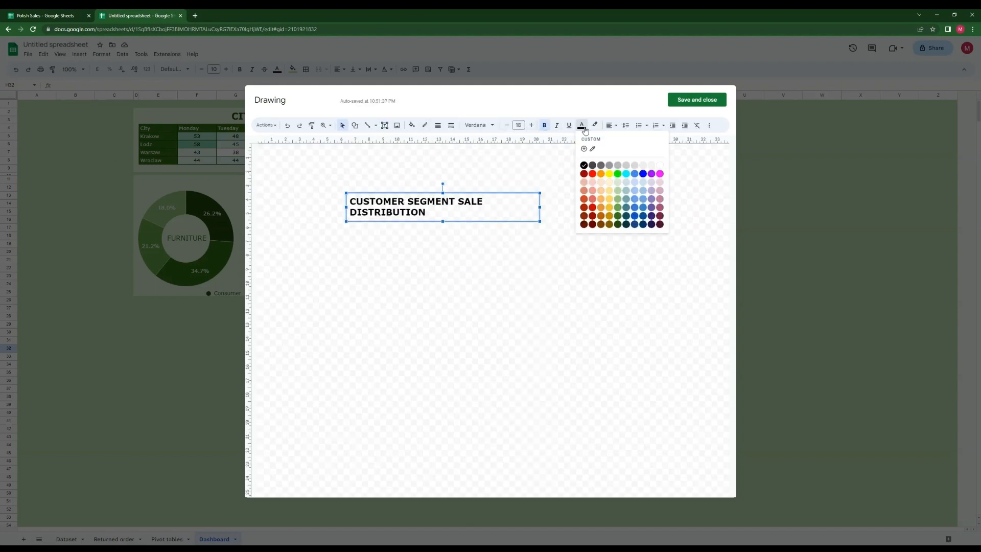
{"action": "left_click", "coordinate": [617, 224]}
Step: Widen the title's text box, save the drawing and place it centred above the three doughnuts
{"action": "left_click_drag", "start_coordinate": [540, 206], "coordinate": [568, 204]}
{"action": "left_click", "coordinate": [696, 100]}
{"action": "left_click_drag", "start_coordinate": [391, 352], "coordinate": [317, 167]}
{"action": "left_click", "coordinate": [389, 379]}
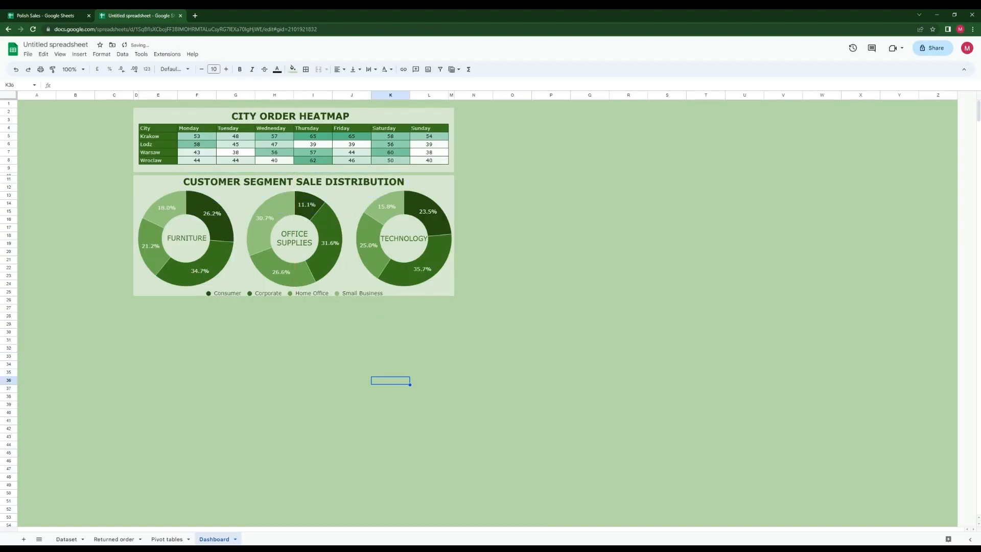
{"action": "left_click", "coordinate": [36, 104]}
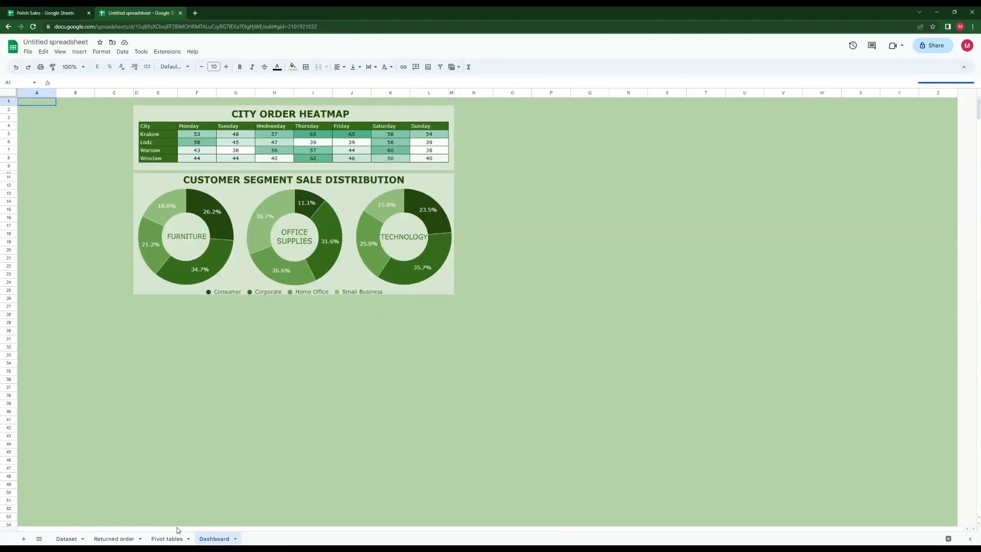
Step: Copy the third Customer Segment pivot table on the Pivot tables sheet and paste it at V5
{"action": "left_click", "coordinate": [170, 539]}
{"action": "left_click", "coordinate": [662, 119]}
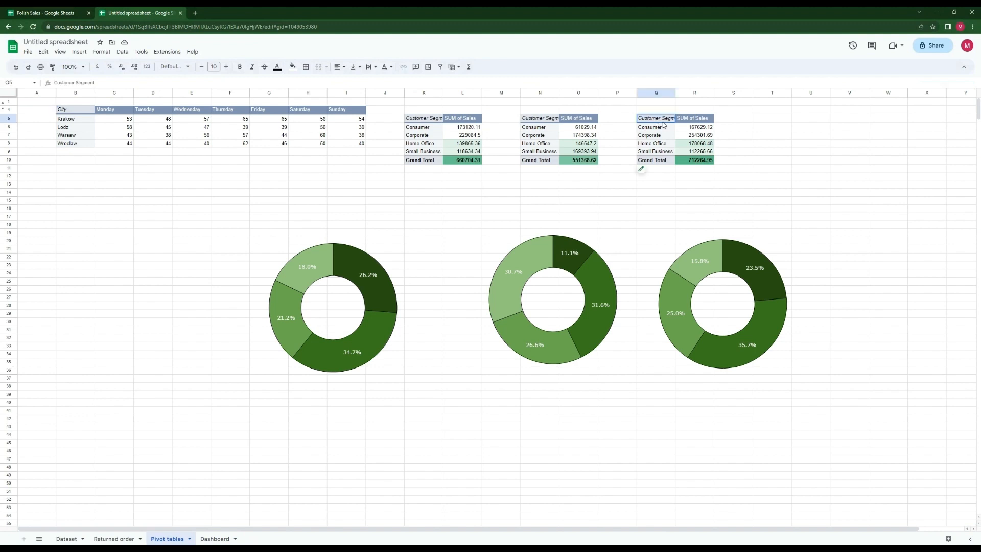
{"action": "left_click_drag", "start_coordinate": [662, 122], "coordinate": [697, 162]}
{"action": "key", "text": "ctrl+c"}
{"action": "left_click", "coordinate": [848, 120]}
{"action": "key", "text": "ctrl+v"}
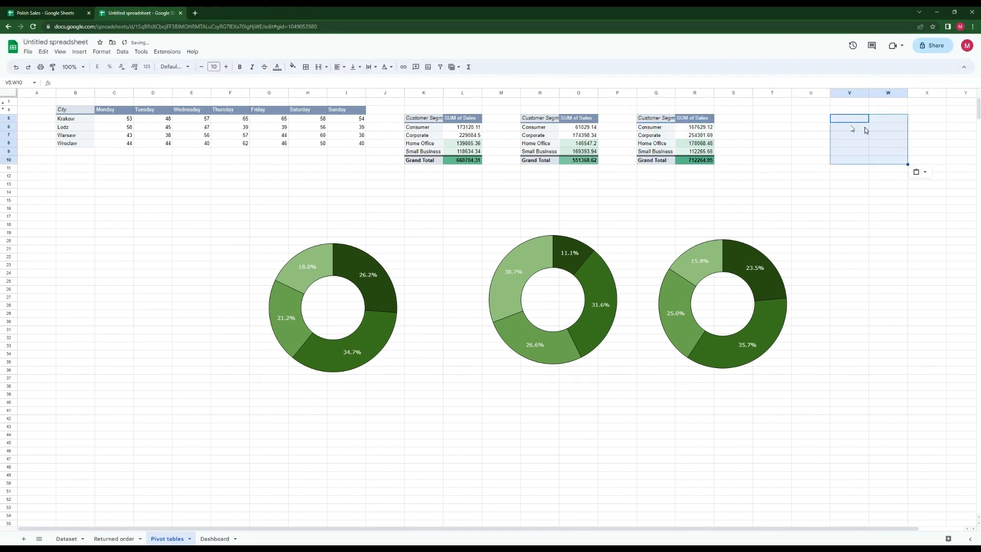
Step: Remove the Customer Segment row, the Sales value and the Product Category filter from the pasted pivot table
{"action": "left_click", "coordinate": [846, 171]}
{"action": "left_click", "coordinate": [881, 149]}
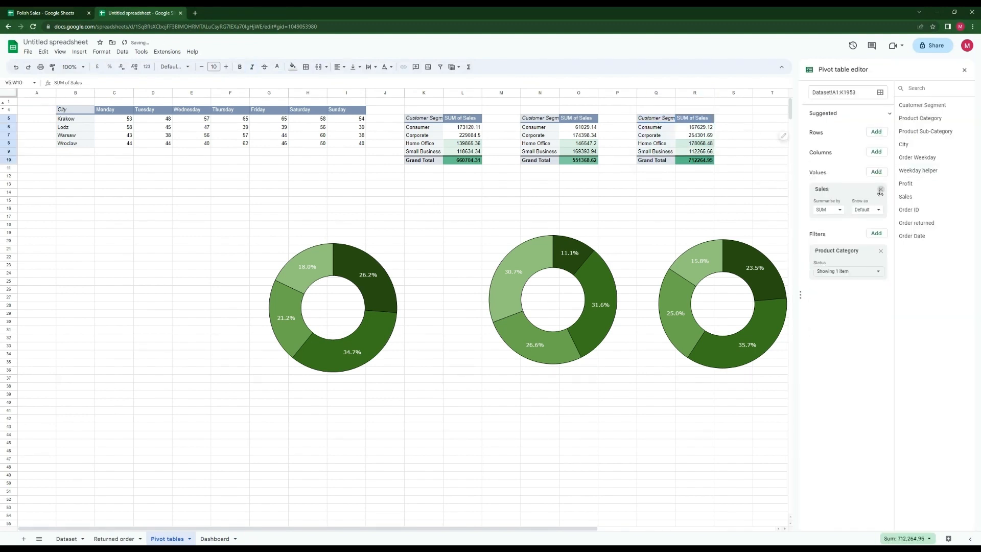
{"action": "left_click", "coordinate": [880, 190]}
{"action": "left_click", "coordinate": [879, 209]}
Step: Add Product Sub-Category as rows and Sales as values summarised by COUNT to the new pivot table
{"action": "left_click_drag", "start_coordinate": [925, 132], "coordinate": [845, 147]}
{"action": "left_click_drag", "start_coordinate": [905, 196], "coordinate": [833, 242]}
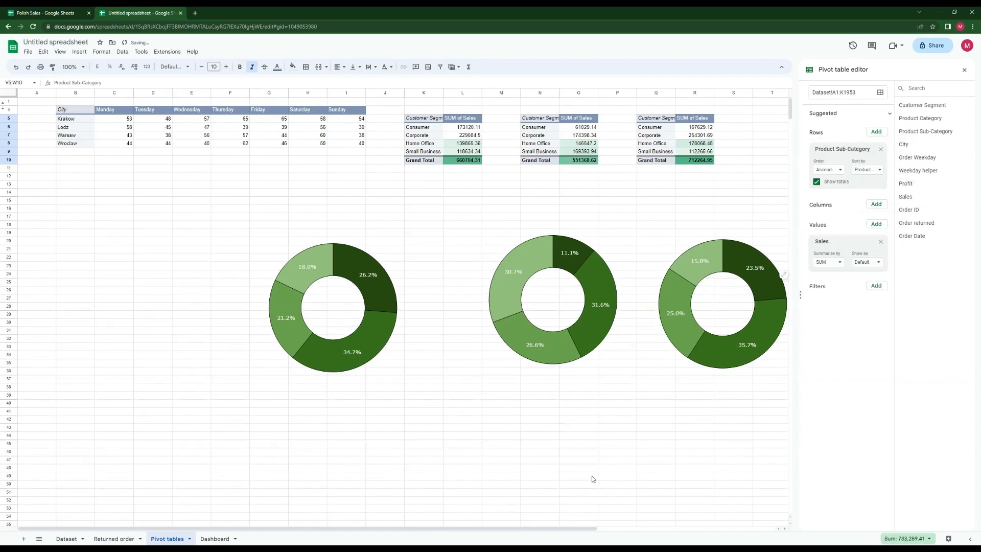
{"action": "left_click_drag", "start_coordinate": [576, 528], "coordinate": [762, 529]}
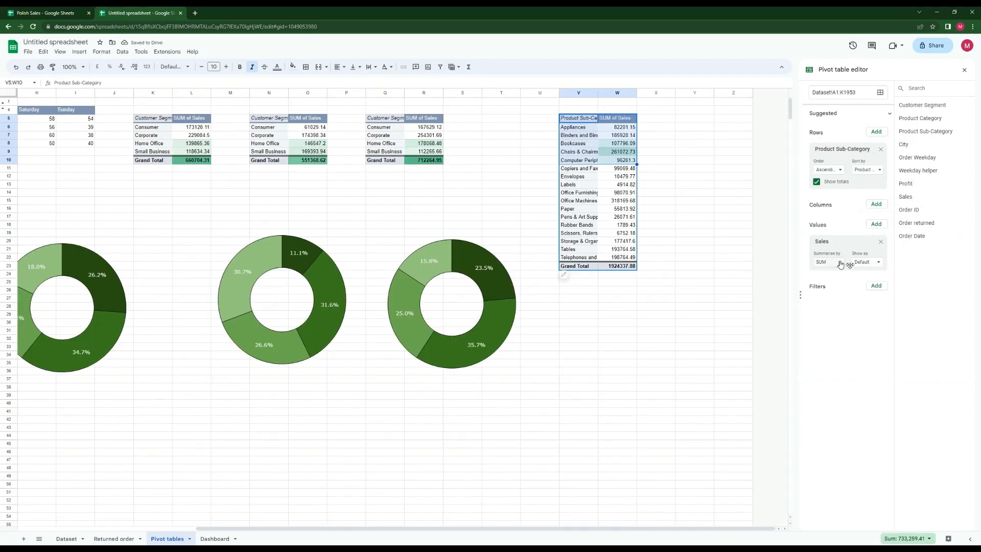
{"action": "left_click", "coordinate": [840, 263]}
{"action": "left_click", "coordinate": [843, 299]}
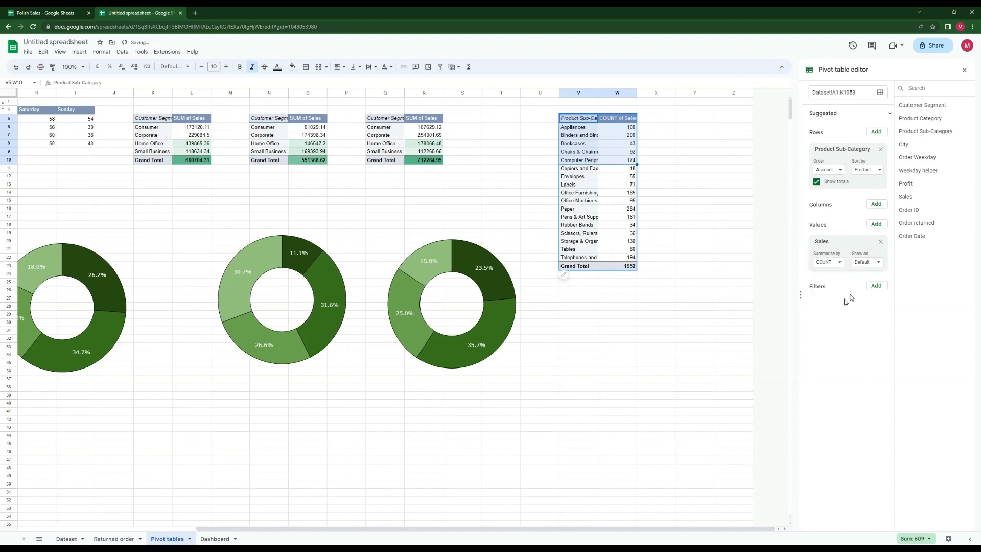
Step: Sort the Product Sub-Category pivot table by COUNT of Sales in descending order and hide its totals
{"action": "left_click", "coordinate": [868, 169]}
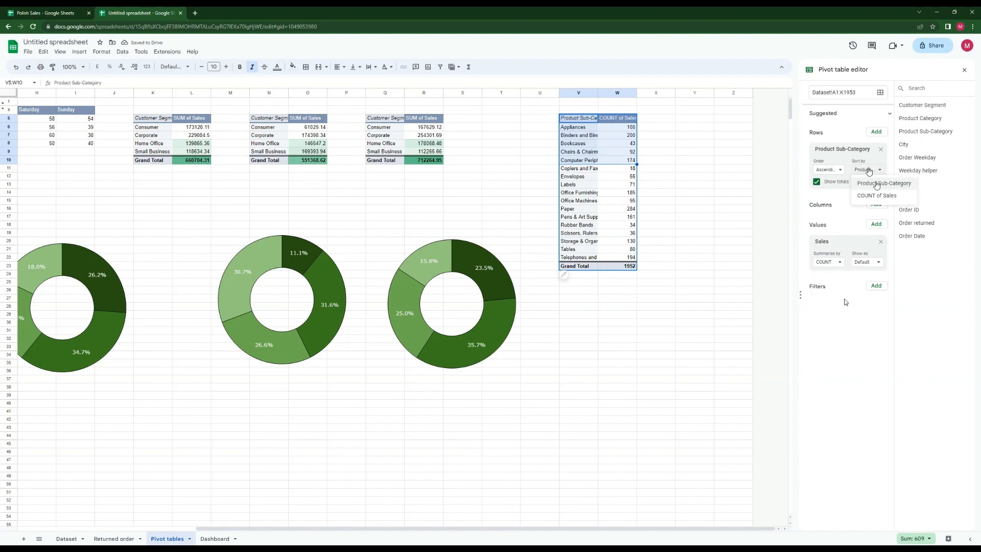
{"action": "left_click", "coordinate": [881, 196]}
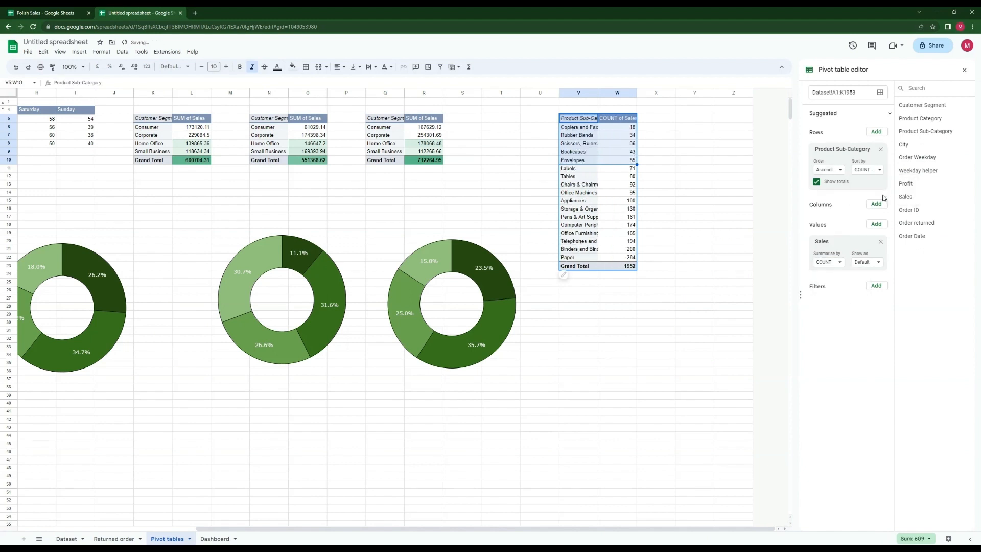
{"action": "left_click", "coordinate": [838, 170]}
{"action": "left_click", "coordinate": [838, 195]}
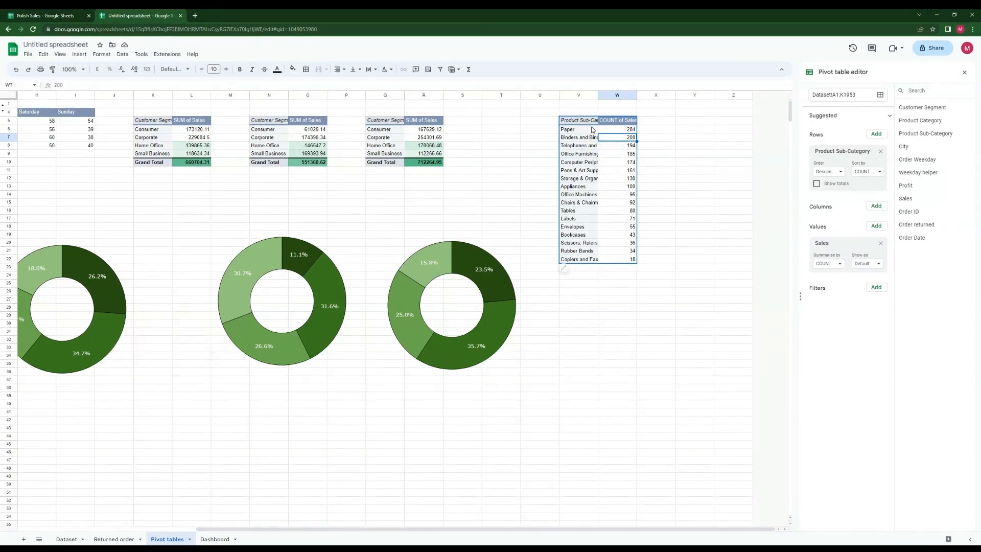
Step: Reference the first sub-category of the pivot table in Y6 and fill the formula across Y6:Z10
{"action": "left_click", "coordinate": [679, 132]}
{"action": "type", "text": "="}
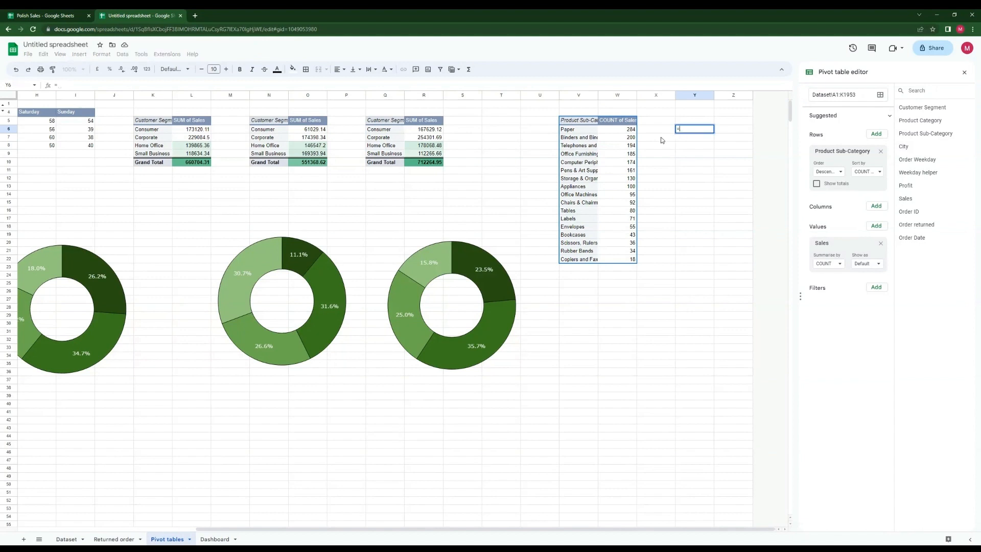
{"action": "left_click", "coordinate": [585, 131]}
{"action": "key", "text": "Return"}
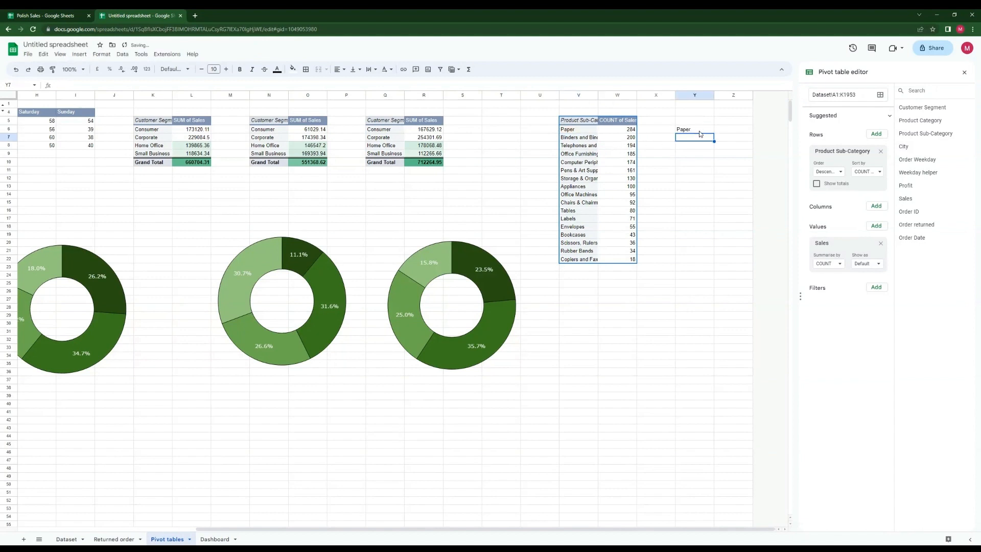
{"action": "left_click", "coordinate": [709, 131]}
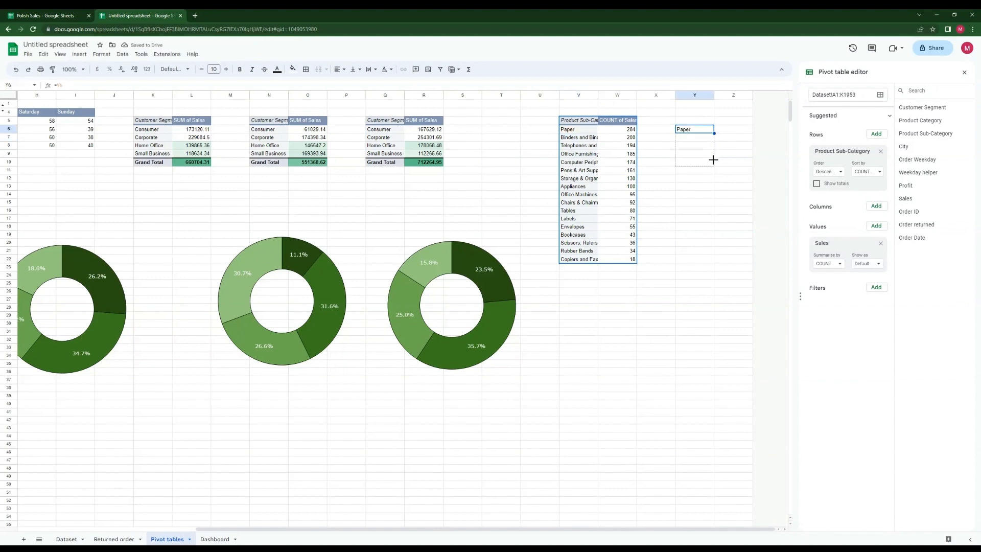
{"action": "left_click_drag", "start_coordinate": [713, 160], "coordinate": [726, 165]}
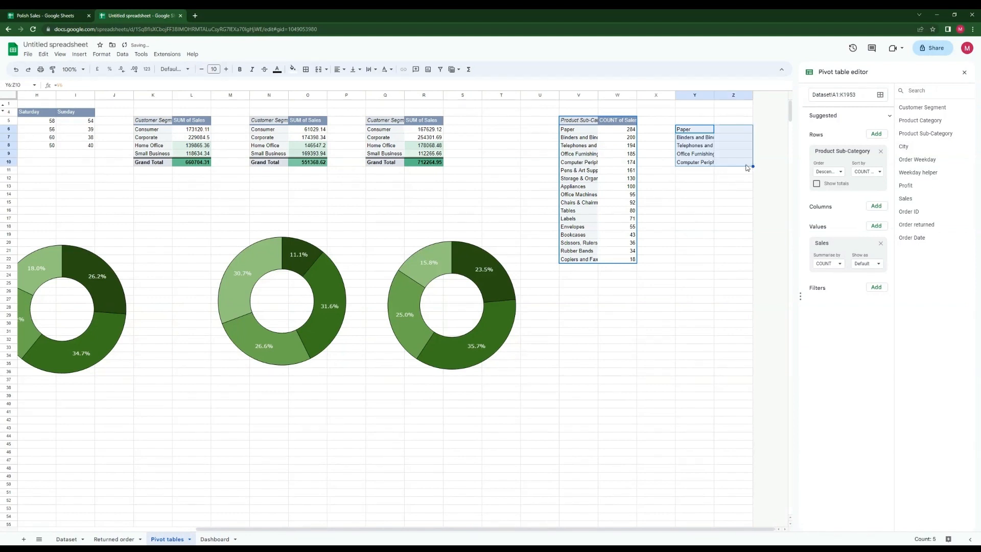
Step: Insert a column chart from Y6:Z10 and place it below the Product Sub-Category pivot table
{"action": "left_click", "coordinate": [77, 56]}
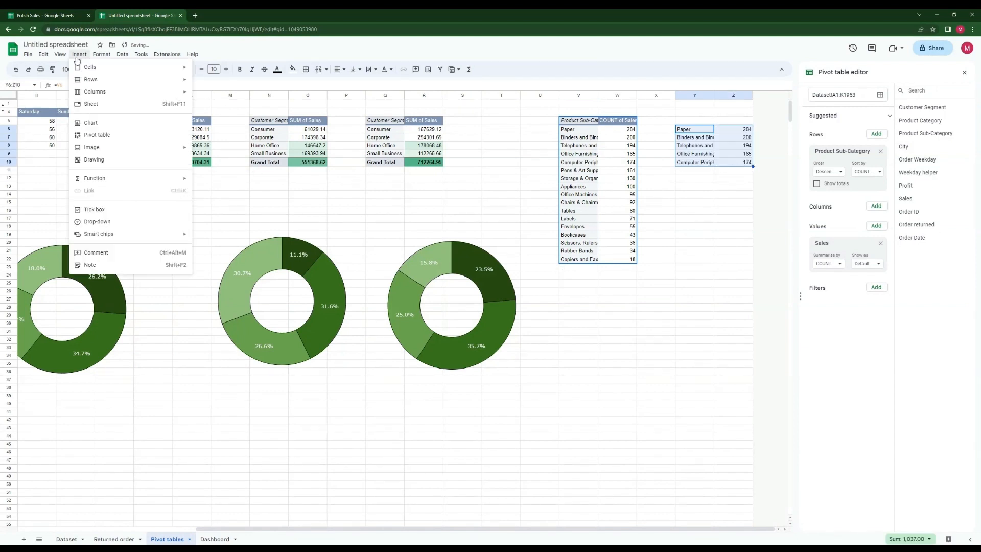
{"action": "left_click", "coordinate": [106, 124]}
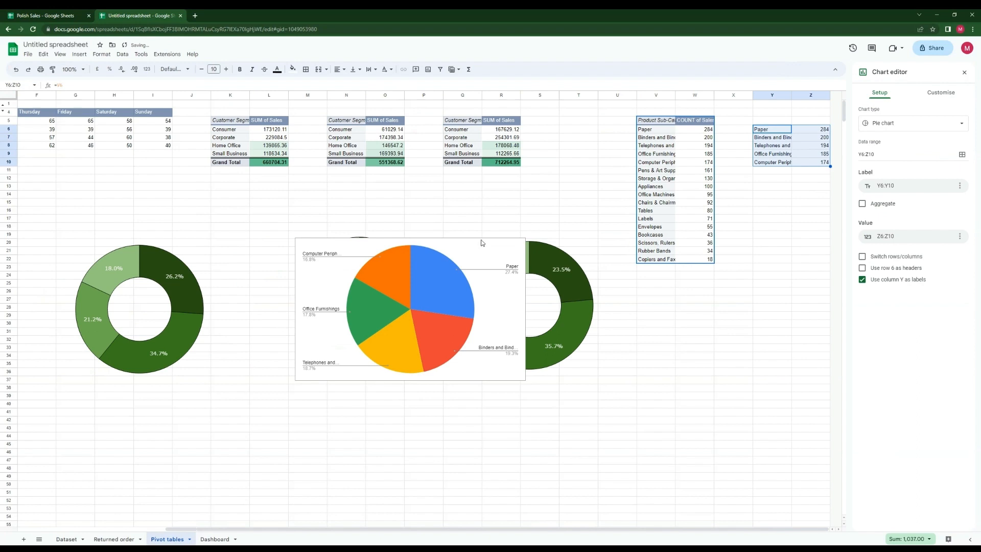
{"action": "left_click", "coordinate": [481, 245]}
{"action": "left_click", "coordinate": [923, 118]}
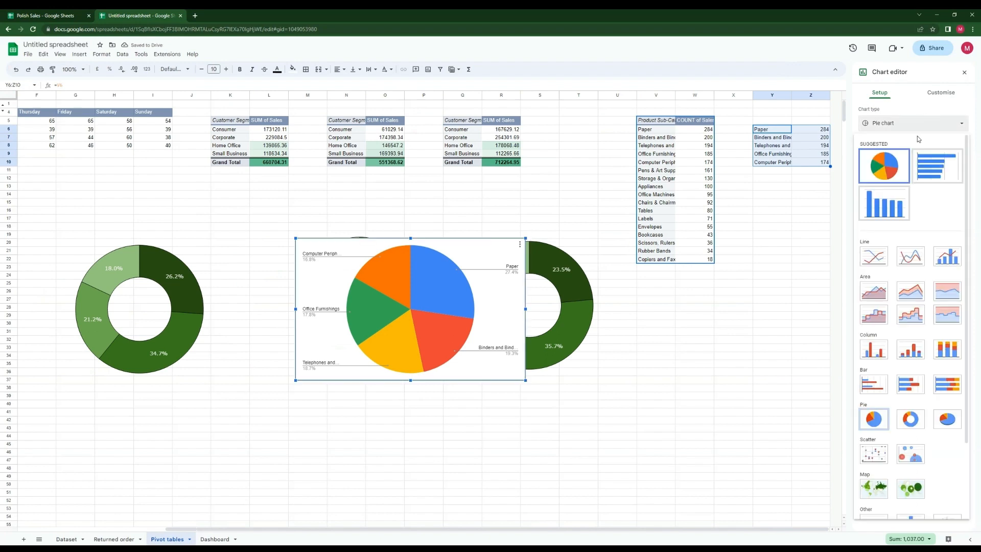
{"action": "left_click", "coordinate": [902, 199]}
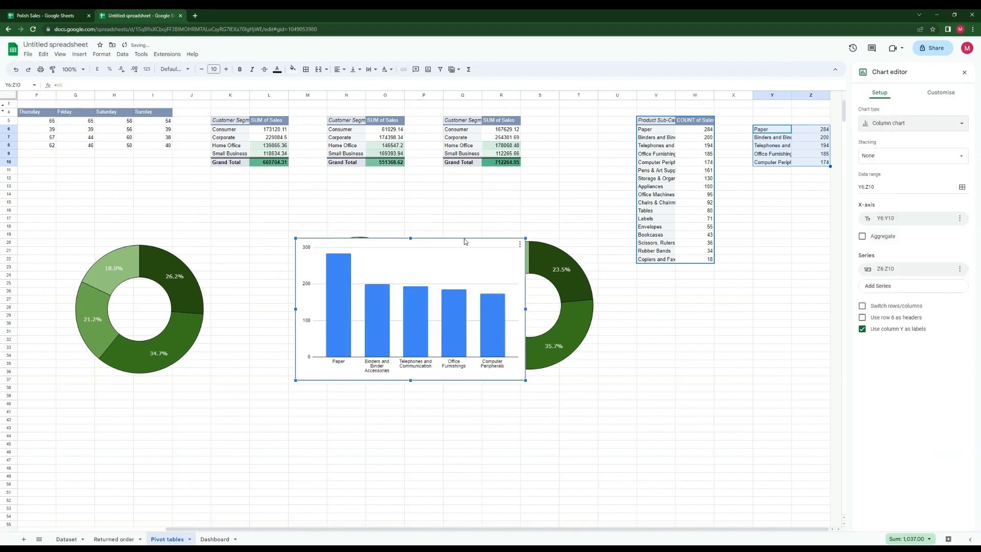
{"action": "left_click_drag", "start_coordinate": [465, 241], "coordinate": [769, 288]}
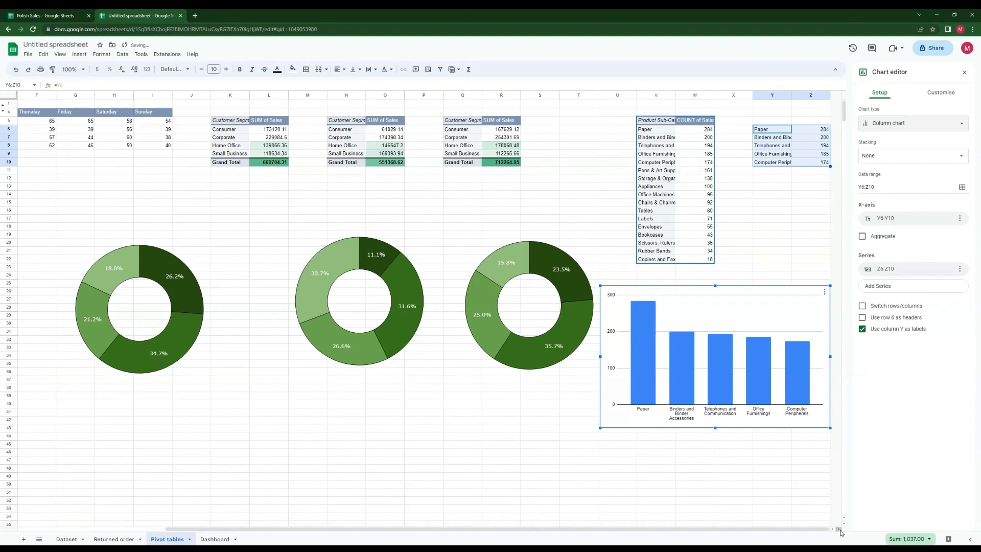
Step: Set the column chart's background colour and border colour to None
{"action": "left_click", "coordinate": [941, 95]}
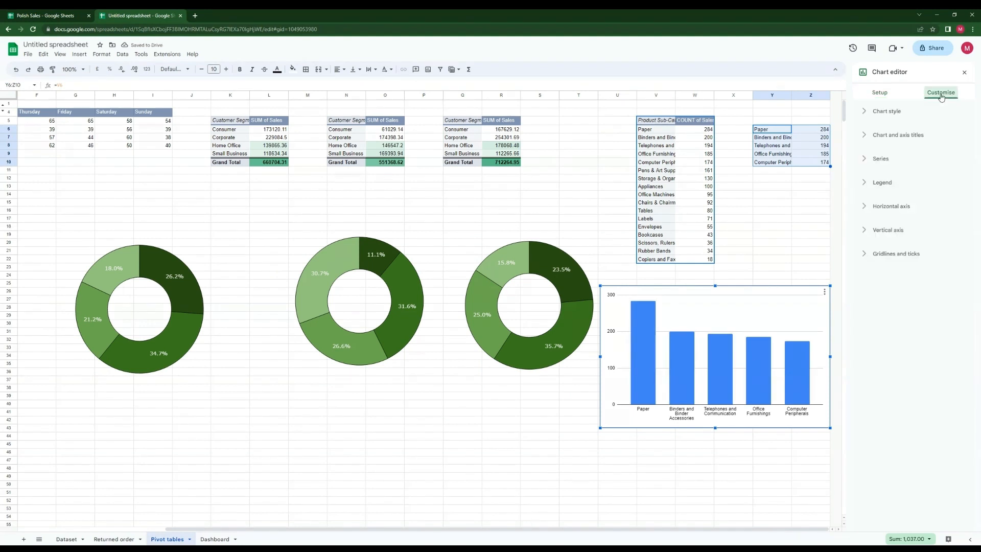
{"action": "left_click", "coordinate": [894, 112]}
{"action": "left_click", "coordinate": [874, 143]}
{"action": "left_click", "coordinate": [879, 160]}
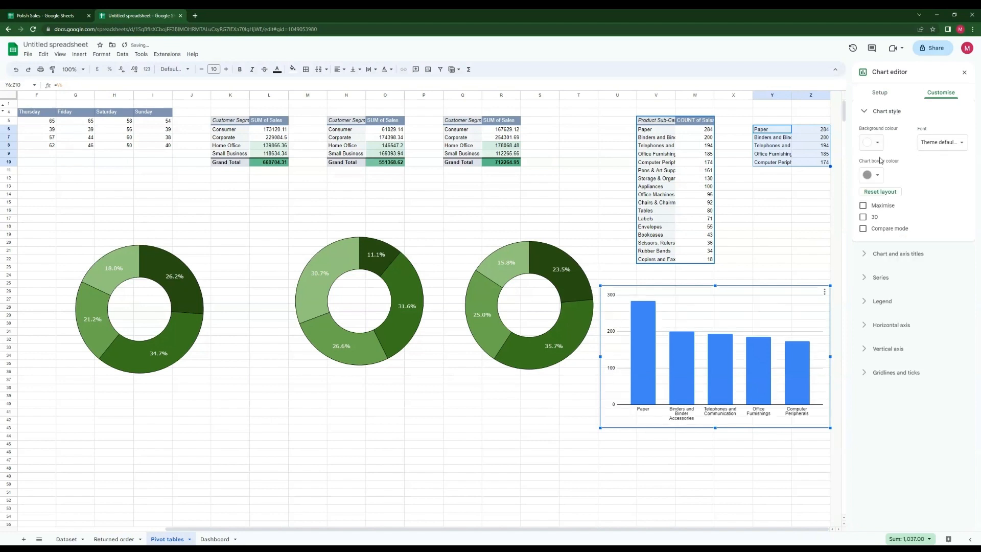
{"action": "left_click", "coordinate": [877, 175]}
{"action": "left_click", "coordinate": [881, 194]}
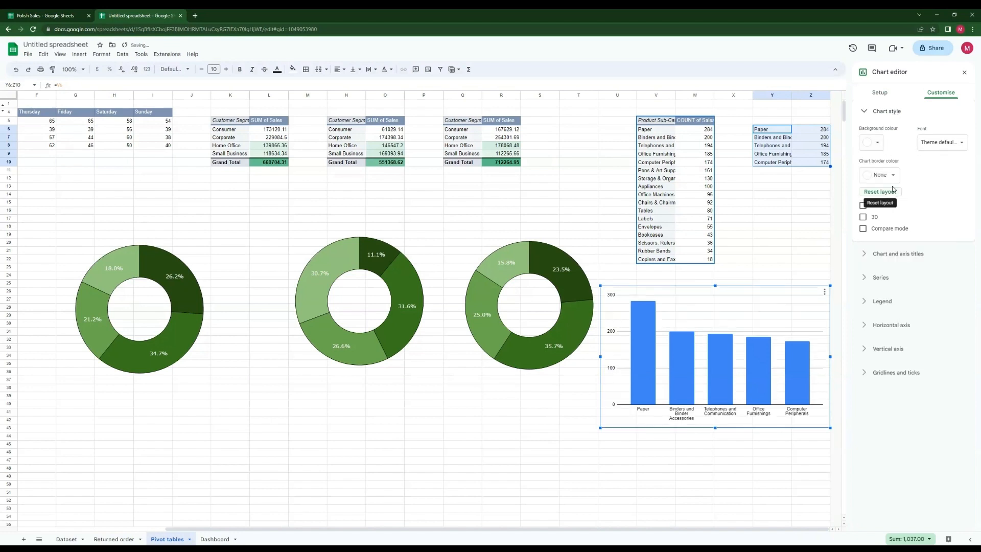
Step: Add a data point format for the Paper column and colour it the darkest green
{"action": "left_click", "coordinate": [880, 255]}
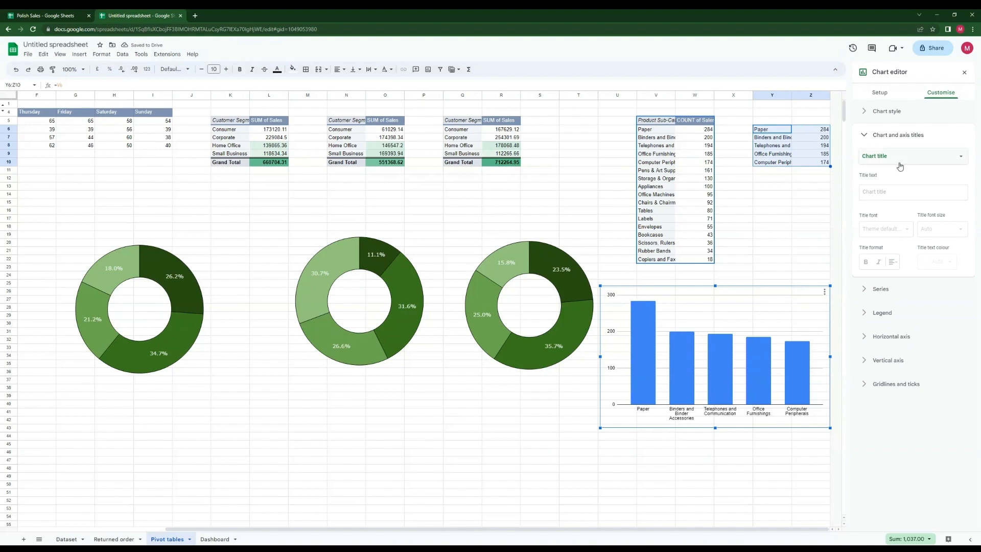
{"action": "left_click", "coordinate": [880, 289]}
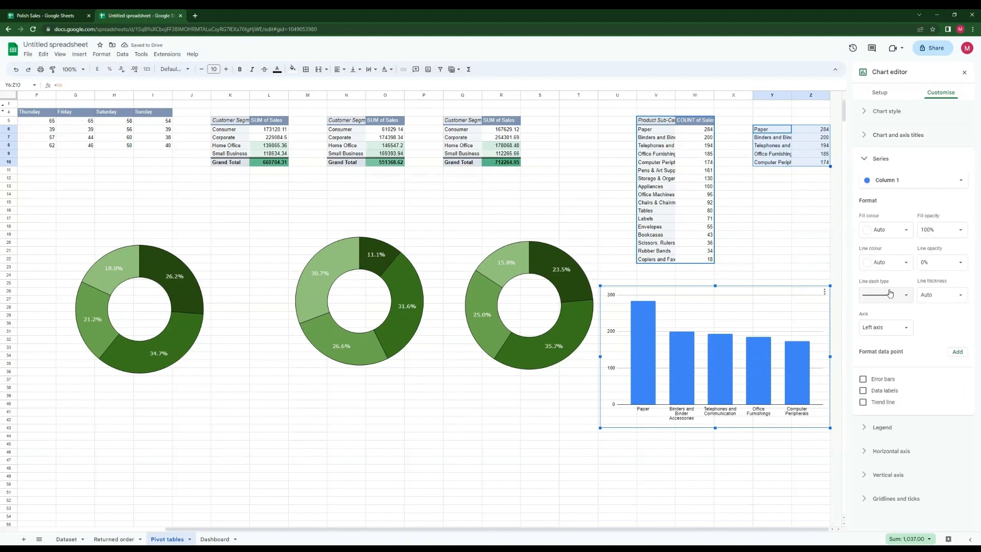
{"action": "left_click", "coordinate": [957, 351]}
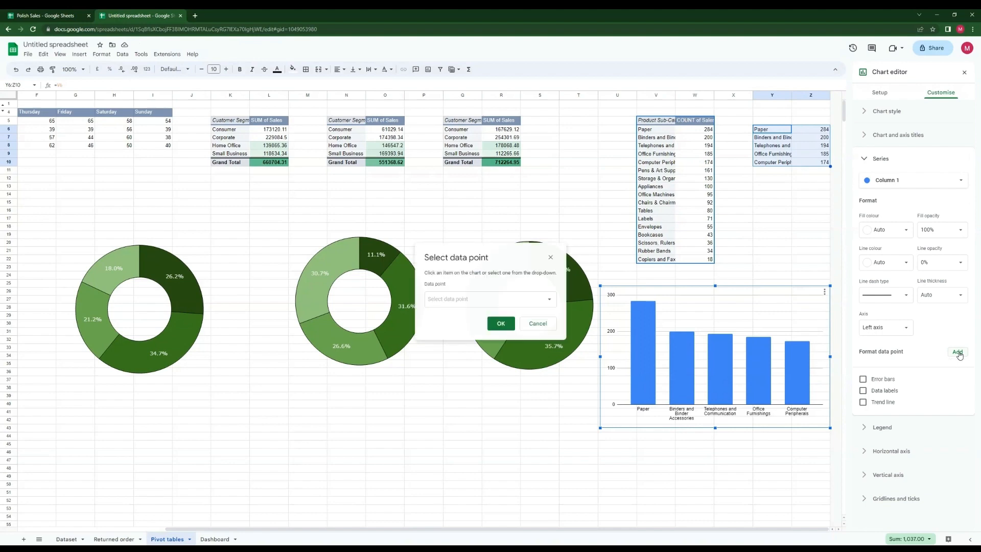
{"action": "left_click", "coordinate": [468, 300]}
{"action": "left_click", "coordinate": [467, 299]}
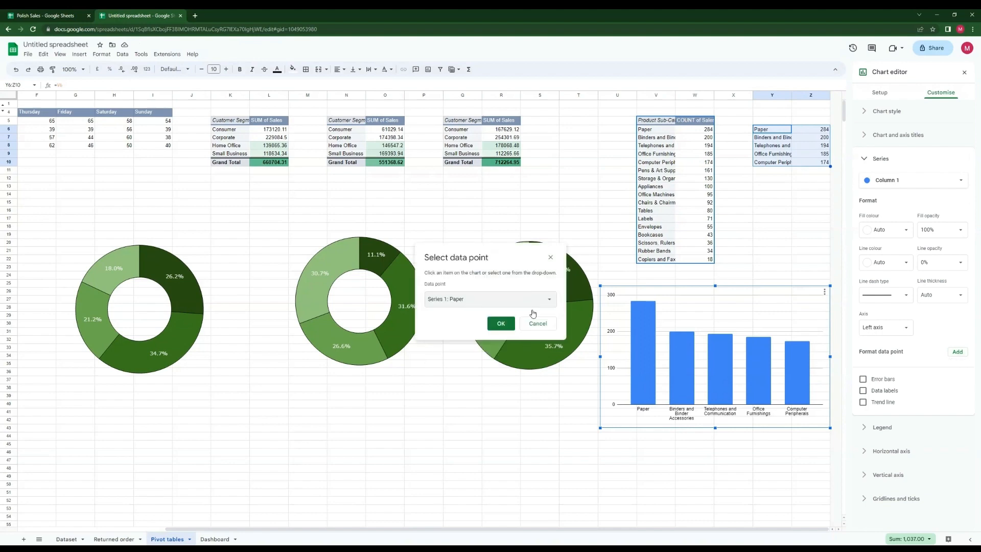
{"action": "left_click", "coordinate": [501, 323]}
{"action": "left_click", "coordinate": [943, 394]}
{"action": "left_click", "coordinate": [909, 471]}
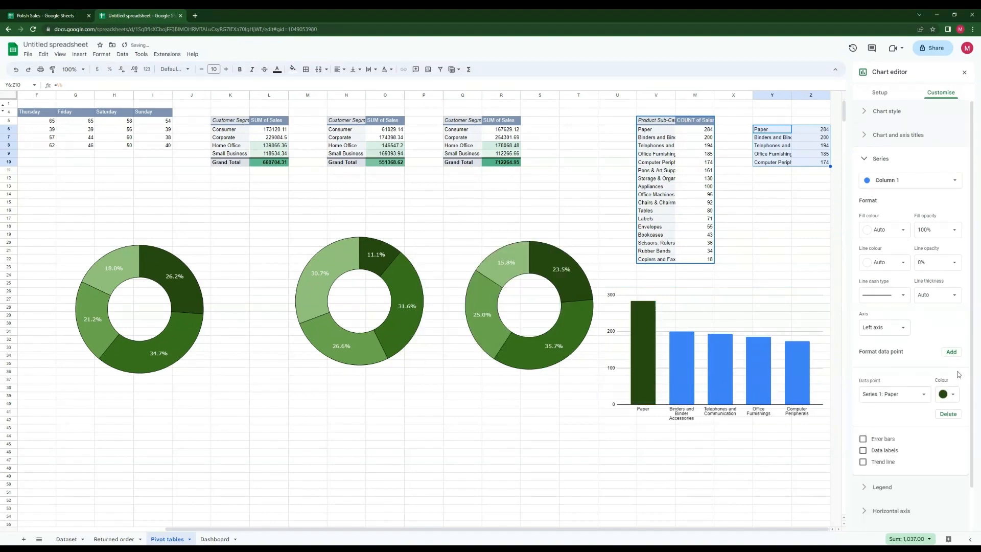
Step: Add a data point format for the Binders and Binder Accessories column and colour it dark green
{"action": "left_click", "coordinate": [951, 352]}
{"action": "left_click", "coordinate": [500, 326]}
{"action": "left_click", "coordinate": [943, 454]}
{"action": "left_click", "coordinate": [908, 386]}
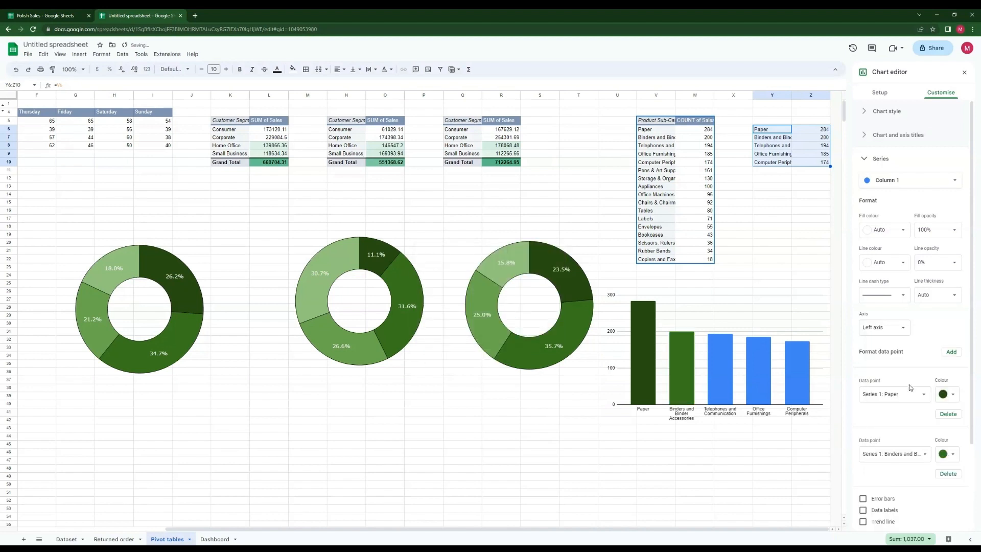
Step: Add a data point format for the Telephones and Communication column and colour it medium green
{"action": "left_click", "coordinate": [951, 352]}
{"action": "left_click", "coordinate": [523, 300]}
{"action": "left_click", "coordinate": [465, 325]}
{"action": "left_click", "coordinate": [501, 323]}
{"action": "left_click", "coordinate": [943, 513]}
{"action": "left_click", "coordinate": [908, 437]}
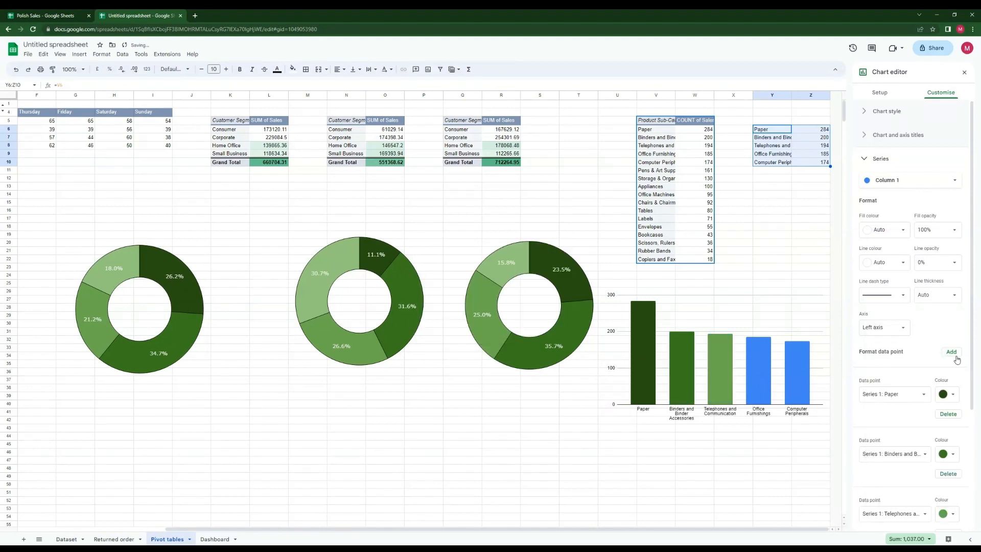
Step: Add a data point format for the Office Furnishings column and colour it light green
{"action": "left_click", "coordinate": [951, 352]}
{"action": "left_click", "coordinate": [523, 300]}
{"action": "left_click", "coordinate": [478, 335]}
{"action": "left_click", "coordinate": [501, 324]}
{"action": "scroll", "coordinate": [954, 491], "scroll_direction": "down", "scroll_amount": 2}
{"action": "left_click", "coordinate": [953, 496]}
{"action": "left_click", "coordinate": [909, 426]}
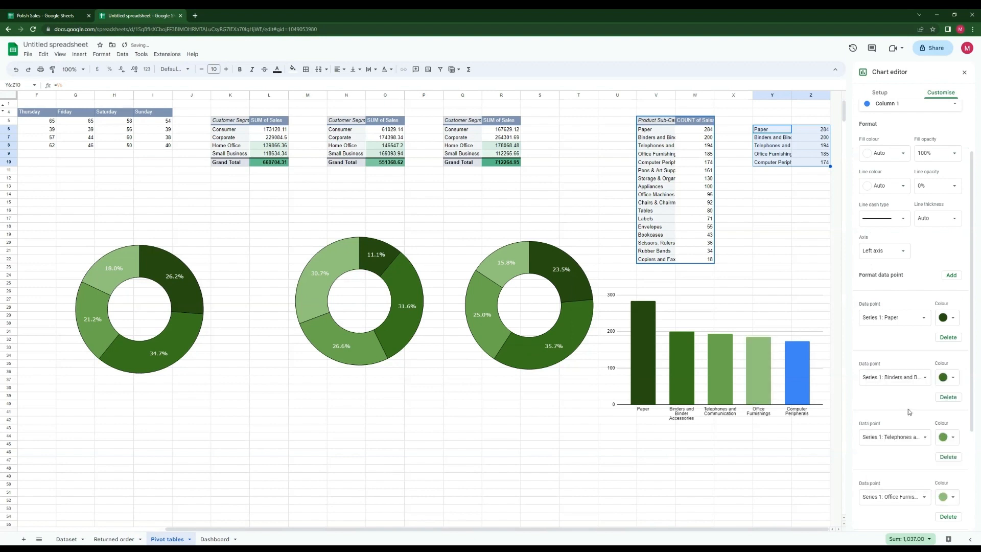
Step: Add a data point format for the Computer Peripherals column and colour it the palest green of the series
{"action": "left_click", "coordinate": [951, 274]}
{"action": "left_click", "coordinate": [523, 300]}
{"action": "left_click", "coordinate": [474, 345]}
{"action": "left_click", "coordinate": [500, 323]}
{"action": "scroll", "coordinate": [954, 485], "scroll_direction": "down", "scroll_amount": 2}
{"action": "left_click", "coordinate": [954, 484]}
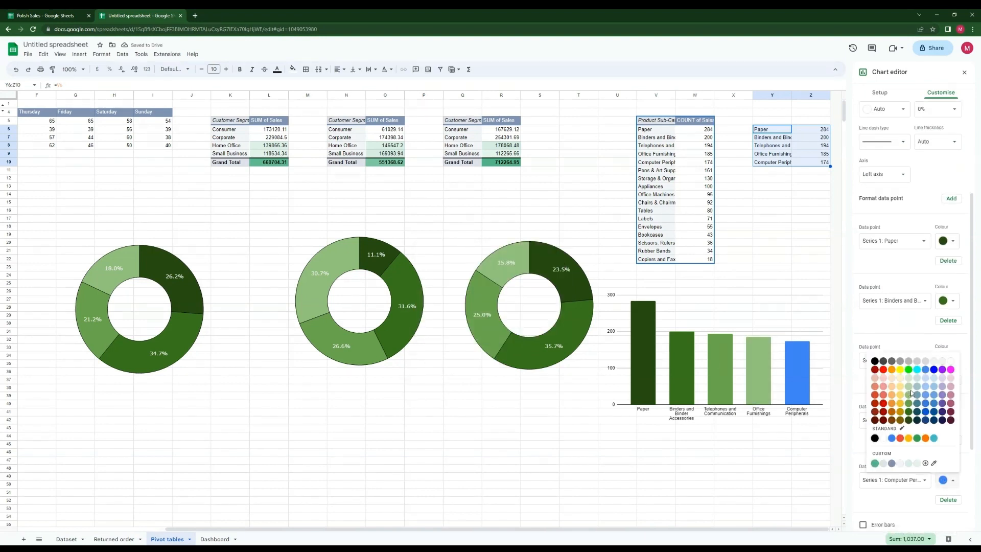
{"action": "left_click", "coordinate": [907, 405]}
Step: Set the column chart's legend position to None
{"action": "scroll", "coordinate": [907, 408], "scroll_direction": "down", "scroll_amount": 5}
{"action": "left_click", "coordinate": [881, 435]}
{"action": "left_click", "coordinate": [878, 220]}
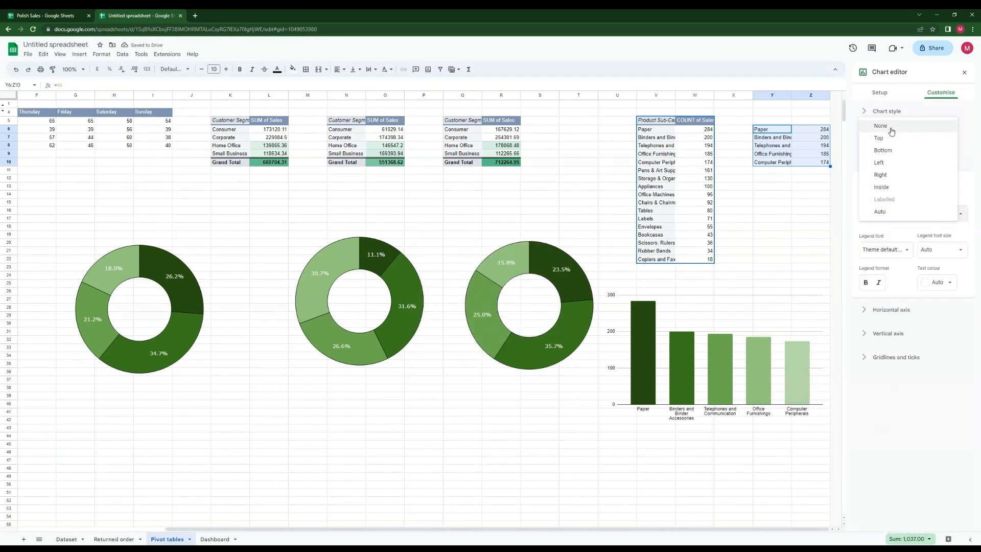
{"action": "left_click", "coordinate": [889, 129]}
Step: Format the column chart's horizontal axis labels as bold Verdana, size 14, in dark green
{"action": "left_click", "coordinate": [889, 308]}
{"action": "left_click", "coordinate": [896, 244]}
{"action": "left_click", "coordinate": [884, 374]}
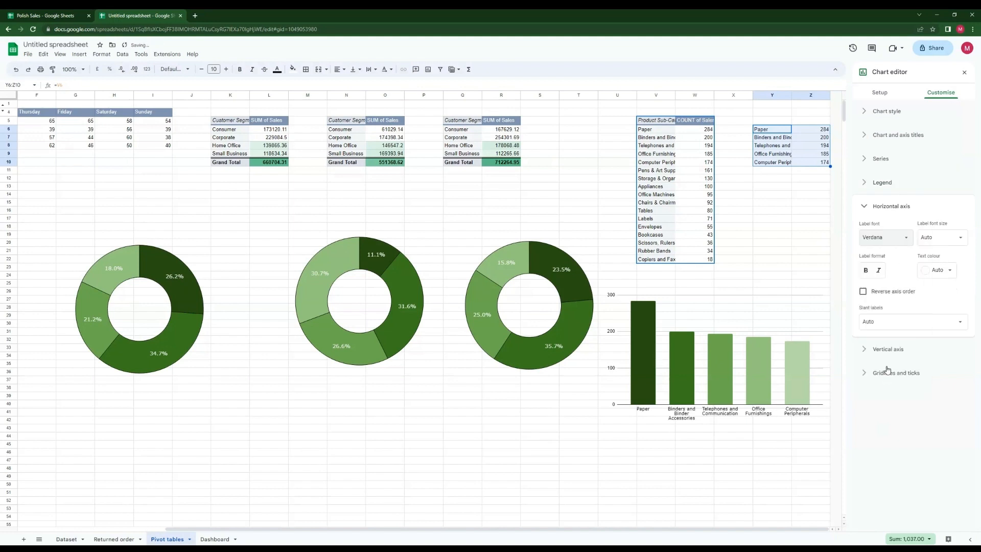
{"action": "left_click", "coordinate": [944, 237]}
{"action": "left_click", "coordinate": [943, 292]}
{"action": "left_click", "coordinate": [938, 269]}
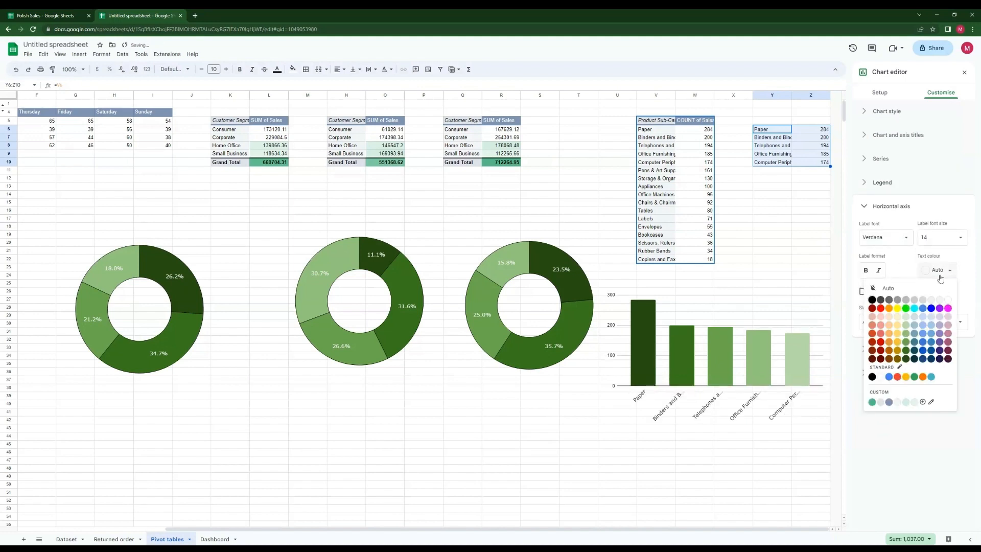
{"action": "left_click", "coordinate": [913, 342]}
{"action": "left_click", "coordinate": [865, 270]}
Step: Stretch the plot area to both side edges of the column chart and turn off the vertical axis major gridlines
{"action": "left_click", "coordinate": [898, 349]}
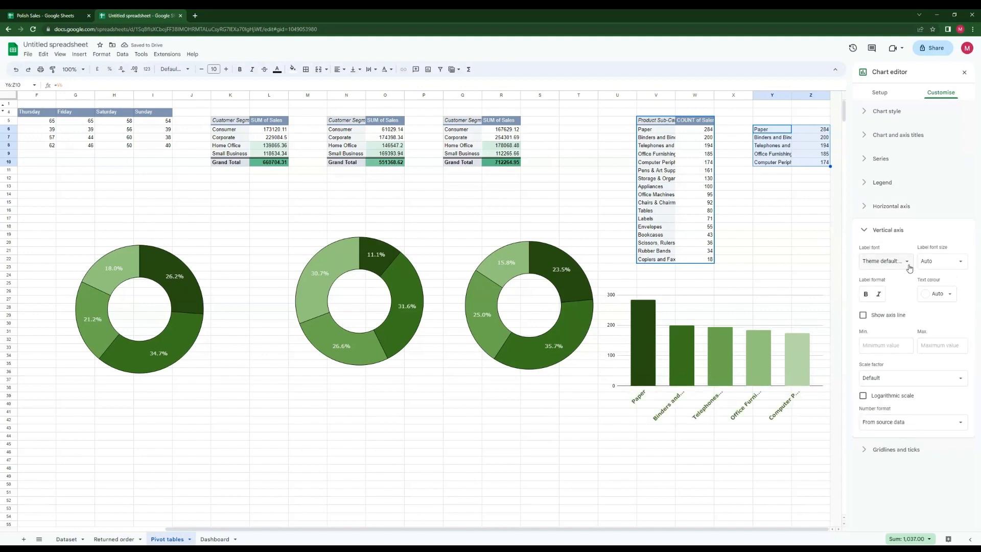
{"action": "left_click", "coordinate": [675, 310]}
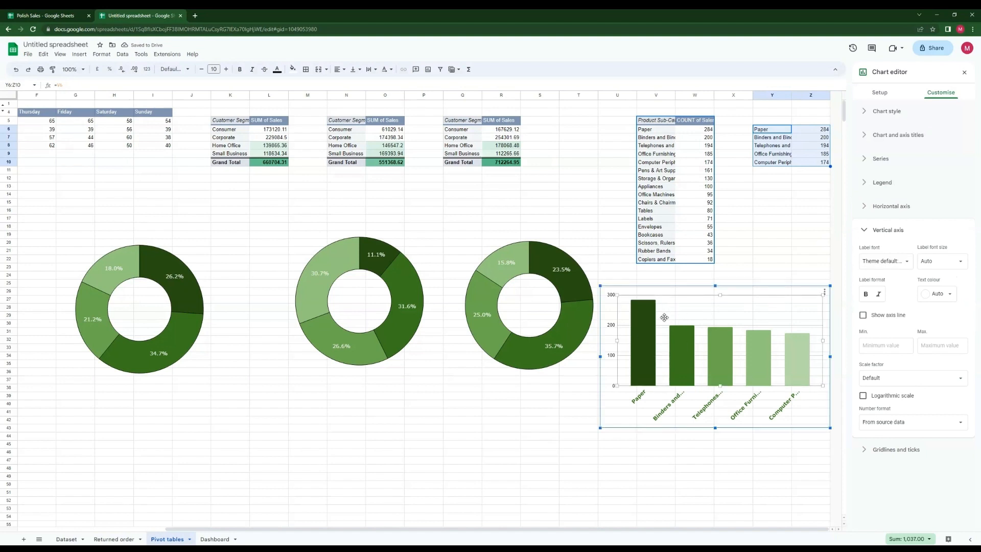
{"action": "left_click_drag", "start_coordinate": [616, 340], "coordinate": [599, 346]}
{"action": "left_click", "coordinate": [815, 336]}
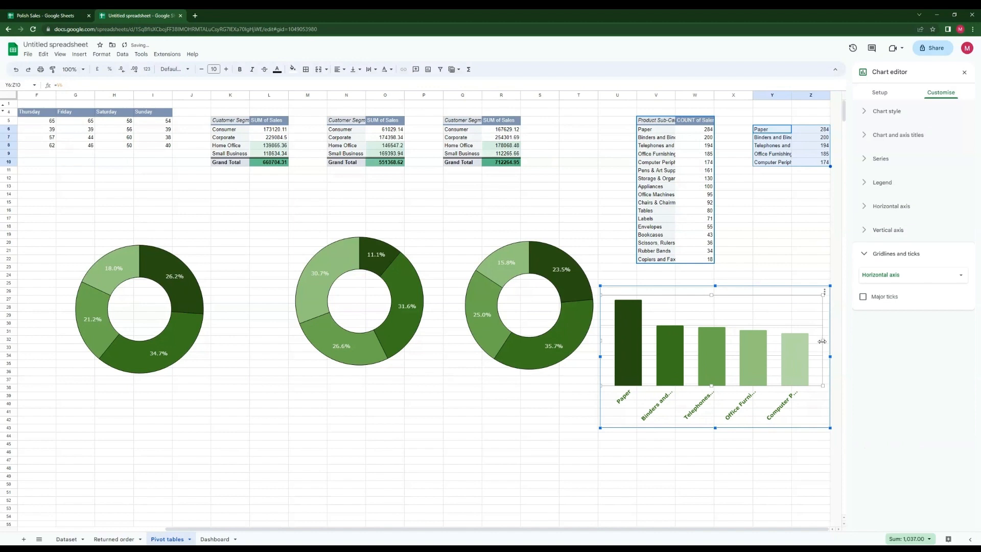
{"action": "left_click_drag", "start_coordinate": [821, 341], "coordinate": [830, 344]}
{"action": "left_click", "coordinate": [714, 296]}
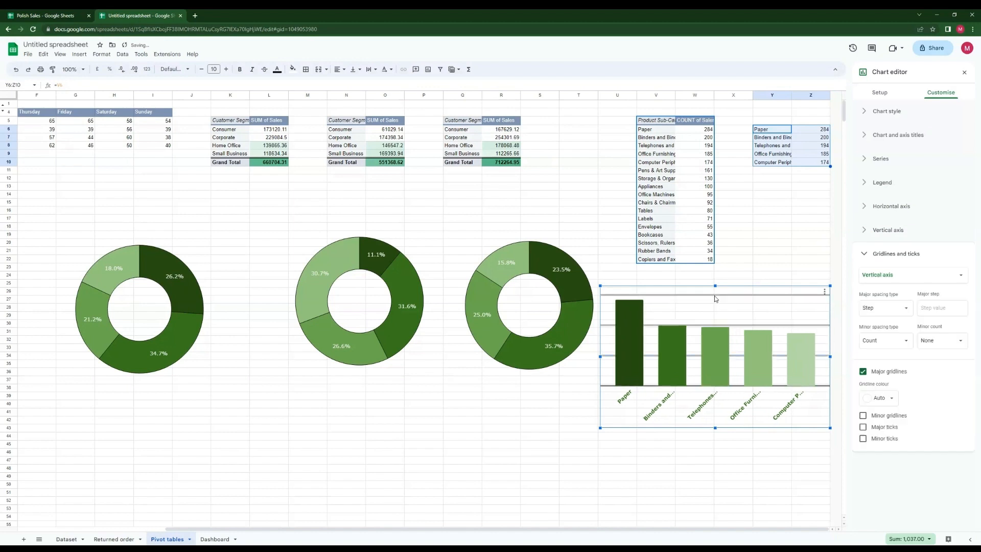
{"action": "left_click", "coordinate": [863, 372]}
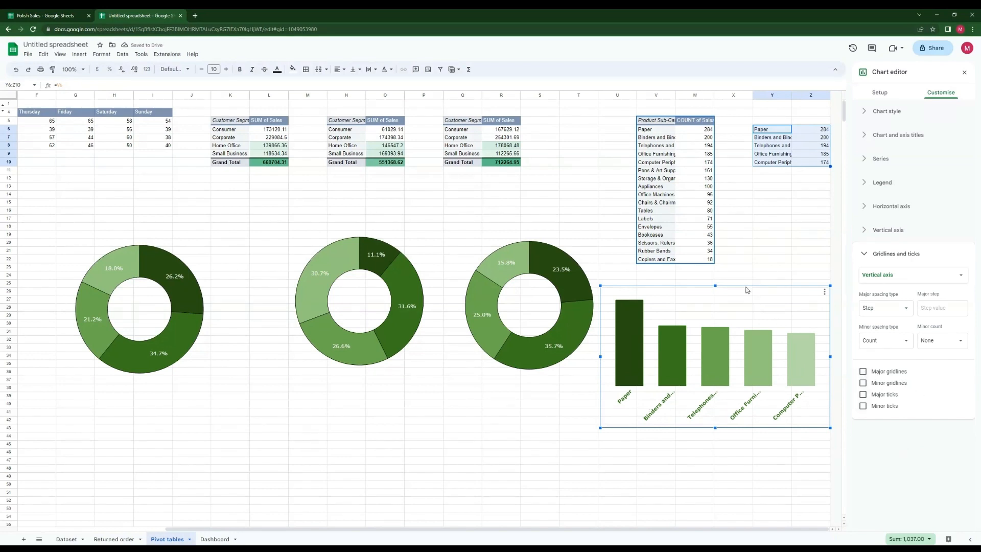
Step: Paste the column chart on the Dashboard sheet, place it below the doughnuts and widen it to the panels' width
{"action": "left_click", "coordinate": [215, 538]}
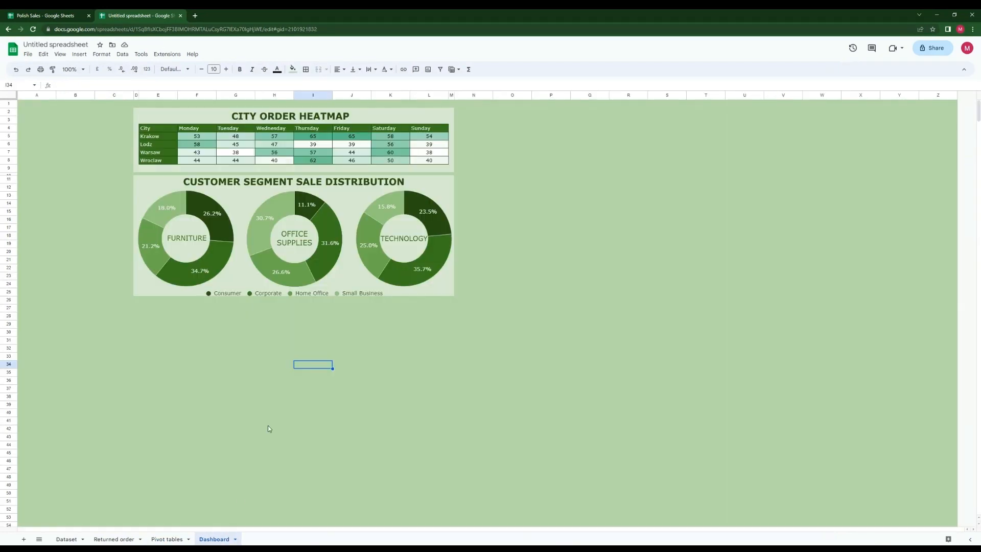
{"action": "key", "text": "ctrl+v"}
{"action": "left_click", "coordinate": [367, 377]}
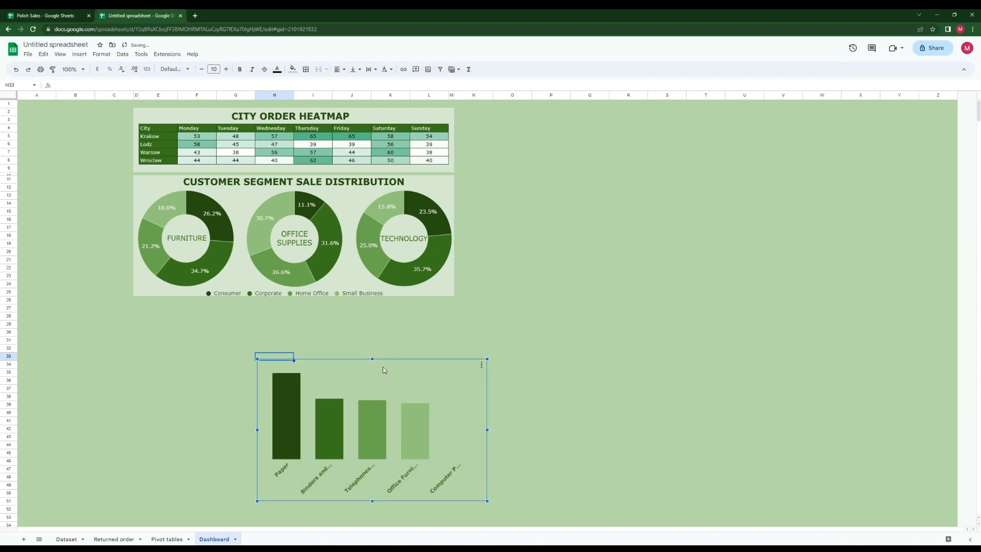
{"action": "left_click_drag", "start_coordinate": [383, 372], "coordinate": [263, 342]}
{"action": "left_click_drag", "start_coordinate": [370, 398], "coordinate": [453, 395]}
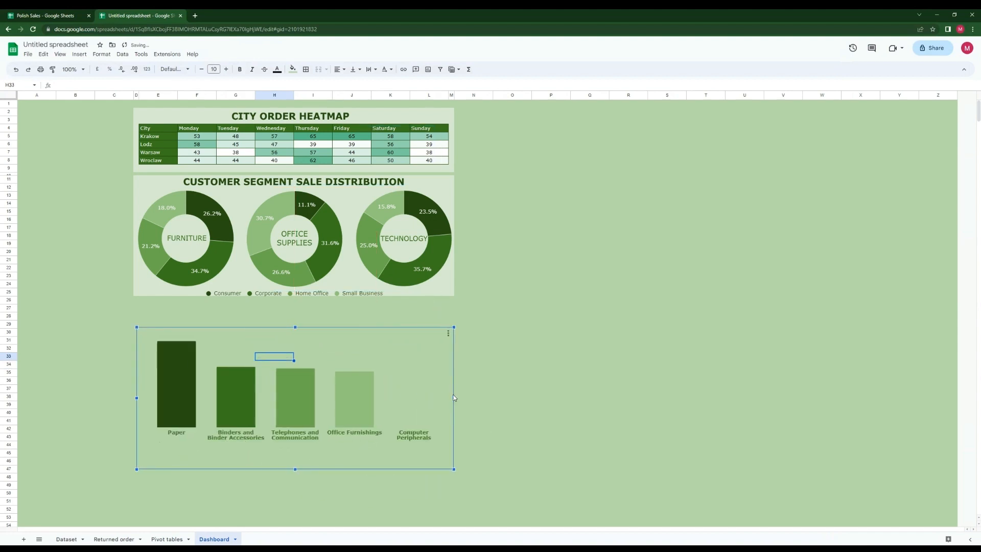
Step: Turn on data labels for the column chart's series on the Dashboard
{"action": "left_click", "coordinate": [486, 376]}
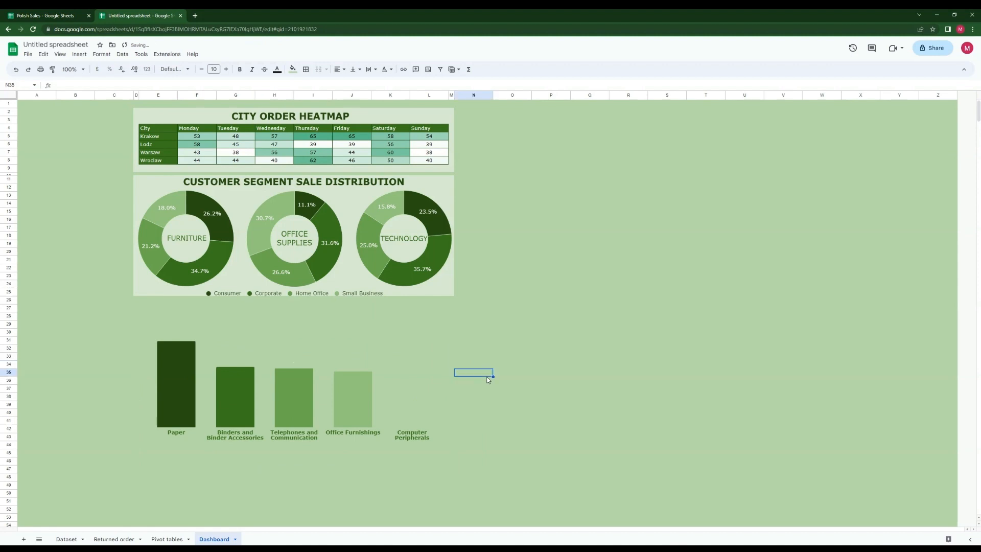
{"action": "left_click", "coordinate": [512, 357]}
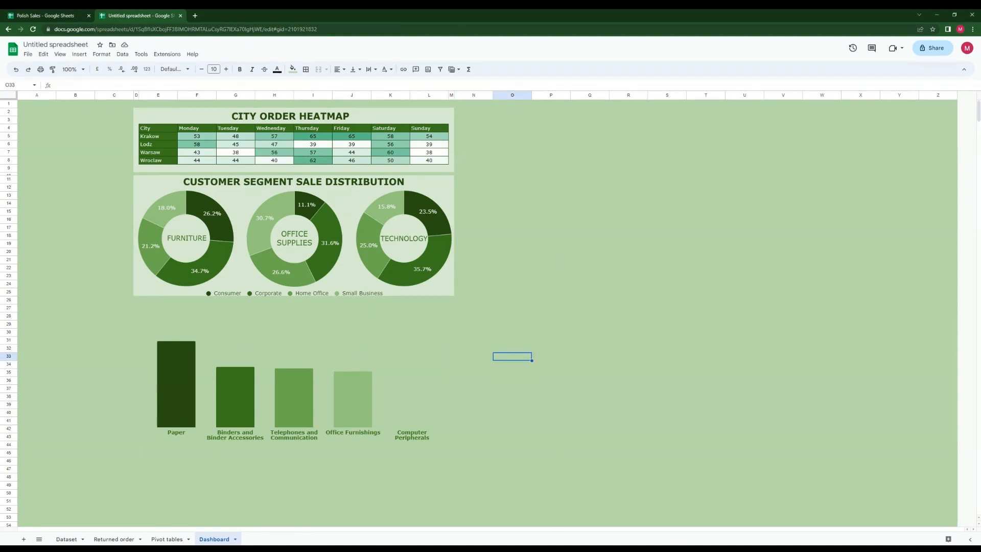
{"action": "left_click", "coordinate": [254, 339]}
{"action": "right_click", "coordinate": [260, 342]}
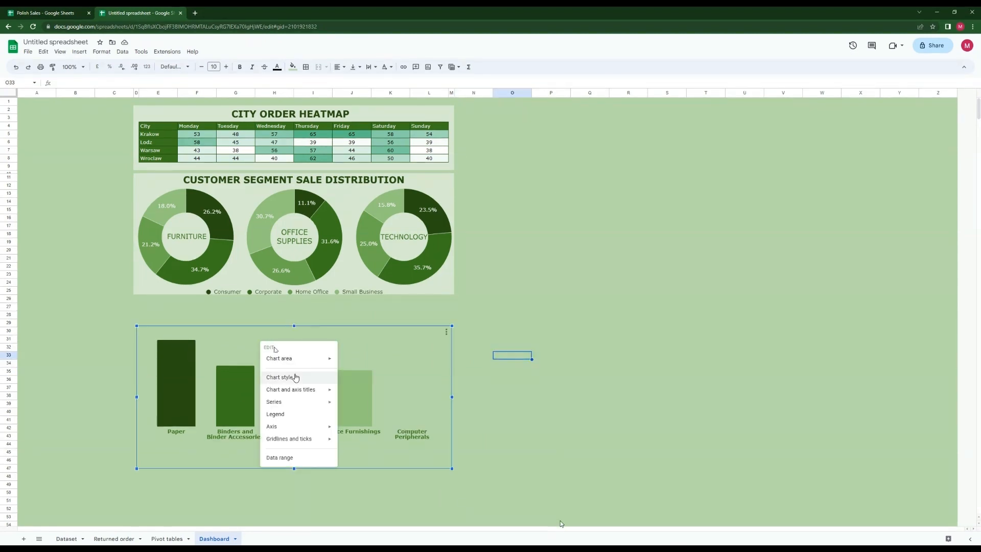
{"action": "left_click", "coordinate": [295, 377]}
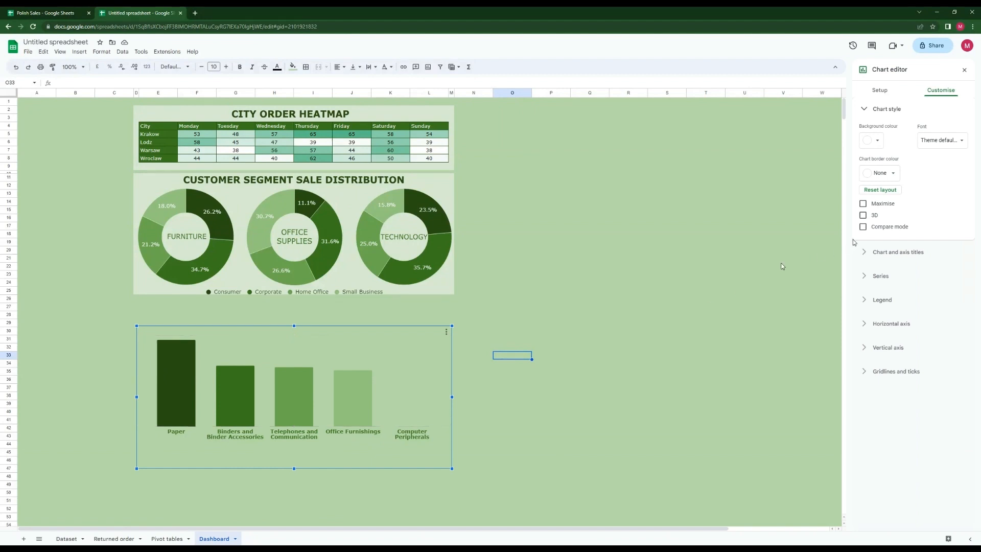
{"action": "left_click", "coordinate": [884, 276]}
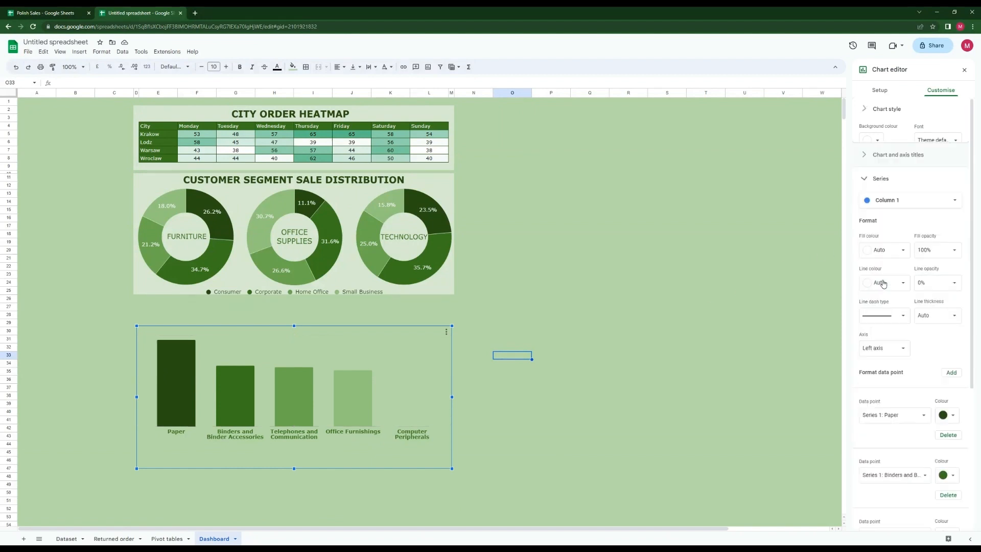
{"action": "scroll", "coordinate": [891, 358], "scroll_direction": "down", "scroll_amount": 8}
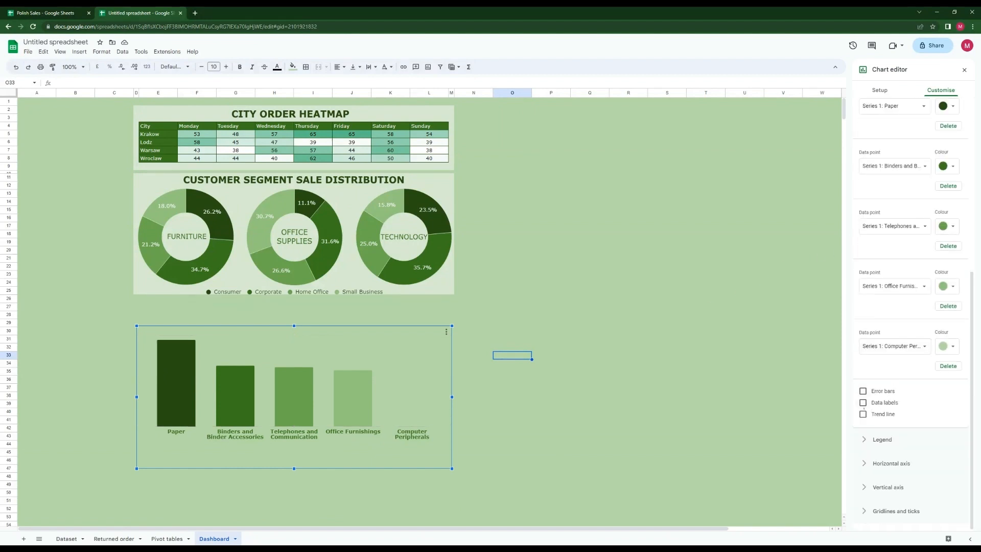
{"action": "left_click", "coordinate": [863, 402]}
{"action": "scroll", "coordinate": [868, 406], "scroll_direction": "down", "scroll_amount": 1}
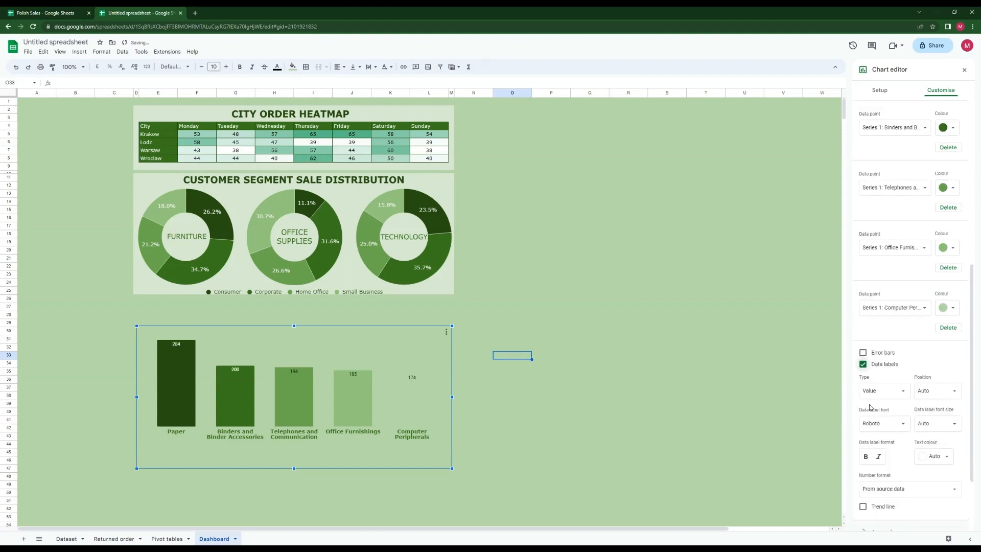
Step: Position the column chart's data labels at the inside base and set them to Verdana, size 16
{"action": "left_click", "coordinate": [900, 392]}
{"action": "left_click", "coordinate": [900, 393]}
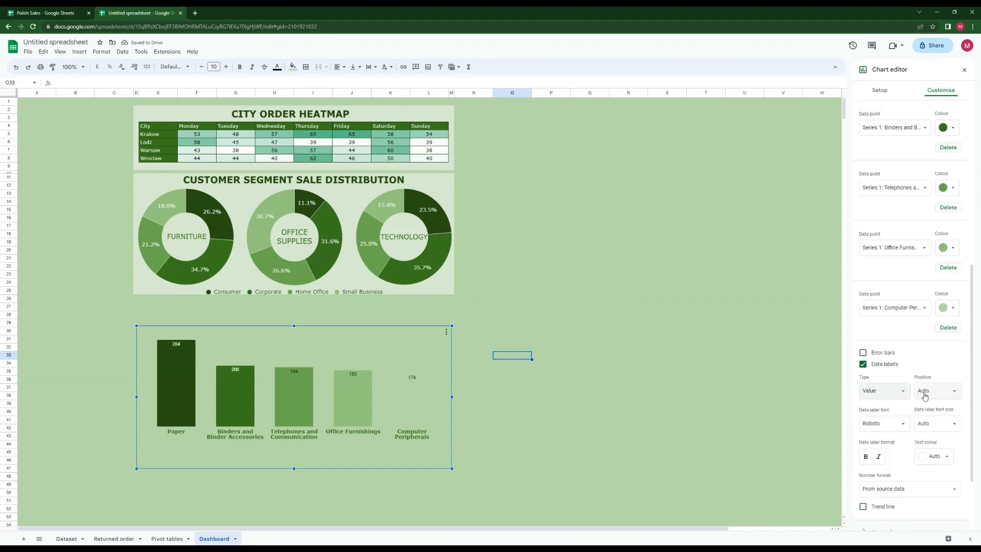
{"action": "left_click", "coordinate": [938, 392]}
{"action": "left_click", "coordinate": [949, 427]}
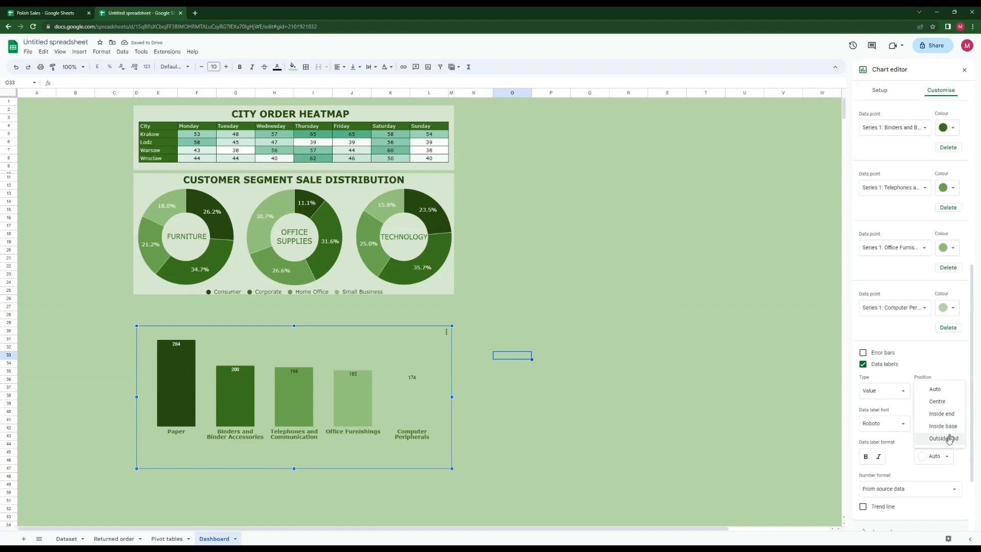
{"action": "left_click", "coordinate": [902, 424]}
{"action": "left_click", "coordinate": [898, 415]}
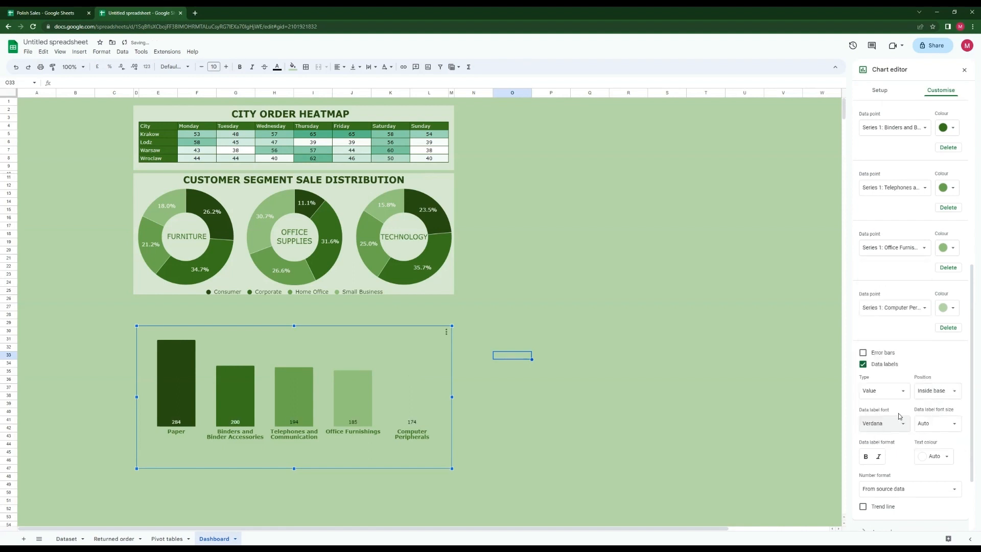
{"action": "left_click", "coordinate": [958, 429]}
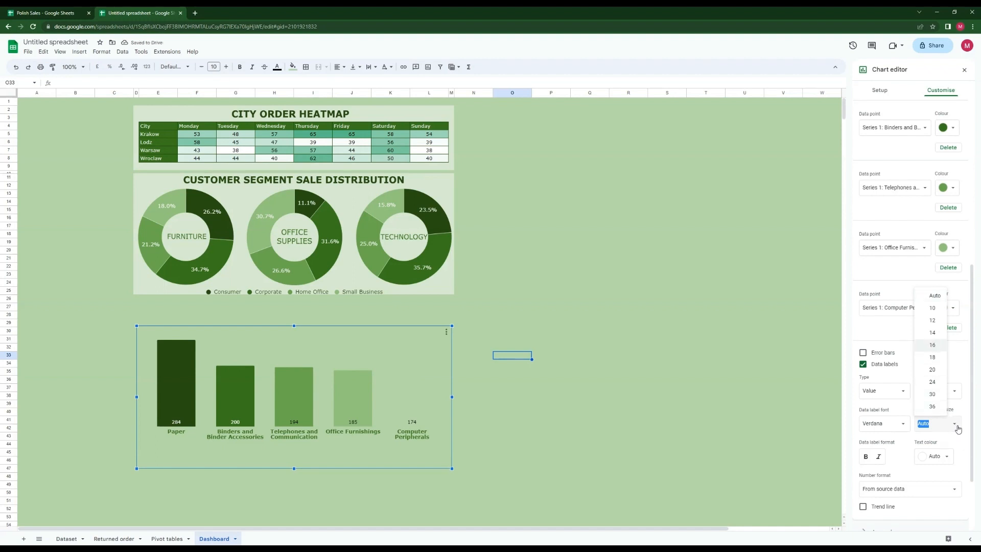
{"action": "left_click", "coordinate": [933, 346]}
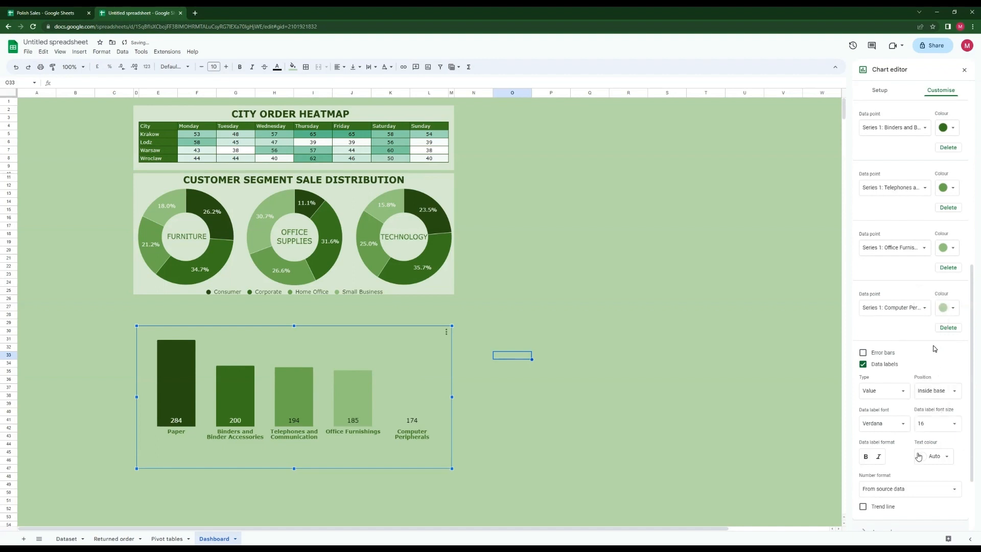
Step: Set the column chart's data label text colour to a very light grey
{"action": "left_click", "coordinate": [939, 457]}
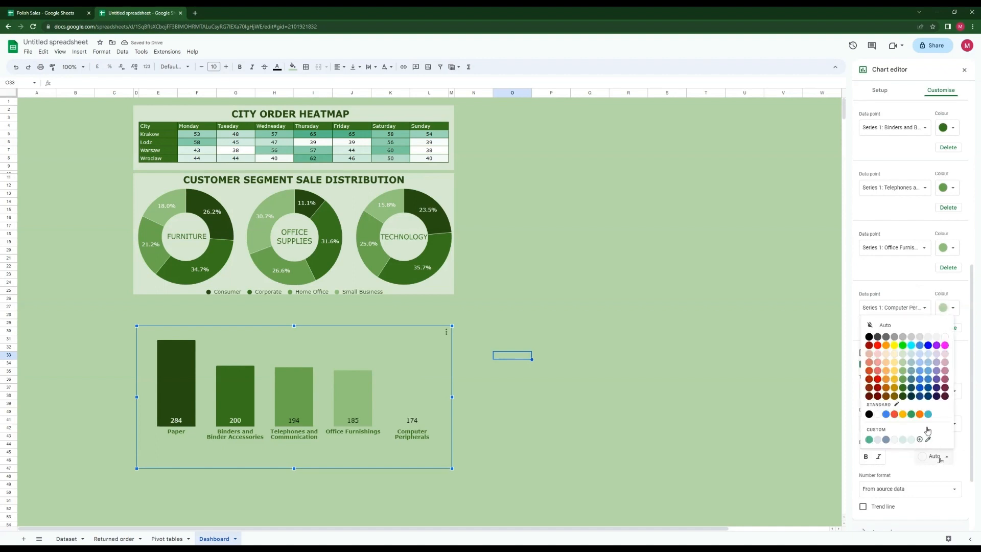
{"action": "left_click", "coordinate": [902, 388]}
{"action": "left_click", "coordinate": [934, 456]}
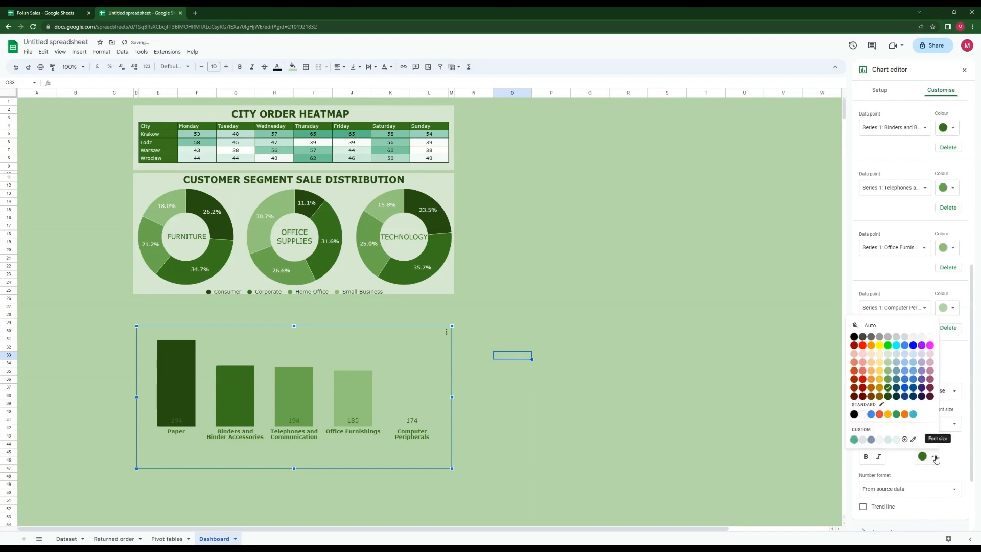
{"action": "left_click", "coordinate": [920, 338]}
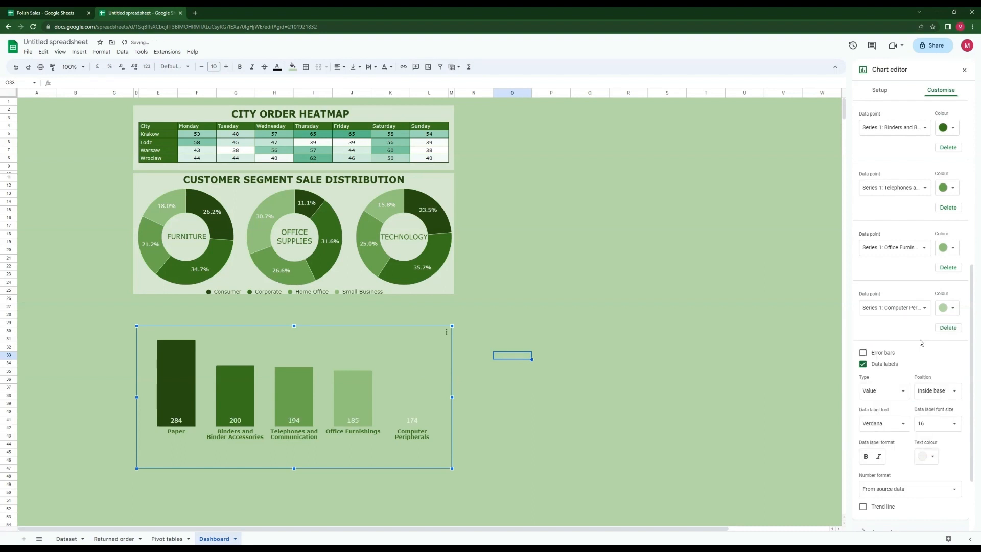
{"action": "scroll", "coordinate": [909, 460], "scroll_direction": "down", "scroll_amount": 1}
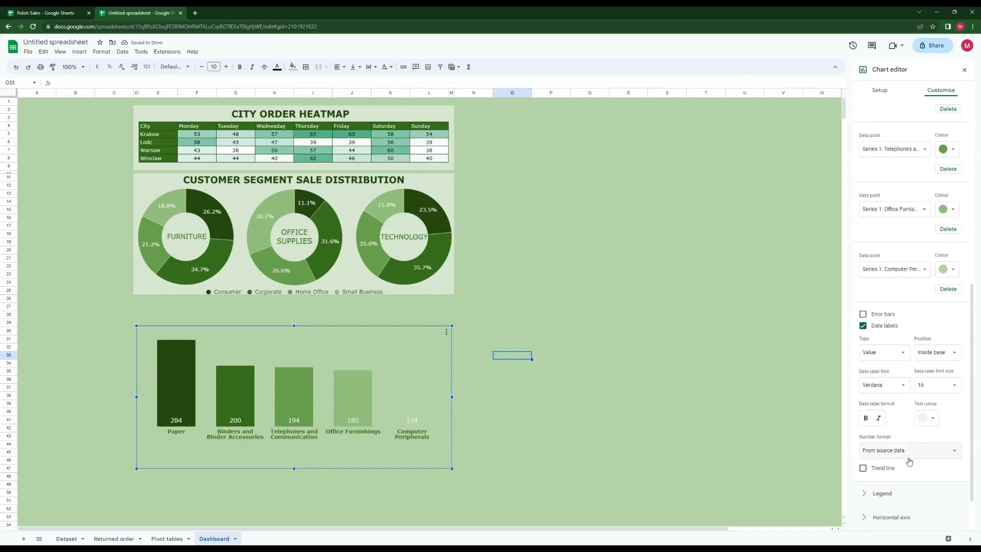
Step: Shrink row 26 to a thin separator and fill D27:M44 with the same pale green as the panels above
{"action": "left_click", "coordinate": [135, 300]}
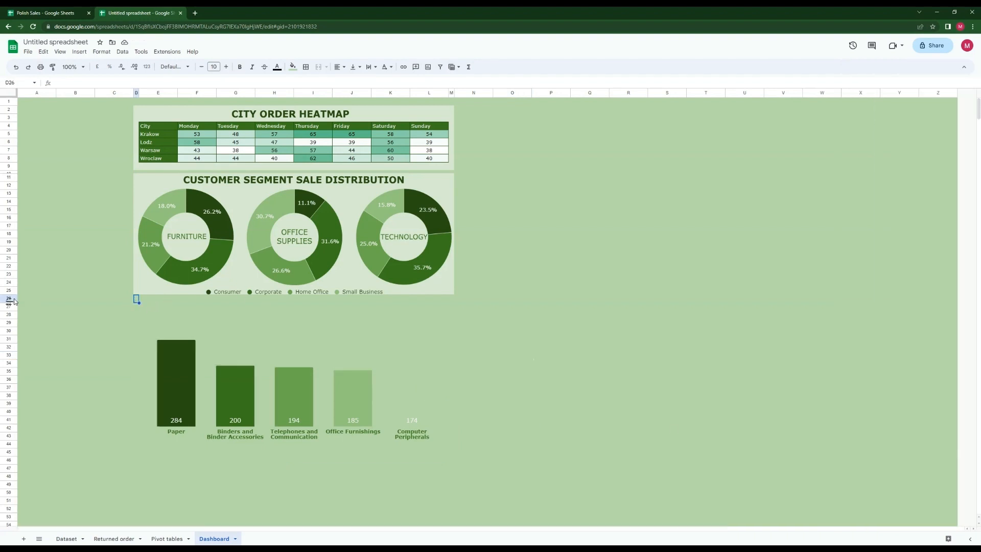
{"action": "left_click_drag", "start_coordinate": [9, 303], "coordinate": [10, 297]}
{"action": "left_click_drag", "start_coordinate": [136, 302], "coordinate": [451, 439]}
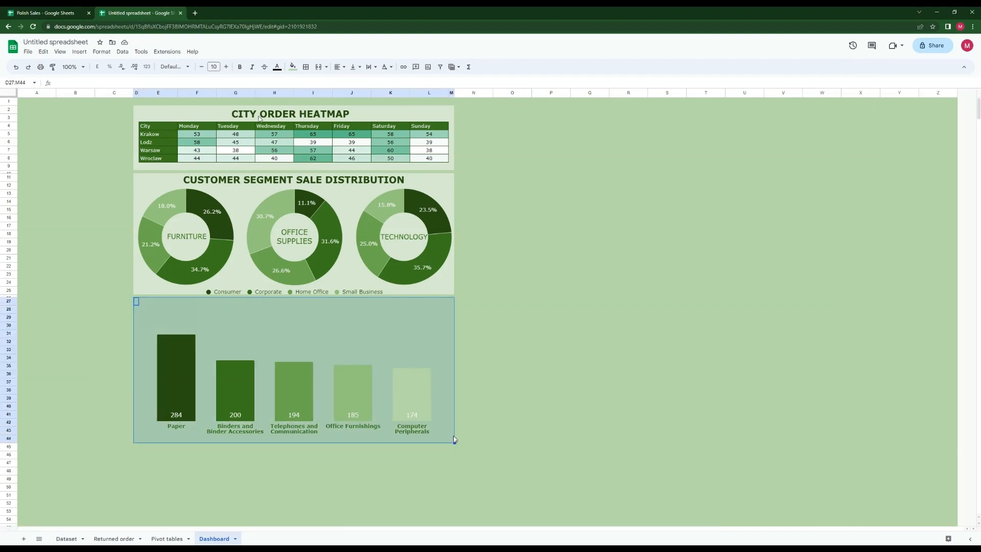
{"action": "left_click", "coordinate": [292, 66]}
{"action": "left_click", "coordinate": [331, 112]}
{"action": "left_click", "coordinate": [550, 333]}
Step: Move and stretch the column chart so its columns span the full width of the new panel and reach higher
{"action": "left_click_drag", "start_coordinate": [327, 323], "coordinate": [322, 322]}
{"action": "left_click_drag", "start_coordinate": [131, 391], "coordinate": [123, 391]}
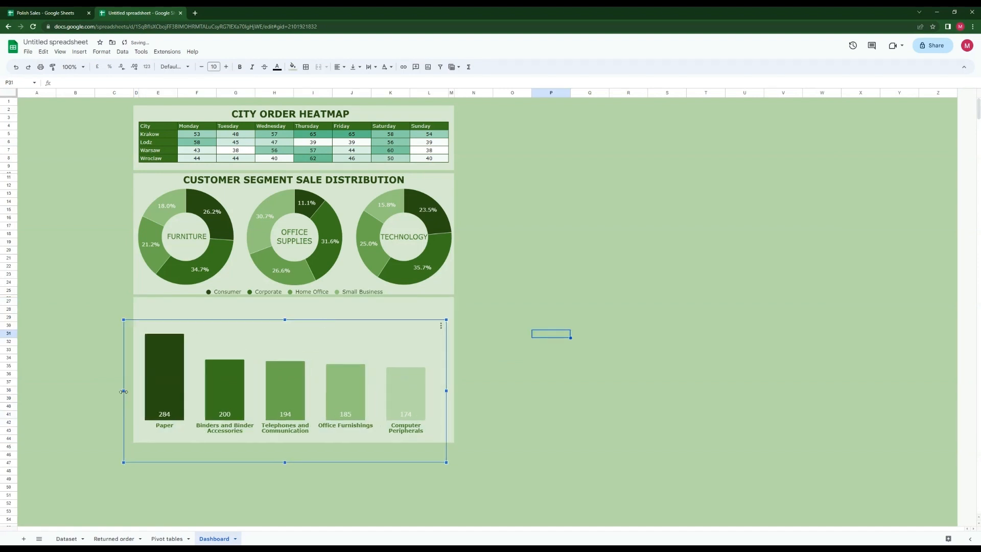
{"action": "left_click_drag", "start_coordinate": [446, 391], "coordinate": [466, 390]}
{"action": "left_click_drag", "start_coordinate": [294, 319], "coordinate": [293, 302]}
{"action": "left_click", "coordinate": [569, 399]}
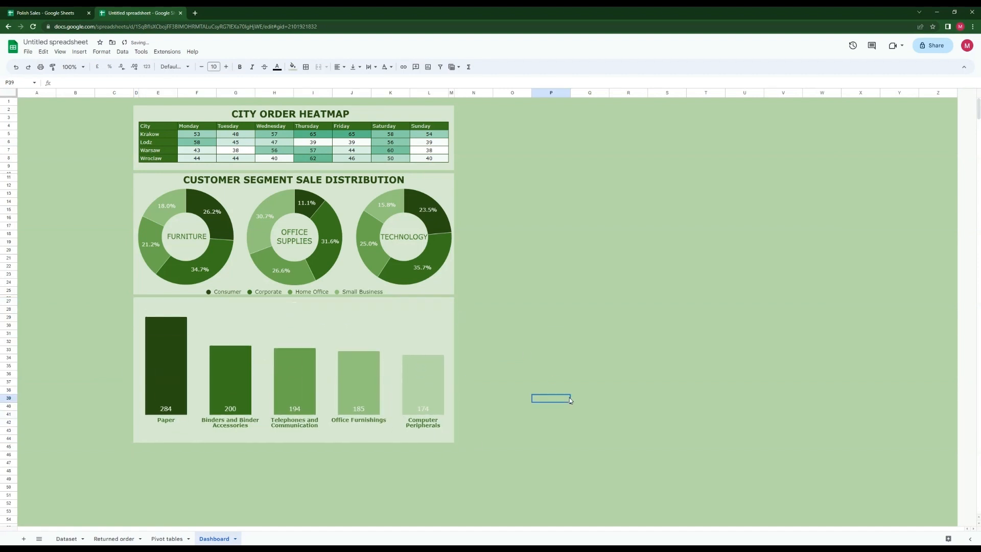
Step: Insert a new drawing containing a text box that reads "TOP 5 PRODUCT CATEGORIES"
{"action": "left_click", "coordinate": [79, 52]}
{"action": "left_click", "coordinate": [113, 157]}
{"action": "left_click", "coordinate": [385, 123]}
{"action": "left_click_drag", "start_coordinate": [326, 187], "coordinate": [483, 250]}
{"action": "type", "text": "TOP 5 PRODUCT CATEGORIES"}
{"action": "mouse_move", "coordinate": [482, 195]}
{"action": "left_mouse_down"}
{"action": "mouse_move", "coordinate": [456, 195]}
{"action": "mouse_move", "coordinate": [508, 203]}
{"action": "mouse_move", "coordinate": [468, 198]}
{"action": "left_mouse_up"}
Step: Enlarge the title text, make it bold and dark green, and save the drawing to the sheet
{"action": "left_click", "coordinate": [531, 123]}
{"action": "left_click", "coordinate": [531, 124]}
{"action": "left_click", "coordinate": [532, 125]}
{"action": "left_click", "coordinate": [532, 124]}
{"action": "left_click", "coordinate": [581, 123]}
{"action": "left_click", "coordinate": [618, 221]}
{"action": "left_click", "coordinate": [544, 124]}
{"action": "left_click", "coordinate": [696, 97]}
Step: Centre the title above the column chart within its panel and extend the chart slightly downward
{"action": "left_click_drag", "start_coordinate": [607, 408], "coordinate": [286, 309]}
{"action": "left_click", "coordinate": [316, 426]}
{"action": "left_click_drag", "start_coordinate": [294, 463], "coordinate": [295, 472]}
{"action": "left_click", "coordinate": [572, 343]}
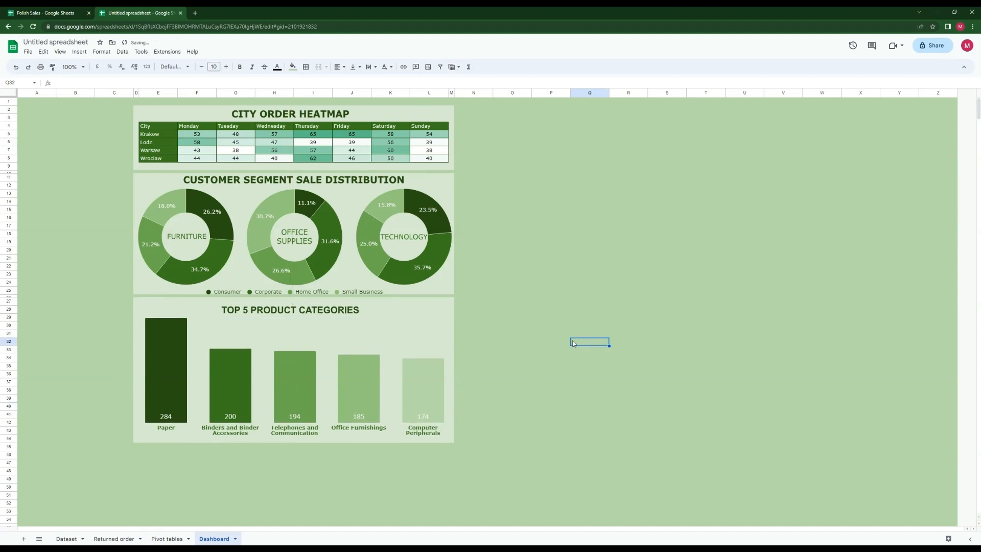
Step: Copy the customer segment pivot table at Q5:R10 on the Pivot tables sheet and paste it at AB5
{"action": "left_click", "coordinate": [167, 538]}
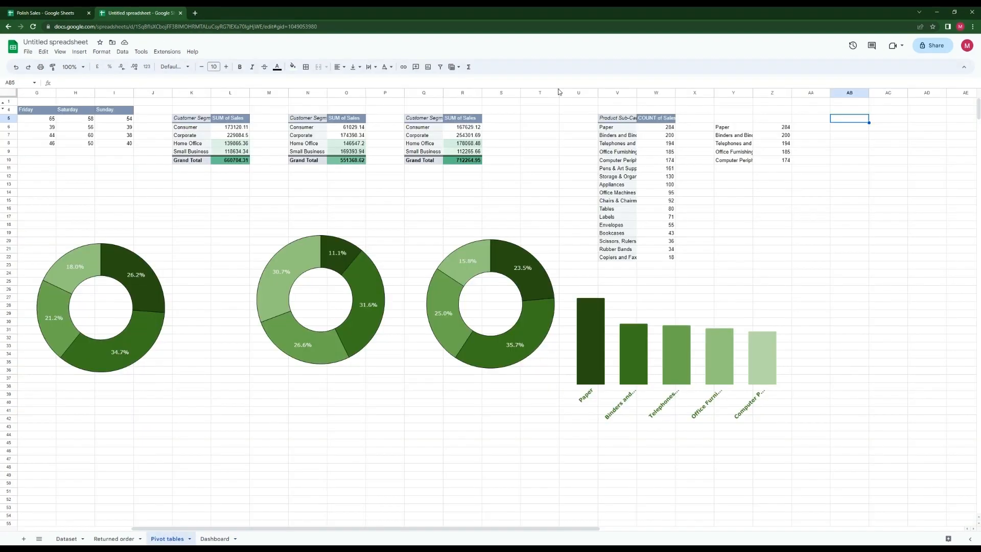
{"action": "left_click_drag", "start_coordinate": [424, 110], "coordinate": [470, 165]}
{"action": "left_click_drag", "start_coordinate": [432, 118], "coordinate": [466, 160]}
{"action": "key", "text": "ctrl+c"}
{"action": "left_click", "coordinate": [843, 128]}
{"action": "left_click", "coordinate": [852, 121]}
{"action": "key", "text": "ctrl+v"}
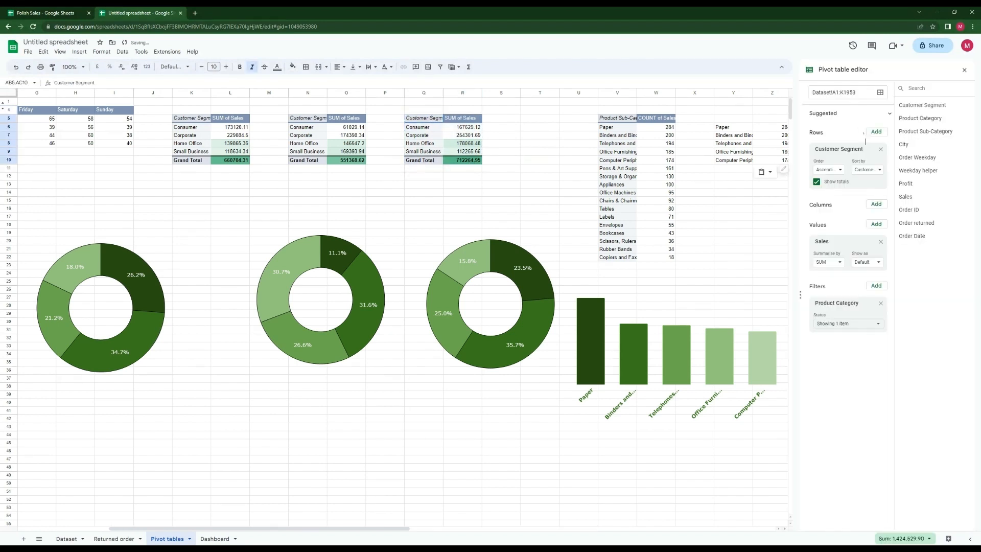
{"action": "left_click_drag", "start_coordinate": [370, 529], "coordinate": [484, 526]}
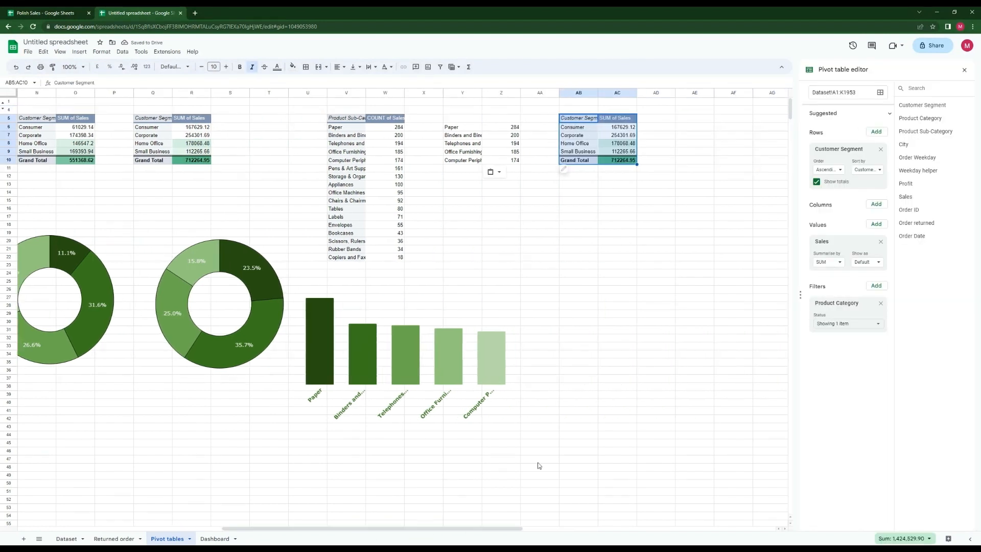
Step: Replace the copied pivot table's fields with Order returned as rows and Order ID added twice as values
{"action": "left_click", "coordinate": [880, 150]}
{"action": "left_click", "coordinate": [880, 190]}
{"action": "left_click", "coordinate": [880, 212]}
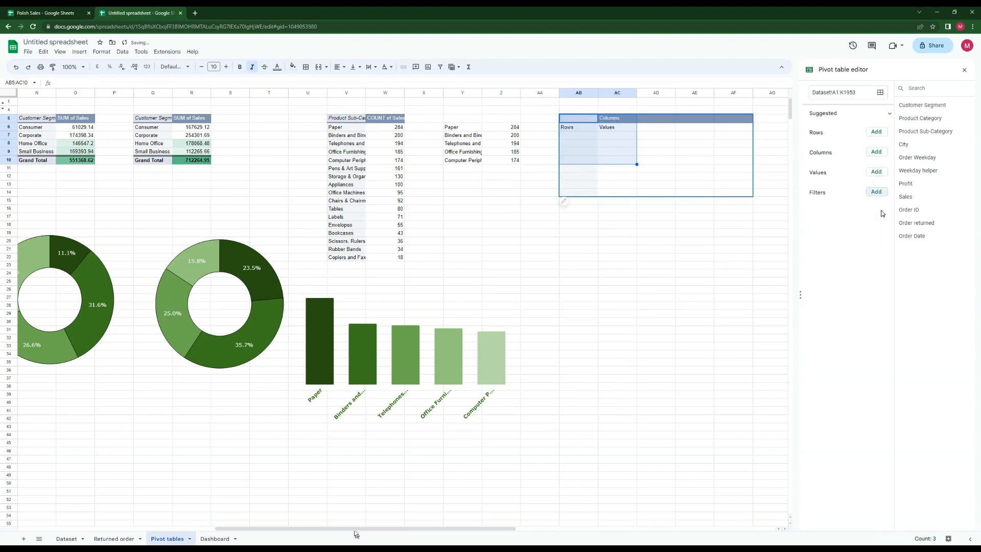
{"action": "left_click_drag", "start_coordinate": [915, 222], "coordinate": [839, 142]}
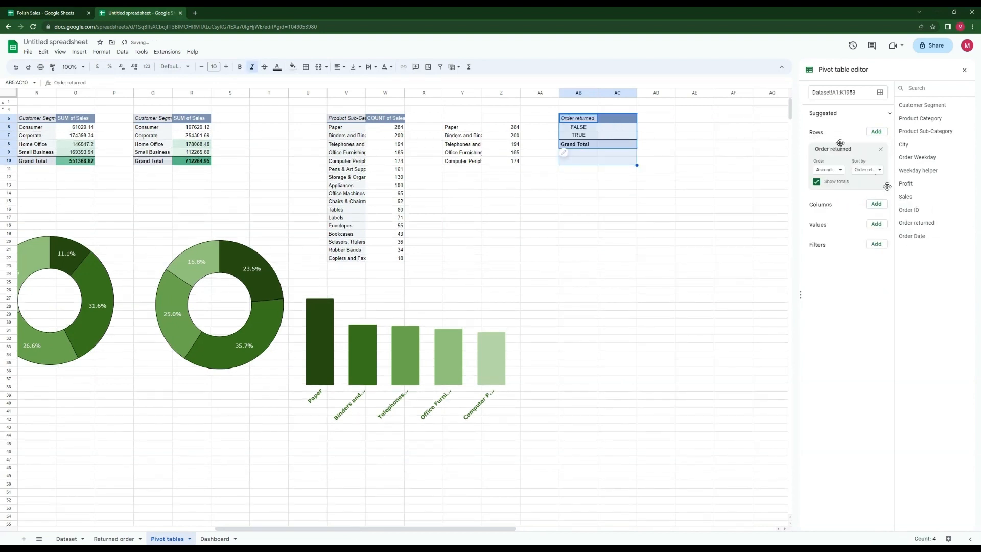
{"action": "left_click_drag", "start_coordinate": [914, 210], "coordinate": [841, 240]}
{"action": "left_click_drag", "start_coordinate": [914, 210], "coordinate": [835, 271]}
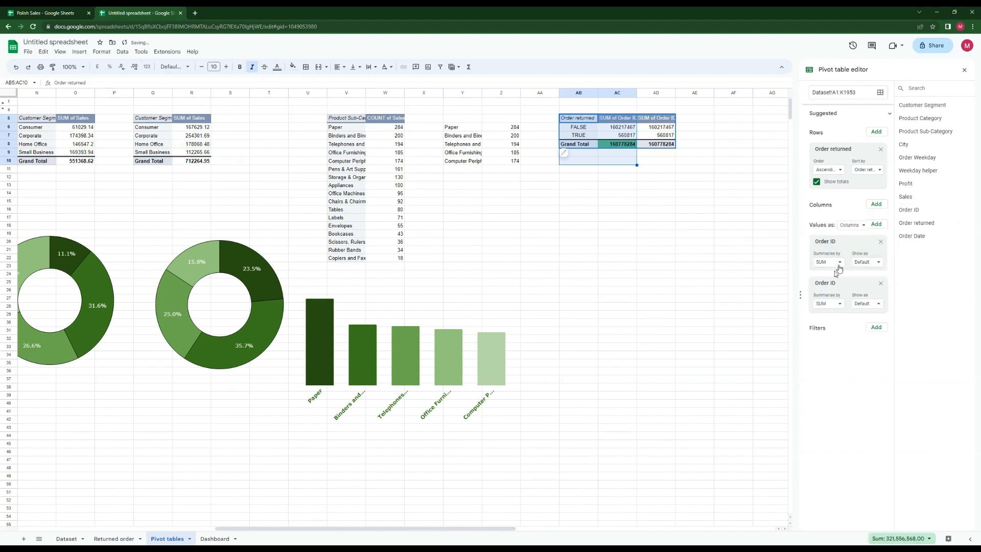
Step: Summarise both Order ID values by COUNTUNIQUE and show the second one as % of column
{"action": "left_click", "coordinate": [828, 261]}
{"action": "left_click", "coordinate": [848, 313]}
{"action": "left_click", "coordinate": [848, 311]}
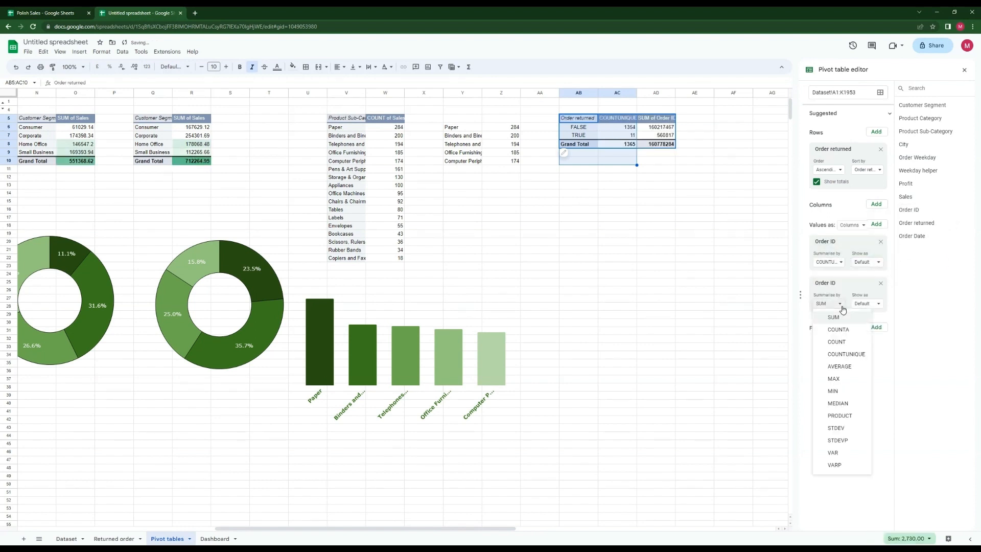
{"action": "left_click", "coordinate": [845, 365]}
{"action": "left_click", "coordinate": [875, 305]}
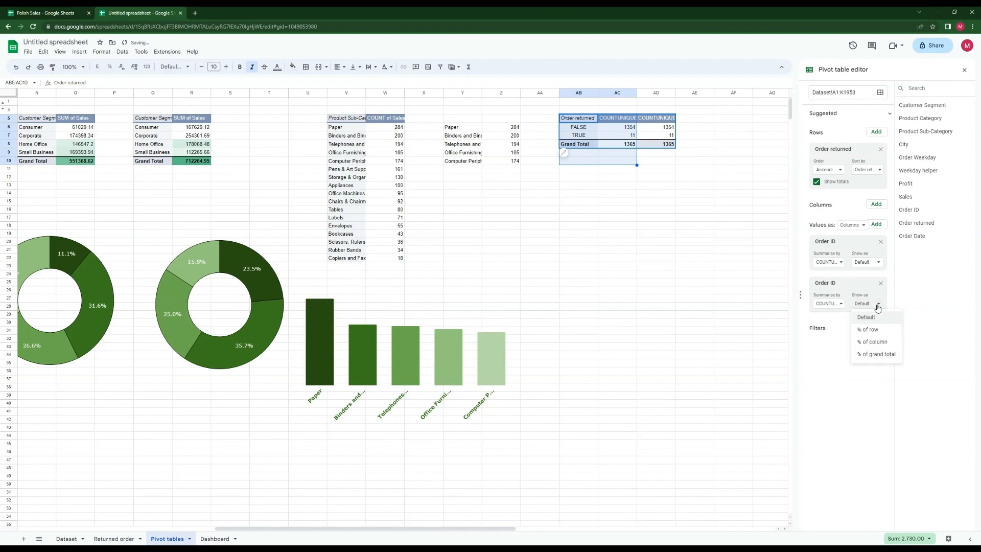
{"action": "left_click", "coordinate": [876, 341]}
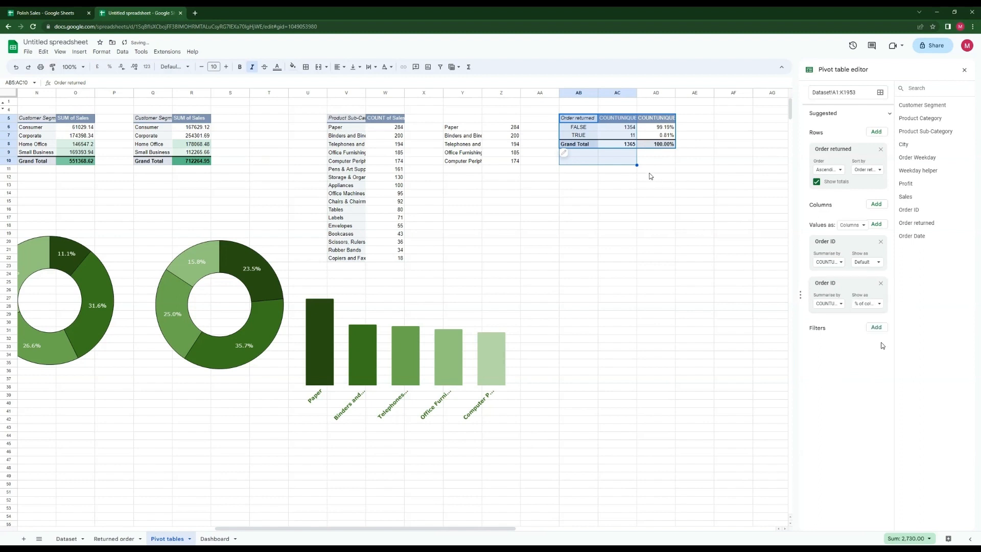
{"action": "left_click", "coordinate": [656, 170]}
Step: On the Dashboard sheet, shrink row 45 to a thin separator and fill D46:M54 with the panels' pale green
{"action": "left_click", "coordinate": [215, 538]}
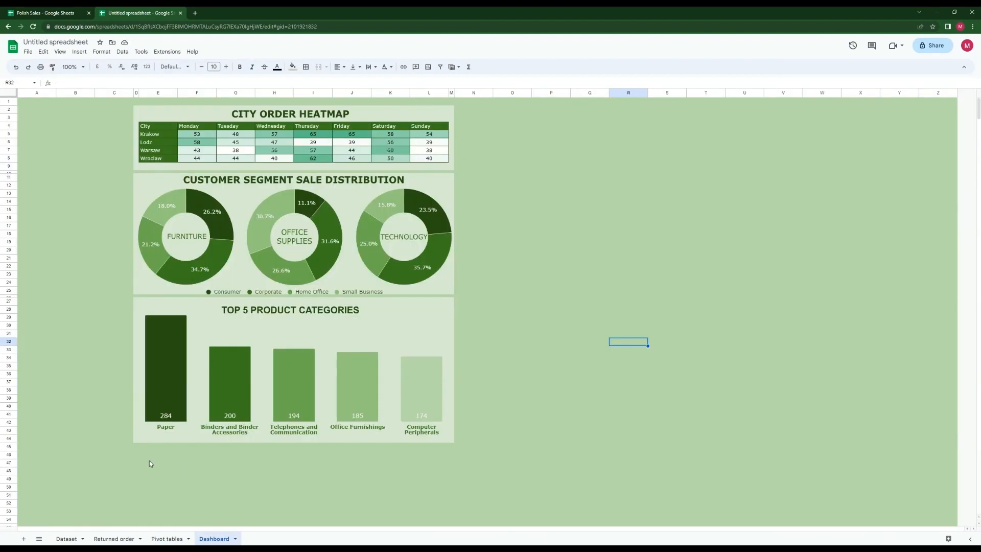
{"action": "left_click", "coordinate": [137, 447]}
{"action": "left_click_drag", "start_coordinate": [8, 445], "coordinate": [8, 443]}
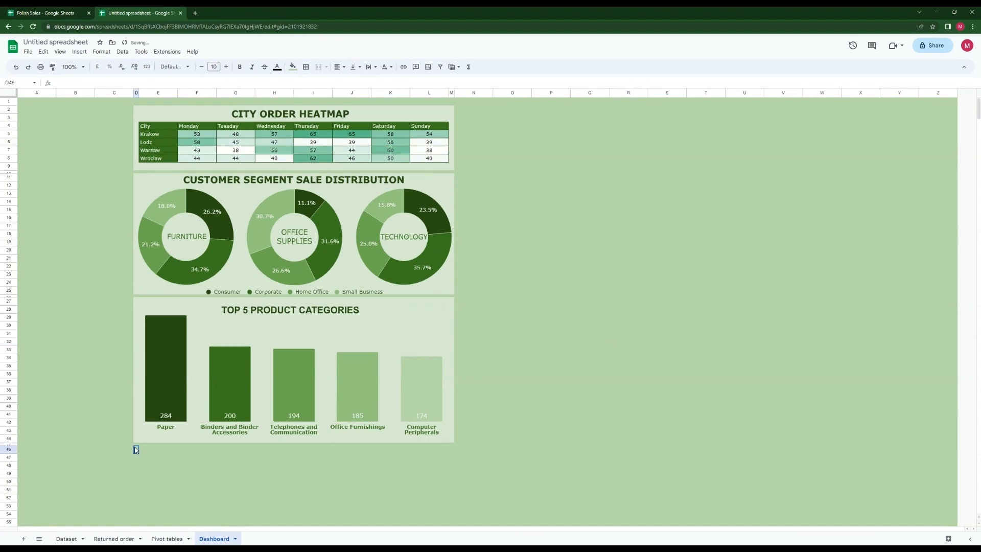
{"action": "left_click_drag", "start_coordinate": [136, 449], "coordinate": [451, 515]}
{"action": "left_click", "coordinate": [292, 67]}
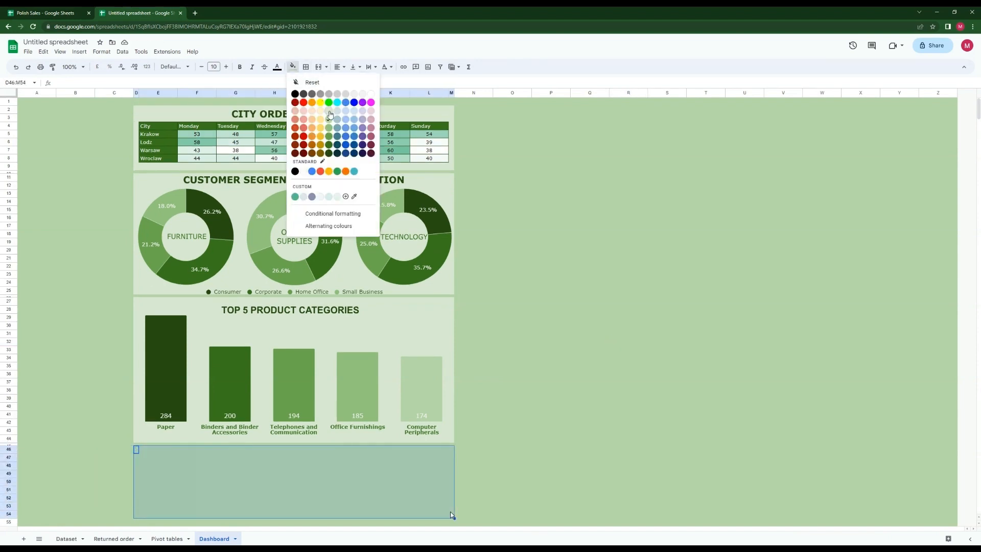
{"action": "left_click", "coordinate": [328, 113]}
Step: Merge cells E47:F54 in the new bottom panel
{"action": "left_click", "coordinate": [156, 449]}
{"action": "left_click", "coordinate": [151, 459]}
{"action": "left_click_drag", "start_coordinate": [197, 472], "coordinate": [193, 516]}
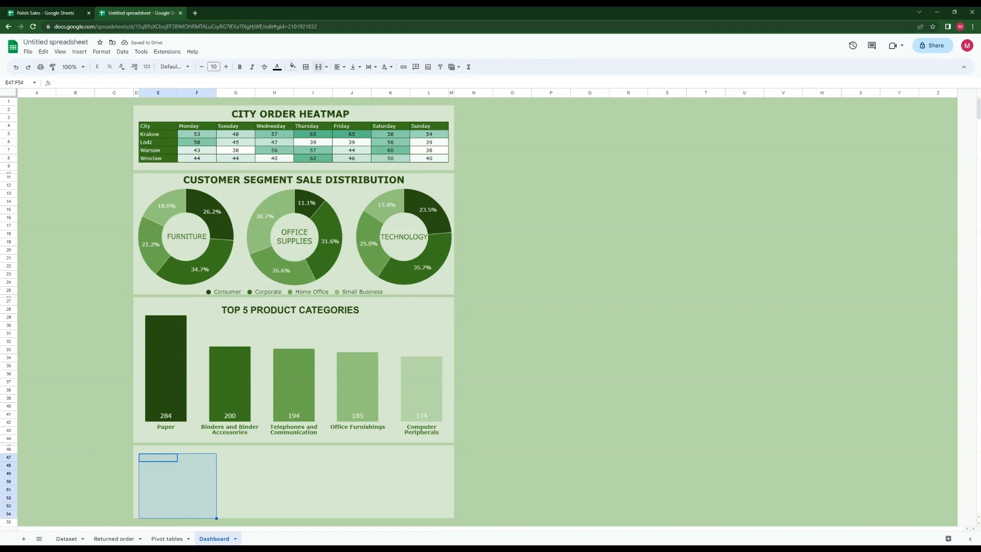
{"action": "left_click", "coordinate": [318, 67]}
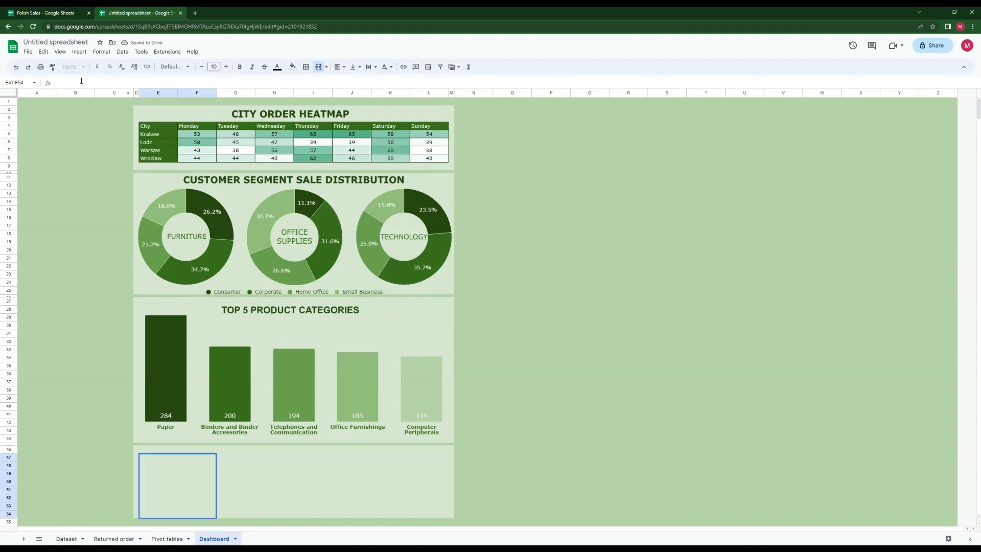
Step: Make the merged cell E47 reference the grand total of unique orders in AC8 of the Pivot tables sheet
{"action": "type", "text": "="}
{"action": "left_click", "coordinate": [167, 539]}
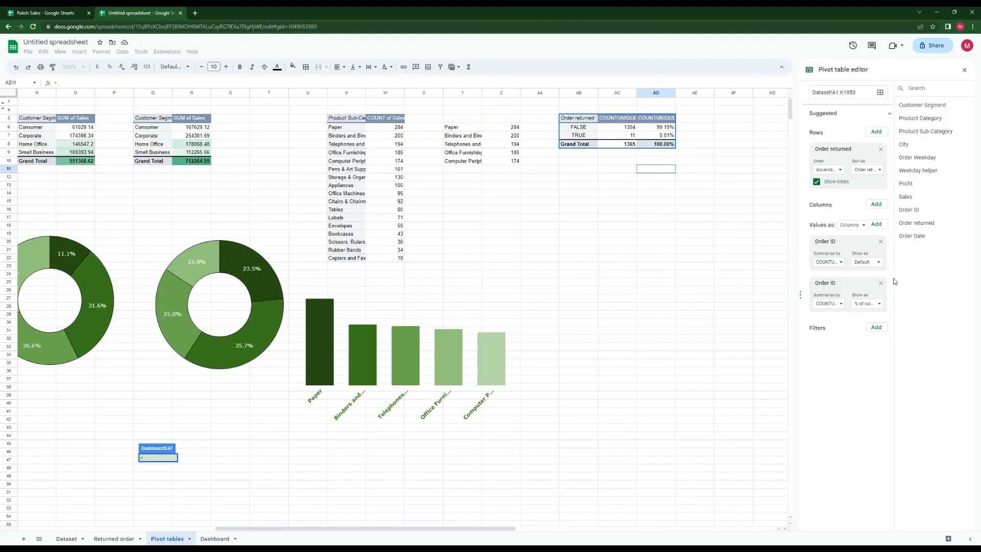
{"action": "left_click", "coordinate": [626, 145]}
{"action": "key", "text": "Return"}
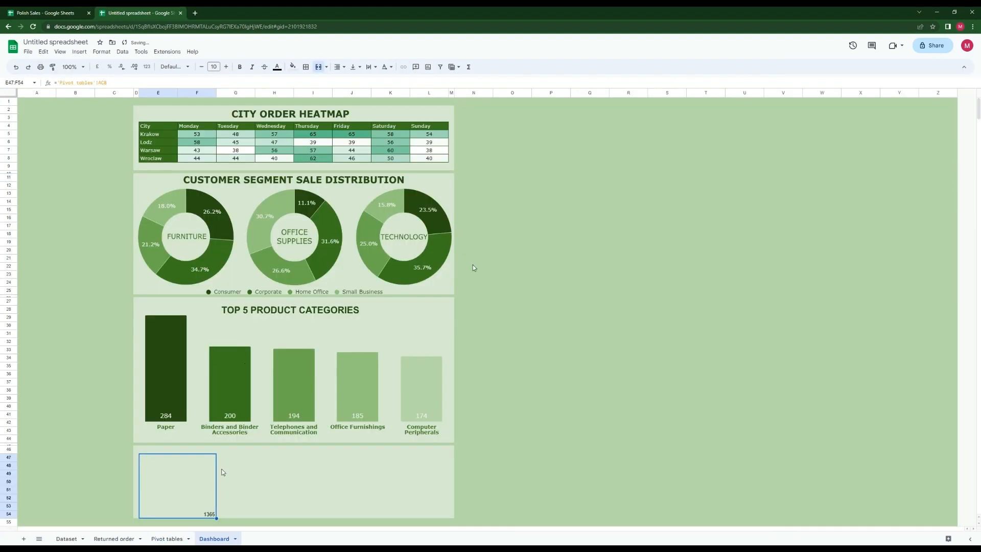
Step: Centre the total orders figure horizontally and set its font to Verdana
{"action": "left_click", "coordinate": [339, 67]}
{"action": "left_click", "coordinate": [351, 82]}
{"action": "left_click", "coordinate": [175, 67]}
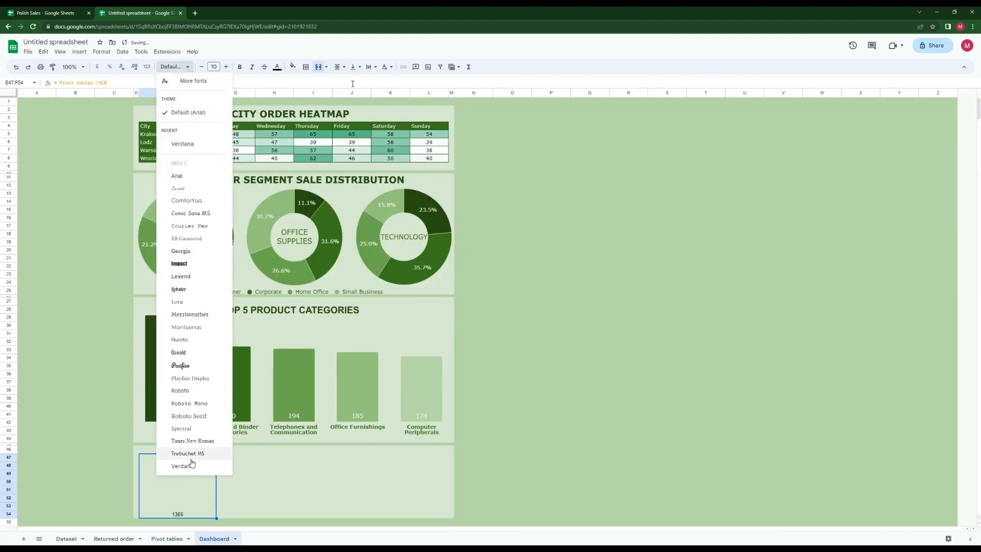
{"action": "left_click", "coordinate": [191, 464]}
{"action": "left_click", "coordinate": [293, 67]}
{"action": "left_click", "coordinate": [329, 155]}
{"action": "key", "text": "ctrl+z"}
Step: Format the total orders figure as dark green bold text at size 40, vertically centred in its cell
{"action": "left_click", "coordinate": [277, 66]}
{"action": "left_click", "coordinate": [313, 155]}
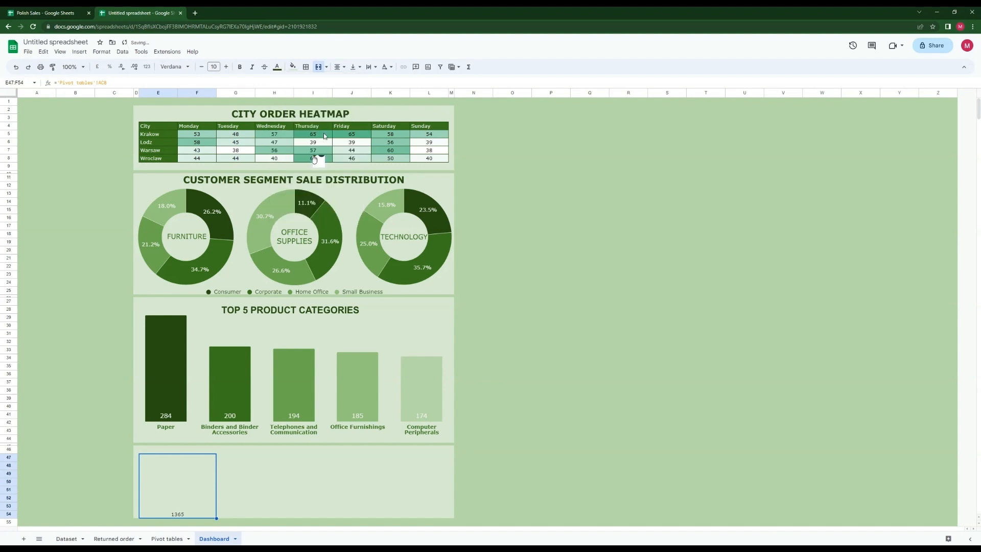
{"action": "left_click", "coordinate": [240, 67]}
{"action": "left_click", "coordinate": [213, 67]}
{"action": "type", "text": "40"}
{"action": "key", "text": "Return"}
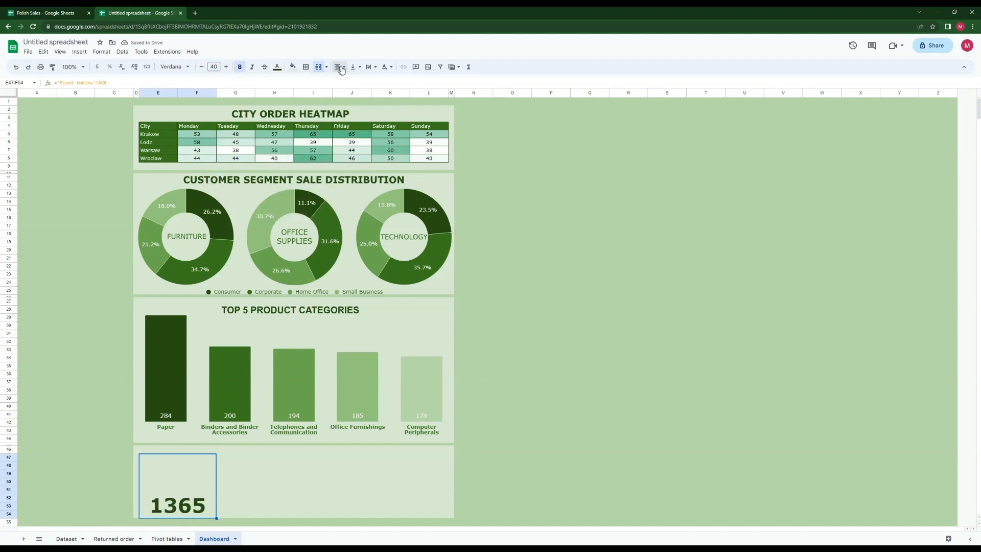
{"action": "left_click", "coordinate": [355, 68]}
{"action": "left_click", "coordinate": [367, 81]}
Step: Copy the formatted figure to H47:I54 and make it reference the TRUE order count in AC7 of the pivot table
{"action": "key", "text": "ctrl+c"}
{"action": "left_click", "coordinate": [269, 457]}
{"action": "key", "text": "ctrl+v"}
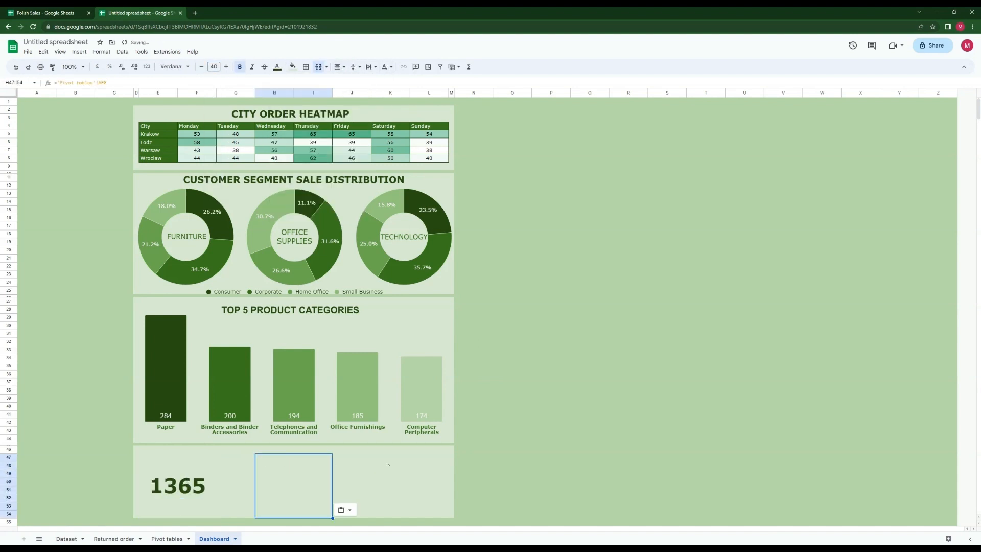
{"action": "type", "text": "="}
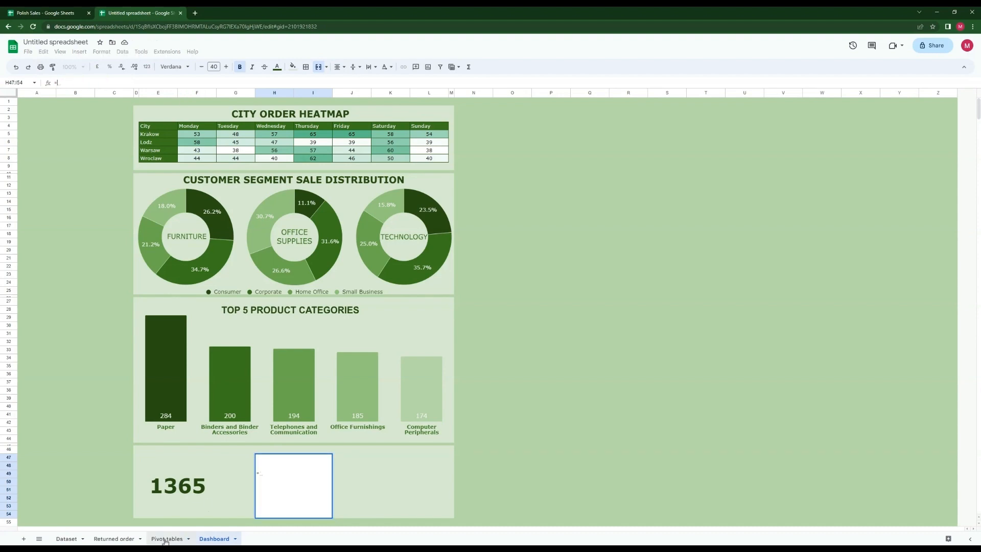
{"action": "left_click", "coordinate": [164, 540]}
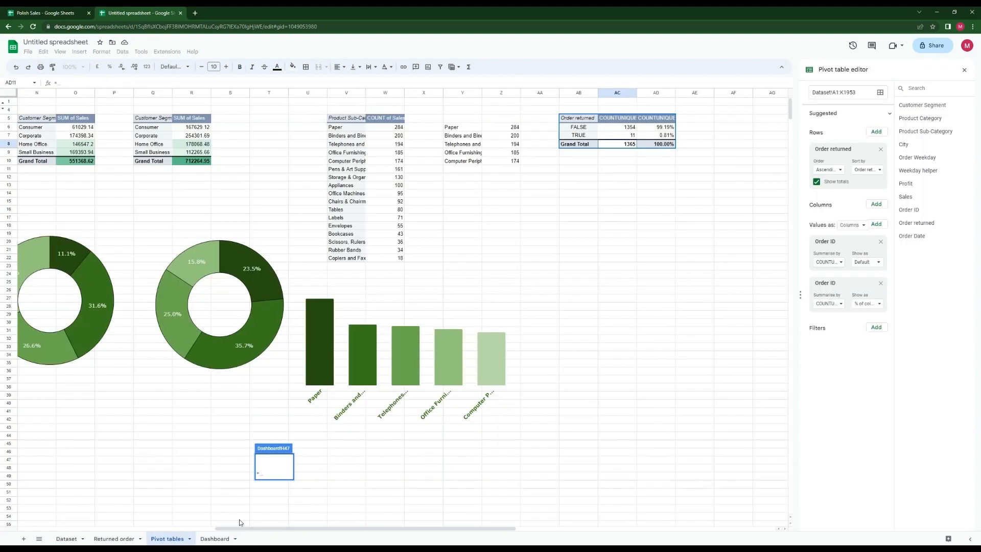
{"action": "left_click", "coordinate": [632, 136]}
{"action": "key", "text": "Return"}
Step: Change the formula in K47 to reference the TRUE percentage in AD7 of the returned-orders pivot table
{"action": "left_click", "coordinate": [409, 485]}
{"action": "left_click_drag", "start_coordinate": [108, 82], "coordinate": [59, 83]}
{"action": "key", "text": "BackSpace"}
{"action": "left_click", "coordinate": [167, 539]}
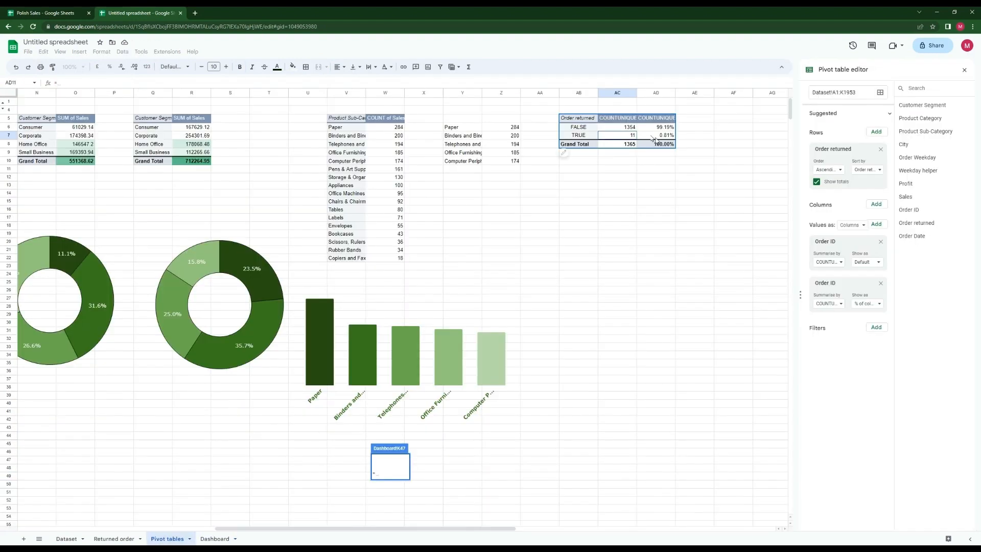
{"action": "left_click", "coordinate": [653, 137]}
{"action": "key", "text": "Return"}
Step: Increase the font size of the returned orders and total orders figures by one point each
{"action": "key", "text": "Left"}
{"action": "key", "text": "Left"}
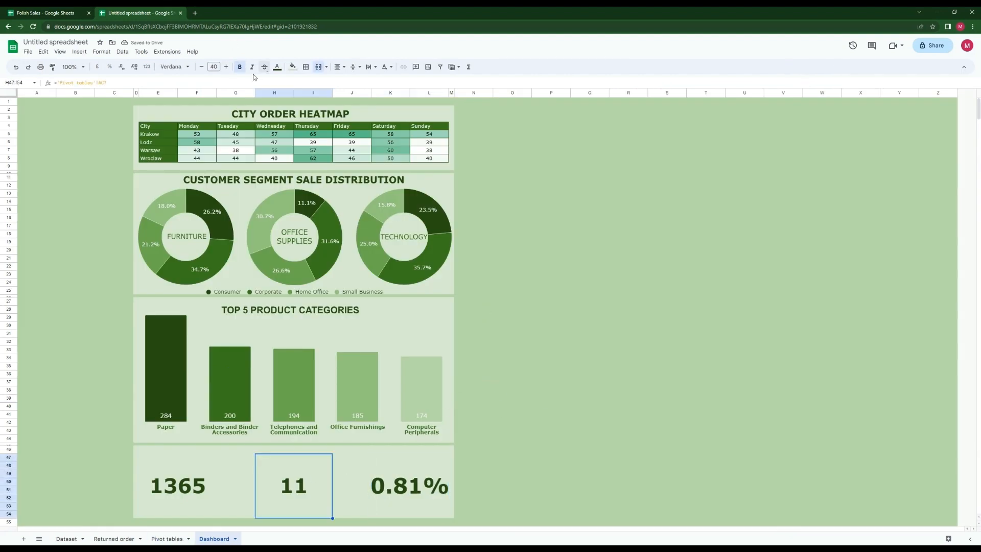
{"action": "left_click", "coordinate": [226, 67]}
{"action": "left_click", "coordinate": [178, 485]}
{"action": "left_click", "coordinate": [226, 67]}
{"action": "left_click", "coordinate": [512, 326]}
{"action": "left_click", "coordinate": [291, 181]}
{"action": "left_click", "coordinate": [352, 210]}
Step: Insert a drawing containing a text box that reads TOTAL ORDERS in Verdana
{"action": "left_click", "coordinate": [60, 51]}
{"action": "left_click", "coordinate": [92, 156]}
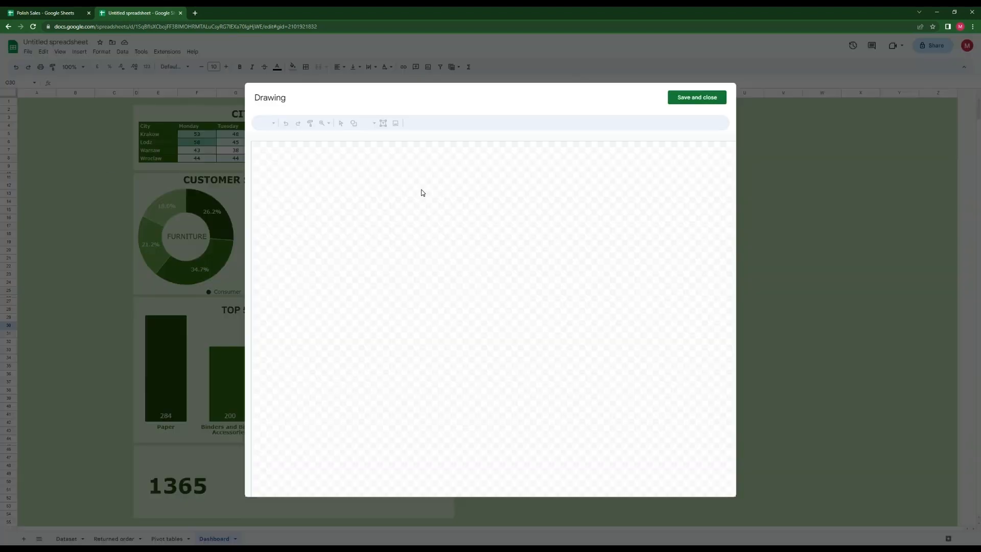
{"action": "left_click", "coordinate": [383, 123]}
{"action": "left_click_drag", "start_coordinate": [335, 194], "coordinate": [491, 210]}
{"action": "type", "text": "TOTAL ORDERS"}
{"action": "left_click", "coordinate": [480, 123]}
{"action": "left_click", "coordinate": [481, 169]}
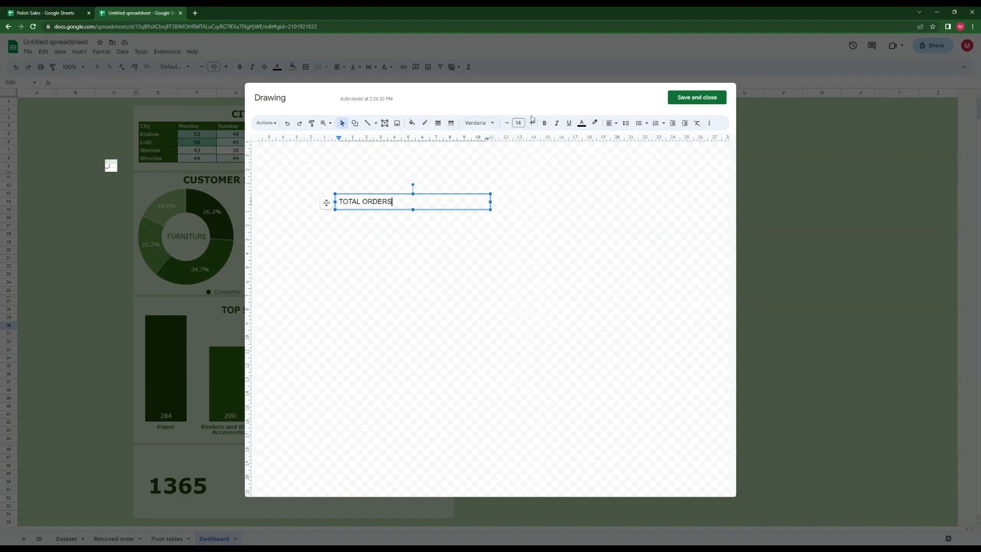
Step: Make the TOTAL ORDERS label size 18, bold and dark green, narrow its box, save it and place it above the total figure
{"action": "left_click", "coordinate": [517, 123]}
{"action": "left_click", "coordinate": [518, 236]}
{"action": "left_click", "coordinate": [545, 123]}
{"action": "left_click", "coordinate": [581, 123]}
{"action": "left_click", "coordinate": [617, 223]}
{"action": "left_click_drag", "start_coordinate": [491, 203], "coordinate": [423, 198]}
{"action": "left_click", "coordinate": [696, 98]}
{"action": "left_click", "coordinate": [549, 320]}
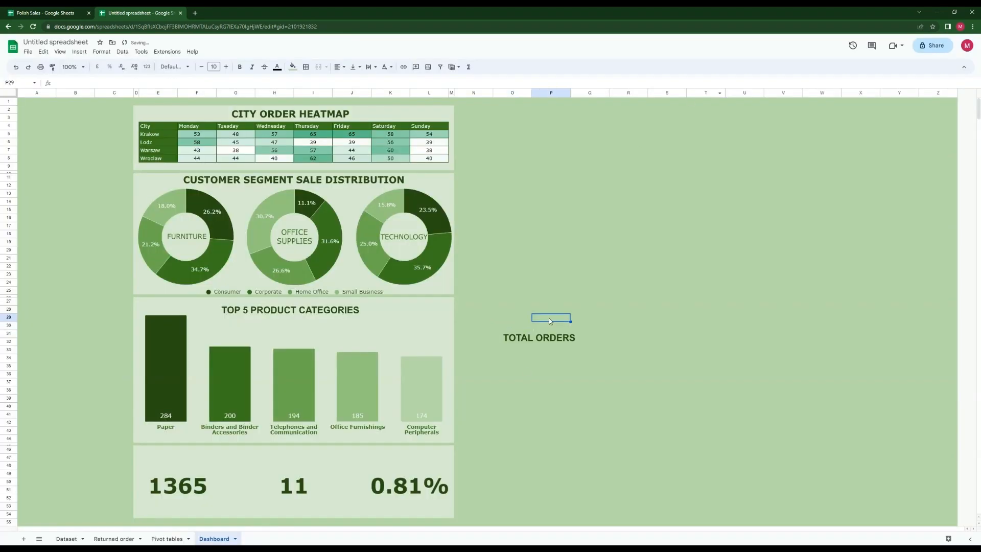
{"action": "left_click_drag", "start_coordinate": [539, 338], "coordinate": [181, 460]}
Step: Insert a second drawing with a text box that reads RETURNED ORDERS
{"action": "left_click", "coordinate": [515, 327]}
{"action": "left_click", "coordinate": [79, 51]}
{"action": "left_click", "coordinate": [102, 156]}
{"action": "left_click", "coordinate": [384, 123]}
{"action": "type", "text": "R"}
{"action": "mouse_move", "coordinate": [298, 183]}
{"action": "left_mouse_down"}
{"action": "mouse_move", "coordinate": [536, 198]}
{"action": "mouse_move", "coordinate": [378, 191]}
{"action": "mouse_move", "coordinate": [409, 196]}
{"action": "left_mouse_up"}
{"action": "type", "text": "ETURNED ORDERS"}
Step: Format the RETURNED ORDERS label as Verdana 18, dark green and bold, save it and place it above the returned orders figure
{"action": "left_click", "coordinate": [479, 123]}
{"action": "left_click", "coordinate": [481, 169]}
{"action": "left_click", "coordinate": [517, 123]}
{"action": "left_click", "coordinate": [518, 235]}
{"action": "left_click", "coordinate": [582, 123]}
{"action": "left_click", "coordinate": [618, 223]}
{"action": "left_click", "coordinate": [545, 123]}
{"action": "left_click", "coordinate": [680, 99]}
{"action": "left_click_drag", "start_coordinate": [554, 337], "coordinate": [289, 460]}
Step: Try to add a third drawing with a text box that reads % OF ORDERS RETURNED
{"action": "left_click", "coordinate": [551, 406]}
{"action": "left_click", "coordinate": [79, 51]}
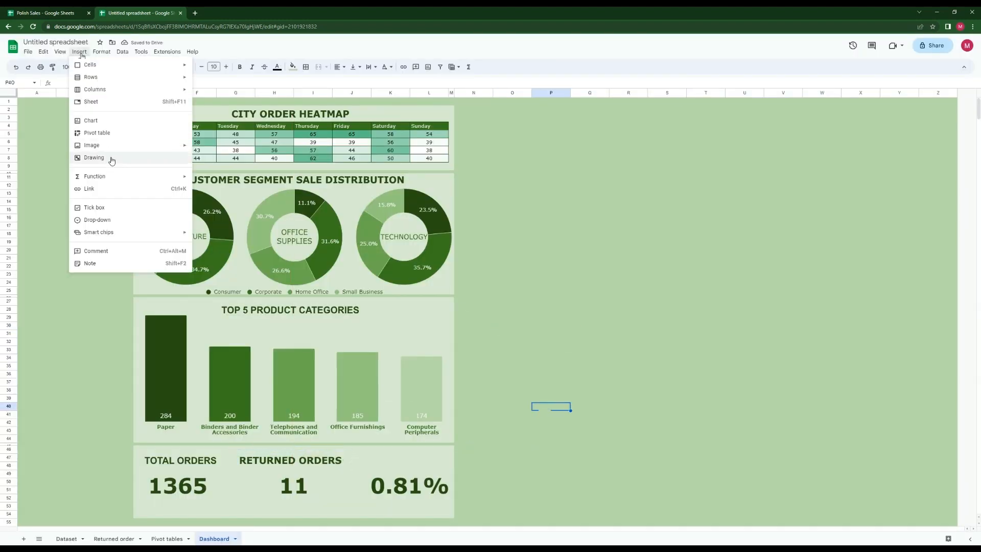
{"action": "left_click", "coordinate": [111, 159]}
{"action": "left_click", "coordinate": [384, 123]}
{"action": "left_click_drag", "start_coordinate": [339, 188], "coordinate": [463, 247]}
{"action": "type", "text": "% OF ORDERS RETURNED"}
Step: Try to format the percentage label as Verdana 18, dark green and bold, and place it in the bottom panel
{"action": "left_click", "coordinate": [479, 123]}
{"action": "left_click", "coordinate": [498, 475]}
{"action": "left_click", "coordinate": [518, 123]}
{"action": "left_click", "coordinate": [518, 235]}
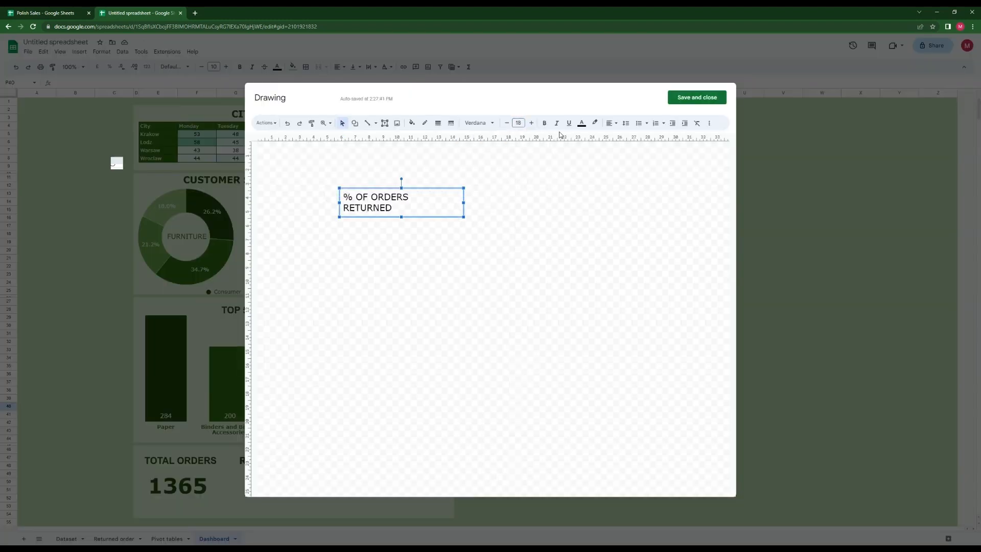
{"action": "left_click", "coordinate": [581, 123]}
{"action": "left_click", "coordinate": [618, 223]}
{"action": "left_click", "coordinate": [544, 123]}
{"action": "mouse_move", "coordinate": [464, 203]}
{"action": "left_mouse_down"}
{"action": "mouse_move", "coordinate": [505, 202]}
{"action": "mouse_move", "coordinate": [477, 197]}
{"action": "left_mouse_up"}
{"action": "left_click", "coordinate": [697, 98]}
{"action": "left_click", "coordinate": [589, 406]}
{"action": "left_click_drag", "start_coordinate": [602, 410], "coordinate": [464, 453]}
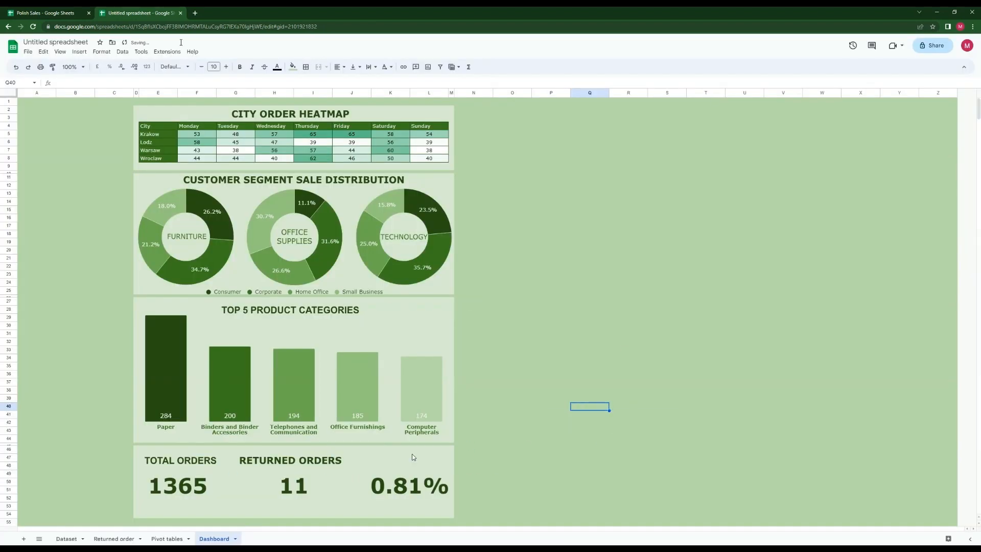
Step: Insert a new drawing with a text box that reads % OF ORDERS RETURNED
{"action": "left_click", "coordinate": [80, 52]}
{"action": "left_click", "coordinate": [112, 160]}
{"action": "left_click", "coordinate": [385, 123]}
{"action": "type", "text": "% OF ORDERS RETURNED"}
{"action": "mouse_move", "coordinate": [327, 173]}
{"action": "left_mouse_down"}
{"action": "mouse_move", "coordinate": [512, 190]}
{"action": "mouse_move", "coordinate": [421, 180]}
{"action": "left_mouse_up"}
Step: Format the % OF ORDERS RETURNED label as centred, bold, dark green Verdana, save it and place it above the percentage figure
{"action": "left_click", "coordinate": [479, 123]}
{"action": "left_click", "coordinate": [499, 475]}
{"action": "left_click", "coordinate": [581, 123]}
{"action": "left_click", "coordinate": [618, 223]}
{"action": "left_click", "coordinate": [544, 123]}
{"action": "left_click", "coordinate": [611, 123]}
{"action": "left_click", "coordinate": [621, 137]}
{"action": "left_click", "coordinate": [697, 98]}
{"action": "left_click_drag", "start_coordinate": [626, 425], "coordinate": [399, 459]}
{"action": "left_click", "coordinate": [628, 398]}
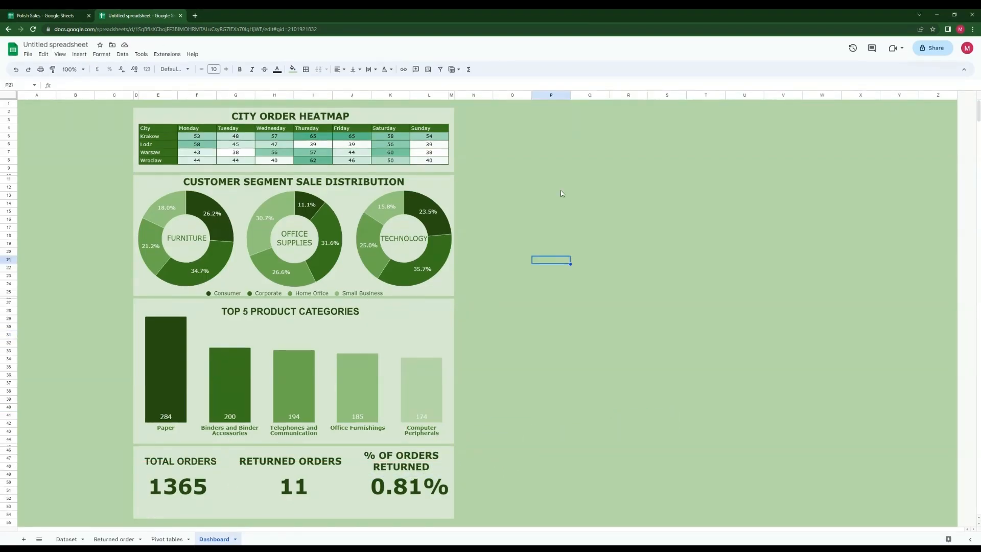
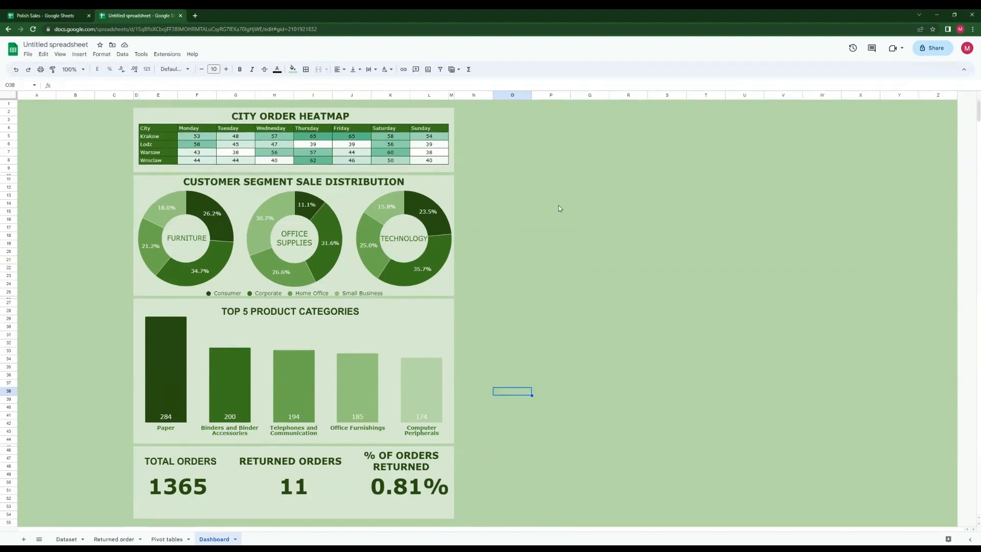
Step: Insert the outline map of Poland over the cells, shrink it and move it to the empty area beside the dashboard panels
{"action": "left_click", "coordinate": [559, 205]}
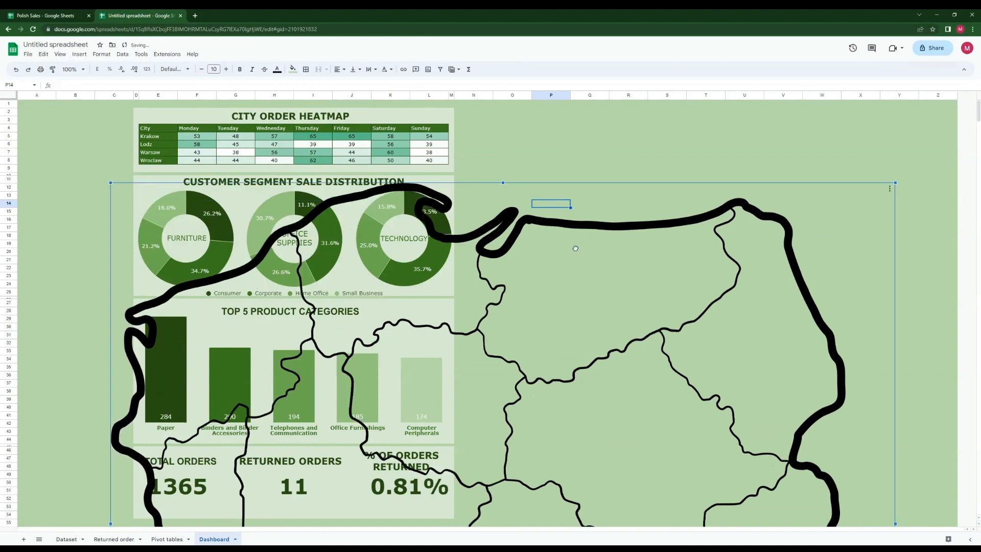
{"action": "left_click_drag", "start_coordinate": [724, 204], "coordinate": [722, 319]}
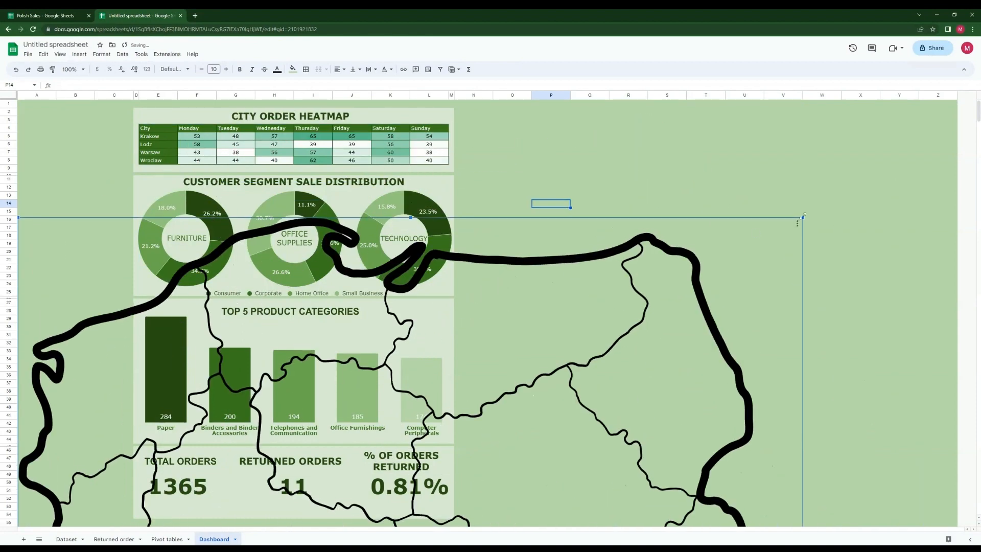
{"action": "left_click_drag", "start_coordinate": [803, 217], "coordinate": [501, 480]}
{"action": "left_click_drag", "start_coordinate": [324, 502], "coordinate": [645, 161]}
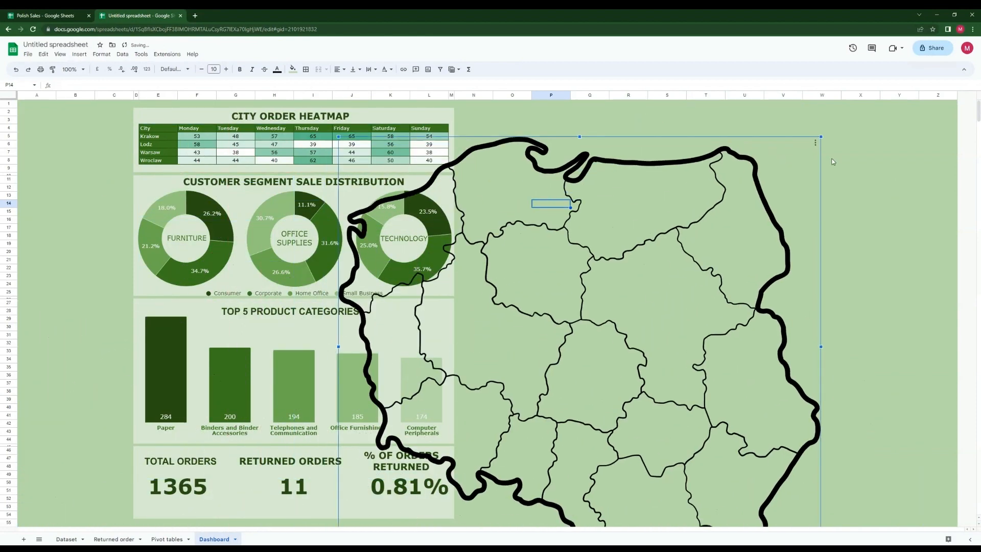
{"action": "left_click_drag", "start_coordinate": [820, 137], "coordinate": [866, 278]}
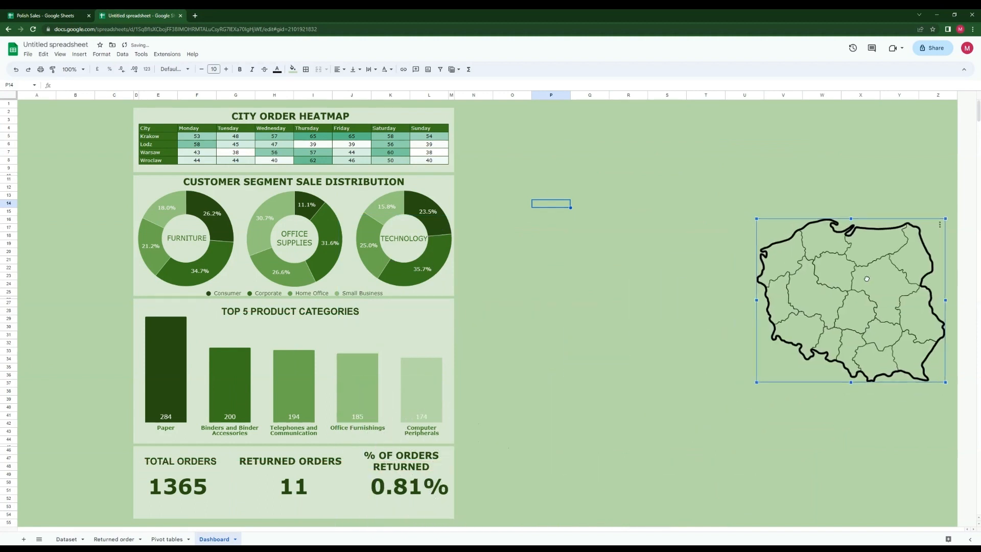
Step: Narrow column N to a thin separator and fill O2:V38 with the panels' pale green
{"action": "left_click", "coordinate": [470, 109]}
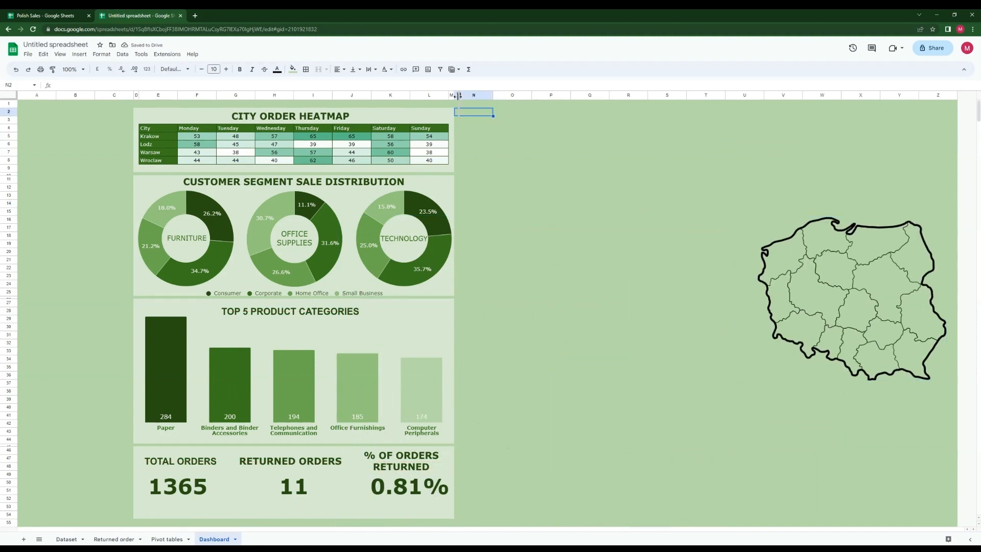
{"action": "left_click_drag", "start_coordinate": [457, 95], "coordinate": [739, 393]}
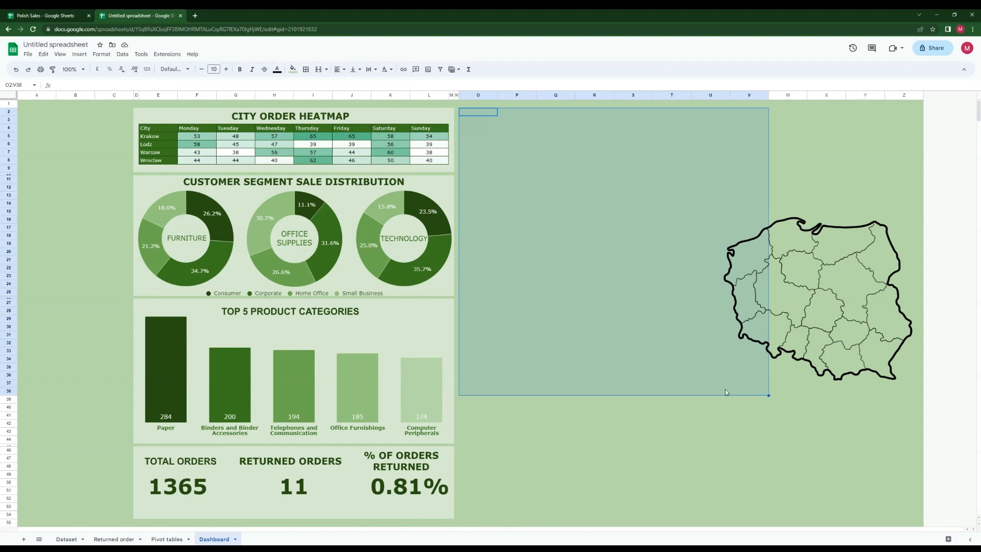
{"action": "left_click", "coordinate": [293, 70]}
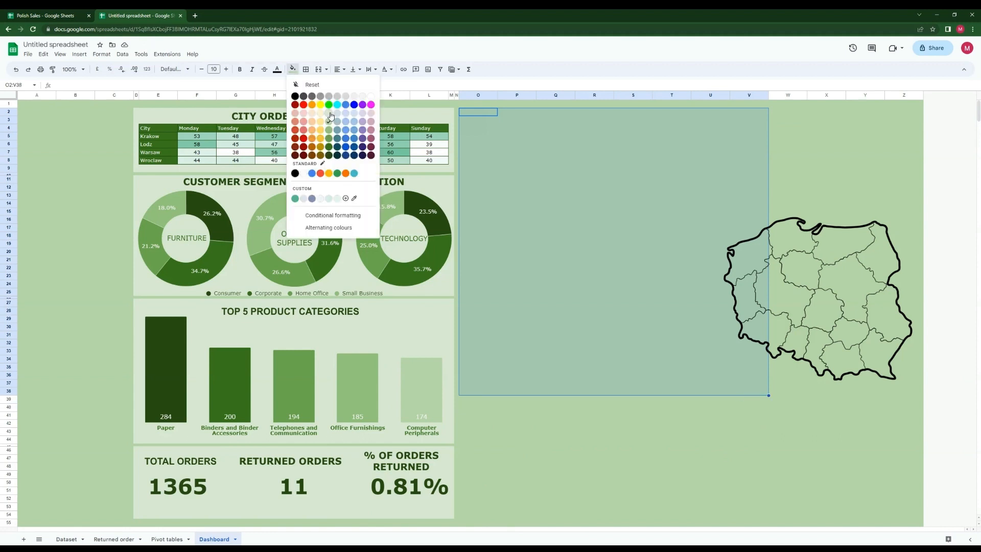
{"action": "left_click", "coordinate": [330, 116]}
Step: Move the Poland map into the new pale green panel and enlarge it to span the panel's width
{"action": "left_click_drag", "start_coordinate": [849, 304], "coordinate": [557, 175]}
{"action": "left_click", "coordinate": [864, 259]}
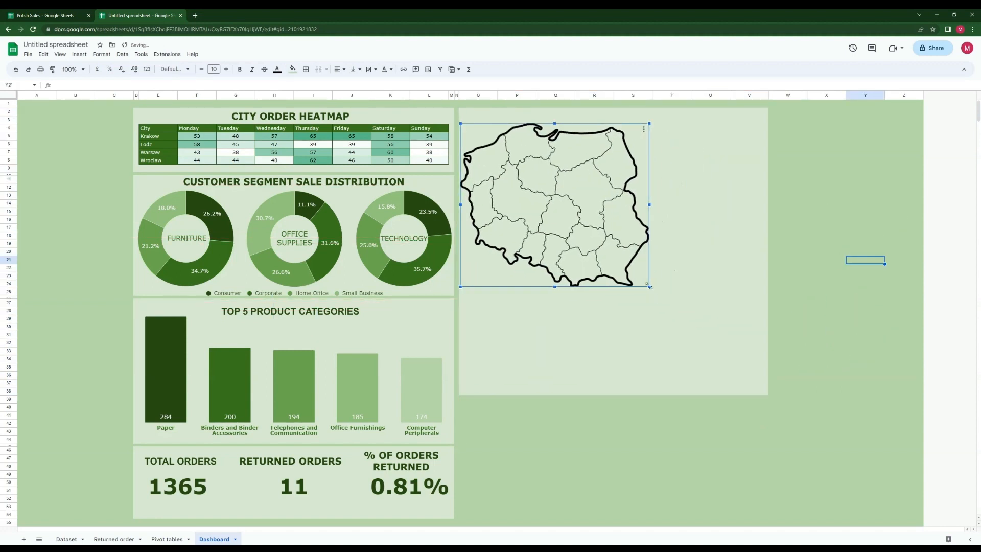
{"action": "left_click_drag", "start_coordinate": [647, 287], "coordinate": [764, 364]}
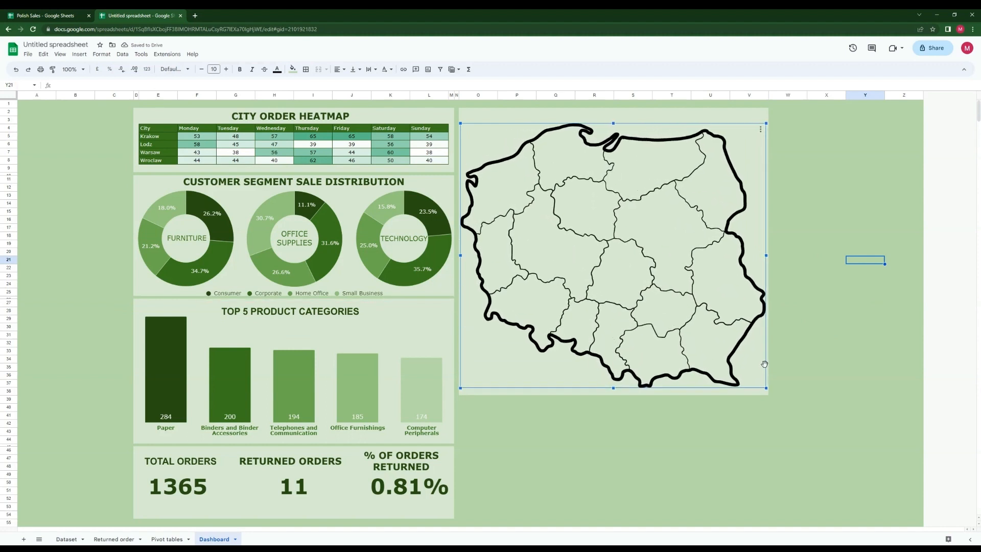
{"action": "mouse_move", "coordinate": [698, 285]}
{"action": "left_mouse_down"}
{"action": "mouse_move", "coordinate": [696, 220]}
{"action": "mouse_move", "coordinate": [700, 294]}
{"action": "left_mouse_up"}
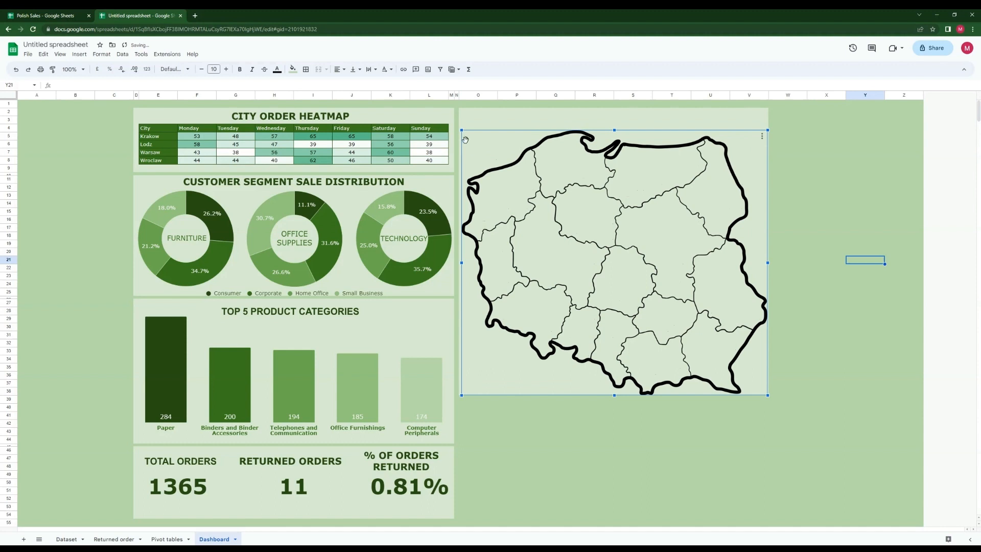
{"action": "left_click_drag", "start_coordinate": [462, 129], "coordinate": [458, 126]}
{"action": "left_click", "coordinate": [839, 346]}
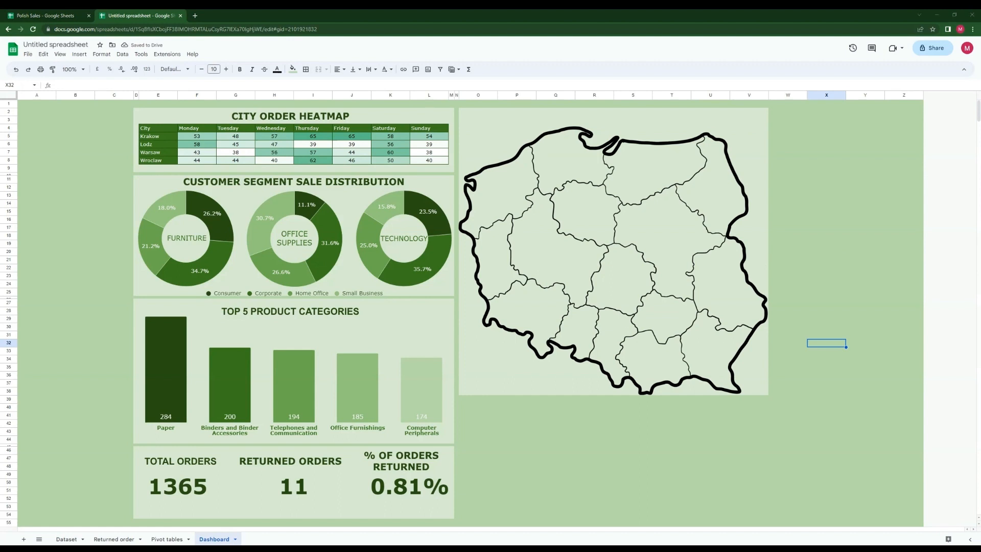
{"action": "left_click", "coordinate": [555, 450]}
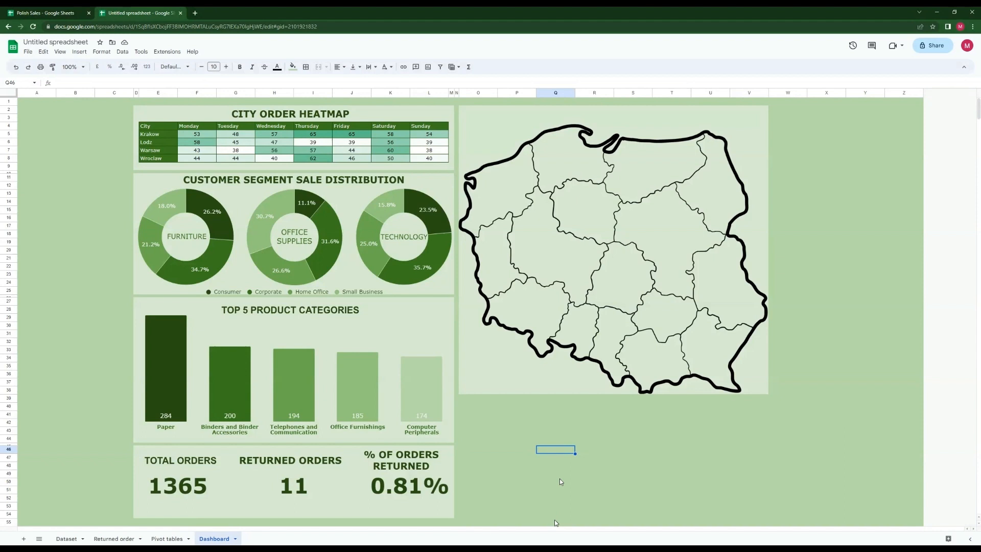
Step: On the Pivot tables sheet, duplicate the Order returned pivot table into the empty cells starting at AF5
{"action": "left_click", "coordinate": [166, 538]}
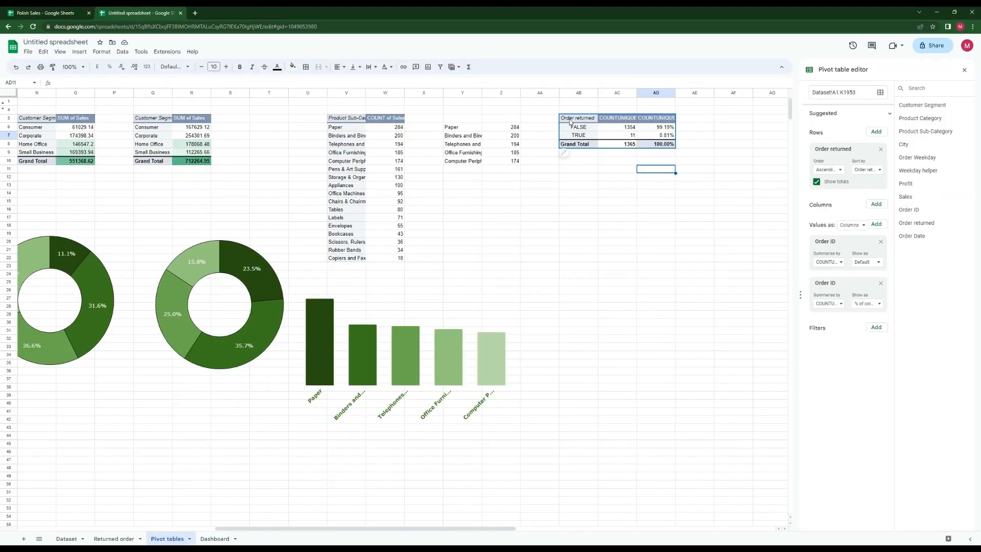
{"action": "left_click_drag", "start_coordinate": [682, 141], "coordinate": [667, 145]}
{"action": "key", "text": "ctrl+c"}
{"action": "left_click", "coordinate": [741, 120]}
{"action": "key", "text": "ctrl+v"}
{"action": "left_click_drag", "start_coordinate": [503, 529], "coordinate": [609, 529]}
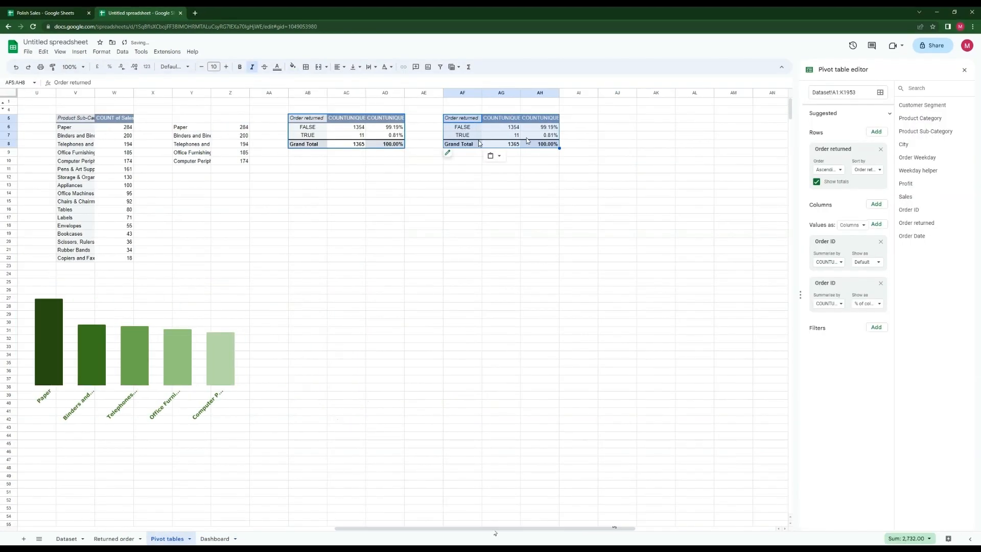
Step: Rebuild the copied pivot table with City as rows and the sum of Profit as its only value
{"action": "left_click", "coordinate": [880, 149]}
{"action": "left_click", "coordinate": [880, 189]}
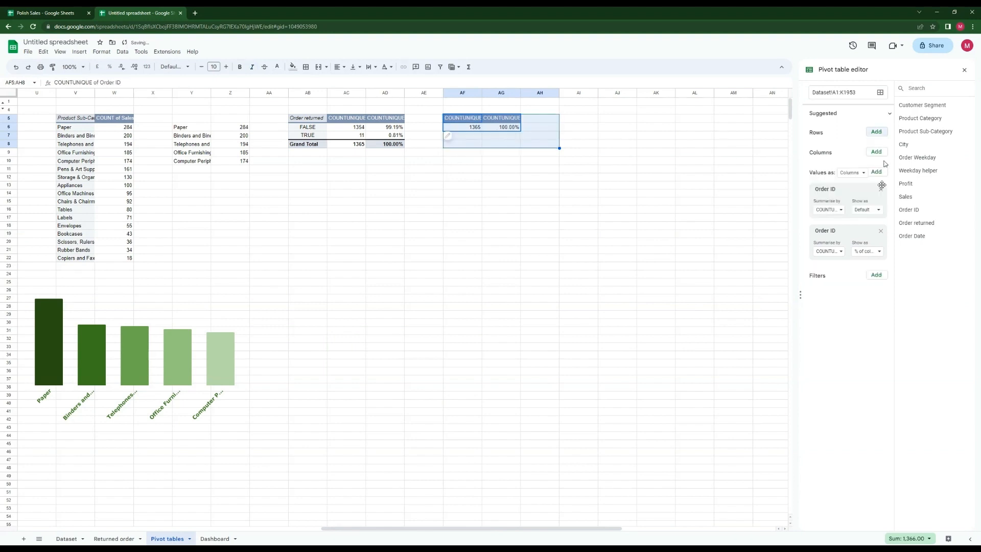
{"action": "left_click", "coordinate": [881, 189]}
{"action": "left_click_drag", "start_coordinate": [902, 144], "coordinate": [842, 149]}
{"action": "left_click_drag", "start_coordinate": [905, 183], "coordinate": [827, 243]}
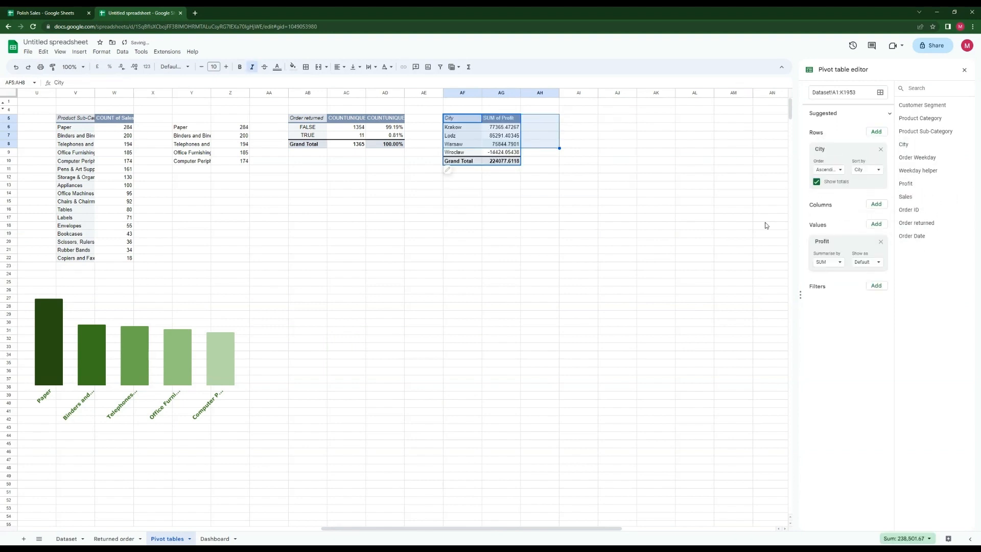
Step: List the four cities in AI6:AI9 with formulas that reference the City column of the new pivot table
{"action": "left_click", "coordinate": [536, 161]}
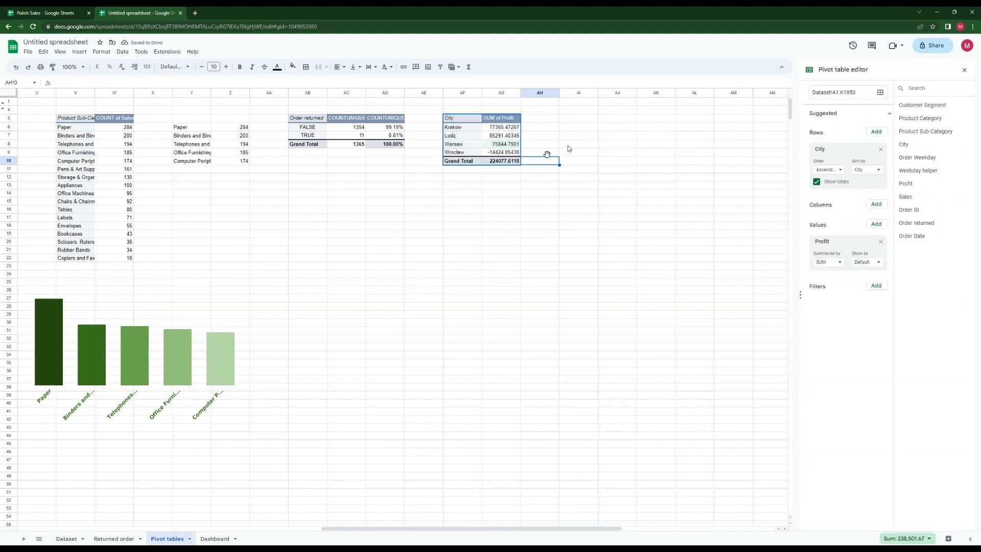
{"action": "left_click", "coordinate": [585, 129]}
{"action": "type", "text": "="}
{"action": "left_click", "coordinate": [473, 129]}
{"action": "key", "text": "Return"}
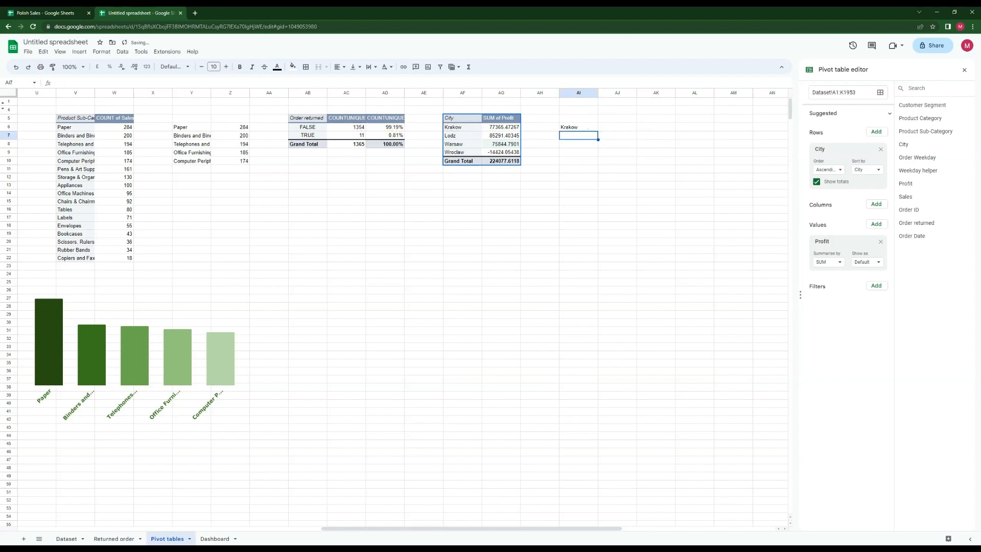
{"action": "left_click", "coordinate": [587, 128]}
{"action": "left_click_drag", "start_coordinate": [598, 131], "coordinate": [593, 154]}
Step: Add the headers X, Y, Color and Value in AJ5:AM5 beside the city list
{"action": "left_click", "coordinate": [616, 116]}
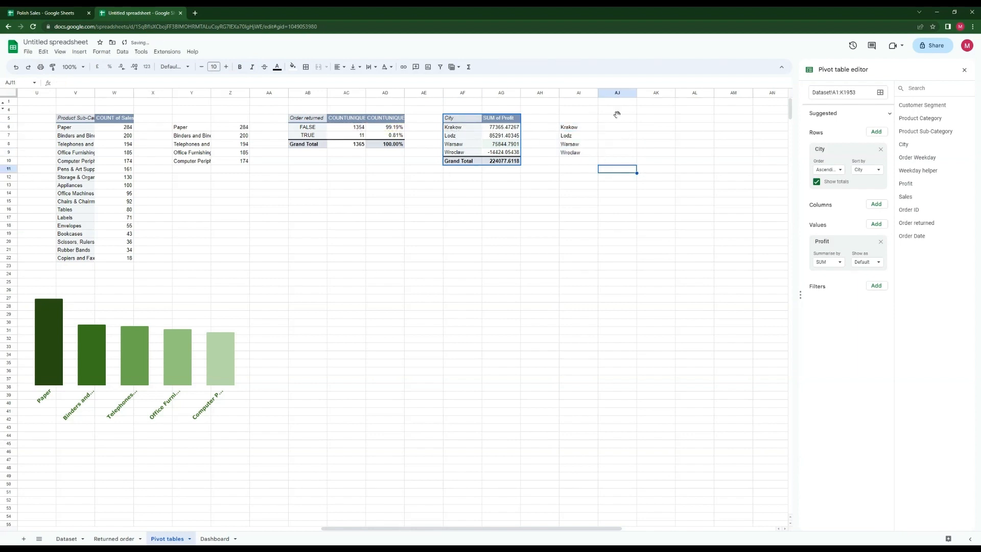
{"action": "type", "text": "x"}
{"action": "key", "text": "Tab"}
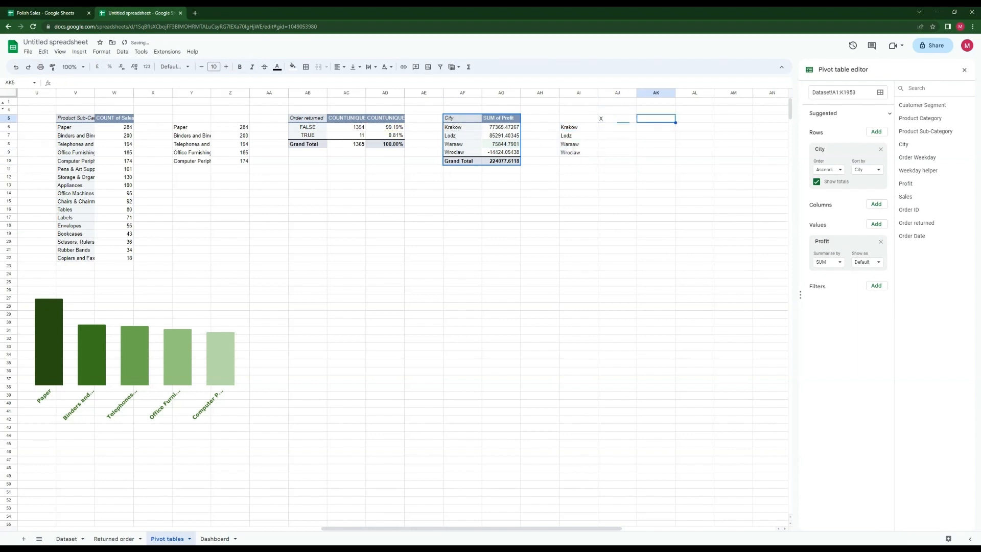
{"action": "type", "text": "Y"}
{"action": "key", "text": "Tab"}
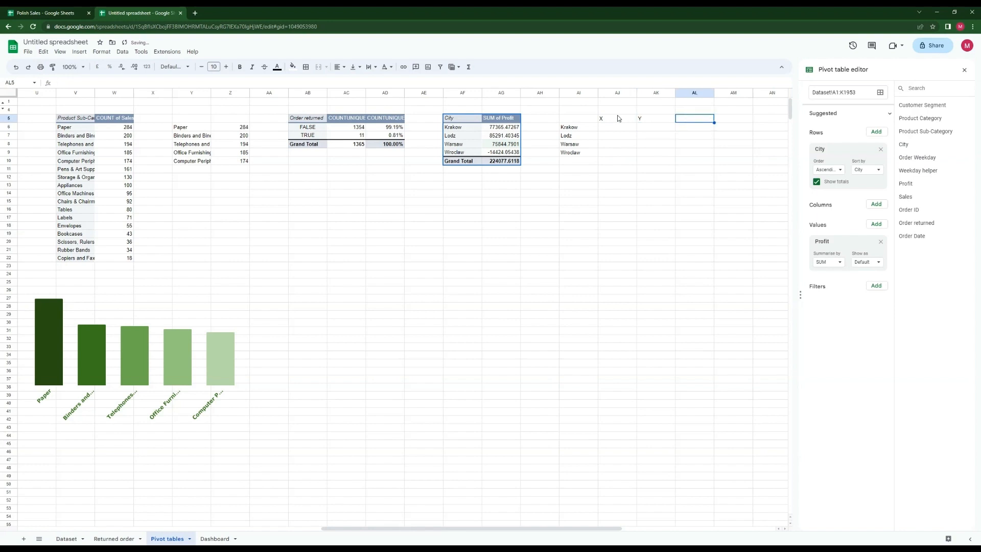
{"action": "type", "text": "Color"}
{"action": "key", "text": "Return"}
{"action": "type", "text": "V"}
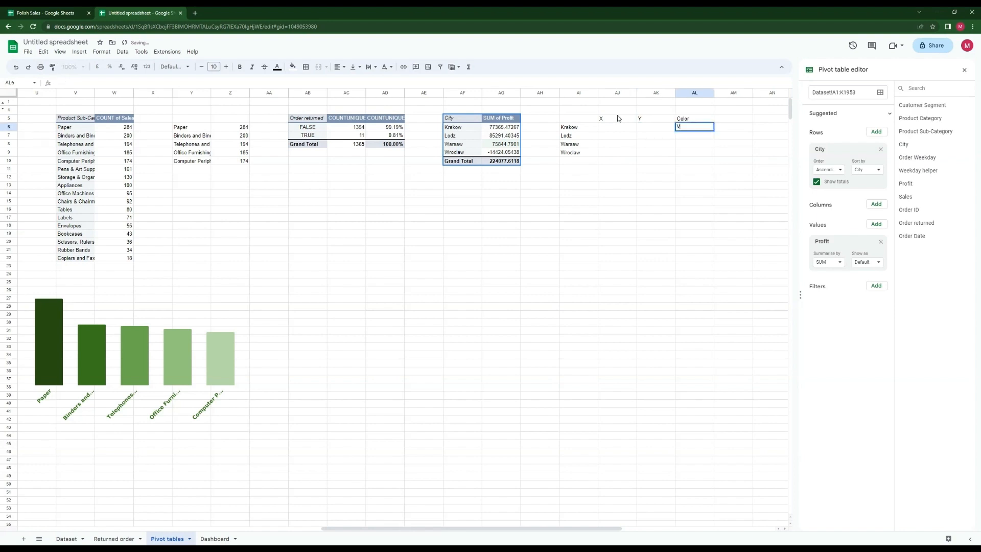
{"action": "key", "text": "Escape"}
{"action": "key", "text": "Right"}
{"action": "key", "text": "Up"}
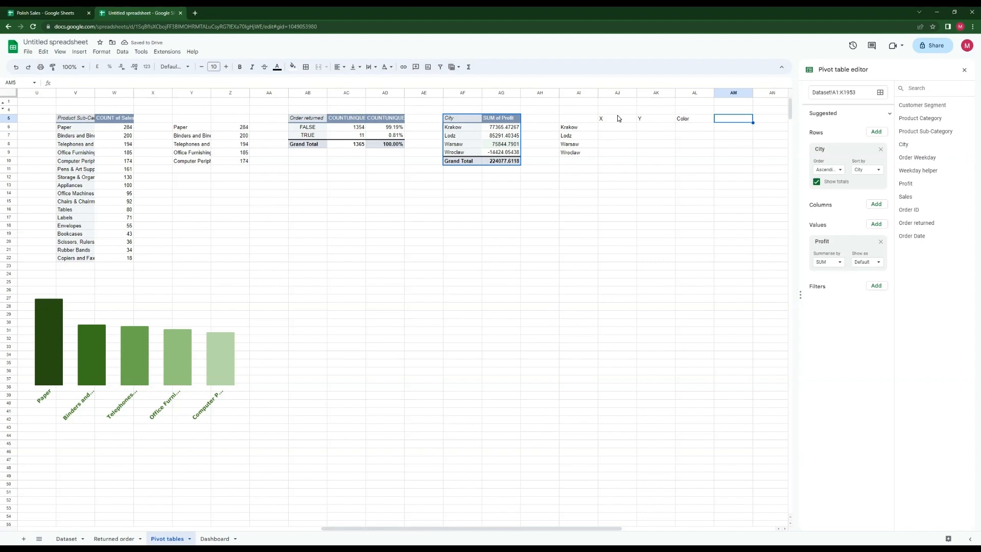
{"action": "type", "text": "Value"}
{"action": "key", "text": "Return"}
Step: Number the cities 1 to 4 in the Color column, in list order
{"action": "key", "text": "Left"}
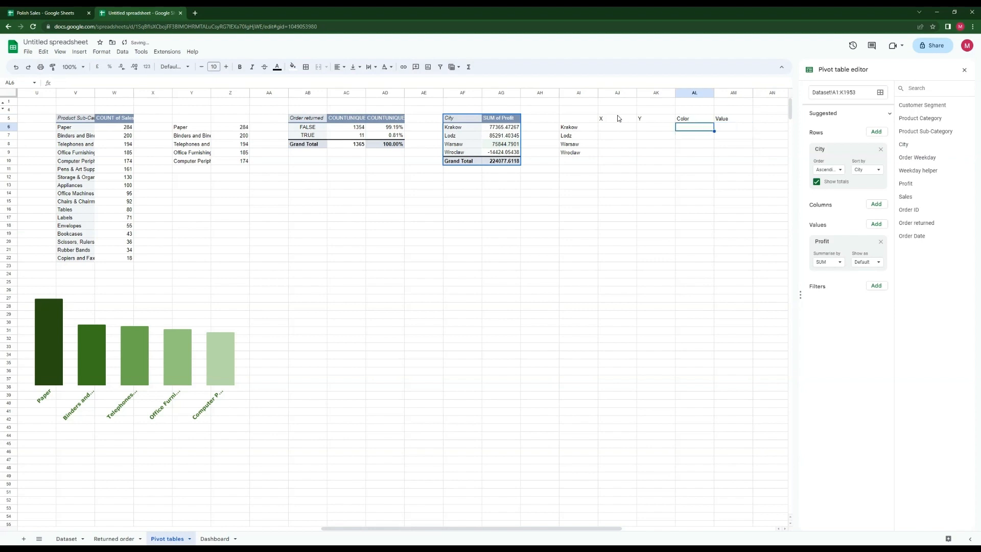
{"action": "type", "text": "1"}
{"action": "key", "text": "Return"}
{"action": "type", "text": "2"}
{"action": "key", "text": "Return"}
{"action": "type", "text": "3"}
{"action": "key", "text": "Return"}
{"action": "type", "text": "4"}
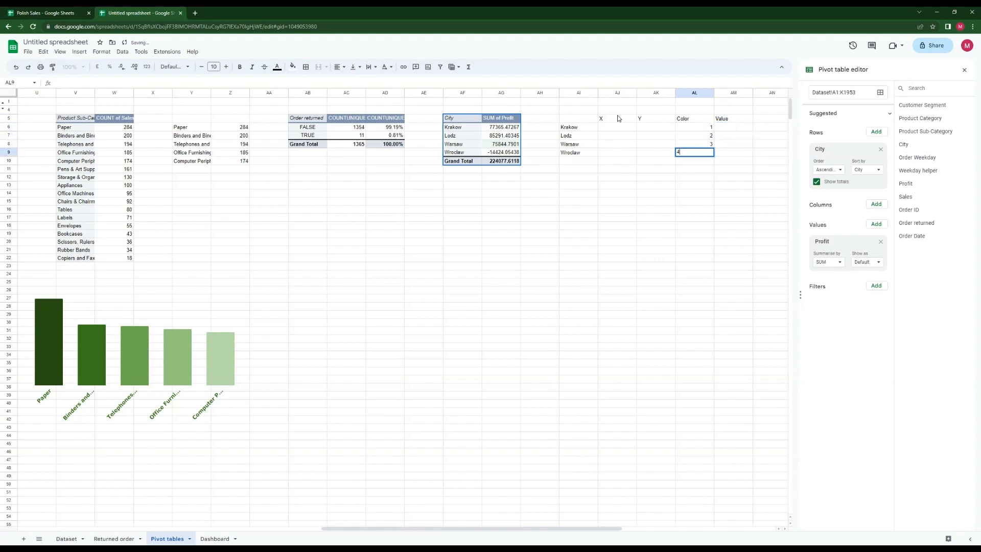
{"action": "key", "text": "Return"}
Step: Fill the Value column for all four cities with formulas referencing each city's profit in the pivot table
{"action": "left_click", "coordinate": [724, 127]}
{"action": "type", "text": "="}
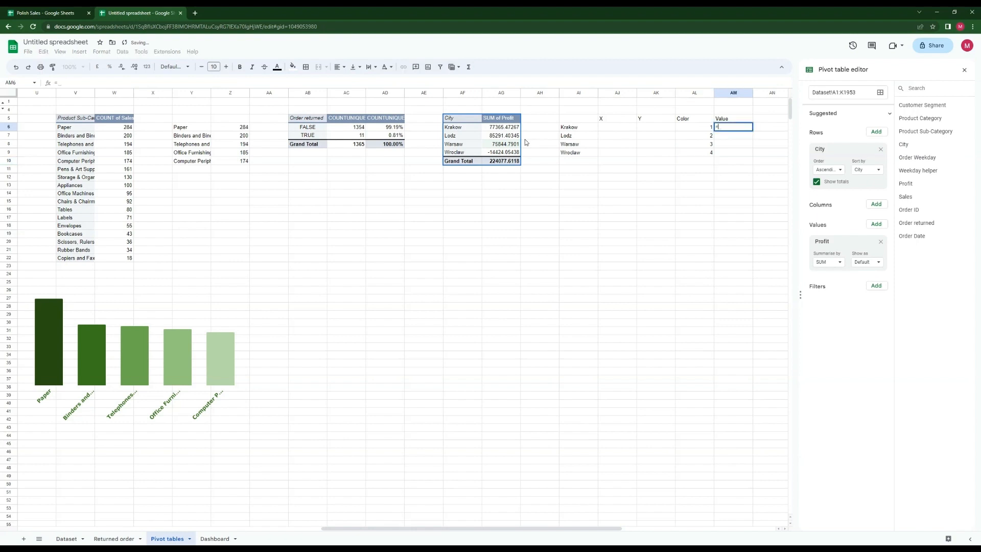
{"action": "left_click", "coordinate": [511, 129]}
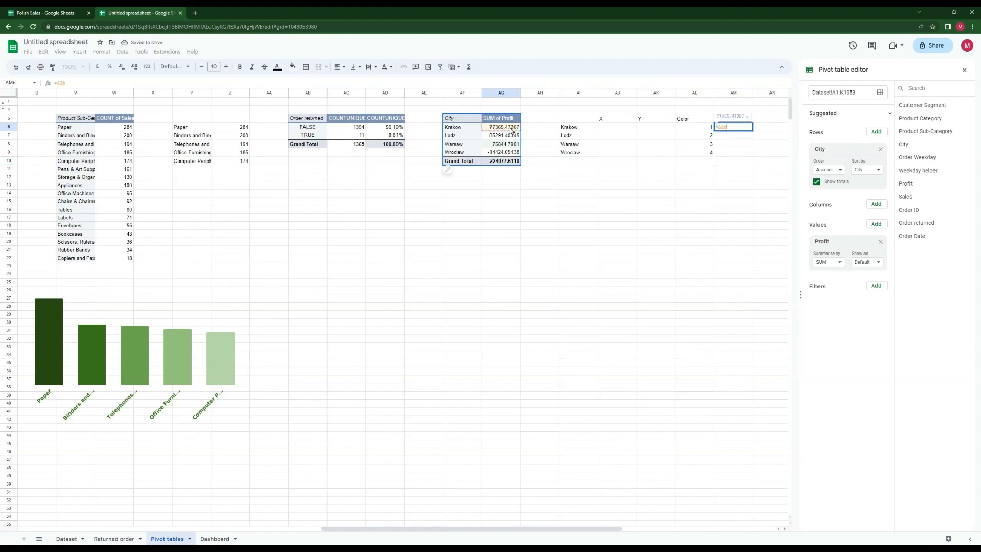
{"action": "key", "text": "Return"}
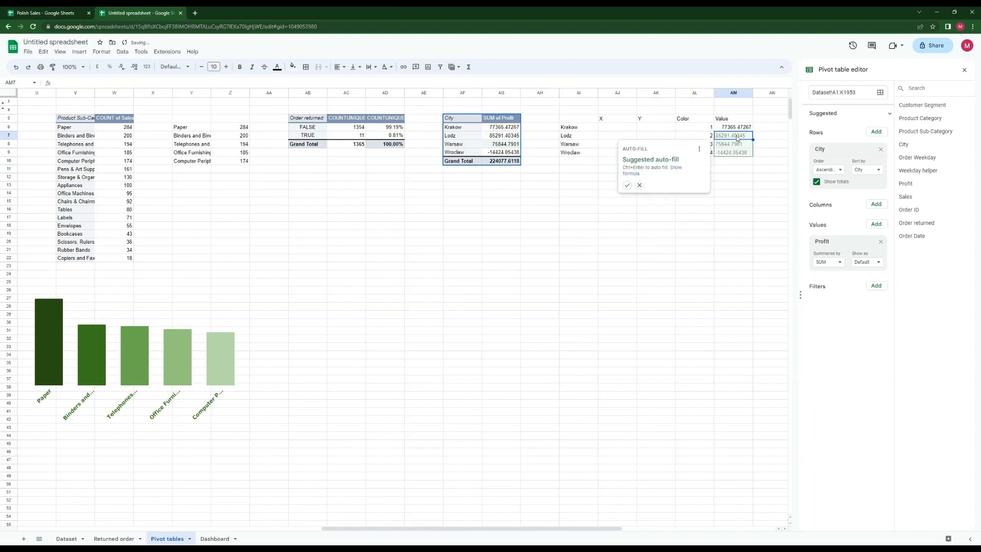
{"action": "left_click", "coordinate": [628, 186]}
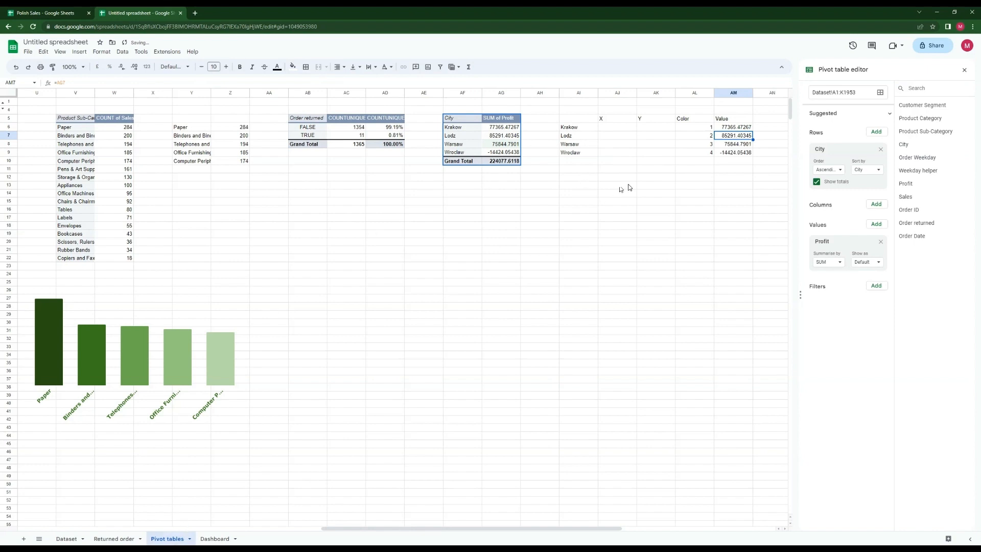
Step: Paste the coordinates into AJ6:AK11: X 2.5, 1.5, 3, -1.5, 10, -5 and Y 1.5, 4.8, 5.8, 3, 10
{"action": "left_click", "coordinate": [613, 128]}
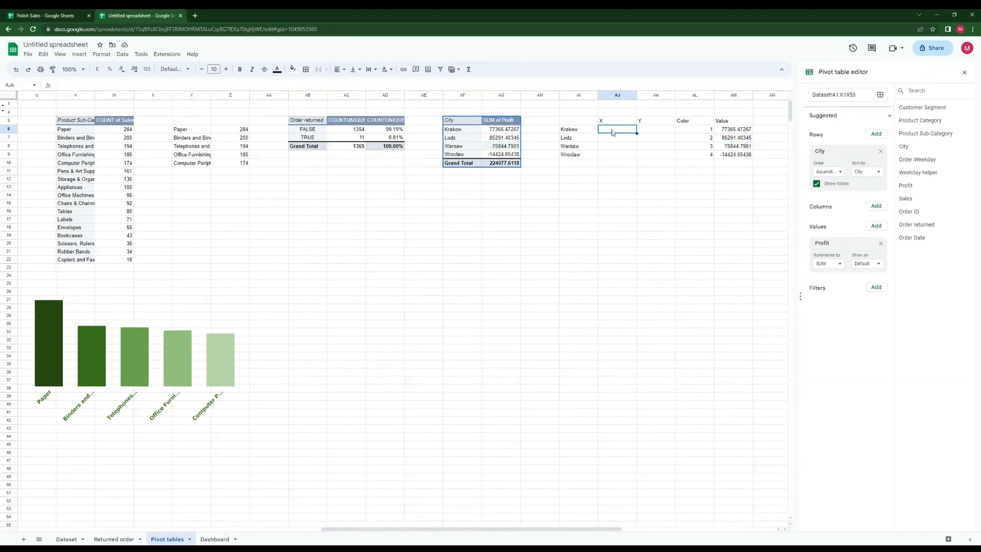
{"action": "key", "text": "ctrl+v"}
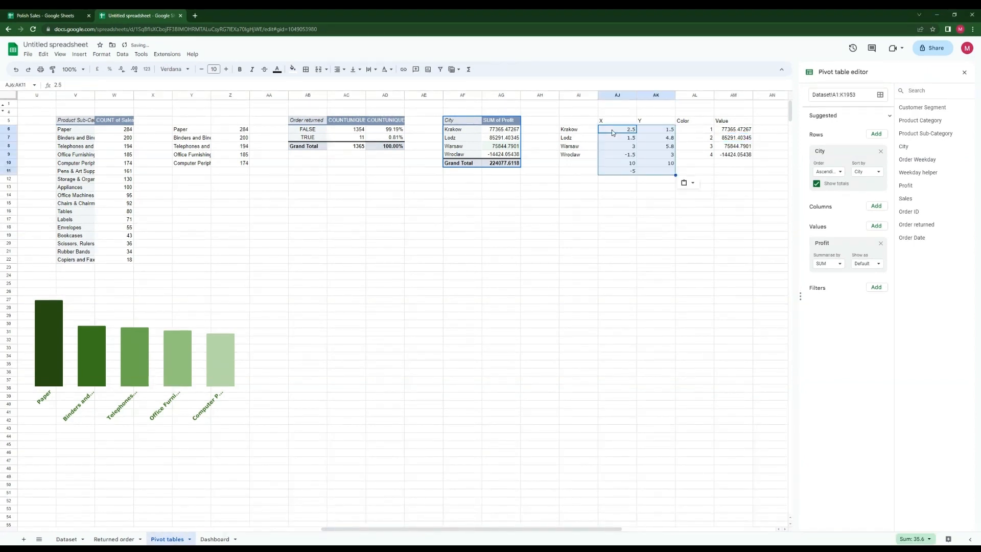
Step: Insert a bubble chart from AI5:AM11 and place it in the empty area below the city profit pivot table
{"action": "left_click", "coordinate": [582, 123]}
{"action": "left_click_drag", "start_coordinate": [585, 127], "coordinate": [749, 174]}
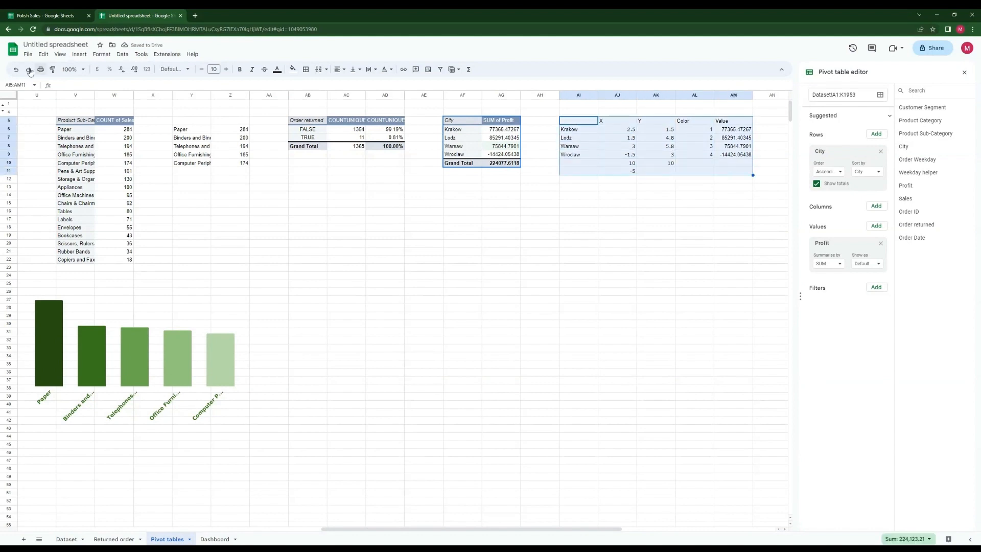
{"action": "left_click", "coordinate": [80, 55]}
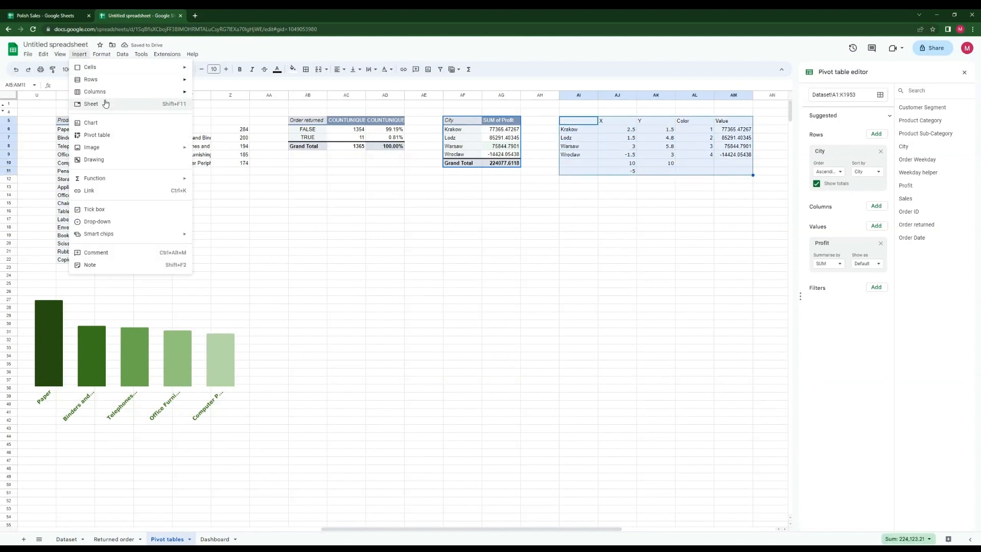
{"action": "left_click", "coordinate": [102, 123]}
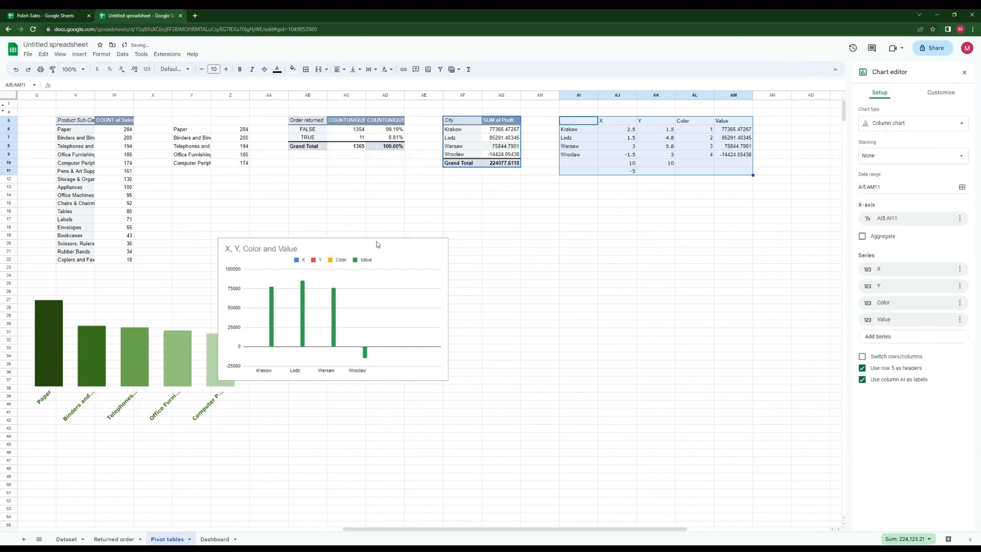
{"action": "left_click", "coordinate": [946, 124]}
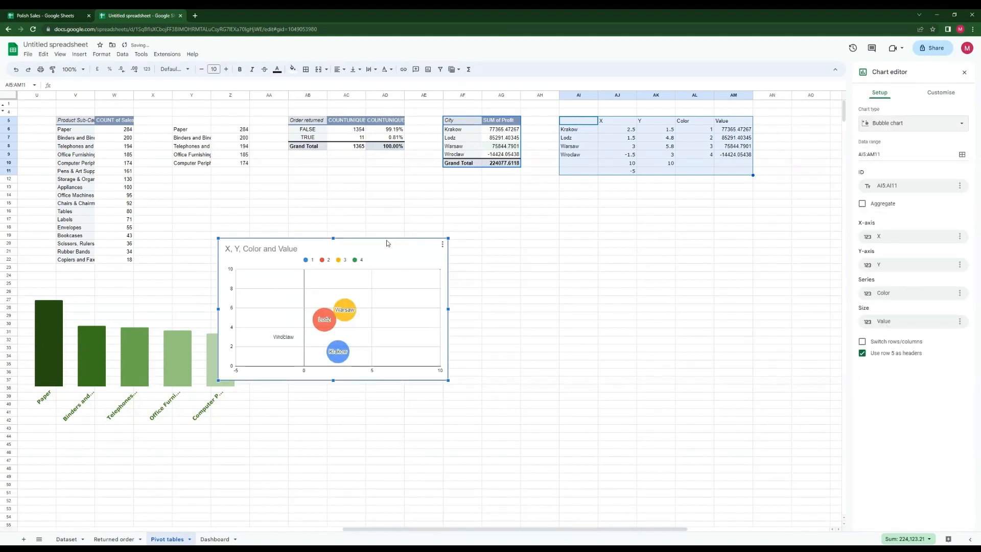
{"action": "left_click_drag", "start_coordinate": [387, 243], "coordinate": [590, 226]}
Step: Set the bubble chart's background colour and border colour to None
{"action": "left_click", "coordinate": [935, 94]}
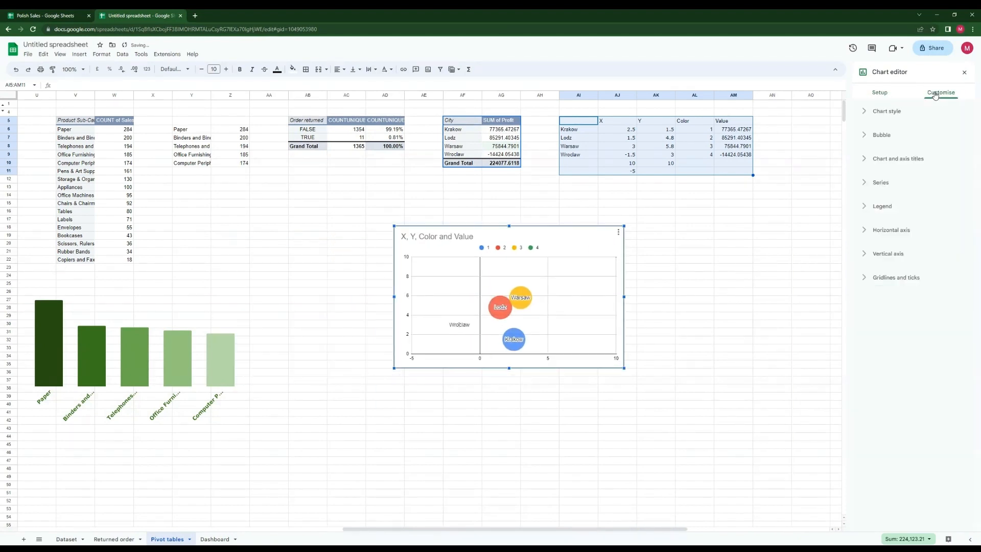
{"action": "left_click", "coordinate": [881, 116]}
{"action": "left_click", "coordinate": [874, 144]}
{"action": "left_click", "coordinate": [882, 160]}
{"action": "left_click", "coordinate": [876, 177]}
{"action": "left_click", "coordinate": [882, 192]}
Step: Give the bubbles a dark green border and format their labels in bold Verdana with the darkest green text colour
{"action": "left_click", "coordinate": [878, 233]}
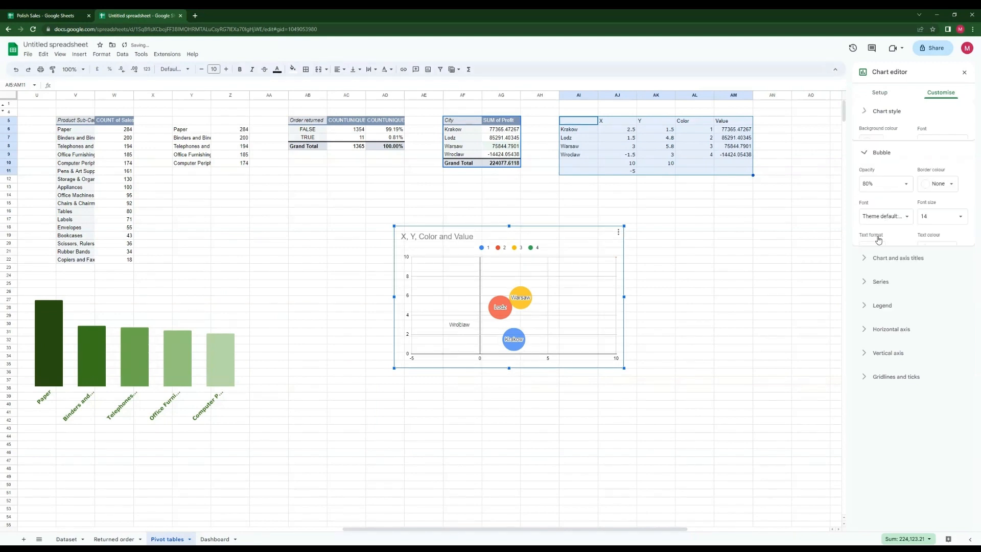
{"action": "left_click", "coordinate": [953, 167]}
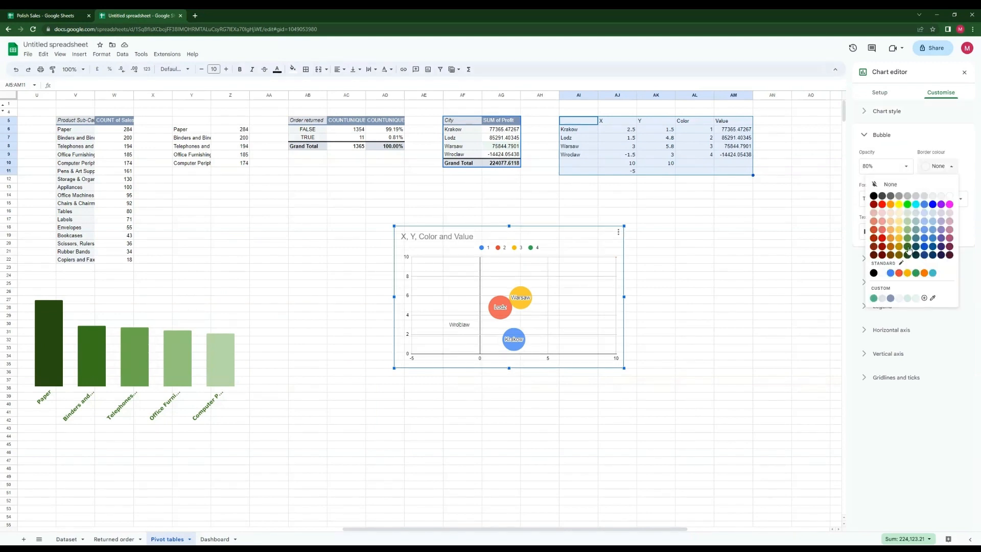
{"action": "left_click", "coordinate": [908, 247]}
{"action": "left_click", "coordinate": [903, 201]}
{"action": "left_click", "coordinate": [888, 331]}
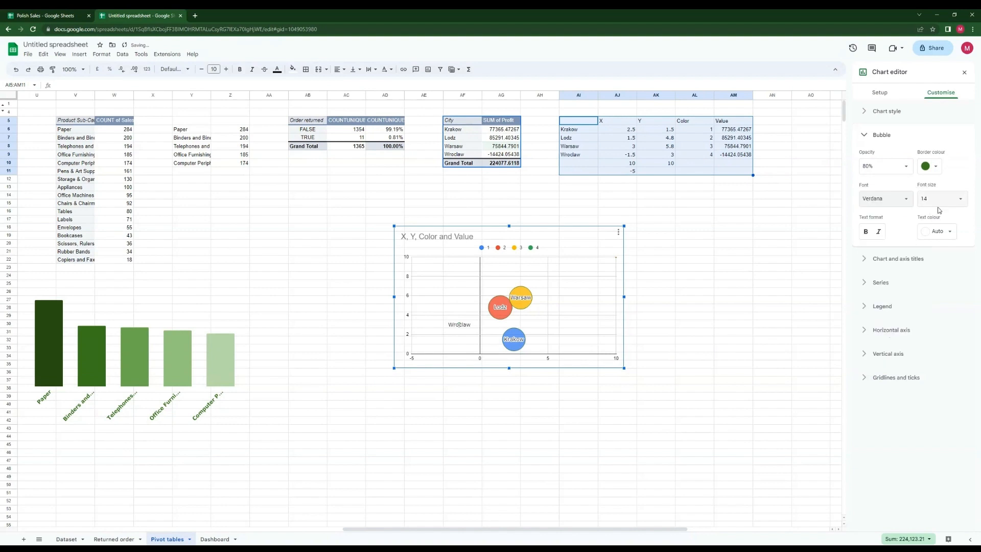
{"action": "left_click", "coordinate": [943, 233]}
{"action": "left_click", "coordinate": [908, 321]}
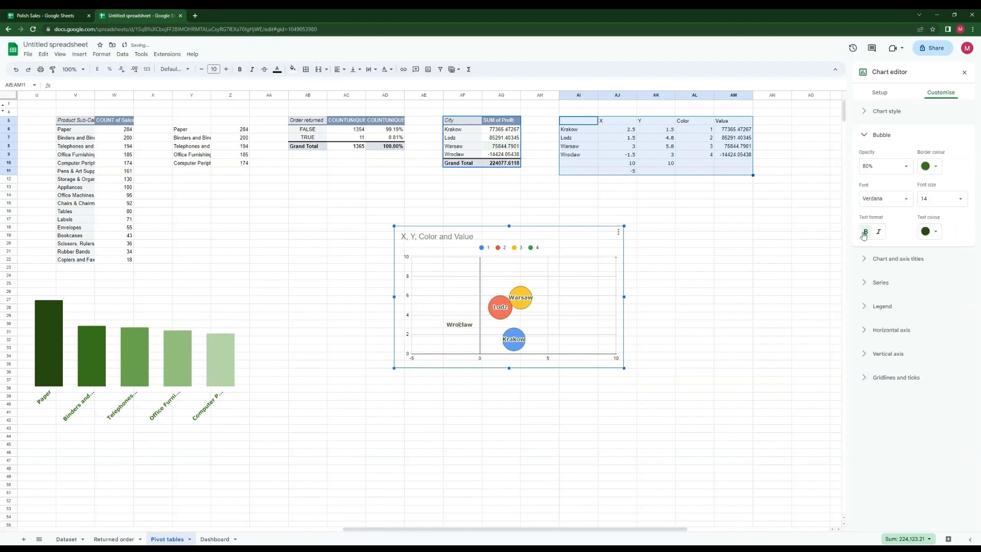
Step: Remove the bubble chart's title text
{"action": "left_click", "coordinate": [887, 259]}
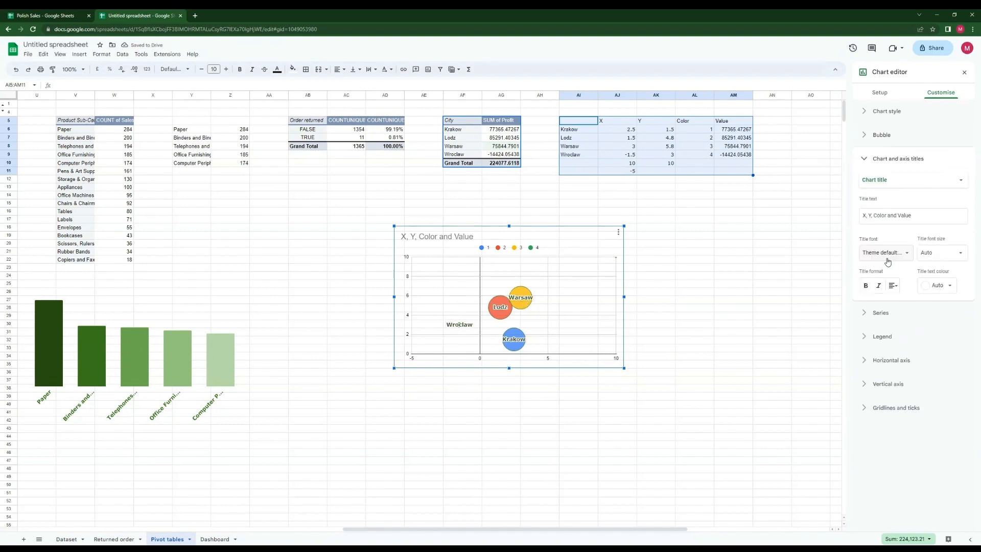
{"action": "triple_click", "coordinate": [914, 215]}
{"action": "key", "text": "BackSpace"}
Step: Colour bubble series 1 in the darkest green and series 2 in a medium green
{"action": "left_click", "coordinate": [878, 312]}
{"action": "left_click", "coordinate": [870, 253]}
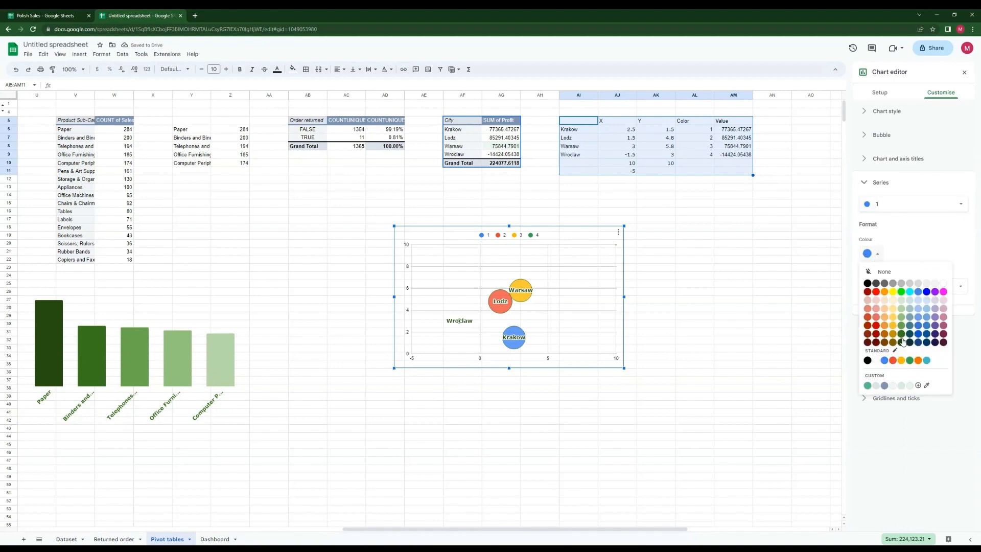
{"action": "left_click", "coordinate": [902, 341]}
{"action": "left_click", "coordinate": [914, 204]}
{"action": "left_click", "coordinate": [881, 219]}
{"action": "left_click", "coordinate": [870, 253]}
{"action": "left_click", "coordinate": [900, 325]}
Step: Colour bubble series 3 in a light green and series 4 in a dark green
{"action": "left_click", "coordinate": [914, 204]}
{"action": "left_click", "coordinate": [887, 233]}
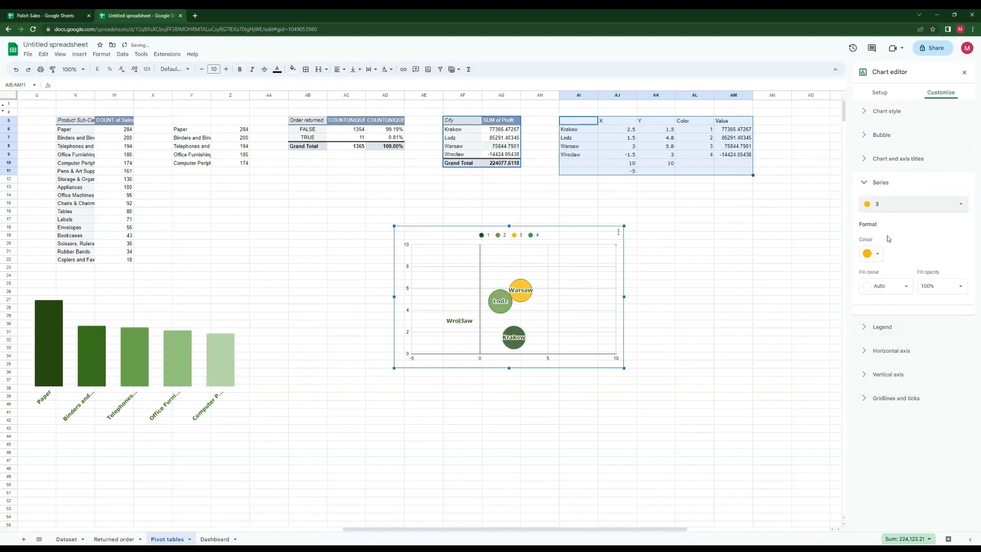
{"action": "left_click", "coordinate": [870, 253]}
{"action": "left_click", "coordinate": [901, 310]}
{"action": "left_click", "coordinate": [914, 204]}
{"action": "left_click", "coordinate": [879, 220]}
{"action": "left_click", "coordinate": [870, 253]}
{"action": "left_click", "coordinate": [903, 338]}
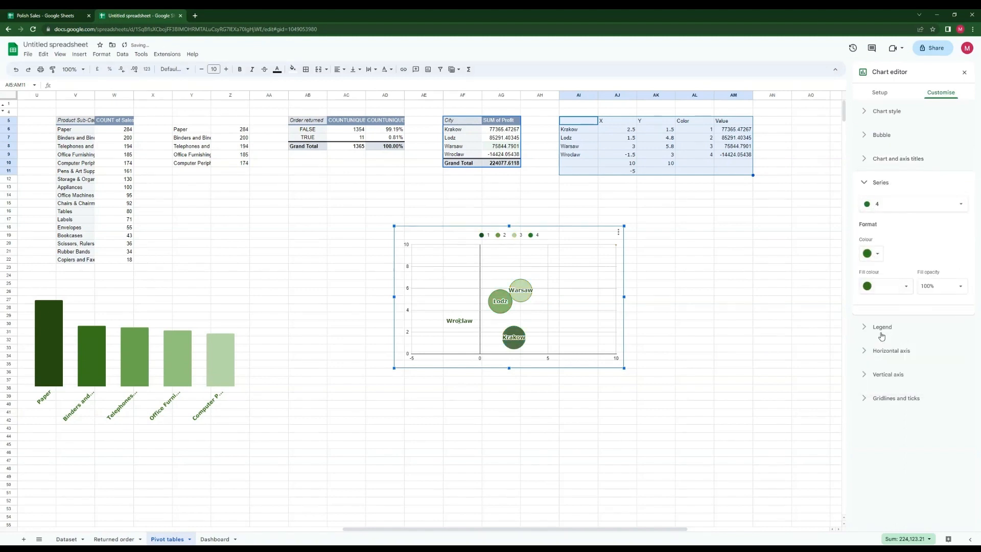
Step: Set the bubble chart's legend position to None
{"action": "left_click", "coordinate": [882, 327]}
{"action": "left_click", "coordinate": [899, 236]}
{"action": "left_click", "coordinate": [889, 246]}
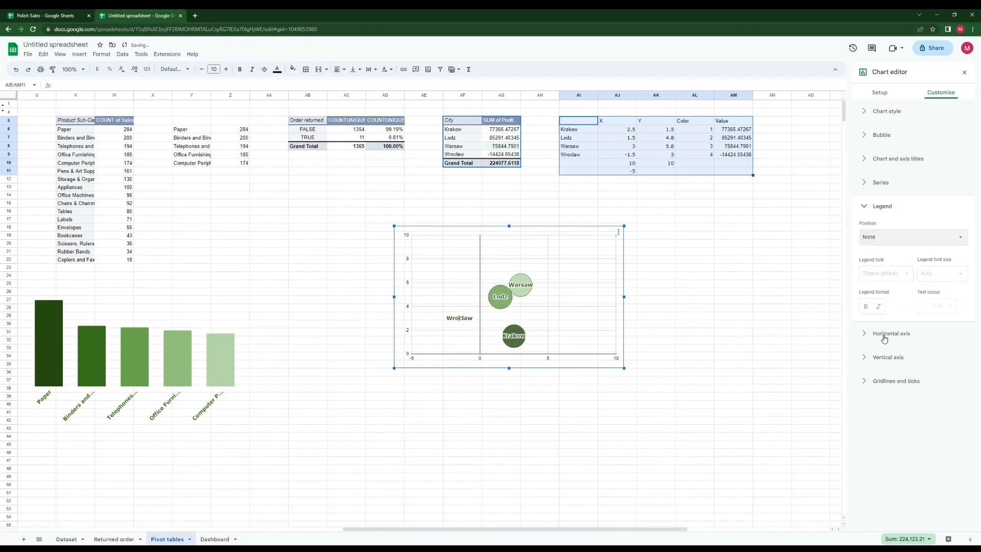
Step: Stretch the bubble chart's plot area to fill the whole chart frame
{"action": "left_click", "coordinate": [510, 258]}
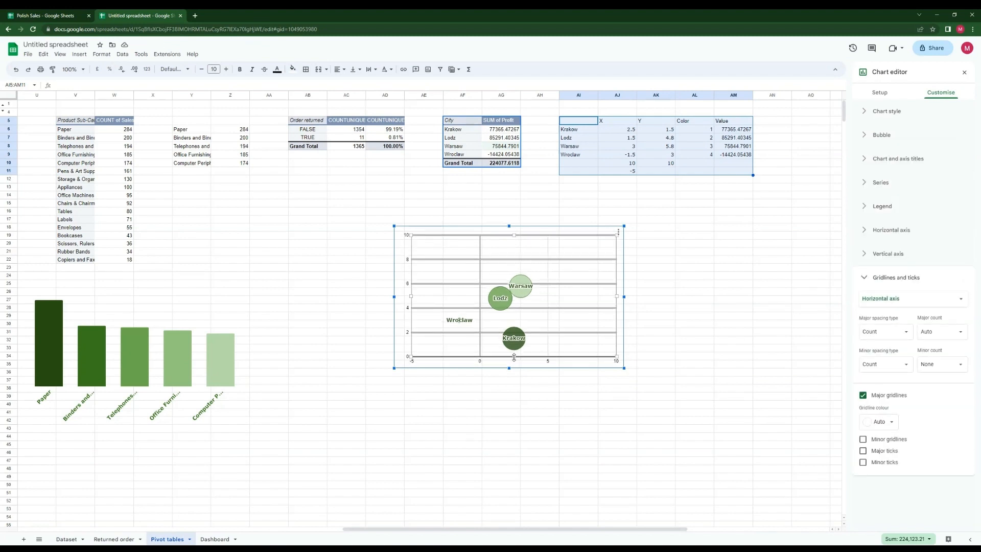
{"action": "left_click_drag", "start_coordinate": [412, 302], "coordinate": [390, 303]}
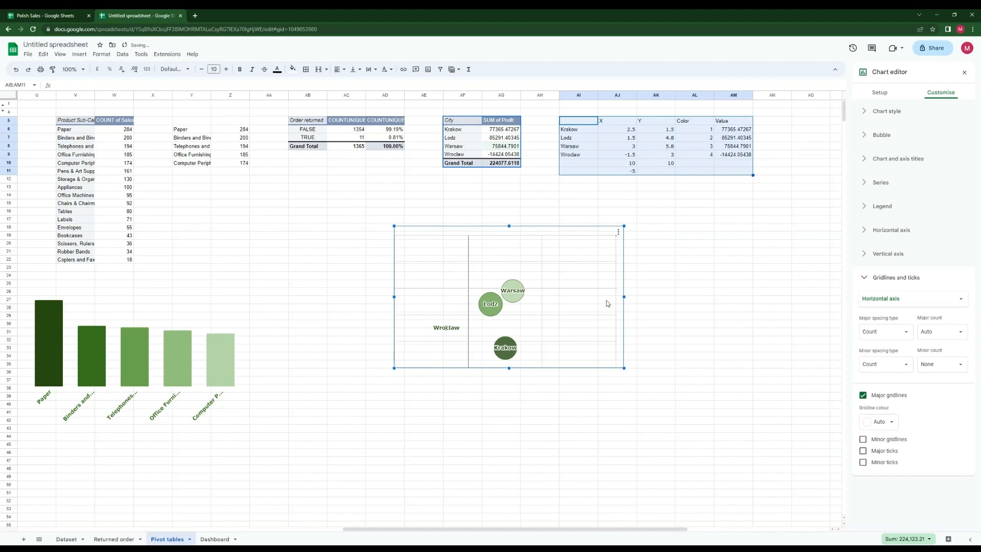
{"action": "left_click_drag", "start_coordinate": [616, 302], "coordinate": [654, 305]}
{"action": "left_click_drag", "start_coordinate": [512, 235], "coordinate": [508, 223]}
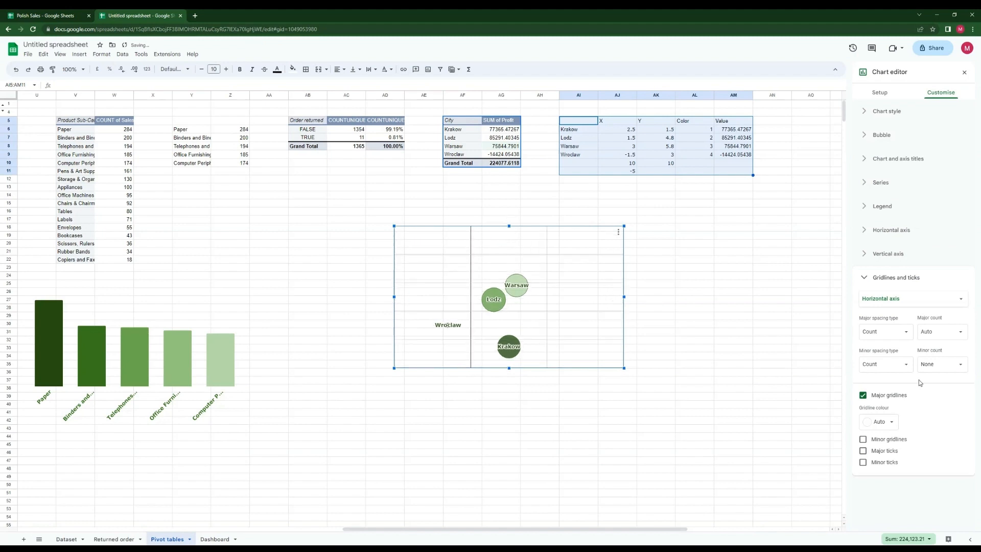
Step: Turn off the major gridlines on the bubble chart's horizontal and vertical axes
{"action": "left_click", "coordinate": [863, 394]}
{"action": "left_click", "coordinate": [900, 301]}
{"action": "left_click", "coordinate": [889, 313]}
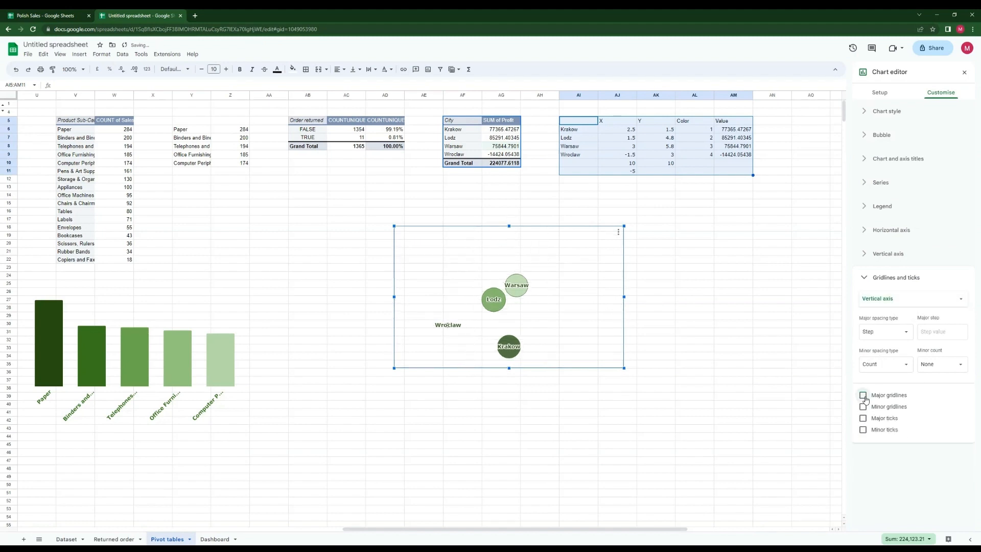
{"action": "left_click", "coordinate": [863, 394]}
Step: Copy the Poland map from the Dashboard sheet into the Pivot tables sheet and move it near the bubble chart
{"action": "left_click", "coordinate": [664, 276]}
{"action": "left_click", "coordinate": [220, 539]}
{"action": "left_click", "coordinate": [534, 189]}
{"action": "key", "text": "ctrl+c"}
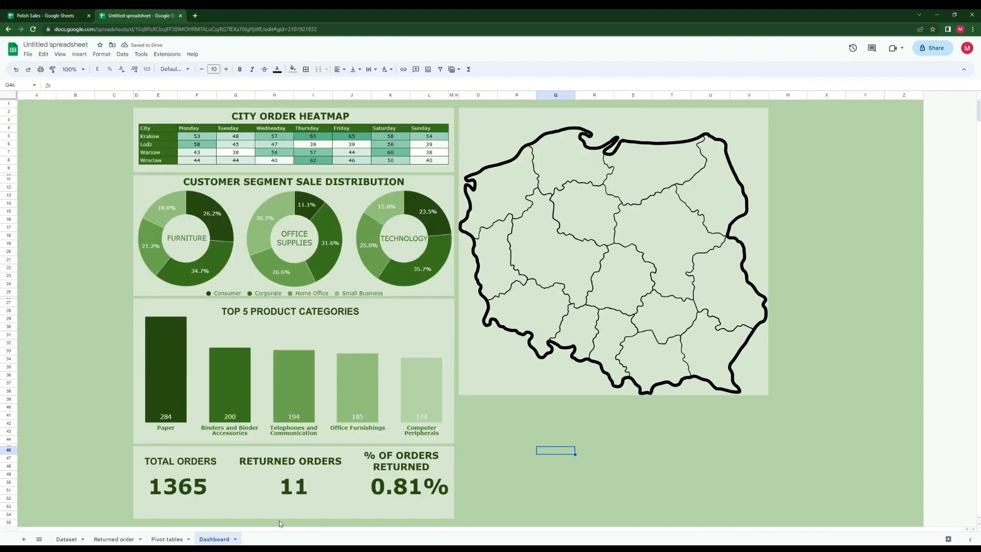
{"action": "left_click", "coordinate": [169, 539]}
{"action": "left_click", "coordinate": [354, 324]}
{"action": "key", "text": "ctrl+v"}
{"action": "left_click_drag", "start_coordinate": [422, 340], "coordinate": [396, 246]}
{"action": "left_click_drag", "start_coordinate": [531, 354], "coordinate": [433, 429]}
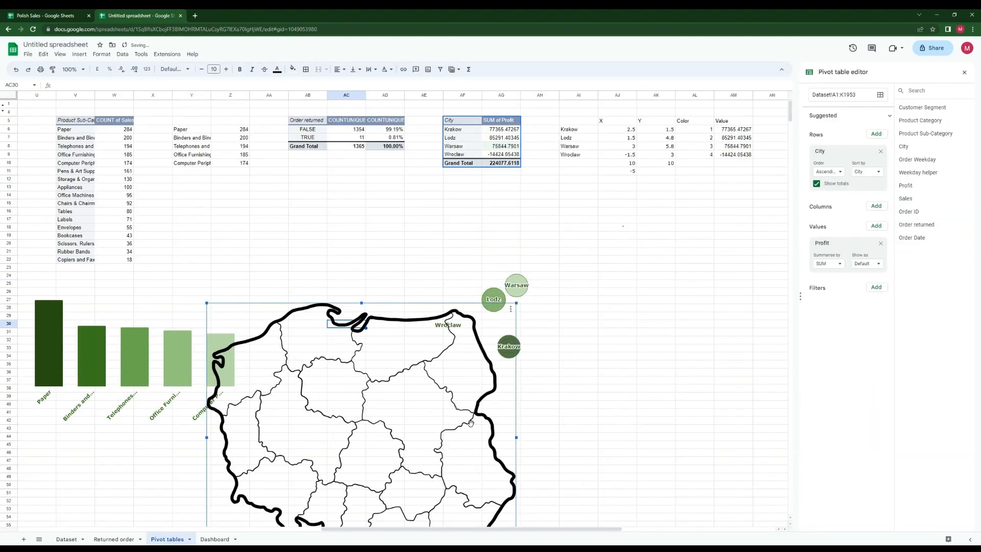
Step: Paste a copy of the bubble chart so it layers above the map, delete the original chart, and reposition the map
{"action": "left_click", "coordinate": [567, 358]}
{"action": "key", "text": "ctrl+c"}
{"action": "left_click", "coordinate": [577, 412]}
{"action": "key", "text": "ctrl+v"}
{"action": "scroll", "coordinate": [563, 240], "scroll_direction": "down", "scroll_amount": 1}
{"action": "scroll", "coordinate": [563, 240], "scroll_direction": "left", "scroll_amount": 1}
{"action": "left_click", "coordinate": [563, 241]}
{"action": "key", "text": "Delete"}
{"action": "left_click_drag", "start_coordinate": [490, 378], "coordinate": [554, 272]}
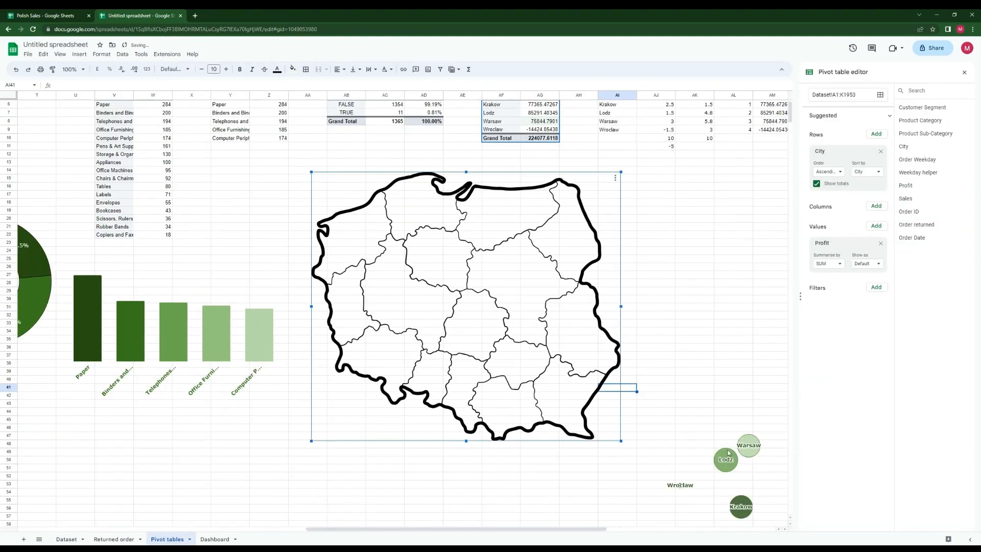
Step: Move the bubble chart onto the map and enlarge it to spread the bubbles towards their cities
{"action": "scroll", "coordinate": [577, 306], "scroll_direction": "left", "scroll_amount": 1}
{"action": "left_click_drag", "start_coordinate": [735, 434], "coordinate": [512, 336]}
{"action": "left_click_drag", "start_coordinate": [592, 337], "coordinate": [549, 314]}
{"action": "left_click_drag", "start_coordinate": [629, 266], "coordinate": [722, 208]}
{"action": "left_click_drag", "start_coordinate": [399, 408], "coordinate": [368, 425]}
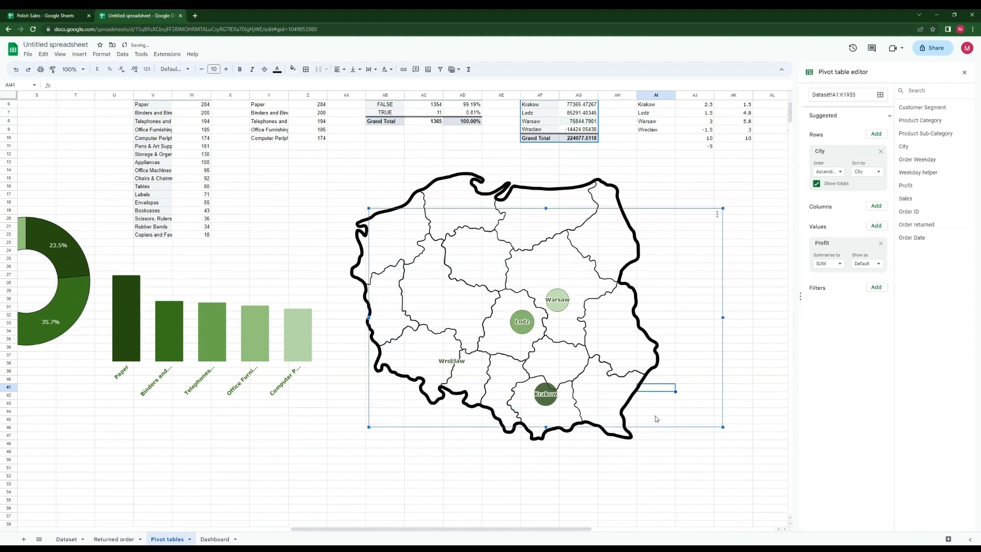
Step: Fine-tune the bubble chart's size and position so the bubbles line up with their cities on the map
{"action": "left_click_drag", "start_coordinate": [655, 416], "coordinate": [649, 422]}
{"action": "left_click_drag", "start_coordinate": [715, 220], "coordinate": [730, 206]}
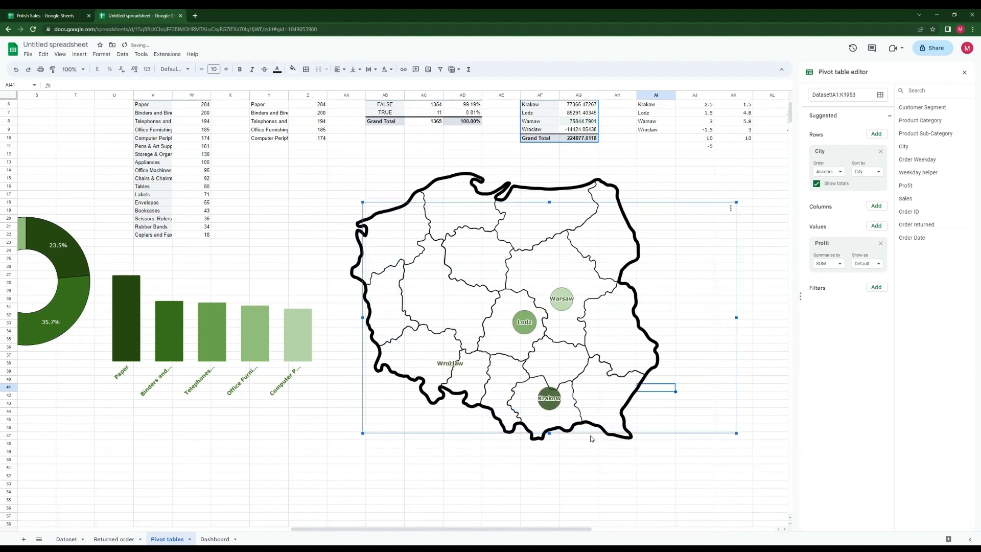
{"action": "left_click_drag", "start_coordinate": [584, 435], "coordinate": [573, 430]}
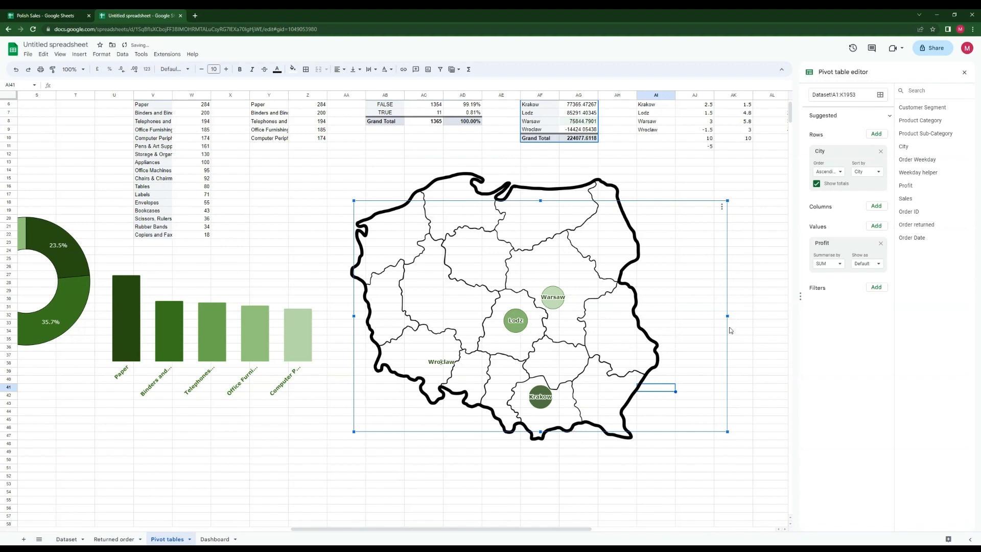
{"action": "double_click", "coordinate": [516, 320]}
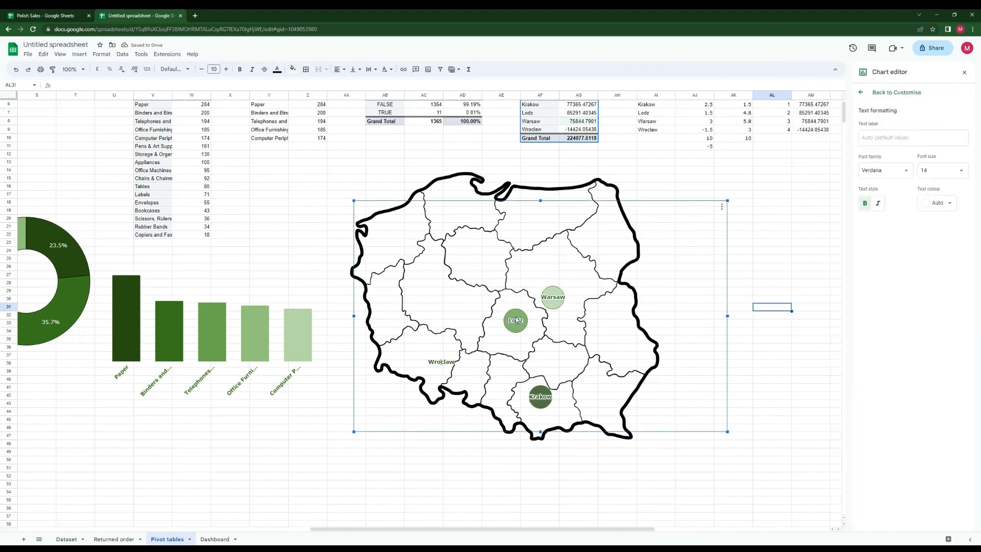
{"action": "left_click_drag", "start_coordinate": [516, 320], "coordinate": [519, 323]}
{"action": "key", "text": "Down"}
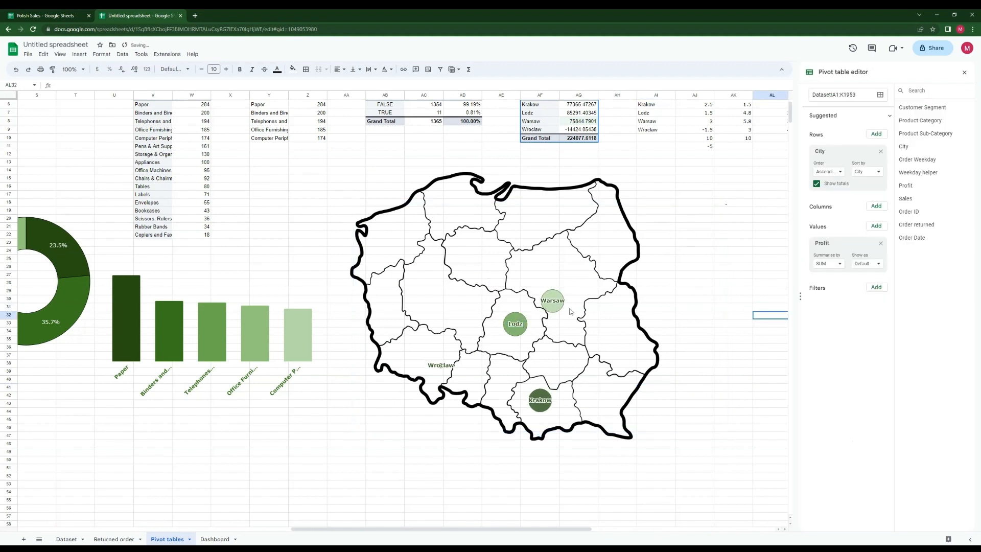
Step: Copy the bubble chart to the Dashboard sheet and align it over the Poland map
{"action": "double_click", "coordinate": [563, 303]}
{"action": "left_click", "coordinate": [527, 317]}
{"action": "key", "text": "ctrl+c"}
{"action": "left_click", "coordinate": [215, 538]}
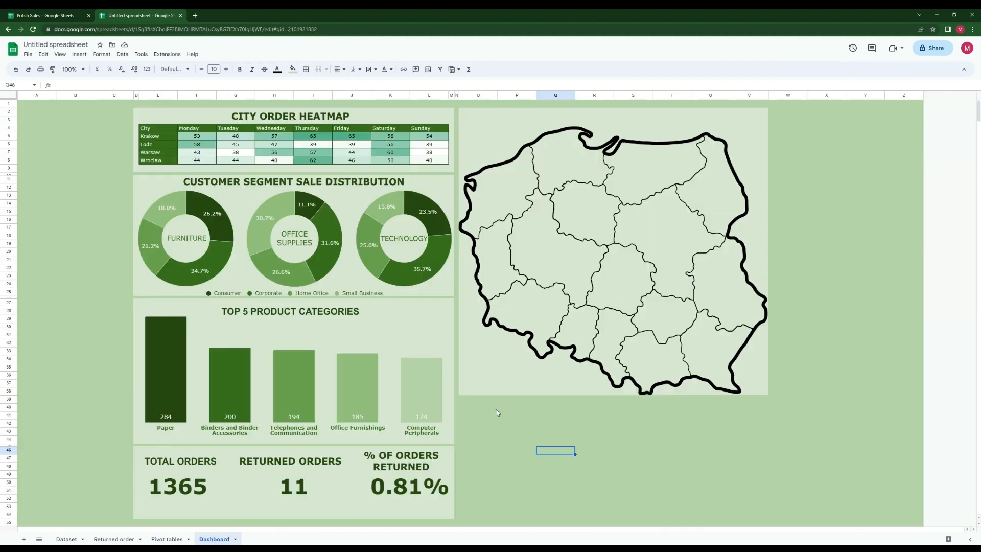
{"action": "left_click", "coordinate": [631, 275]}
{"action": "key", "text": "ctrl+v"}
{"action": "scroll", "coordinate": [632, 275], "scroll_direction": "down", "scroll_amount": 3}
{"action": "left_click_drag", "start_coordinate": [648, 352], "coordinate": [576, 202]}
{"action": "scroll", "coordinate": [610, 225], "scroll_direction": "up", "scroll_amount": 3}
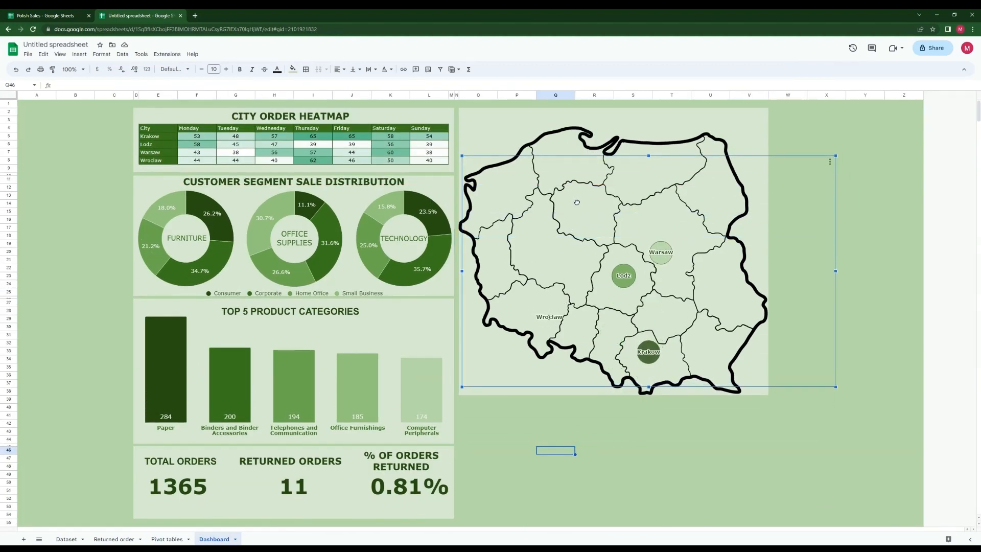
{"action": "left_click", "coordinate": [707, 483]}
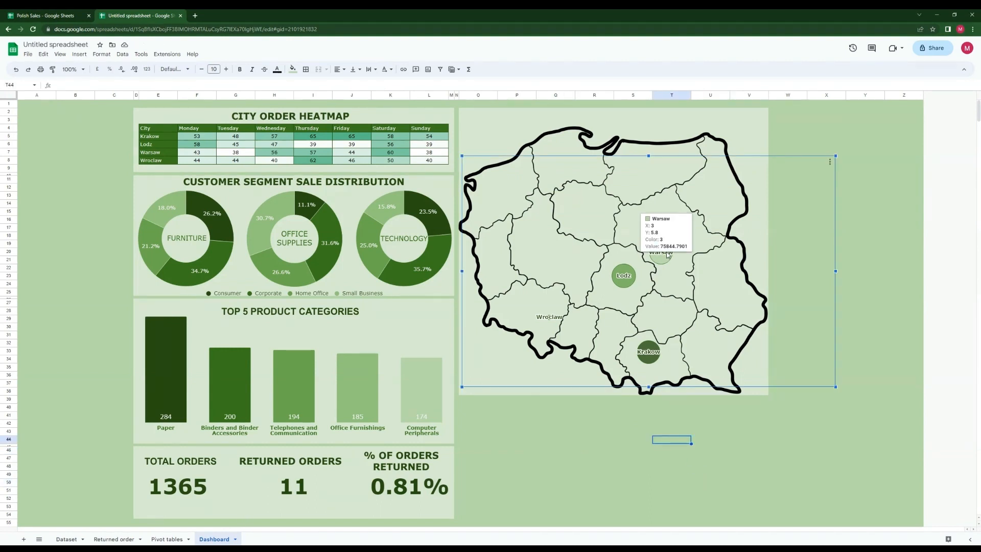
Step: Set the font size of the bubble labels in the dashboard chart to 30
{"action": "double_click", "coordinate": [665, 253]}
{"action": "left_click", "coordinate": [897, 138]}
{"action": "left_click", "coordinate": [942, 199]}
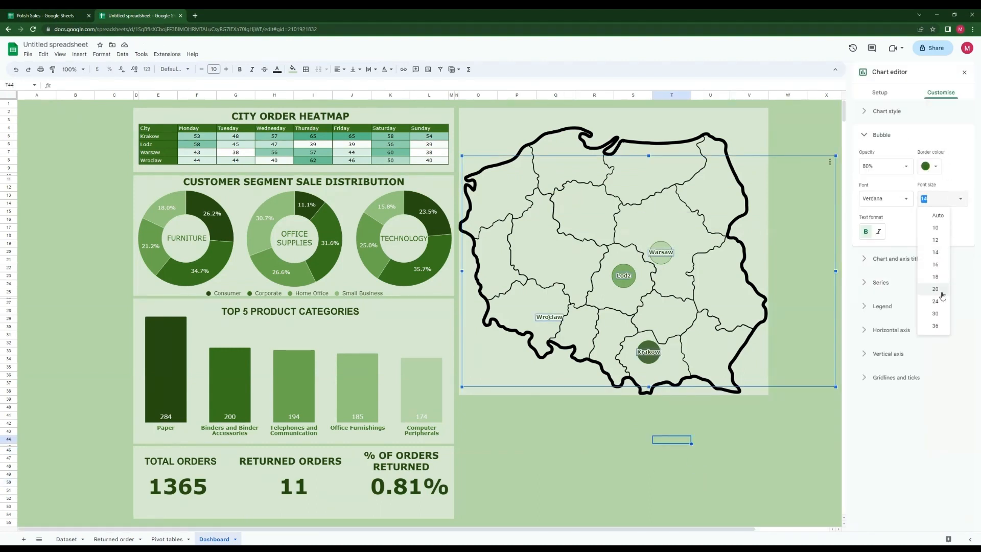
{"action": "left_click", "coordinate": [935, 289]}
{"action": "left_click", "coordinate": [943, 199]}
{"action": "left_click", "coordinate": [935, 313]}
{"action": "left_click", "coordinate": [679, 251]}
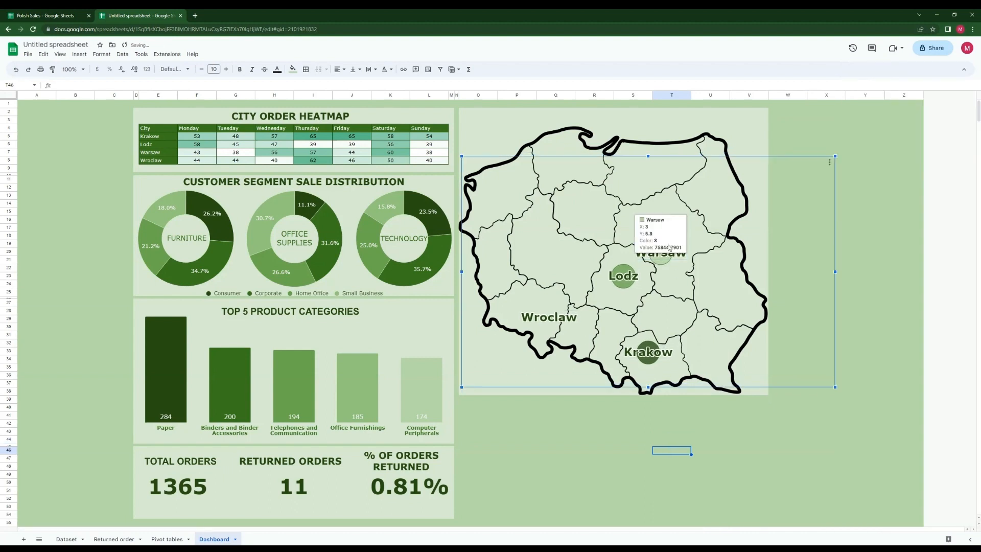
Step: Move the Warsaw label above its bubble on the map
{"action": "double_click", "coordinate": [673, 248]}
{"action": "mouse_move", "coordinate": [674, 247]}
{"action": "left_mouse_down"}
{"action": "mouse_move", "coordinate": [667, 254]}
{"action": "mouse_move", "coordinate": [683, 253]}
{"action": "mouse_move", "coordinate": [679, 232]}
{"action": "left_mouse_up"}
{"action": "double_click", "coordinate": [667, 254]}
{"action": "left_click", "coordinate": [686, 250]}
{"action": "left_click", "coordinate": [681, 253]}
Step: Move the Lodz, Krakow and Wroclaw labels above their bubbles and nudge the chart into alignment with the map
{"action": "left_click", "coordinate": [637, 273]}
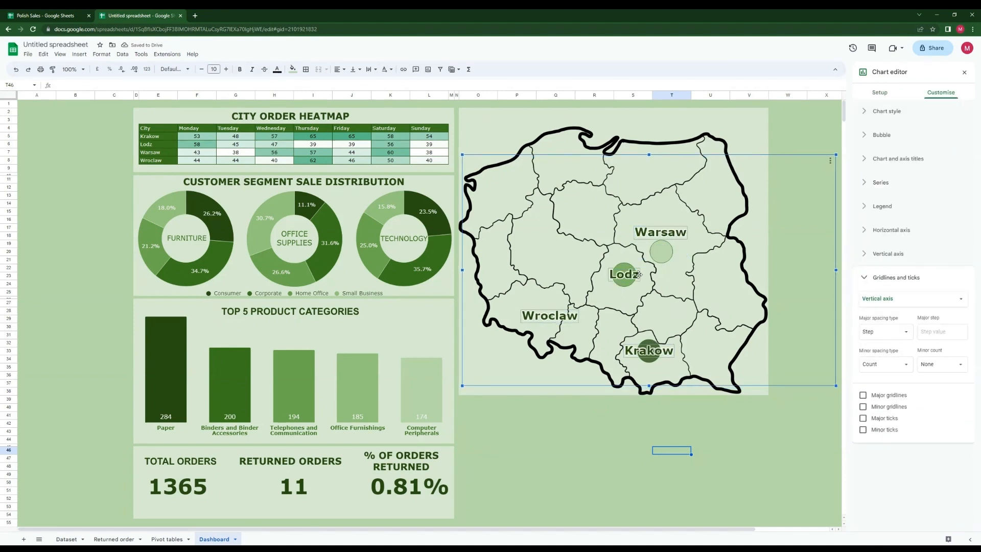
{"action": "left_click_drag", "start_coordinate": [637, 272], "coordinate": [636, 257]}
{"action": "left_click_drag", "start_coordinate": [672, 351], "coordinate": [671, 332]}
{"action": "left_click", "coordinate": [575, 317]}
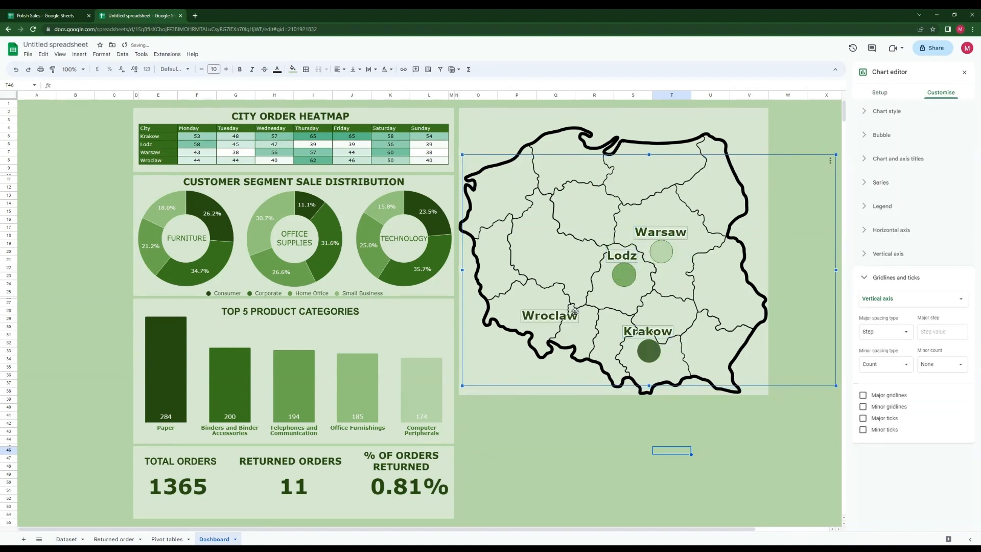
{"action": "left_click_drag", "start_coordinate": [576, 317], "coordinate": [575, 306]}
{"action": "left_click", "coordinate": [556, 415]}
{"action": "left_click_drag", "start_coordinate": [734, 190], "coordinate": [737, 185]}
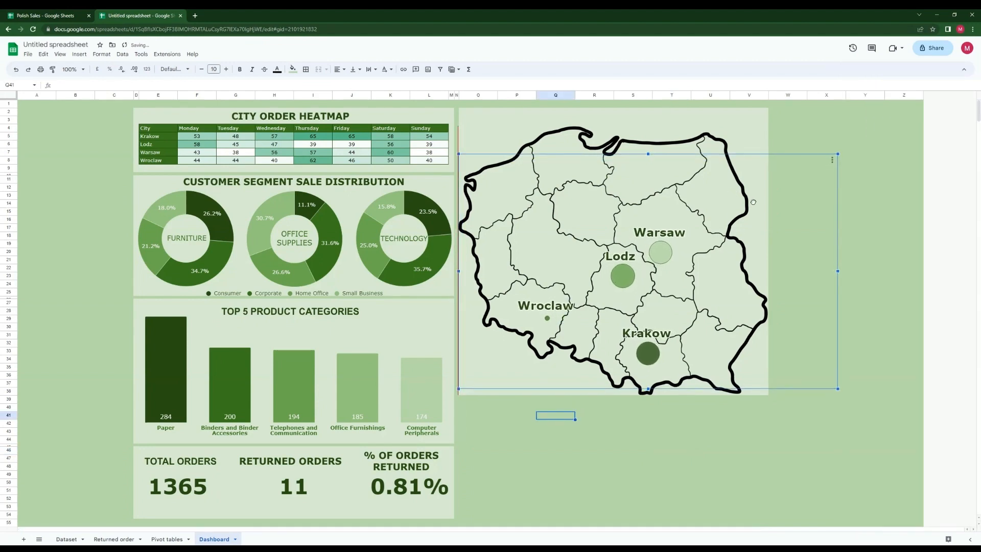
{"action": "left_click", "coordinate": [710, 432]}
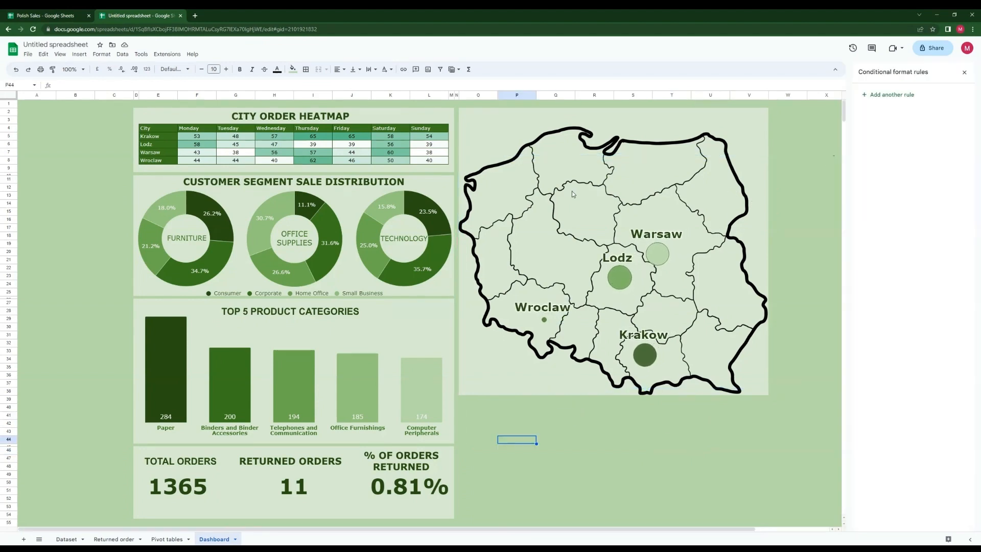
Step: Move the bubble chart and map together off their dashboard panel, uncovering the cells beneath
{"action": "left_click", "coordinate": [683, 162]}
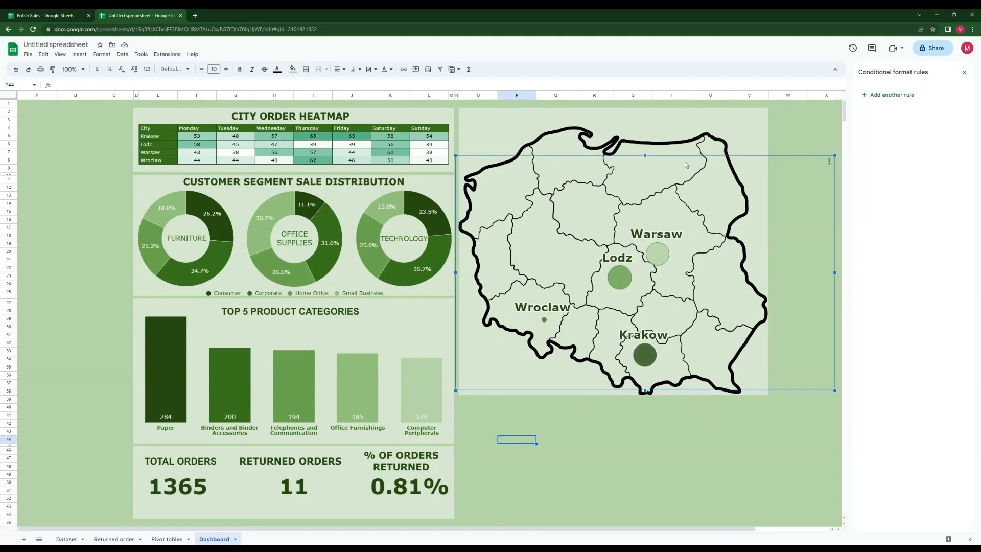
{"action": "left_click", "coordinate": [669, 142], "text": "ctrl"}
{"action": "left_click_drag", "start_coordinate": [685, 140], "coordinate": [287, 268]}
{"action": "left_click", "coordinate": [478, 384]}
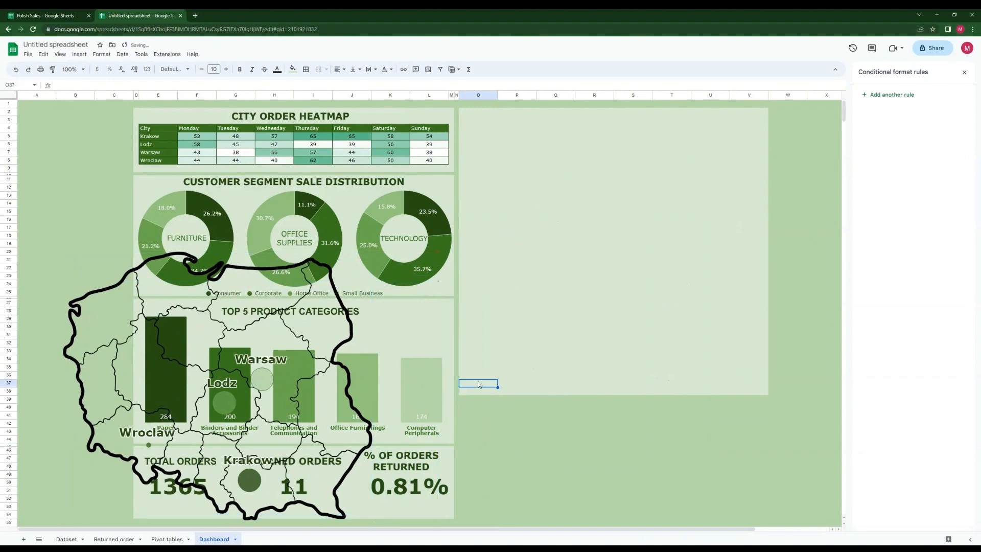
Step: Link O34 on the Dashboard to the Krakow name in the Pivot tables profit table and fill down to O37
{"action": "left_click", "coordinate": [473, 360]}
{"action": "type", "text": "="}
{"action": "left_click", "coordinate": [167, 539]}
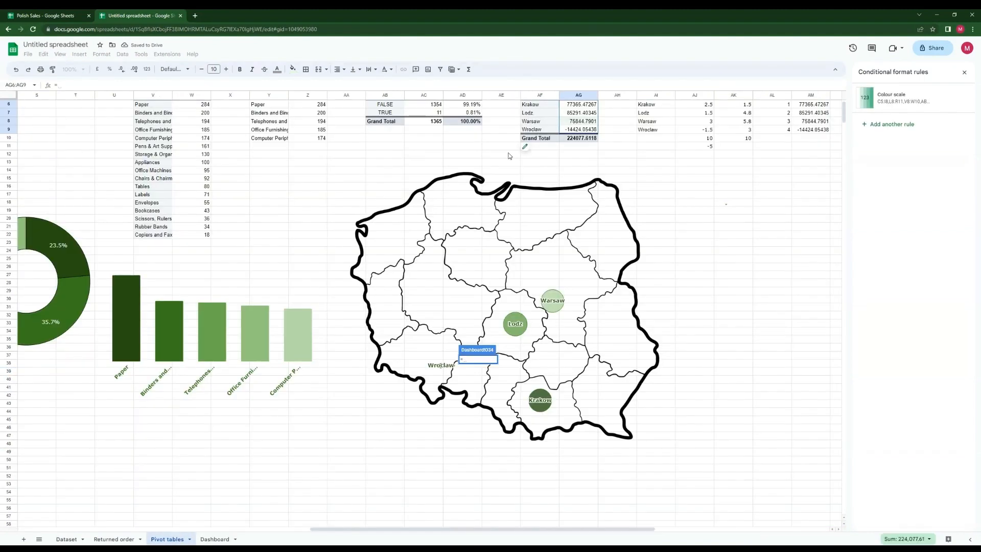
{"action": "left_click", "coordinate": [531, 104]}
{"action": "key", "text": "Return"}
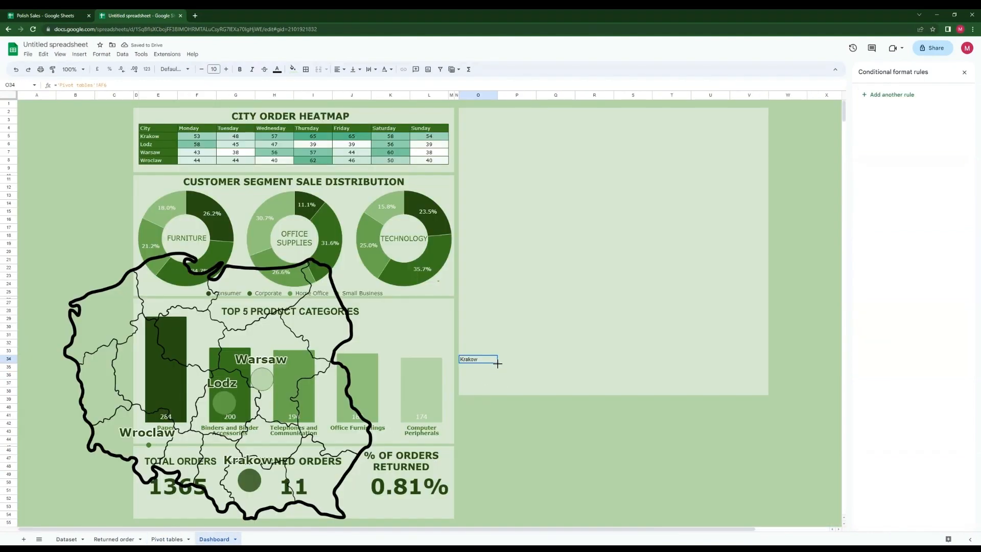
{"action": "left_click_drag", "start_coordinate": [494, 380], "coordinate": [495, 383]}
Step: Link P34 on the Dashboard to Krakow's profit in the Pivot tables sheet and fill down to P37
{"action": "key", "text": "Right"}
{"action": "type", "text": "="}
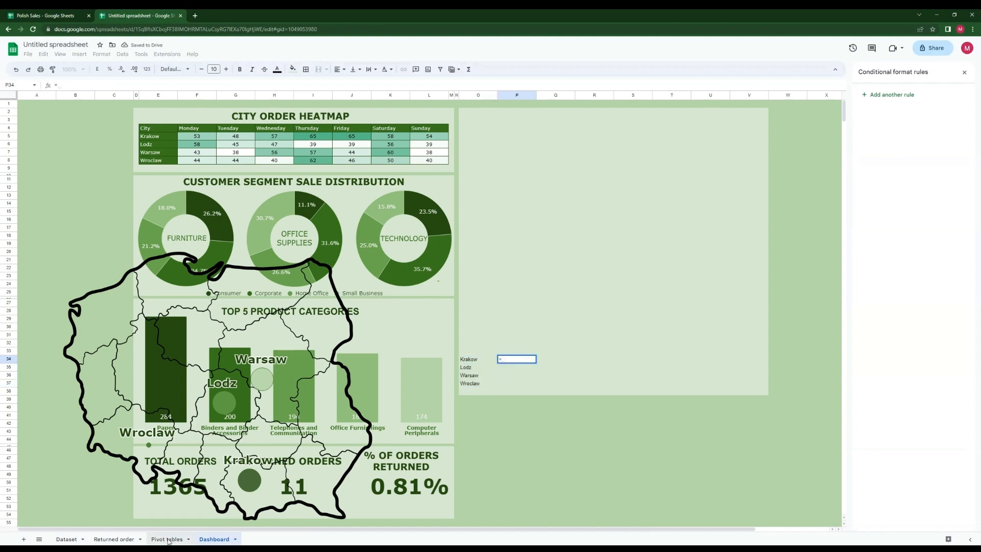
{"action": "left_click", "coordinate": [167, 539]}
{"action": "left_click", "coordinate": [570, 104]}
{"action": "key", "text": "Return"}
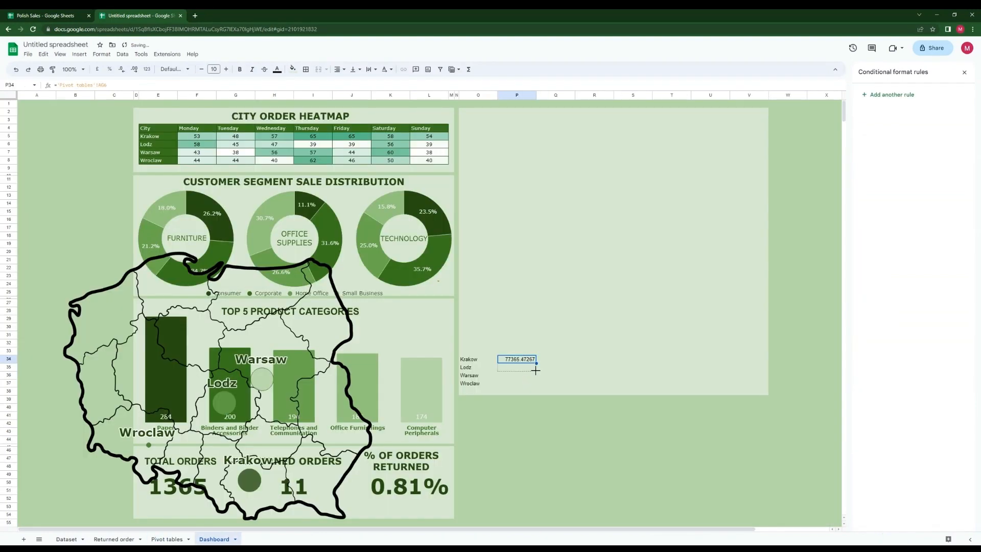
{"action": "left_click_drag", "start_coordinate": [536, 370], "coordinate": [535, 384]}
Step: Format column AG of the Pivot tables sheet as Euro with no decimal places
{"action": "left_click", "coordinate": [167, 539]}
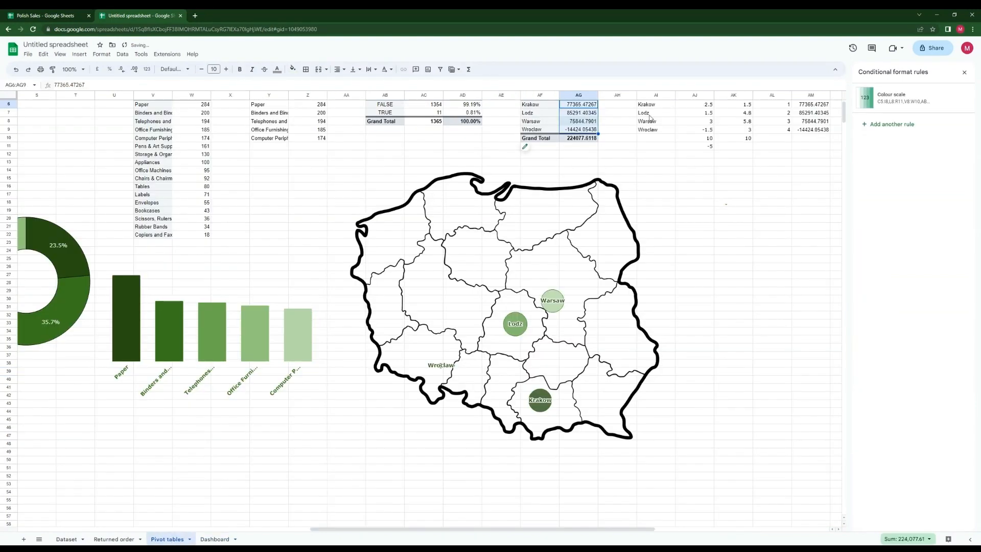
{"action": "left_click", "coordinate": [584, 105]}
{"action": "left_click", "coordinate": [582, 95]}
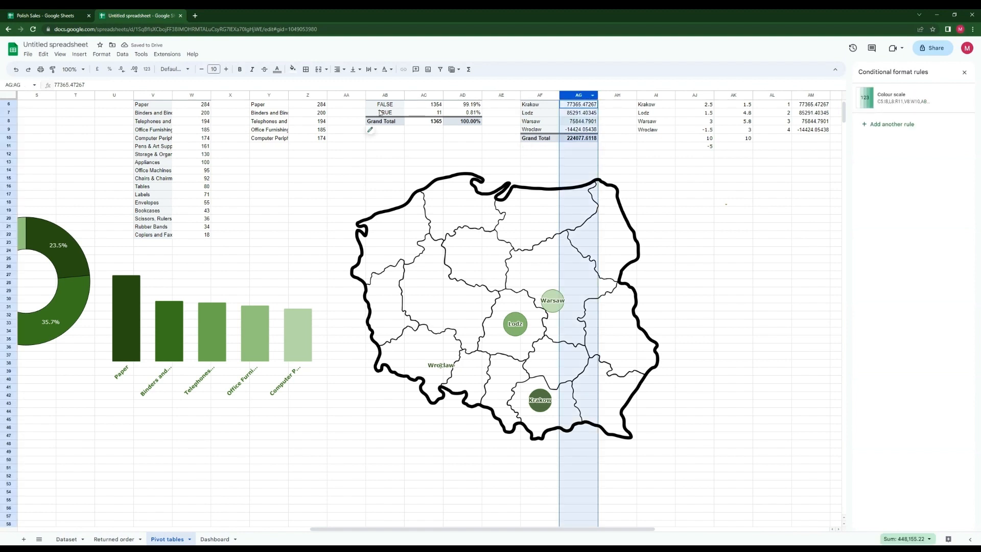
{"action": "left_click", "coordinate": [147, 71]}
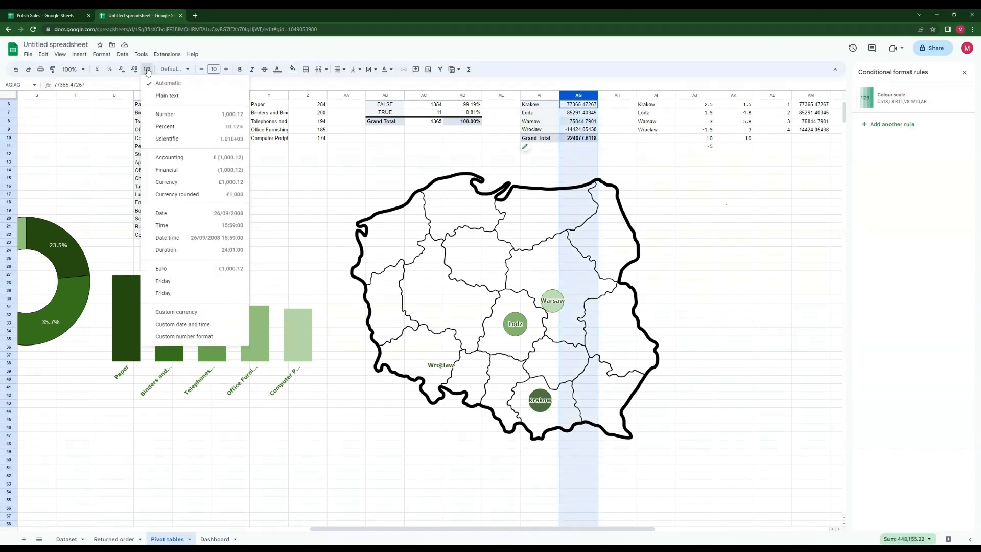
{"action": "left_click", "coordinate": [175, 270]}
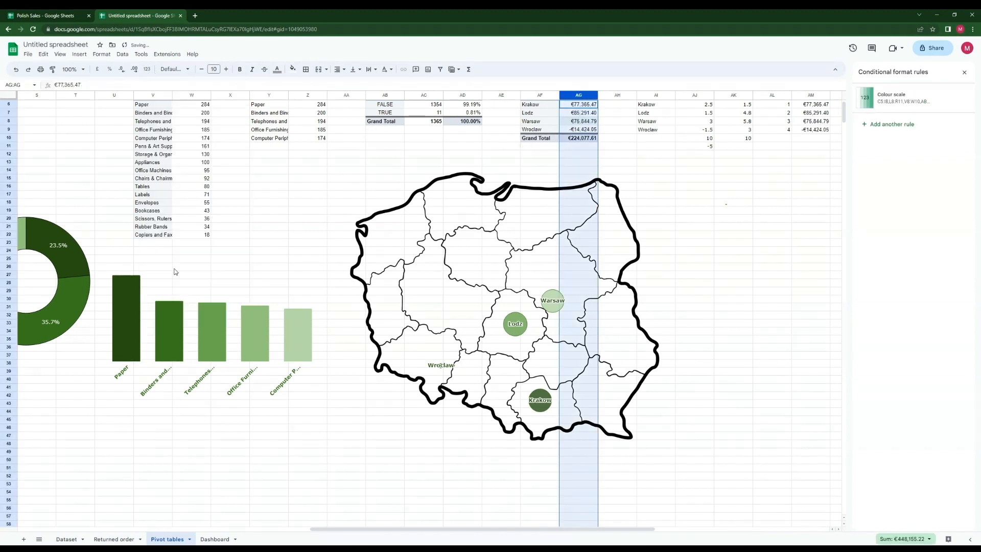
{"action": "left_click", "coordinate": [124, 71]}
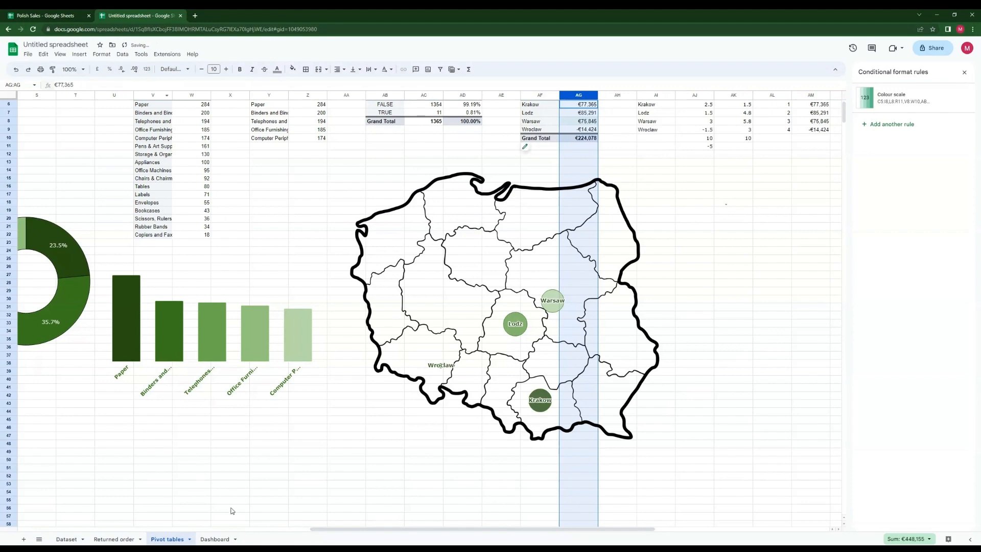
Step: Format the city profit table in O34:P37 on the Dashboard with Verdana font and dark green text
{"action": "left_click", "coordinate": [214, 539]}
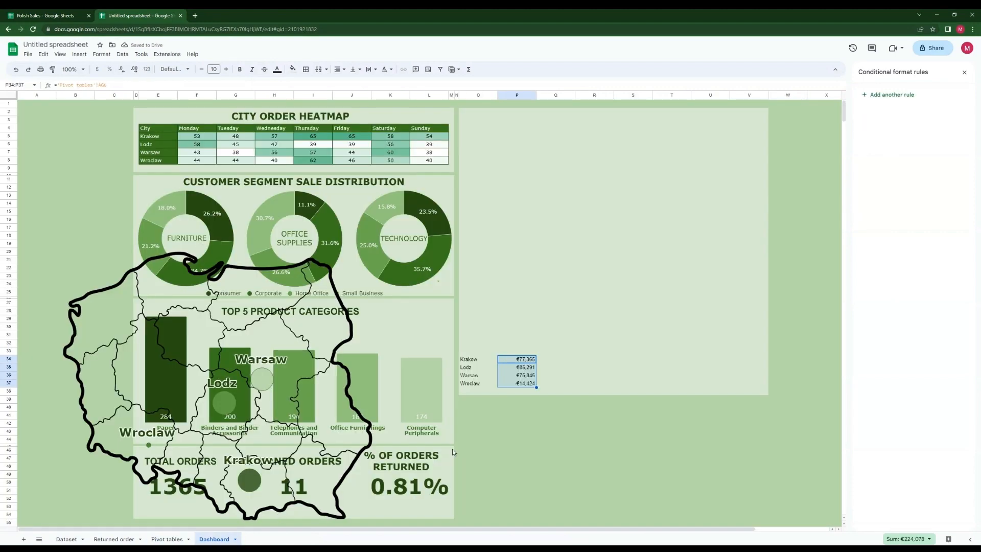
{"action": "left_click", "coordinate": [550, 424]}
{"action": "left_click_drag", "start_coordinate": [477, 359], "coordinate": [517, 384]}
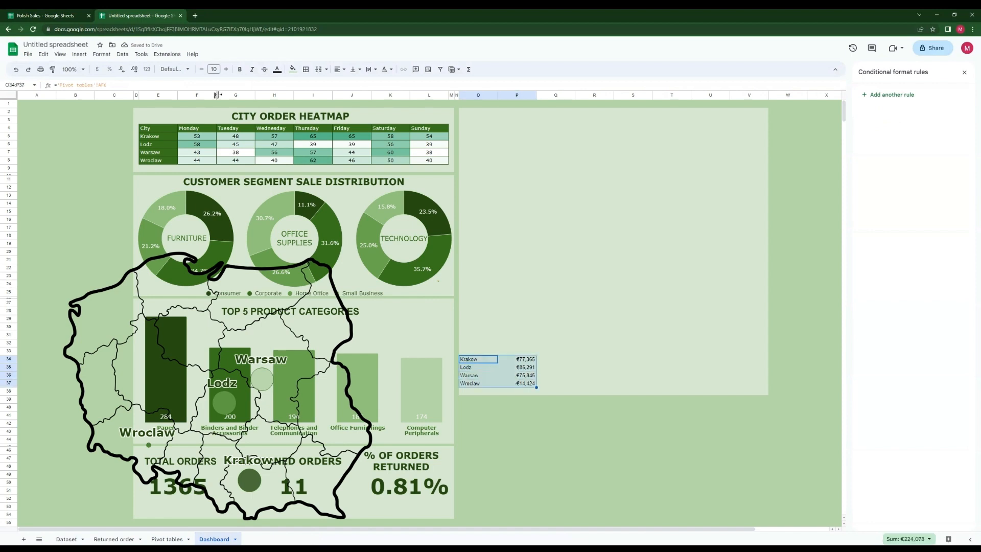
{"action": "left_click", "coordinate": [174, 69]}
{"action": "left_click", "coordinate": [194, 443]}
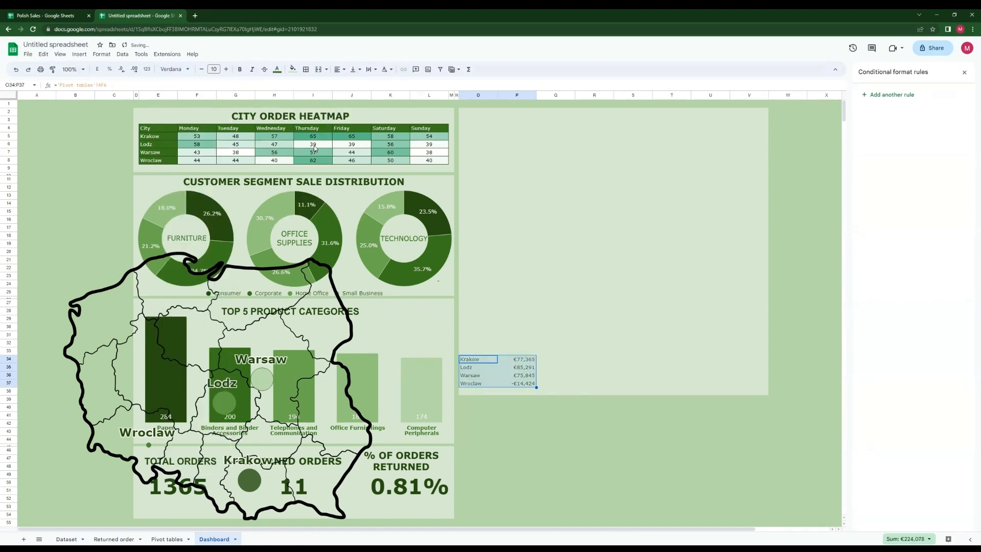
Step: Apply the default white-to-green colour scale as conditional formatting to the profit values in P34:P37
{"action": "left_click_drag", "start_coordinate": [531, 362], "coordinate": [526, 383]}
{"action": "left_click", "coordinate": [102, 54]}
{"action": "left_click", "coordinate": [134, 185]}
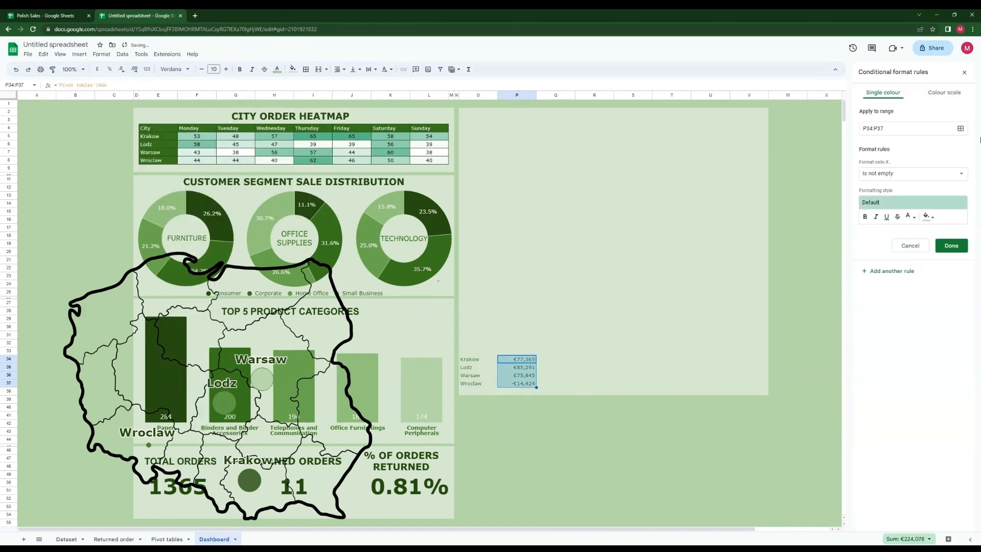
{"action": "left_click", "coordinate": [944, 93]}
{"action": "left_click", "coordinate": [912, 174]}
{"action": "left_click", "coordinate": [879, 221]}
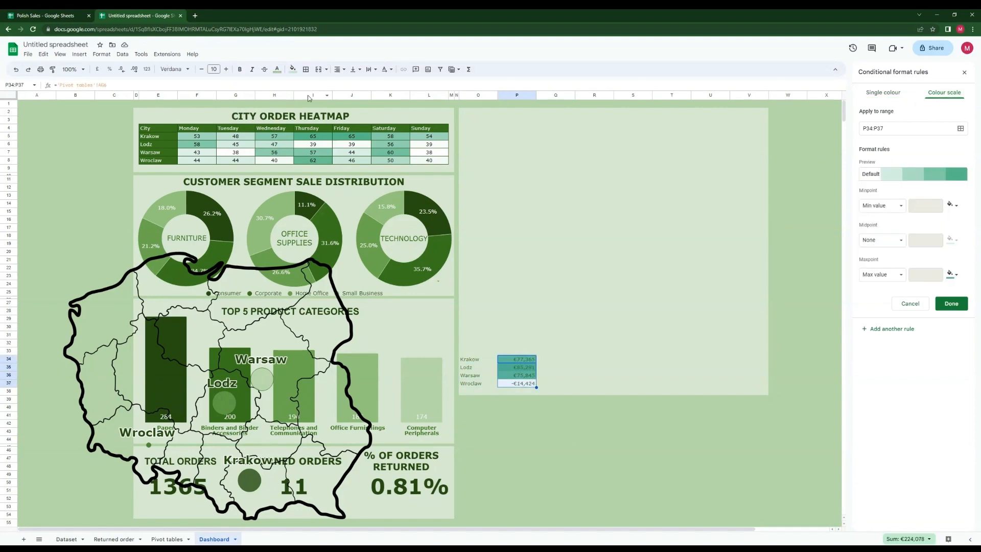
{"action": "left_click", "coordinate": [282, 72]}
{"action": "left_click", "coordinate": [556, 423]}
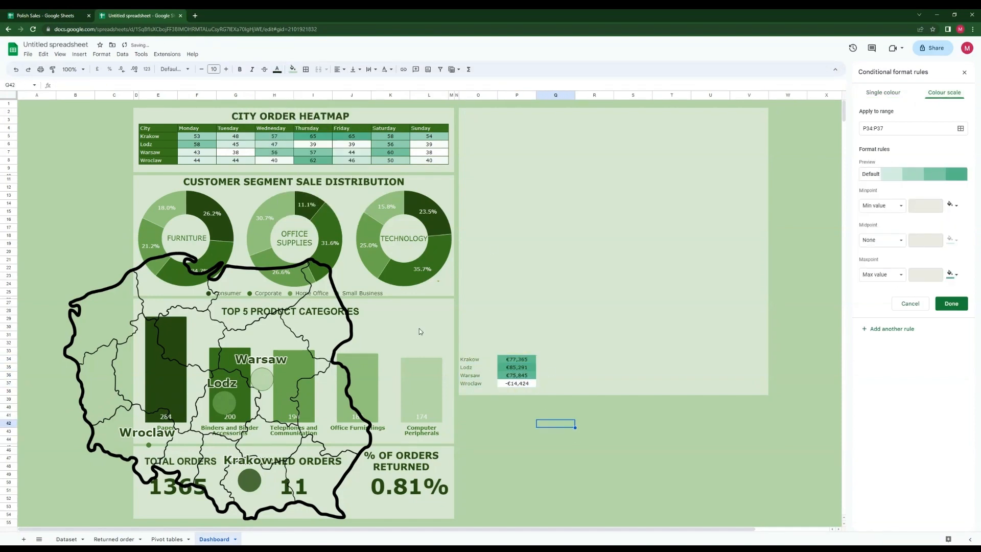
Step: Move the Poland map with its city bubbles onto the empty light green panel beside the other charts
{"action": "left_click", "coordinate": [339, 262]}
{"action": "left_click_drag", "start_coordinate": [338, 262], "coordinate": [736, 138]}
{"action": "left_click", "coordinate": [682, 453]}
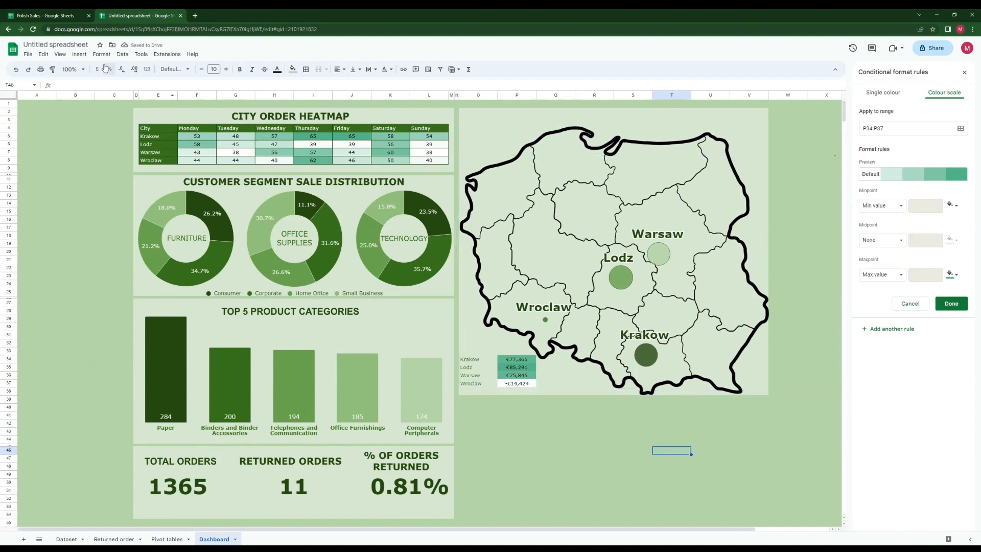
Step: Insert a drawing containing a text box that reads CITY PROFITS
{"action": "left_click", "coordinate": [80, 54]}
{"action": "left_click", "coordinate": [97, 167]}
{"action": "left_click", "coordinate": [384, 125]}
{"action": "left_click_drag", "start_coordinate": [328, 181], "coordinate": [500, 233]}
{"action": "type", "text": "CITY PROFITS"}
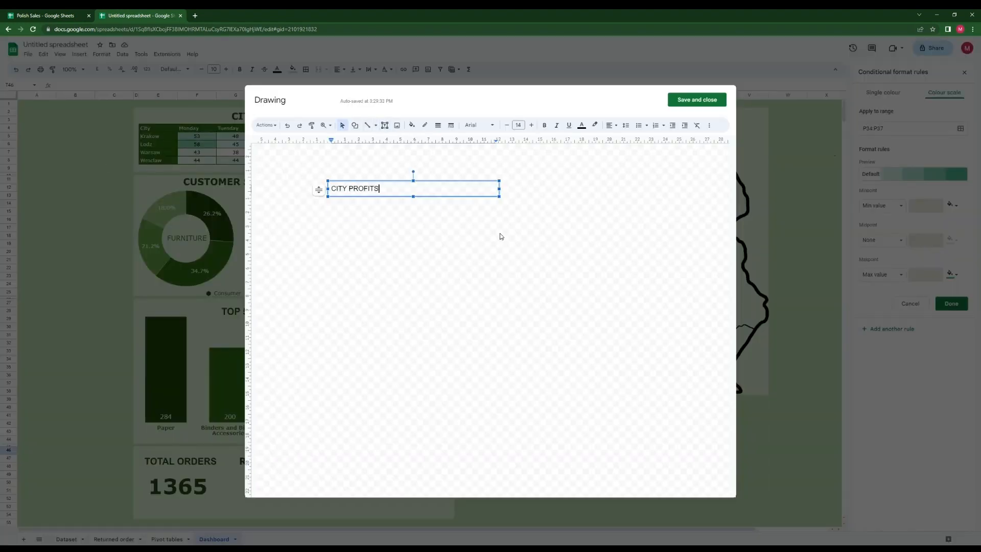
Step: Format the CITY PROFITS text in the drawing as size 18, bold and dark green
{"action": "left_click", "coordinate": [472, 181]}
{"action": "left_click", "coordinate": [518, 126]}
{"action": "left_click", "coordinate": [518, 234]}
{"action": "left_click", "coordinate": [543, 125]}
{"action": "left_click", "coordinate": [581, 125]}
{"action": "left_click", "coordinate": [619, 223]}
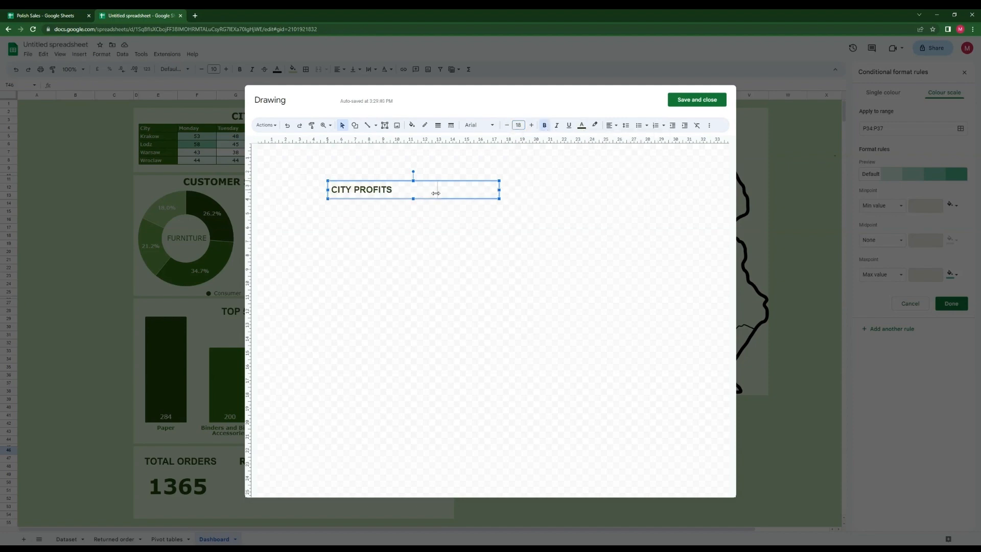
Step: Narrow the CITY PROFITS text box to its text, save the drawing and place it as a heading above the Poland map
{"action": "left_click_drag", "start_coordinate": [435, 193], "coordinate": [396, 192]}
{"action": "left_click", "coordinate": [697, 100]}
{"action": "left_click_drag", "start_coordinate": [696, 462], "coordinate": [622, 116]}
{"action": "left_click", "coordinate": [593, 474]}
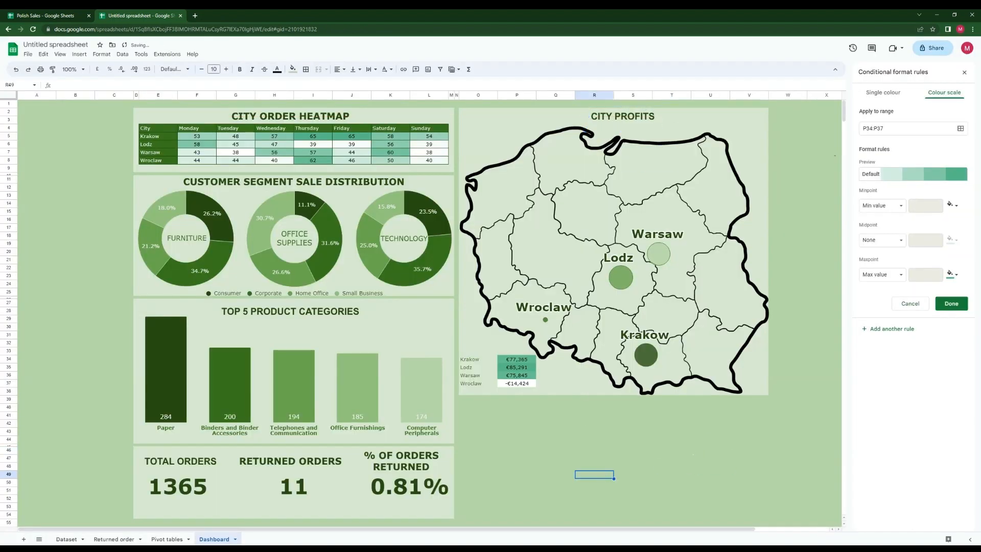
Step: Make the city profit table in O34:P37 on the Dashboard bold
{"action": "left_click_drag", "start_coordinate": [478, 359], "coordinate": [516, 383]}
{"action": "left_click", "coordinate": [239, 69]}
{"action": "left_click", "coordinate": [555, 440]}
Step: Copy the city profit pivot table AF5:AG10 in the Pivot tables sheet and paste it at AO5
{"action": "left_click", "coordinate": [166, 539]}
{"action": "scroll", "coordinate": [562, 306], "scroll_direction": "right", "scroll_amount": 5}
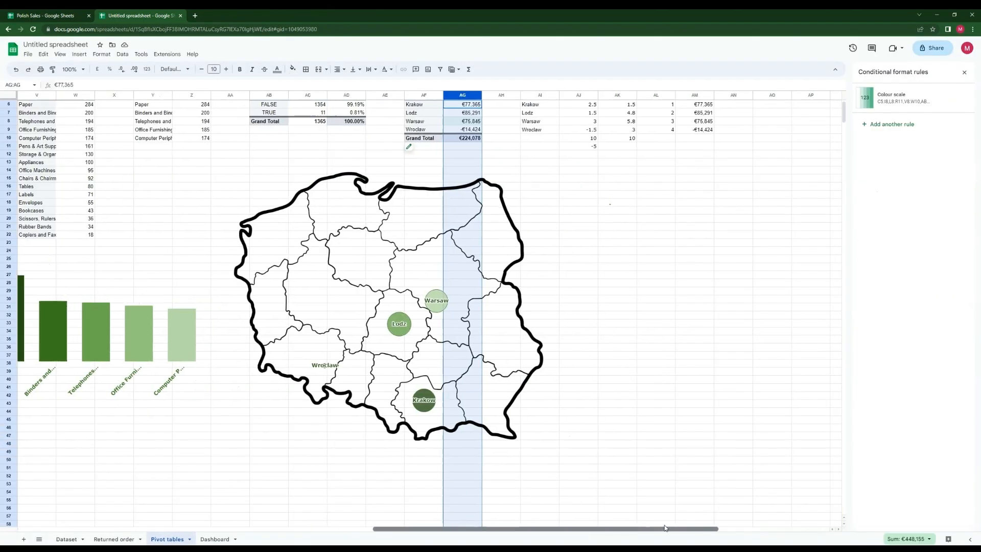
{"action": "scroll", "coordinate": [460, 256], "scroll_direction": "up", "scroll_amount": 1}
{"action": "left_click_drag", "start_coordinate": [346, 120], "coordinate": [388, 162]}
{"action": "key", "text": "ctrl+c"}
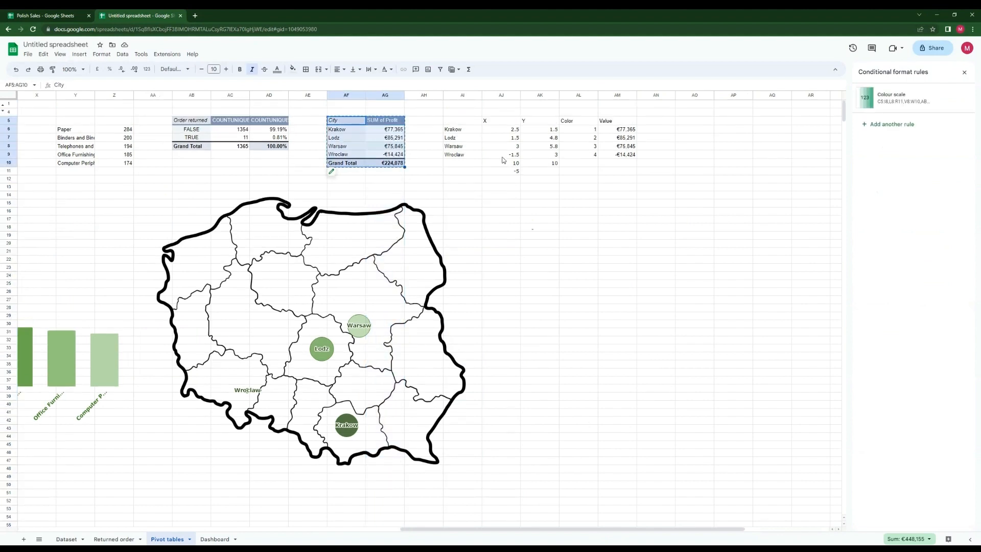
{"action": "left_click", "coordinate": [695, 123]}
{"action": "key", "text": "ctrl+v"}
Step: Rebuild the pasted pivot table with Order Date as rows and the sums of Sales and Profit as values
{"action": "left_click", "coordinate": [682, 176]}
{"action": "left_click", "coordinate": [880, 154]}
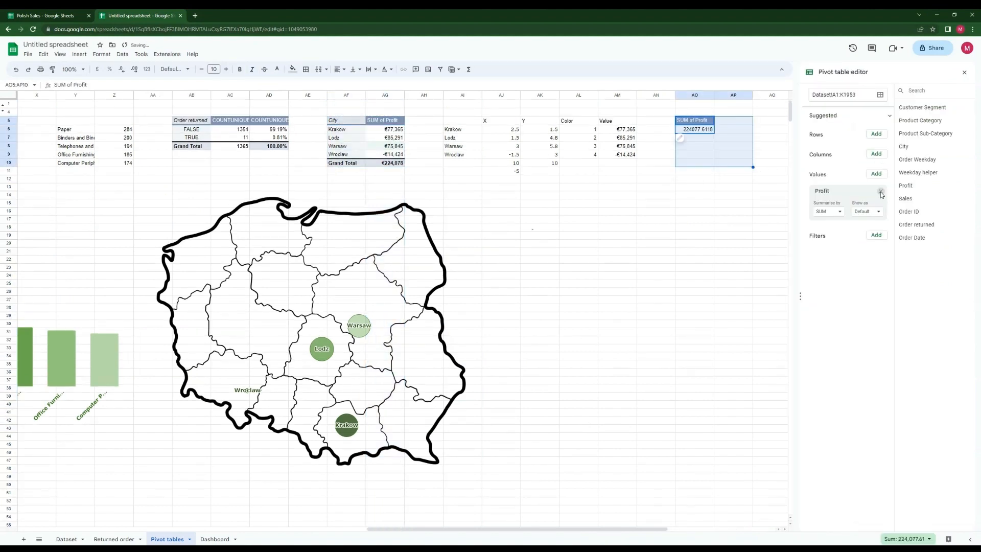
{"action": "left_click", "coordinate": [881, 193]}
{"action": "left_click_drag", "start_coordinate": [919, 236], "coordinate": [831, 145]}
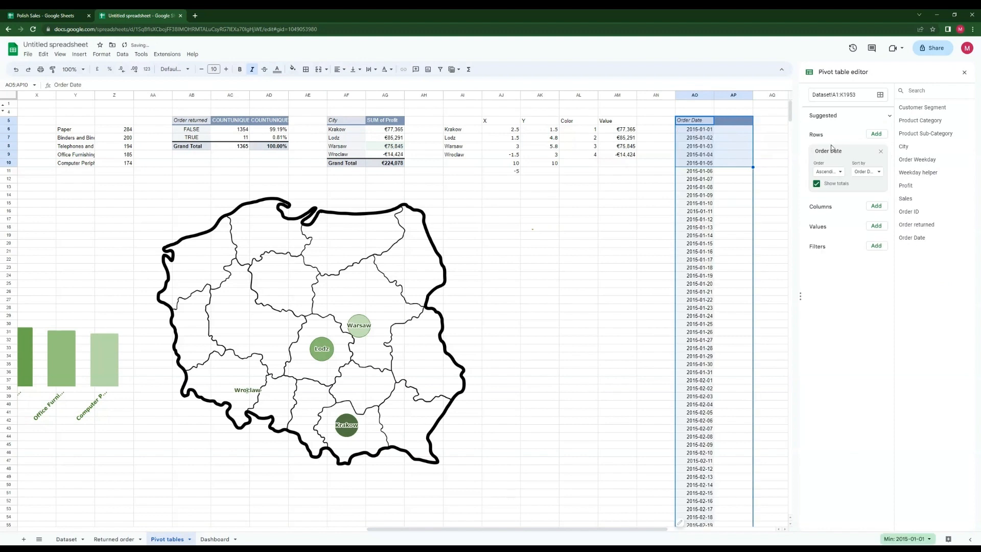
{"action": "left_click_drag", "start_coordinate": [914, 199], "coordinate": [820, 301]}
Step: Format the sales and profit columns AP and AQ of the order date pivot table as Euro currency
{"action": "left_click_drag", "start_coordinate": [635, 532], "coordinate": [681, 531]}
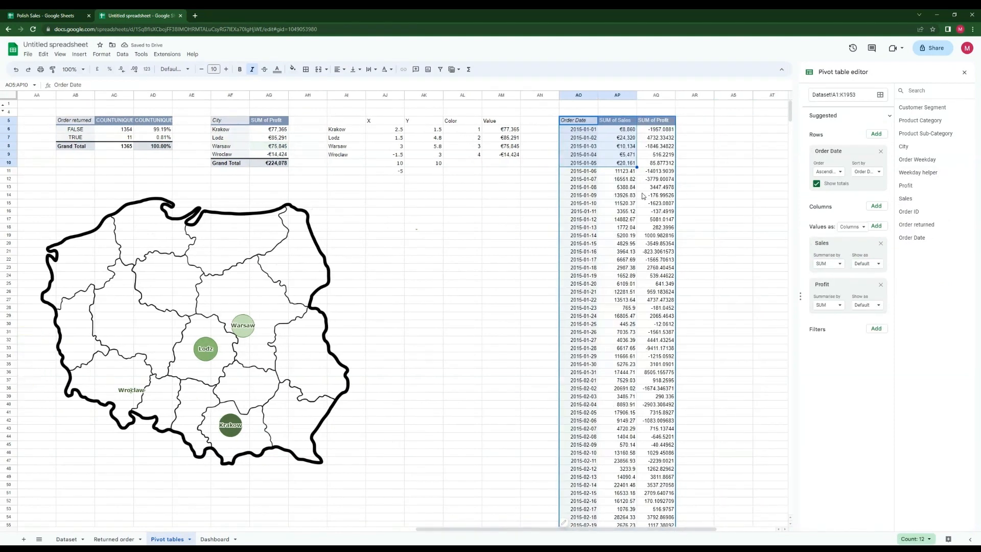
{"action": "left_click_drag", "start_coordinate": [617, 95], "coordinate": [655, 96]}
{"action": "left_click", "coordinate": [175, 70]}
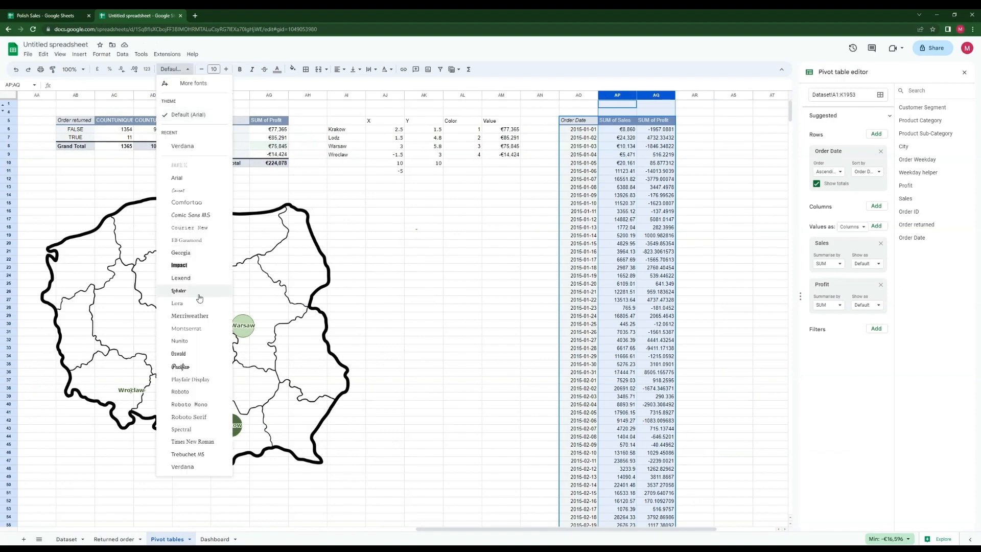
{"action": "left_click", "coordinate": [146, 68]}
{"action": "left_click", "coordinate": [172, 272]}
{"action": "left_click", "coordinate": [694, 251]}
Step: Hide the order date pivot table's totals and insert a line chart of sales and profit from AO5:AQ184
{"action": "left_click_drag", "start_coordinate": [573, 120], "coordinate": [666, 362]}
{"action": "left_click", "coordinate": [816, 185]}
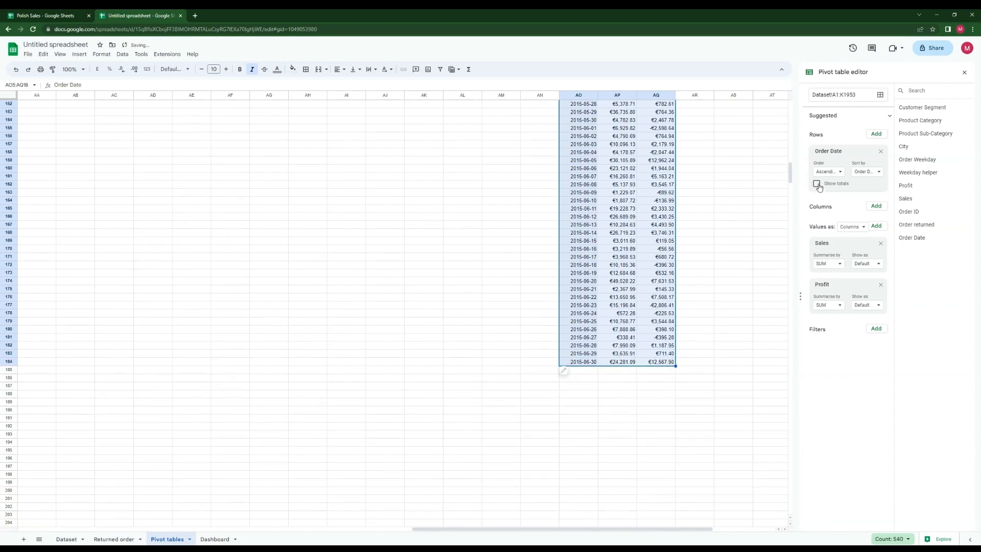
{"action": "left_click", "coordinate": [78, 54]}
{"action": "left_click", "coordinate": [102, 125]}
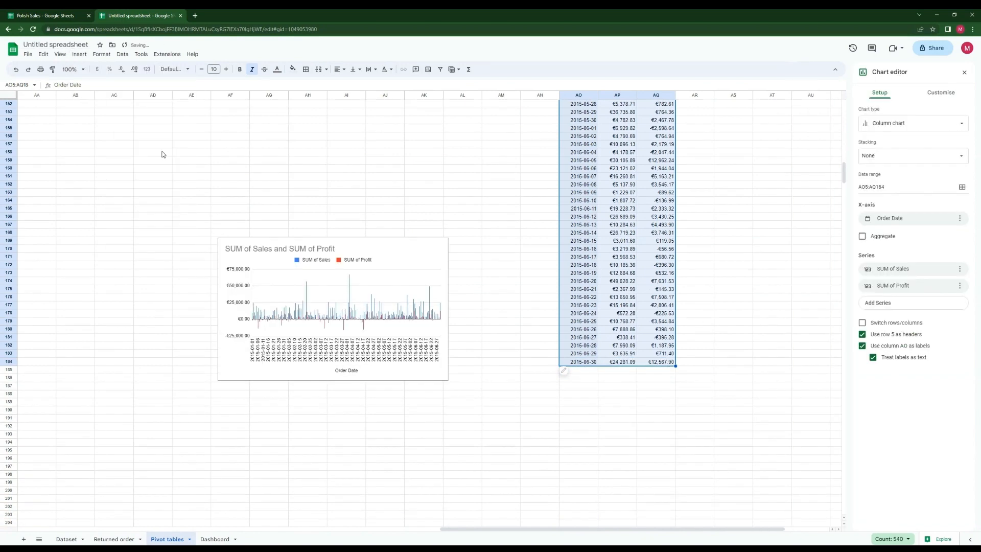
{"action": "left_click", "coordinate": [908, 126]}
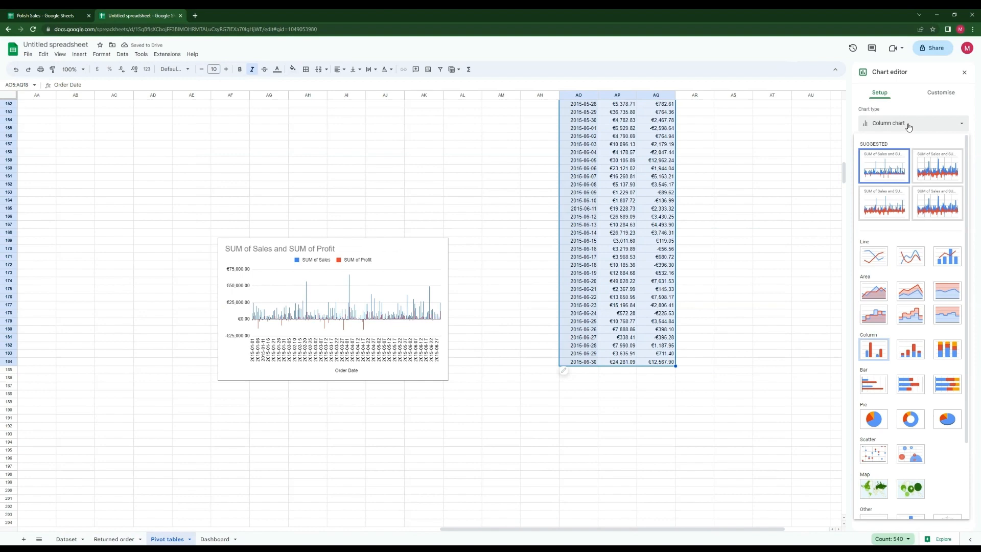
{"action": "left_click", "coordinate": [875, 257]}
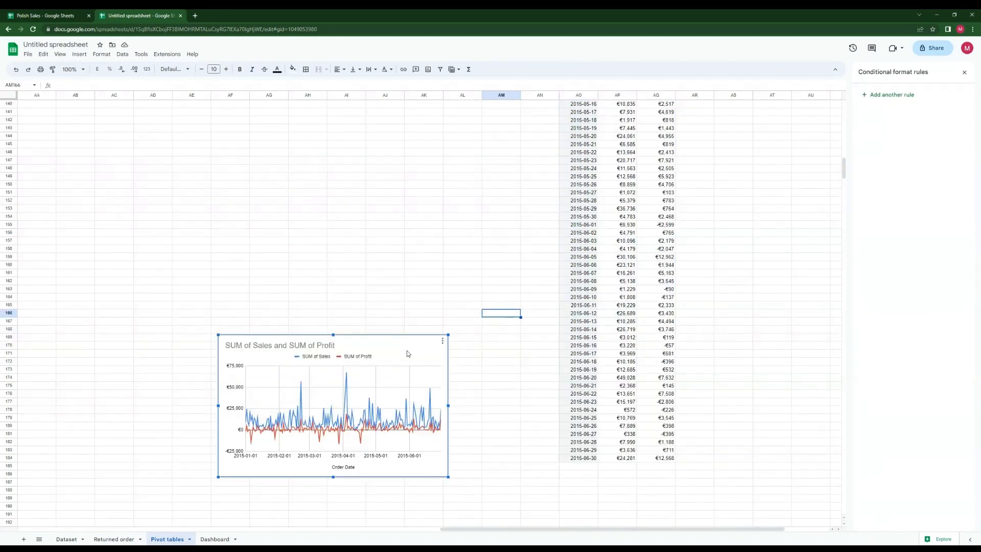
Step: Set the line chart's background and border colours to none and delete its title
{"action": "right_click", "coordinate": [408, 351]}
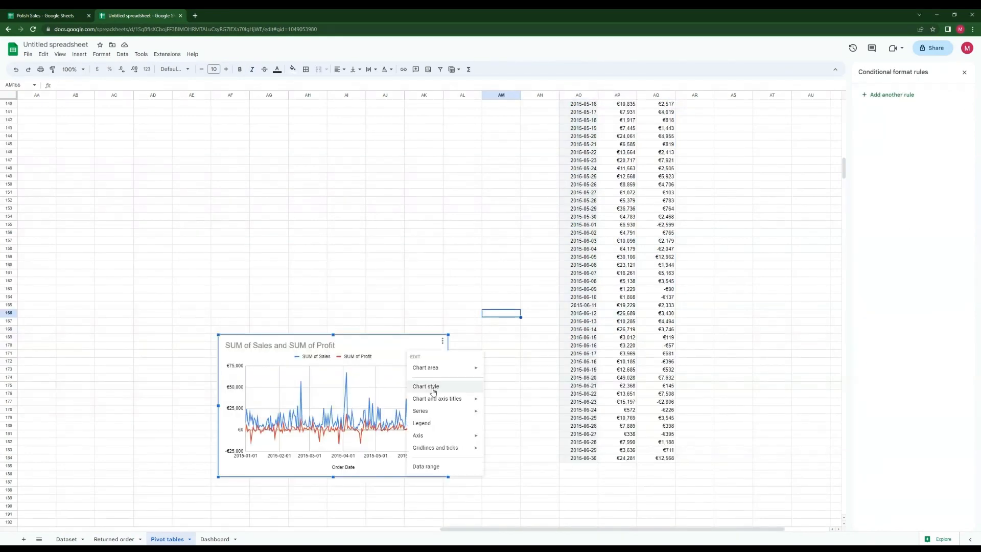
{"action": "left_click", "coordinate": [433, 390]}
{"action": "left_click", "coordinate": [873, 142]}
{"action": "left_click", "coordinate": [874, 161]}
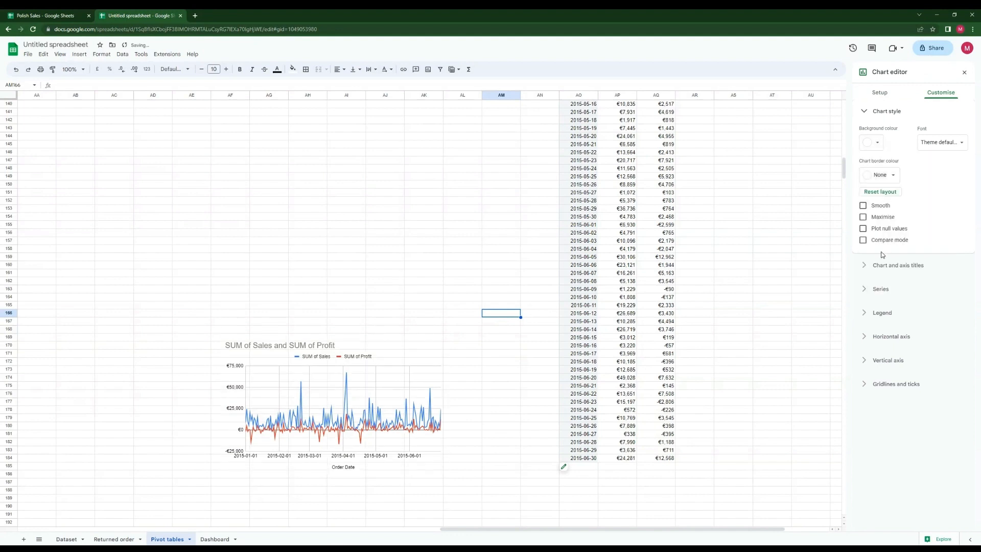
{"action": "left_click", "coordinate": [894, 265]}
{"action": "key", "text": "BackSpace"}
Step: Set the line colour of the SUM of Sales series to dark green 1
{"action": "left_click", "coordinate": [876, 289]}
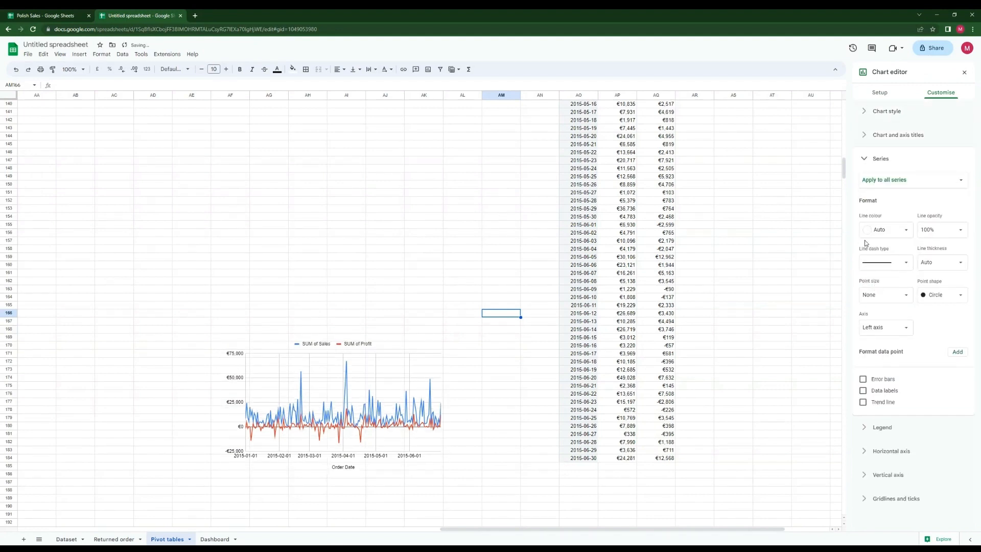
{"action": "left_click", "coordinate": [925, 180]}
{"action": "left_click", "coordinate": [891, 199]}
{"action": "left_click", "coordinate": [886, 229]}
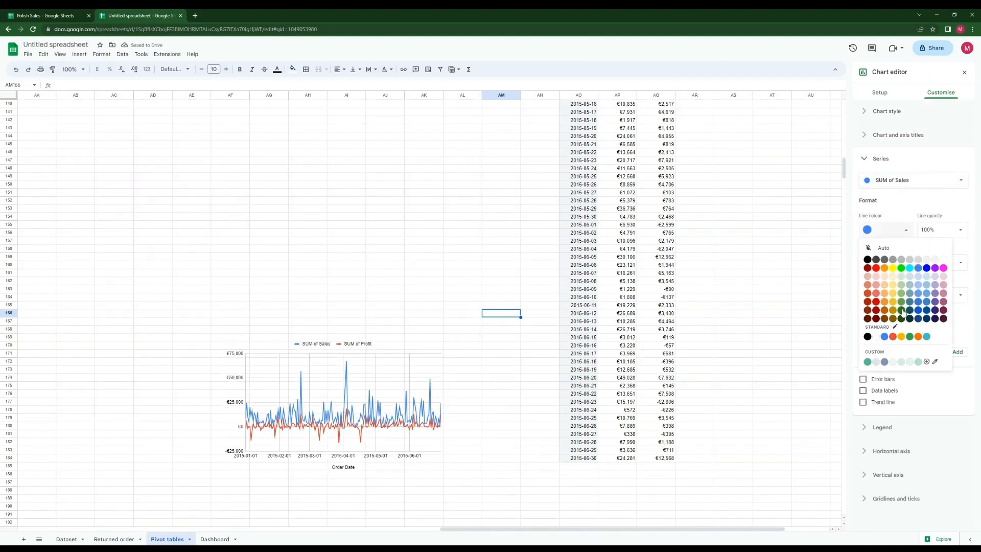
{"action": "left_click", "coordinate": [901, 310]}
{"action": "left_click", "coordinate": [886, 230]}
{"action": "left_click", "coordinate": [901, 302]}
Step: Set the line colour of the SUM of Profit series to dark grey
{"action": "left_click", "coordinate": [925, 180]}
{"action": "left_click", "coordinate": [896, 197]}
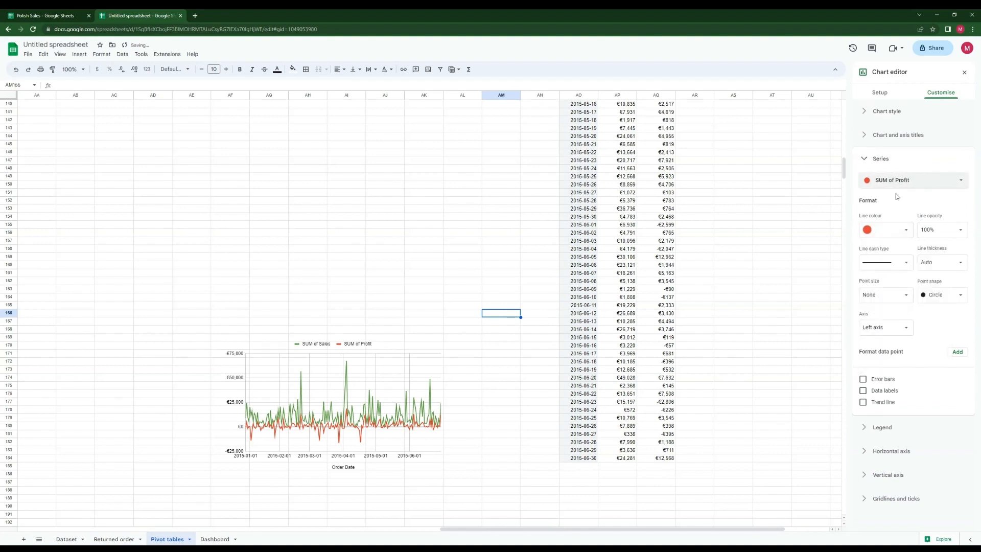
{"action": "left_click", "coordinate": [886, 229]}
{"action": "left_click", "coordinate": [884, 261]}
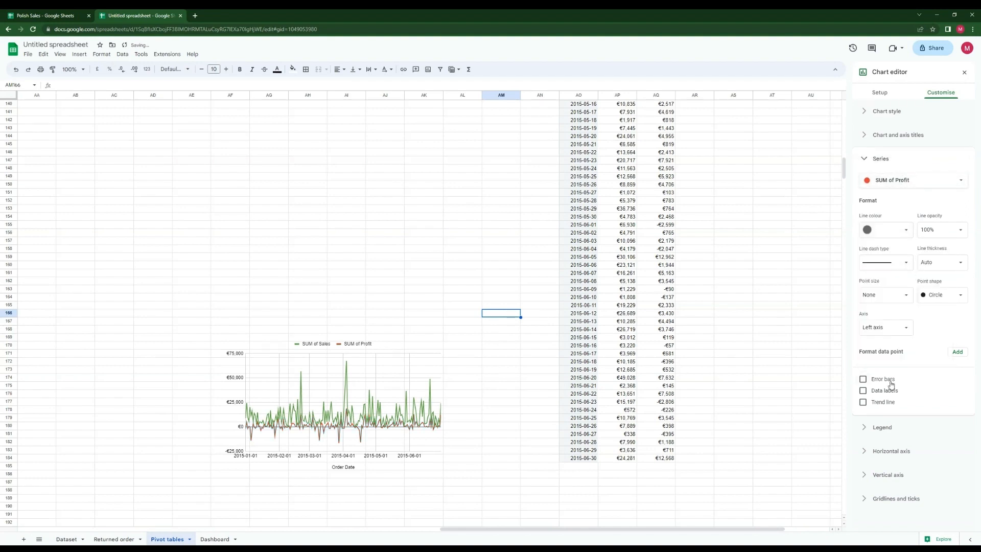
Step: Set the line chart's legend position to None
{"action": "left_click", "coordinate": [879, 429]}
{"action": "left_click", "coordinate": [891, 214]}
{"action": "left_click", "coordinate": [889, 131]}
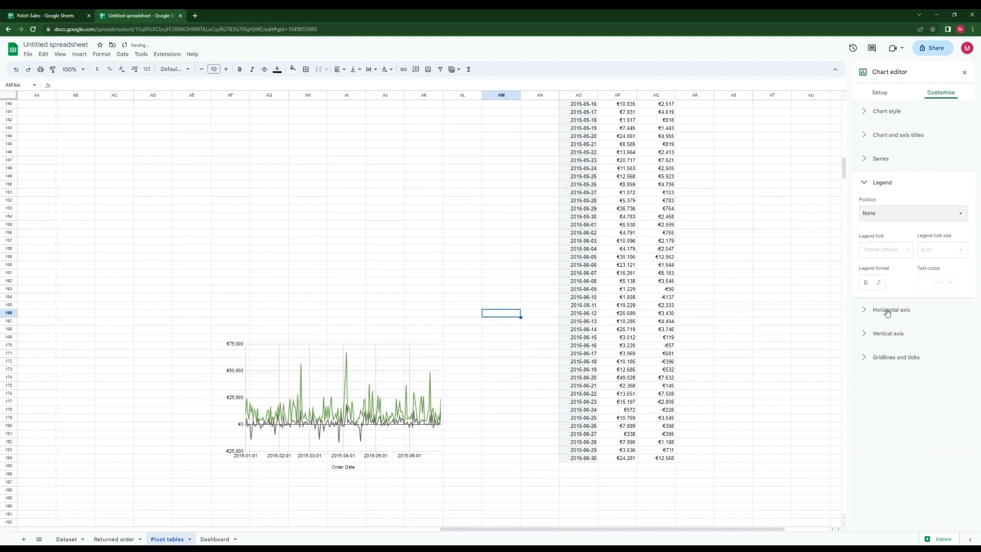
Step: Format the line chart's horizontal axis labels in Verdana, dark green and bold
{"action": "left_click", "coordinate": [887, 311]}
{"action": "left_click", "coordinate": [907, 237]}
{"action": "left_click", "coordinate": [889, 375]}
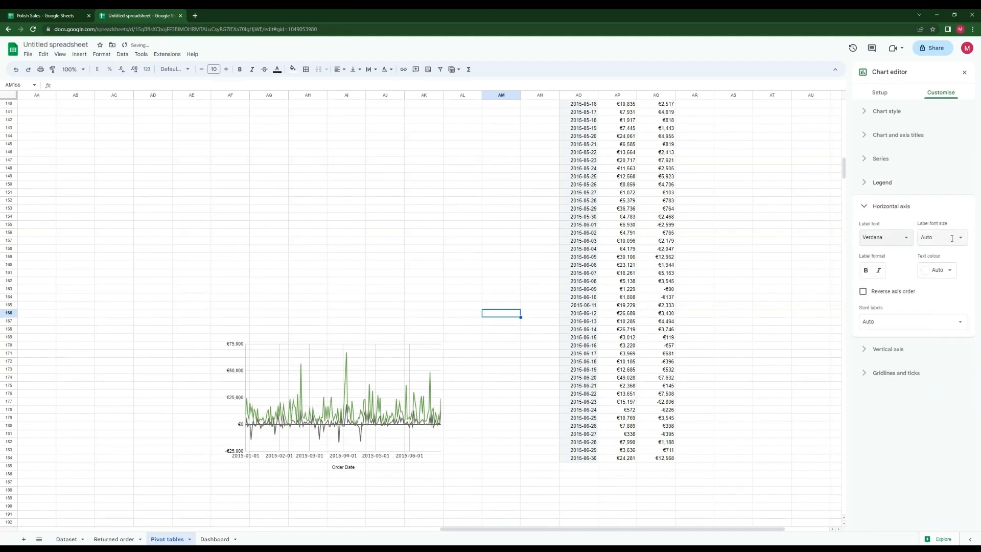
{"action": "left_click", "coordinate": [949, 271]}
{"action": "left_click", "coordinate": [906, 359]}
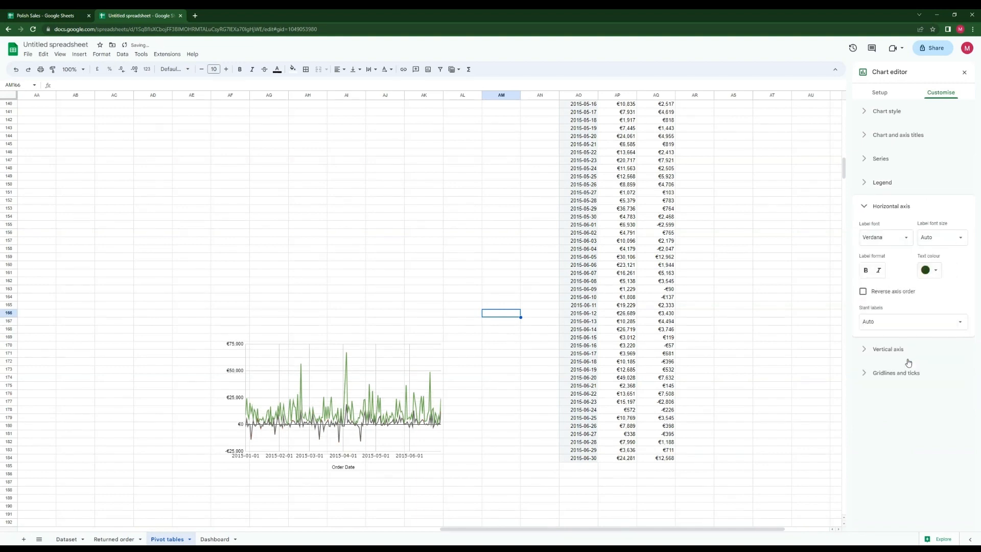
{"action": "left_click", "coordinate": [866, 271]}
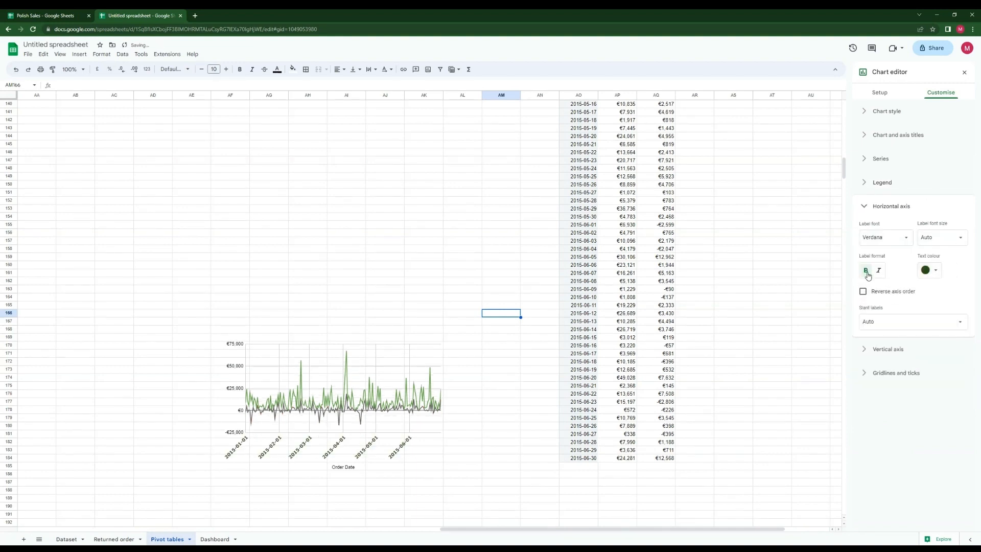
Step: Set the line chart's vertical axis minimum to -25000 and maximum to 75000
{"action": "left_click", "coordinate": [889, 350]}
{"action": "left_click", "coordinate": [868, 341]}
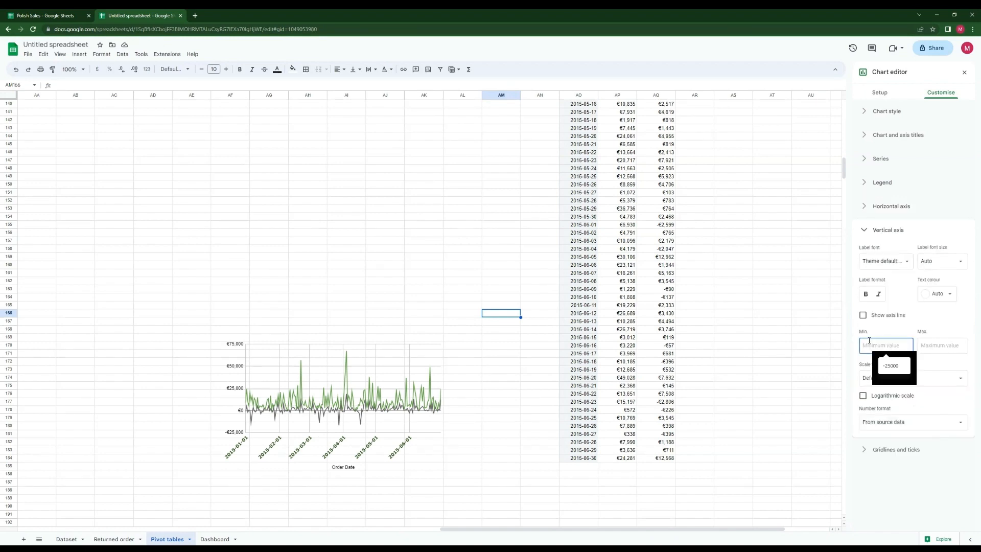
{"action": "type", "text": "00"}
{"action": "left_click", "coordinate": [938, 345]}
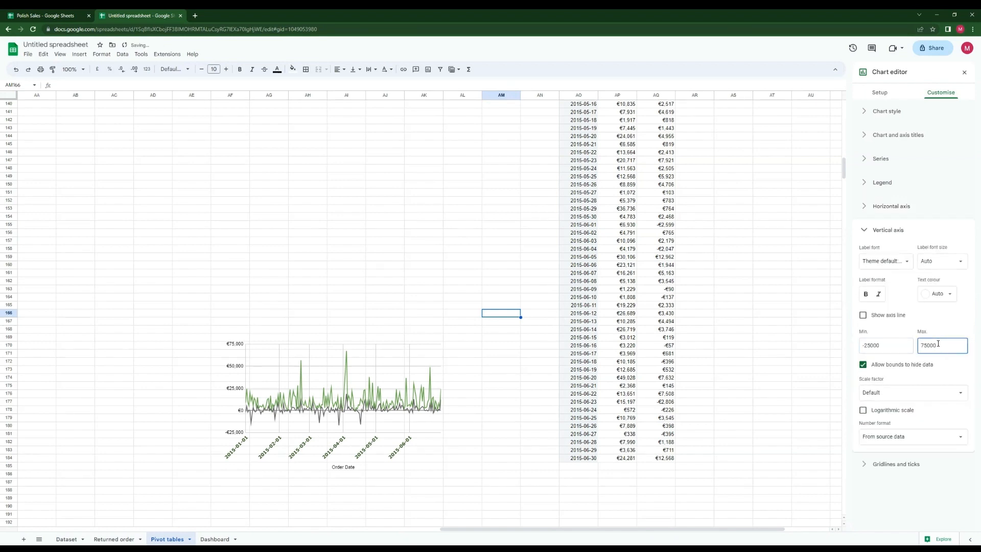
Step: Turn off the major gridlines of the line chart's horizontal axis
{"action": "left_click", "coordinate": [879, 464]}
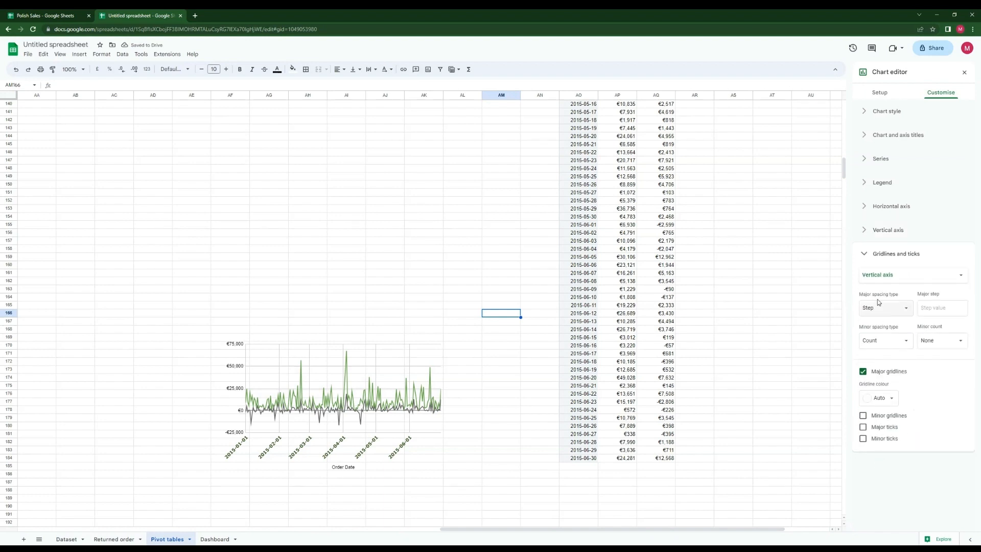
{"action": "left_click", "coordinate": [899, 274]}
{"action": "left_click", "coordinate": [883, 261]}
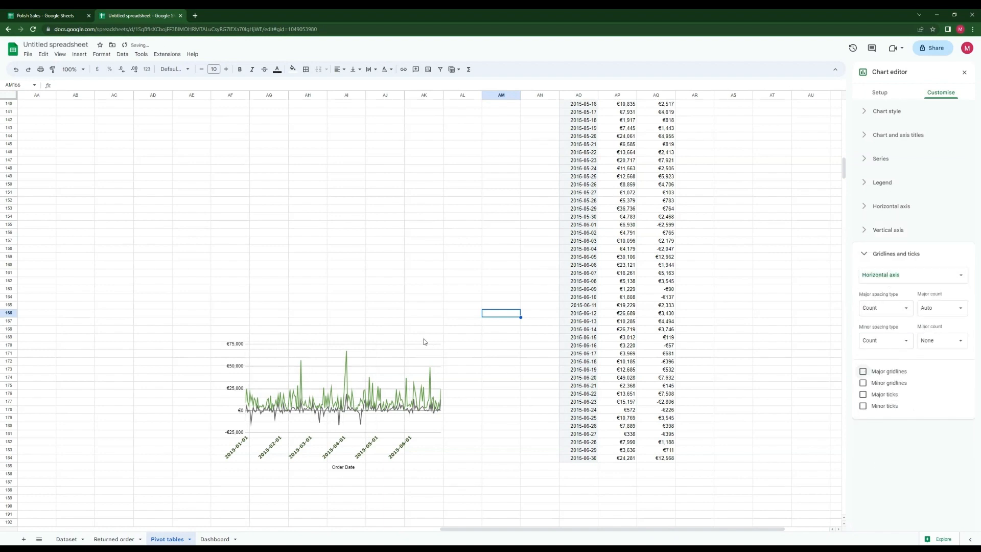
Step: Format the line chart's vertical axis labels in Verdana, dark green and bold
{"action": "left_click", "coordinate": [879, 207]}
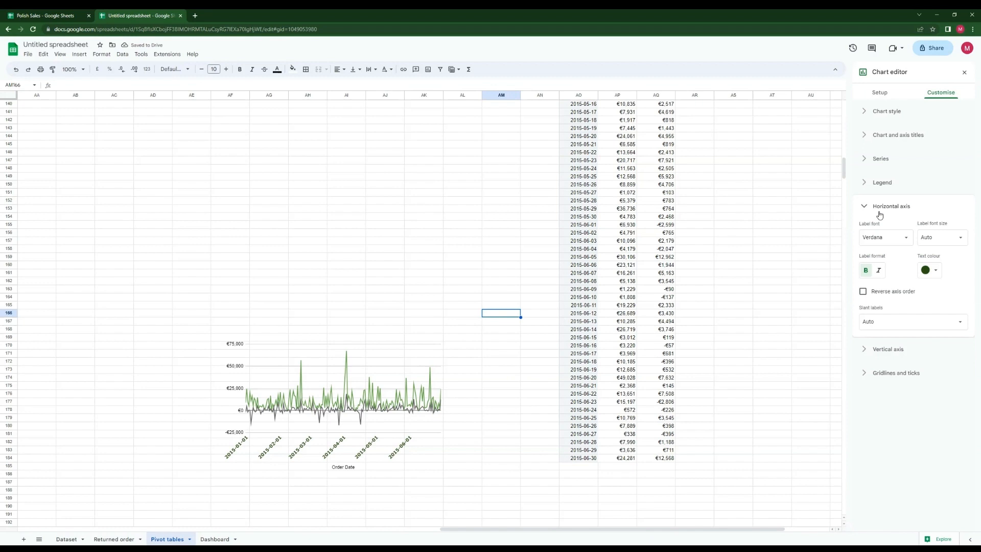
{"action": "left_click", "coordinate": [877, 351]}
{"action": "left_click", "coordinate": [886, 261]}
{"action": "left_click", "coordinate": [891, 399]}
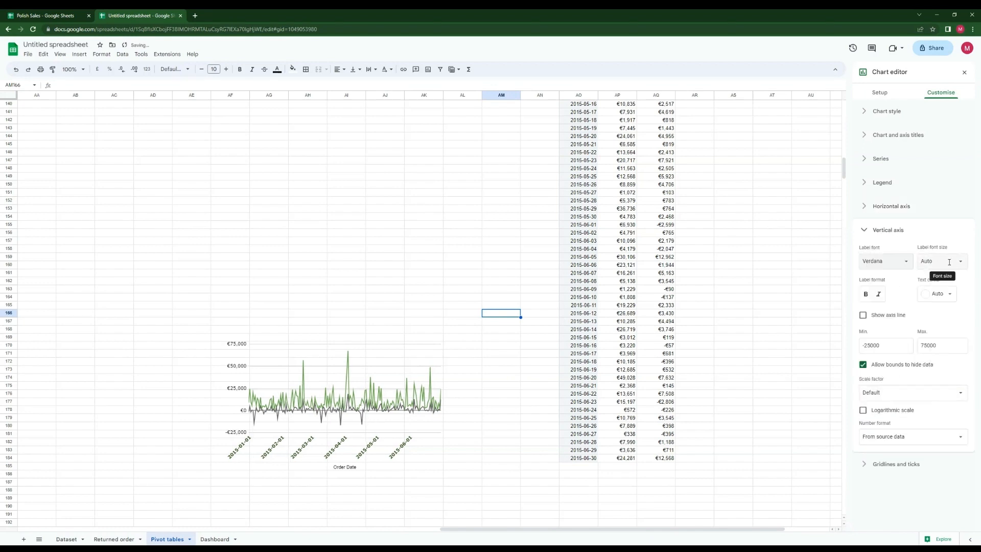
{"action": "left_click", "coordinate": [951, 296]}
{"action": "left_click", "coordinate": [905, 397]}
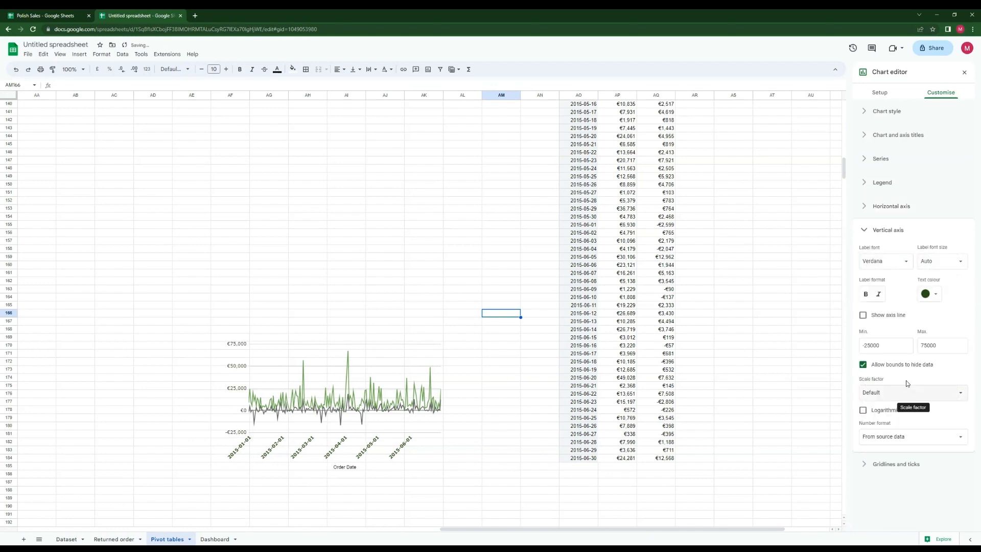
{"action": "left_click", "coordinate": [866, 294]}
Step: Copy the sales and profit line chart from the Pivot tables sheet and paste it into the Dashboard sheet
{"action": "left_click", "coordinate": [423, 339]}
{"action": "key", "text": "ctrl+c"}
{"action": "left_click", "coordinate": [217, 539]}
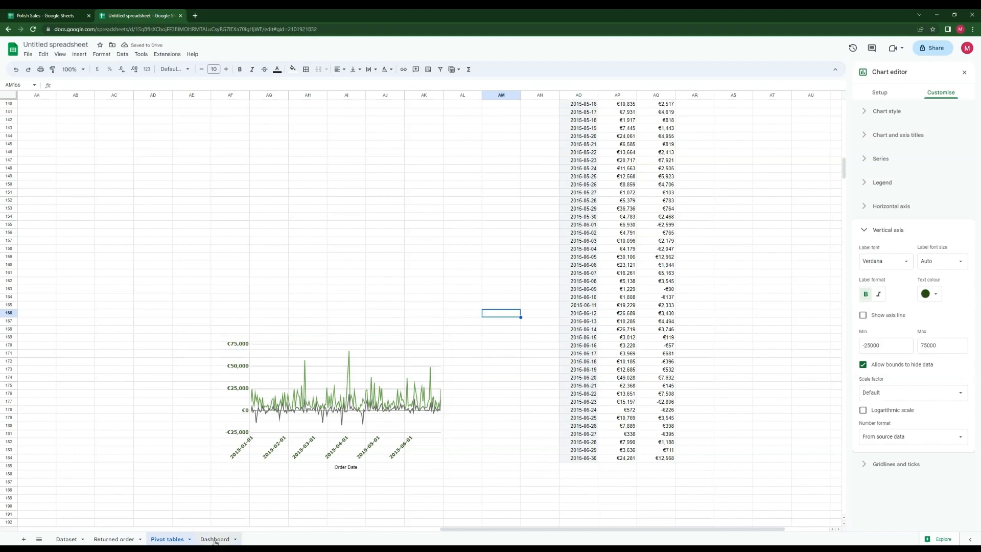
{"action": "left_click", "coordinate": [518, 424]}
{"action": "key", "text": "ctrl+v"}
Step: Insert two extra columns after column Z on the Dashboard sheet
{"action": "left_click", "coordinate": [787, 408]}
{"action": "scroll", "coordinate": [897, 135], "scroll_direction": "up", "scroll_amount": 1}
{"action": "right_click", "coordinate": [903, 95]}
{"action": "left_click", "coordinate": [838, 198]}
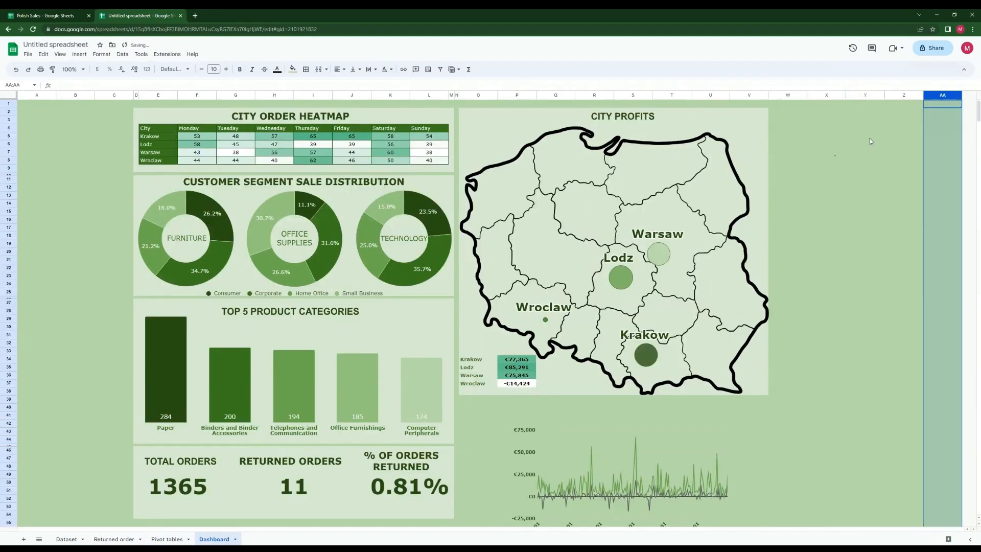
{"action": "right_click", "coordinate": [941, 96]}
{"action": "left_click", "coordinate": [830, 197]}
{"action": "left_click", "coordinate": [865, 211]}
Step: Shrink row 39 to a thin gap and fill the area below the map, from column O to AA, with light green
{"action": "left_click", "coordinate": [478, 399]}
{"action": "left_click_drag", "start_coordinate": [9, 403], "coordinate": [8, 397]}
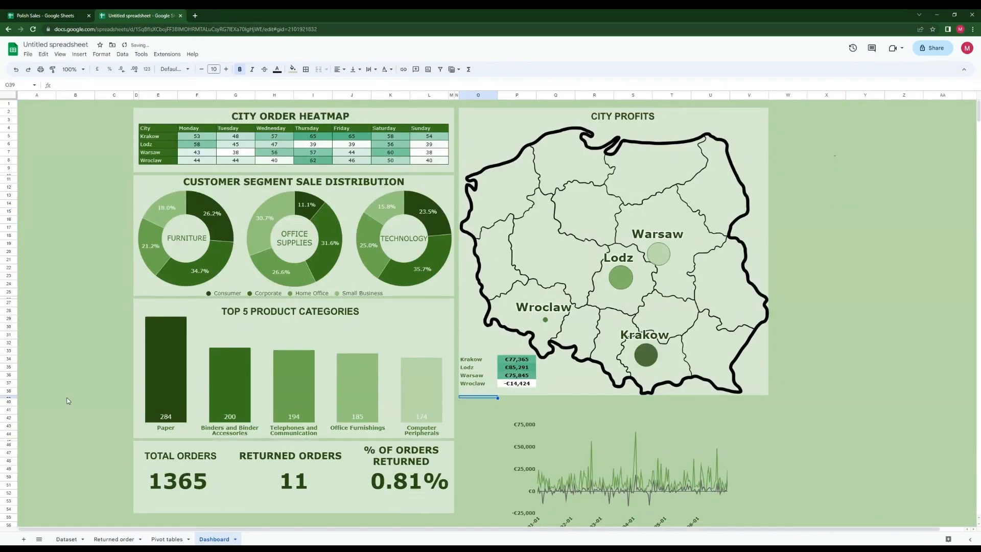
{"action": "left_click_drag", "start_coordinate": [478, 402], "coordinate": [968, 512]}
{"action": "left_click", "coordinate": [292, 68]}
{"action": "left_click", "coordinate": [331, 117]}
Step: Move the line chart into the upper-left corner of the light green panel below the map and delete its Order Date axis title
{"action": "left_click", "coordinate": [749, 434]}
{"action": "scroll", "coordinate": [749, 433], "scroll_direction": "down", "scroll_amount": 1}
{"action": "left_click", "coordinate": [663, 396]}
{"action": "left_click_drag", "start_coordinate": [663, 395], "coordinate": [617, 381]}
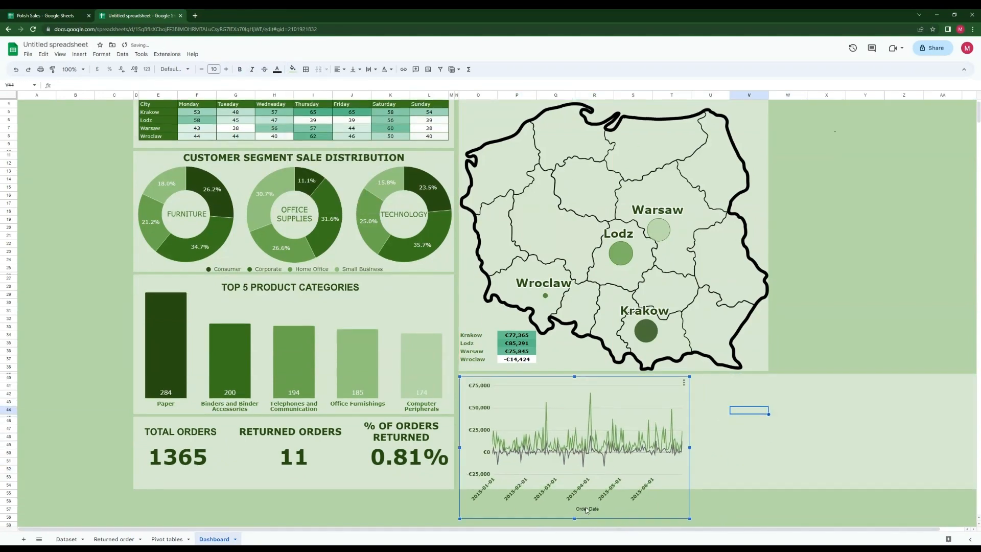
{"action": "double_click", "coordinate": [586, 509]}
{"action": "key", "text": "Delete"}
Step: Resize the line chart to fill the light green panel below the map, leaving room for a title above it
{"action": "left_click", "coordinate": [749, 476]}
{"action": "left_click", "coordinate": [633, 498]}
{"action": "scroll", "coordinate": [582, 511], "scroll_direction": "down", "scroll_amount": 1}
{"action": "left_click", "coordinate": [574, 503]}
{"action": "left_click", "coordinate": [577, 490]}
{"action": "left_click_drag", "start_coordinate": [575, 503], "coordinate": [574, 474]}
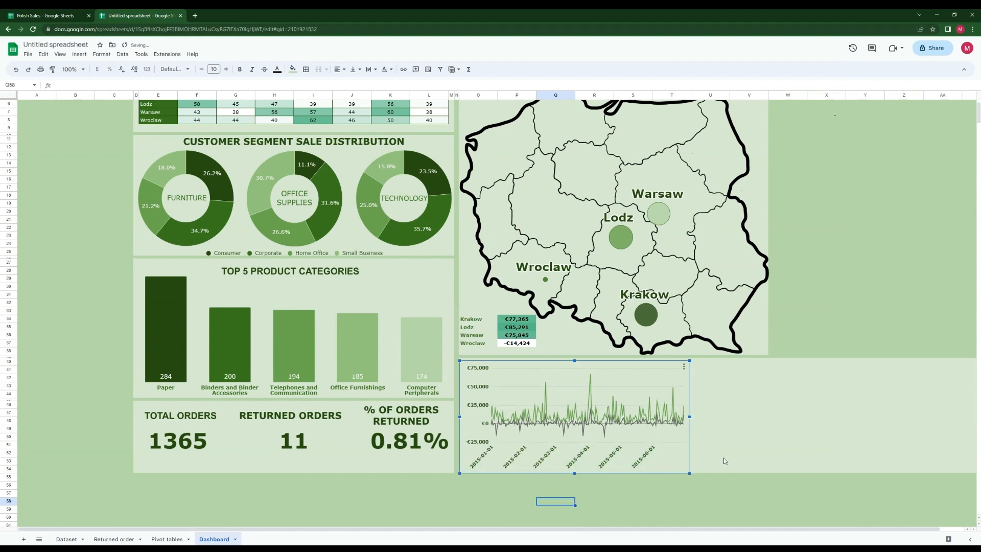
{"action": "left_click_drag", "start_coordinate": [689, 416], "coordinate": [979, 417]}
{"action": "left_click_drag", "start_coordinate": [719, 361], "coordinate": [719, 367]}
{"action": "left_click_drag", "start_coordinate": [459, 420], "coordinate": [453, 419]}
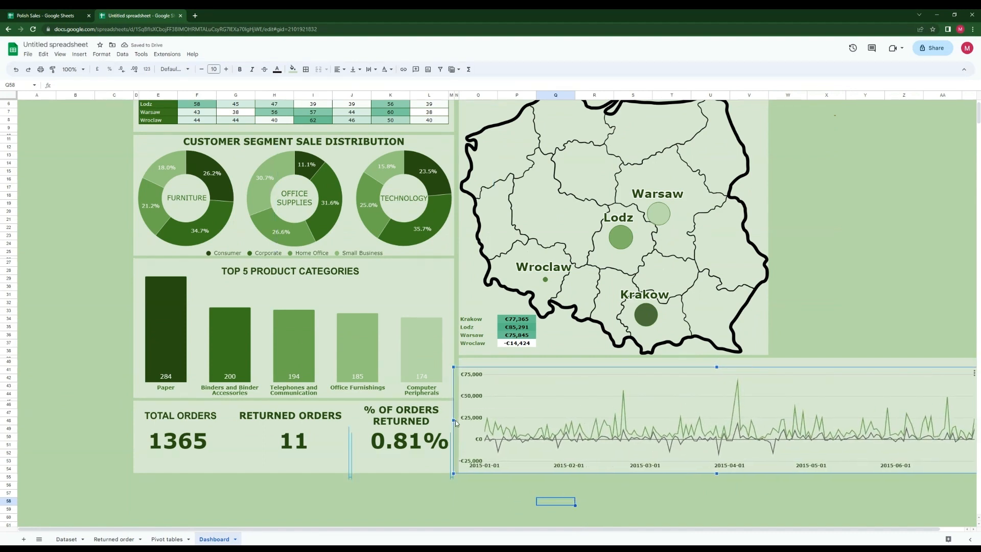
{"action": "scroll", "coordinate": [716, 369], "scroll_direction": "up", "scroll_amount": 1}
{"action": "left_click", "coordinate": [903, 311]}
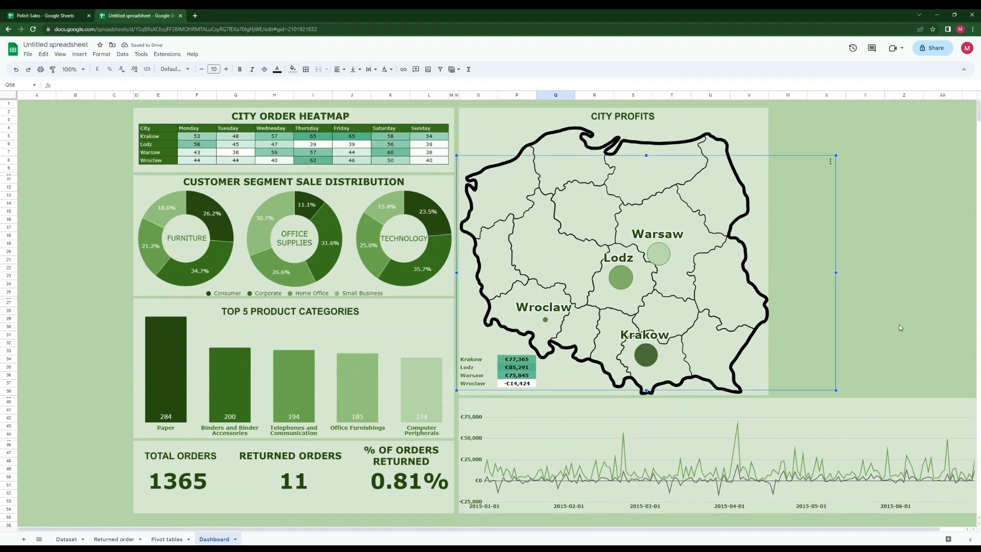
Step: Insert a drawing containing a text box that reads "SALES / PROFITS TIMELINE"
{"action": "left_click", "coordinate": [77, 55]}
{"action": "left_click", "coordinate": [97, 160]}
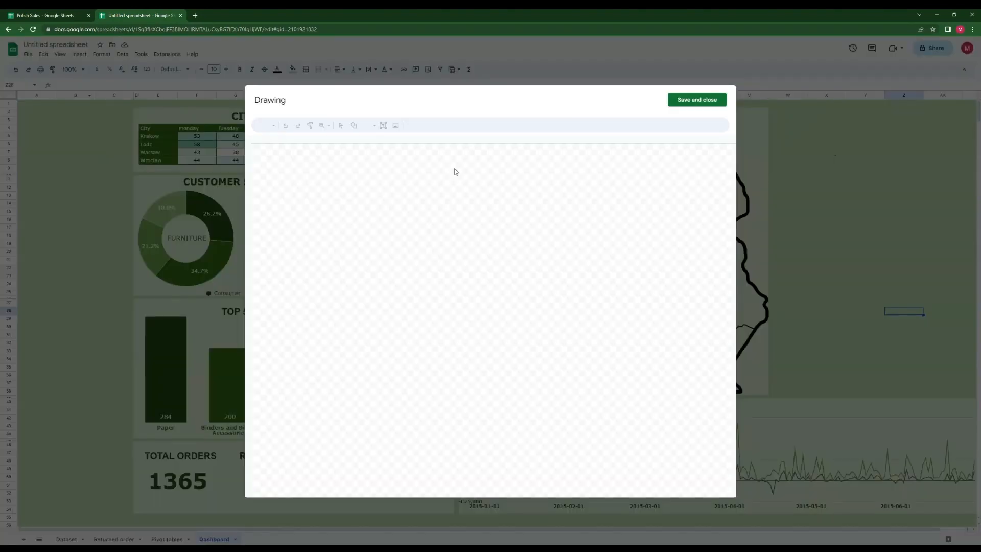
{"action": "left_click", "coordinate": [385, 126]}
{"action": "left_click_drag", "start_coordinate": [335, 196], "coordinate": [535, 285]}
{"action": "type", "text": "SALES / PROFITS TIMELINE"}
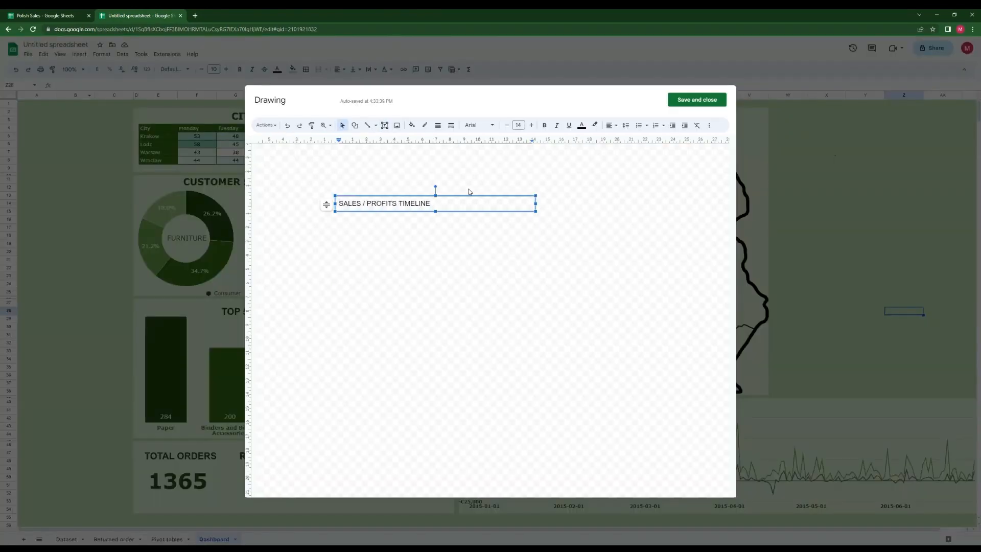
Step: Format the timeline title in bold, dark green Verdana, change its font size, and narrow the text box around it
{"action": "left_click", "coordinate": [469, 195]}
{"action": "left_click", "coordinate": [479, 125]}
{"action": "left_click", "coordinate": [497, 479]}
{"action": "left_click", "coordinate": [544, 125]}
{"action": "left_click", "coordinate": [522, 125]}
{"action": "left_click", "coordinate": [518, 237]}
{"action": "left_click", "coordinate": [582, 125]}
{"action": "left_click", "coordinate": [618, 223]}
{"action": "left_click_drag", "start_coordinate": [535, 203], "coordinate": [483, 204]}
Step: Save the title drawing and place it centred at the top of the line chart panel
{"action": "left_click", "coordinate": [687, 101]}
{"action": "mouse_move", "coordinate": [863, 318]}
{"action": "left_mouse_down"}
{"action": "mouse_move", "coordinate": [686, 399]}
{"action": "mouse_move", "coordinate": [699, 402]}
{"action": "left_mouse_up"}
{"action": "left_click", "coordinate": [876, 255]}
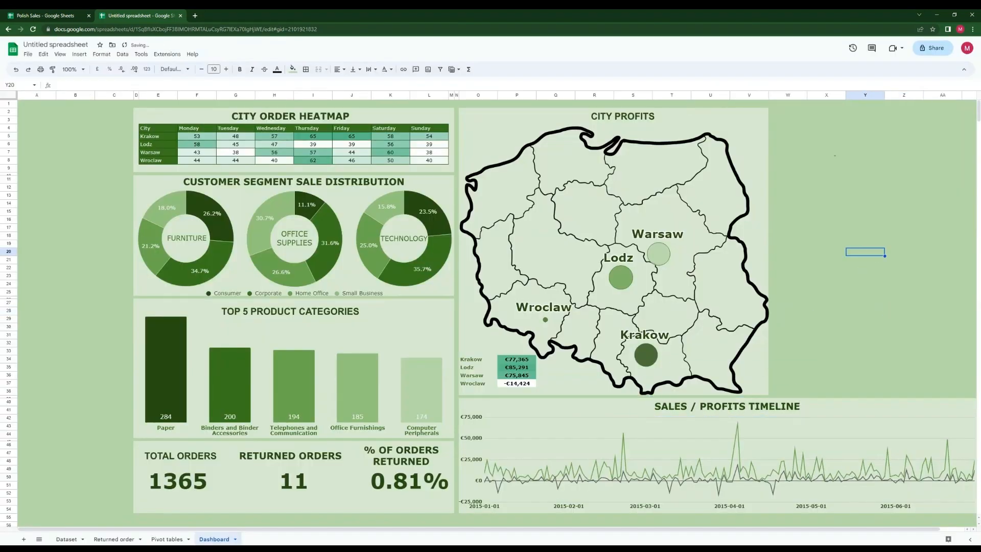
Step: Copy the city profit pivot table AF5:AG10 on the Pivot tables sheet and paste it at AS5
{"action": "left_click", "coordinate": [37, 292]}
{"action": "left_click", "coordinate": [167, 539]}
{"action": "left_click_drag", "start_coordinate": [230, 120], "coordinate": [274, 166]}
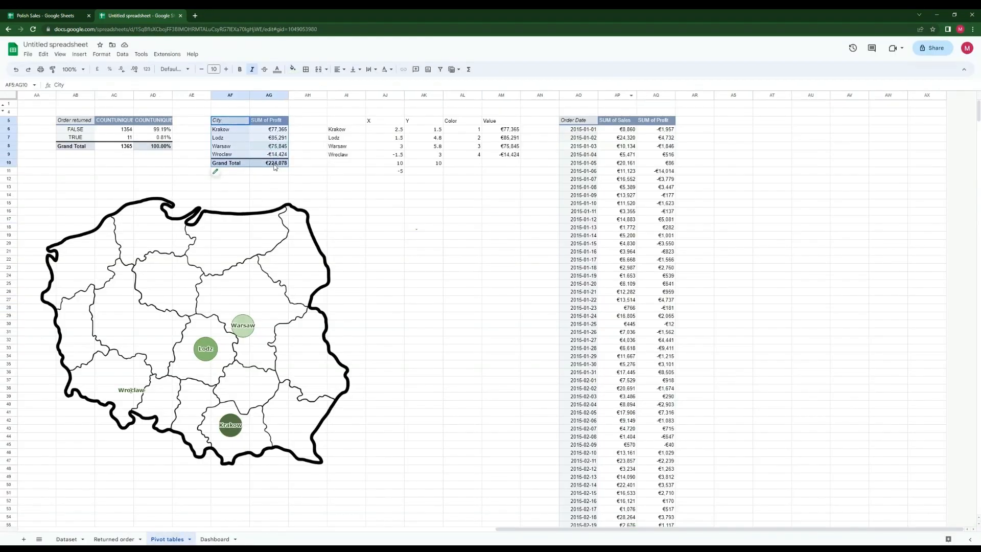
{"action": "key", "text": "ctrl+v"}
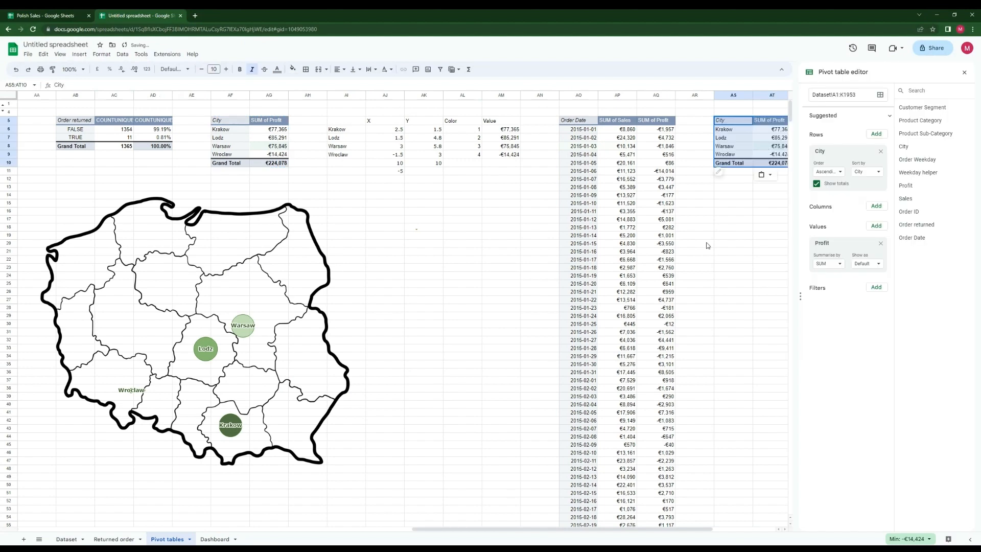
{"action": "scroll", "coordinate": [772, 168], "scroll_direction": "right", "scroll_amount": 5}
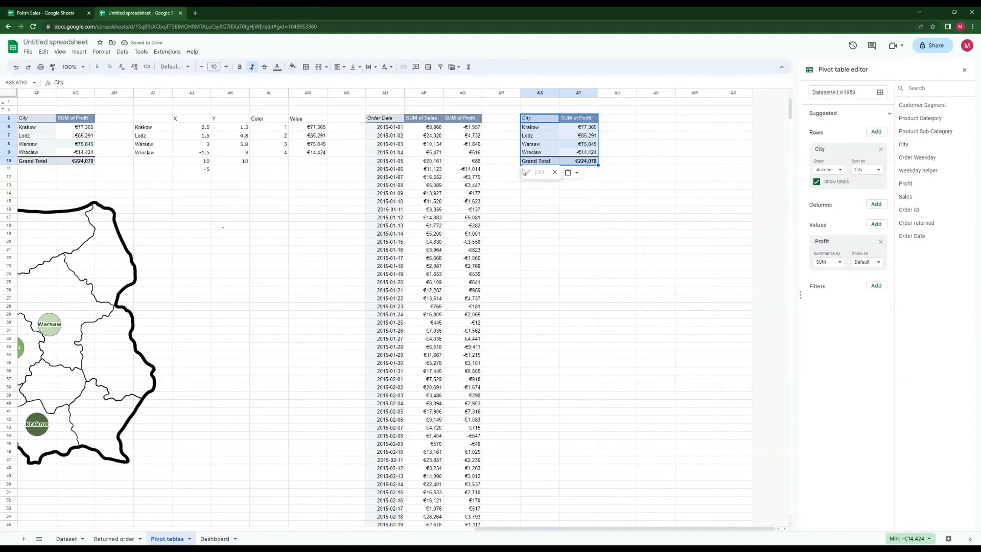
Step: Replace the City rows of the copied pivot table with Product Sub-Category and use Profit as its value
{"action": "left_click", "coordinate": [880, 149]}
{"action": "left_click", "coordinate": [880, 201]}
{"action": "left_click_drag", "start_coordinate": [925, 132], "coordinate": [833, 143]}
{"action": "left_click_drag", "start_coordinate": [905, 183], "coordinate": [848, 243]}
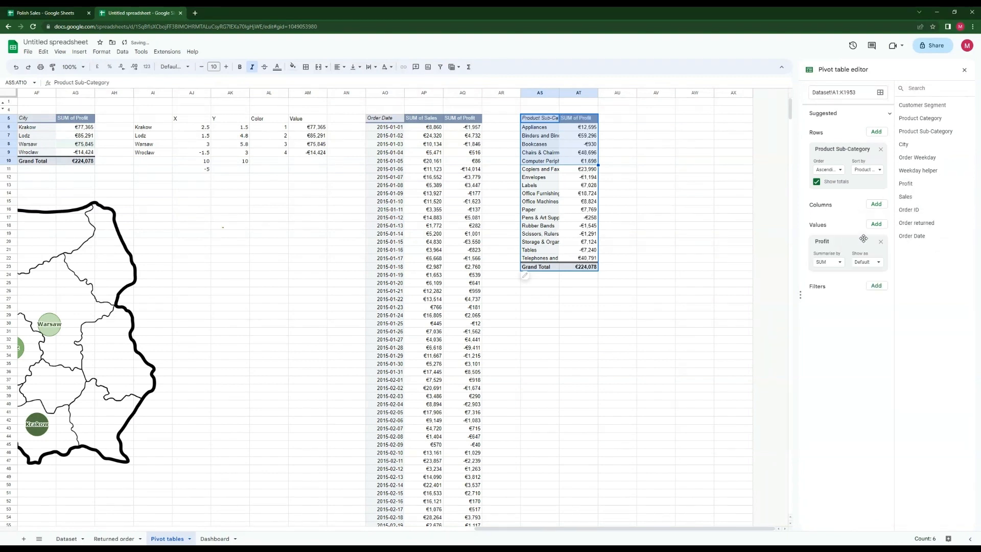
Step: Sort the sub-category pivot table by SUM of Profit in descending order and turn off its totals
{"action": "left_click", "coordinate": [867, 170]}
{"action": "left_click", "coordinate": [878, 197]}
{"action": "left_click", "coordinate": [828, 170]}
{"action": "left_click", "coordinate": [830, 198]}
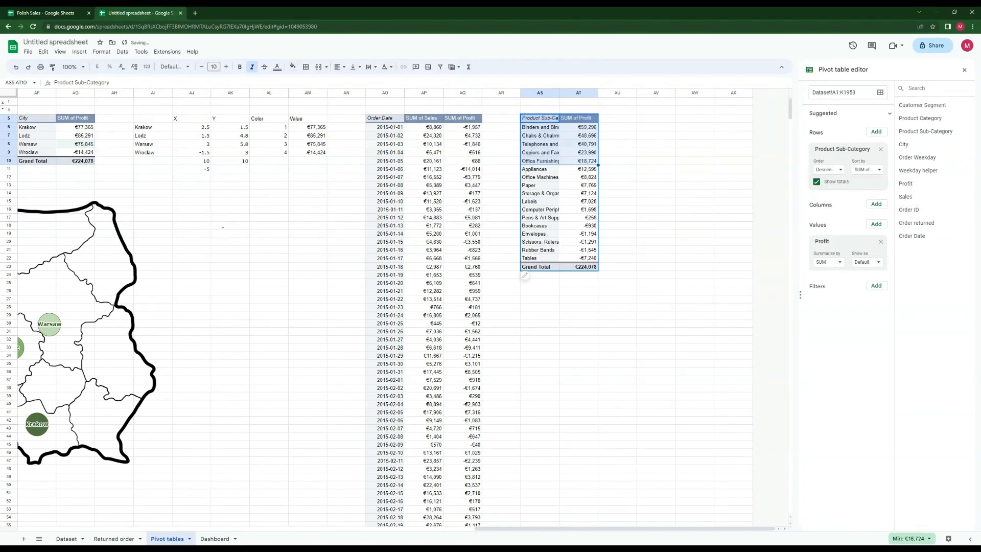
{"action": "left_click", "coordinate": [652, 170]}
{"action": "left_click", "coordinate": [816, 182]}
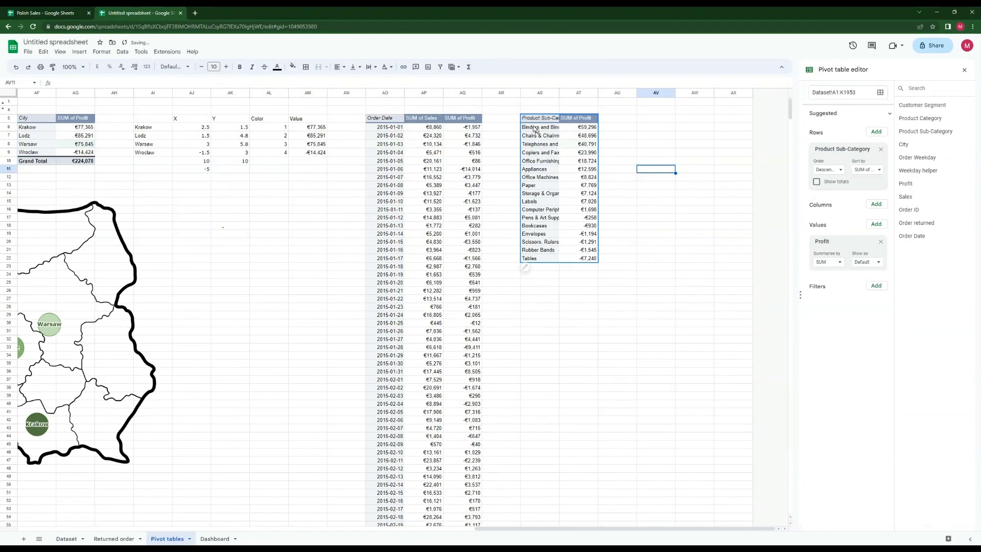
Step: Insert a bar chart from the sub-category profit data AS6:AT22 and place it below the pivot table
{"action": "left_click_drag", "start_coordinate": [535, 129], "coordinate": [584, 261]}
{"action": "left_click", "coordinate": [79, 51]}
{"action": "left_click", "coordinate": [92, 119]}
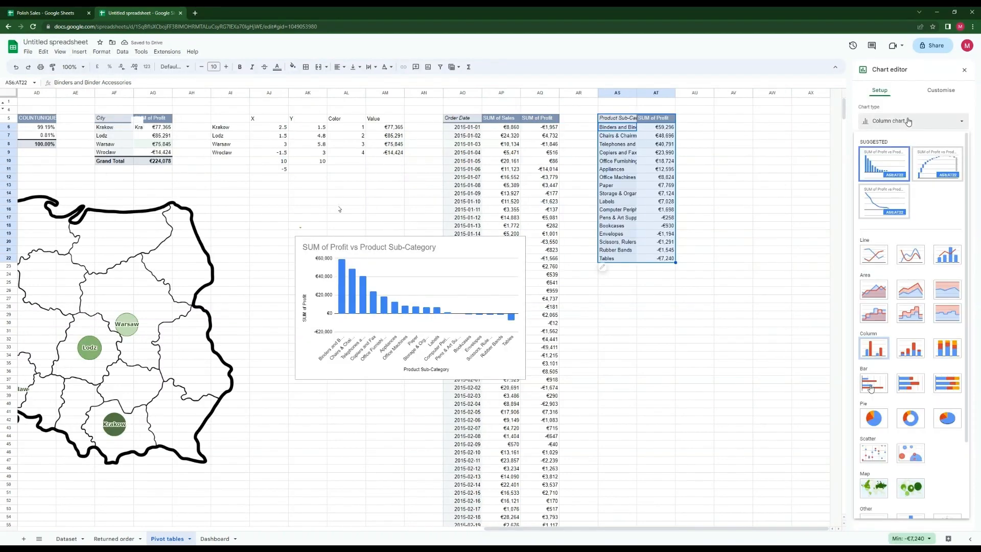
{"action": "left_click", "coordinate": [871, 388]}
{"action": "left_click_drag", "start_coordinate": [431, 238], "coordinate": [724, 278]}
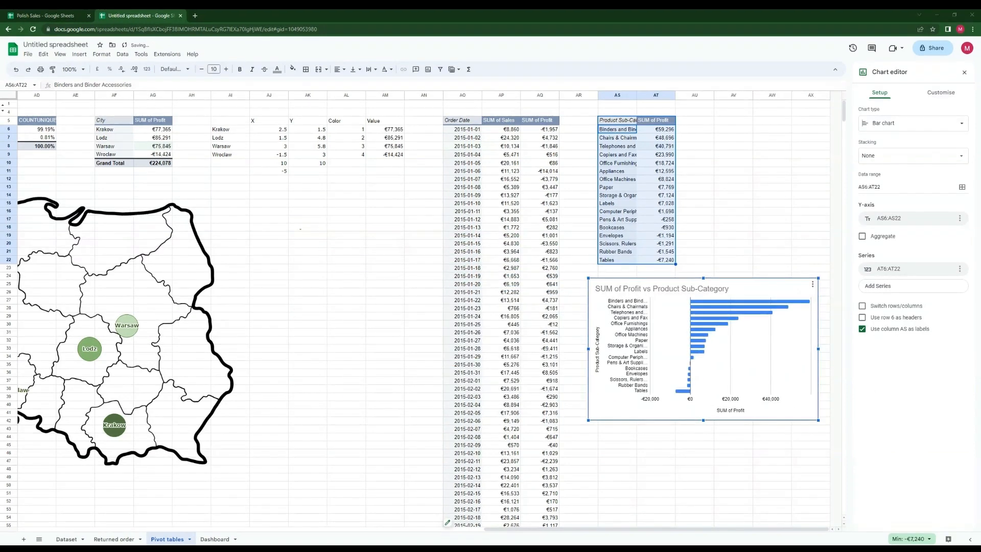
Step: Set the sub-category bar chart's background colour and border colour to None
{"action": "left_click", "coordinate": [772, 161]}
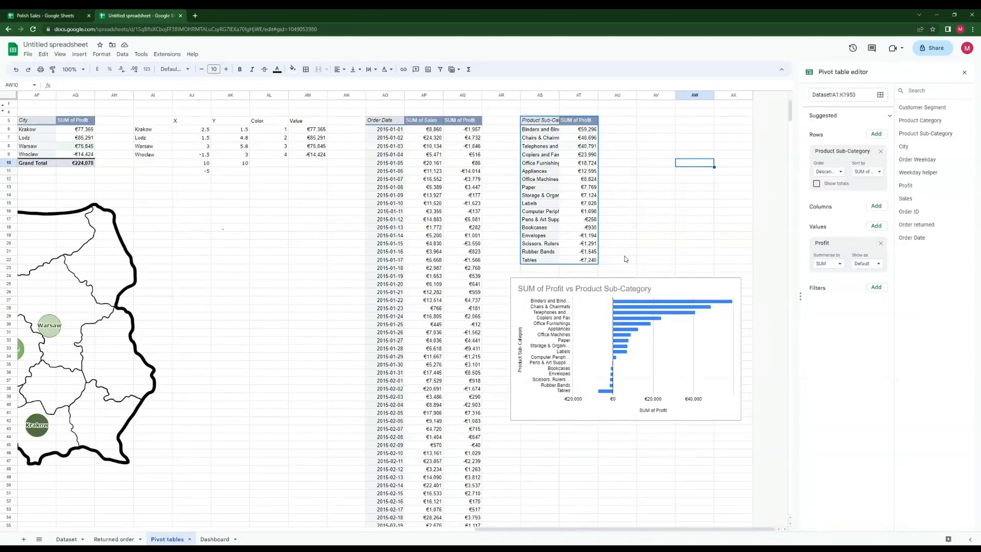
{"action": "left_click", "coordinate": [694, 285]}
{"action": "right_click", "coordinate": [694, 285]}
{"action": "left_click", "coordinate": [714, 321]}
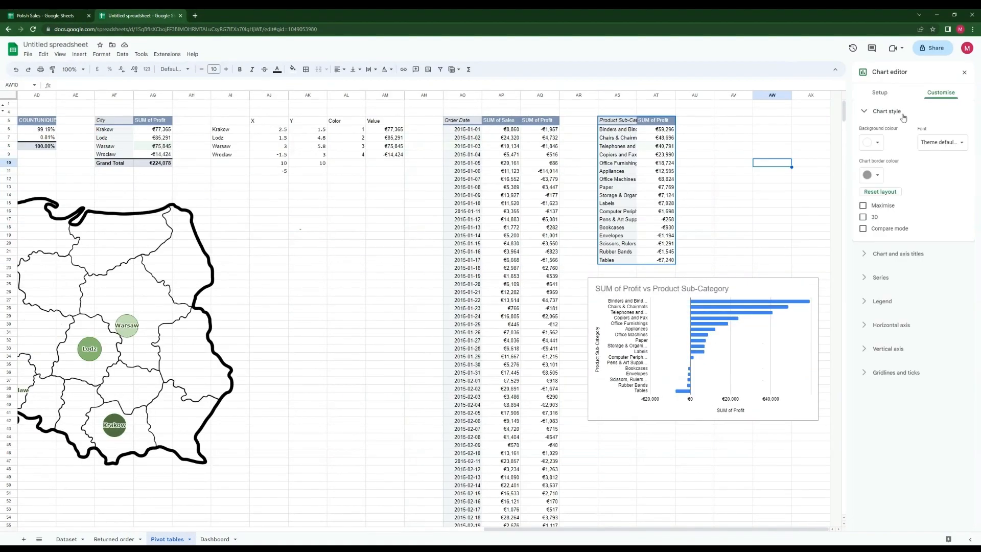
{"action": "left_click", "coordinate": [878, 147]}
{"action": "left_click", "coordinate": [879, 159]}
{"action": "left_click", "coordinate": [877, 174]}
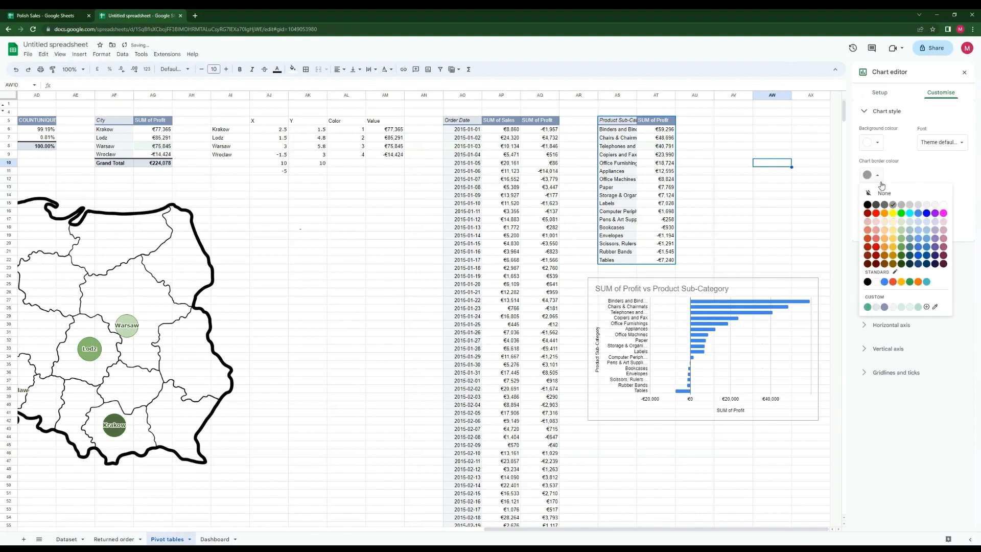
{"action": "left_click", "coordinate": [880, 196]}
Step: Remove the horizontal axis title of the sub-category bar chart
{"action": "left_click", "coordinate": [885, 254]}
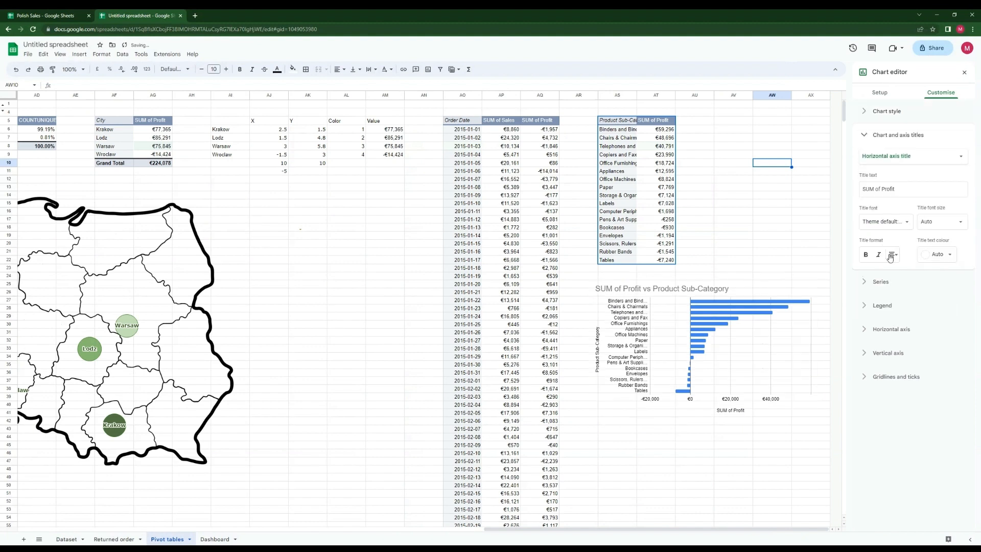
{"action": "triple_click", "coordinate": [923, 190]}
{"action": "key", "text": "BackSpace"}
Step: Add a data point format for Binders and Binder Accessories and colour its bar dark green 3
{"action": "left_click", "coordinate": [886, 281]}
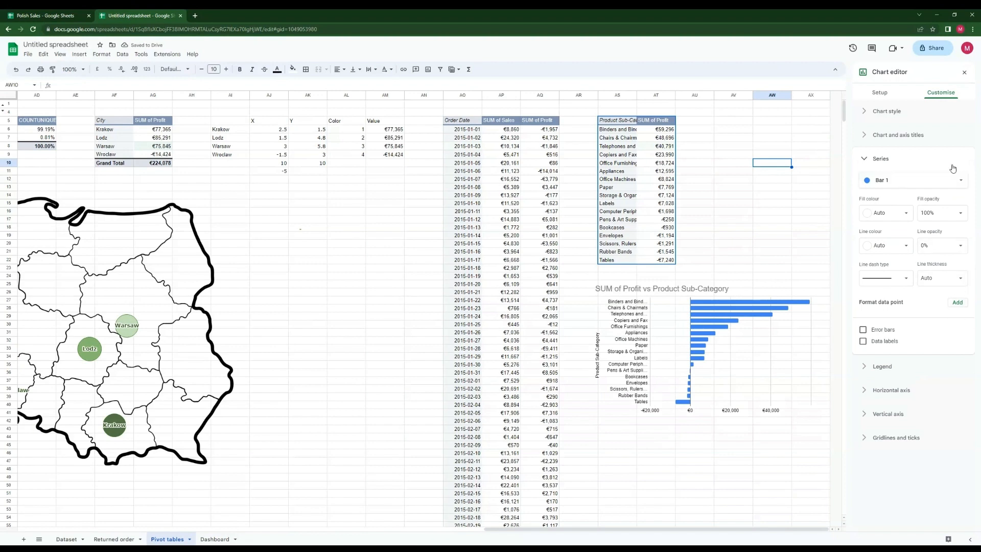
{"action": "left_click", "coordinate": [958, 304]}
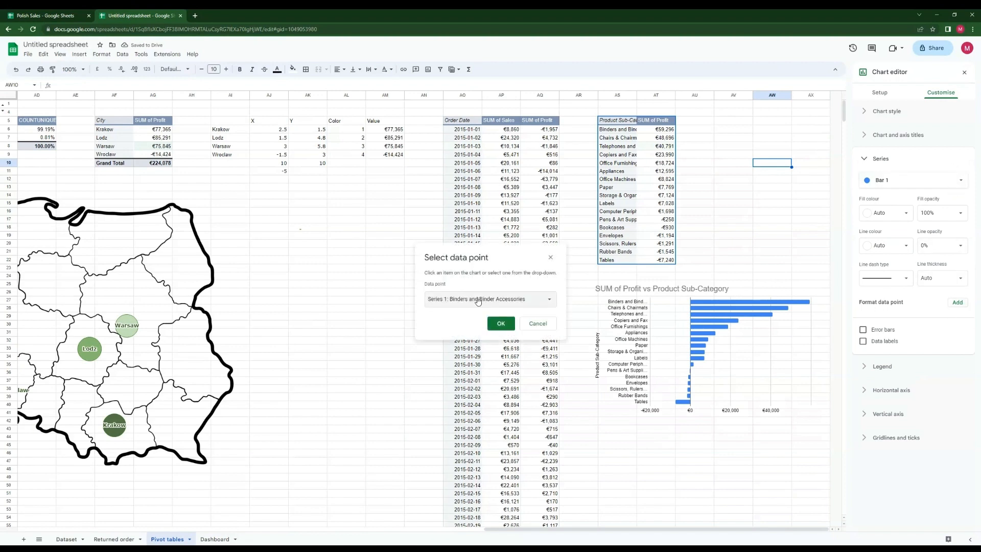
{"action": "left_click", "coordinate": [478, 300]}
{"action": "left_click", "coordinate": [474, 304]}
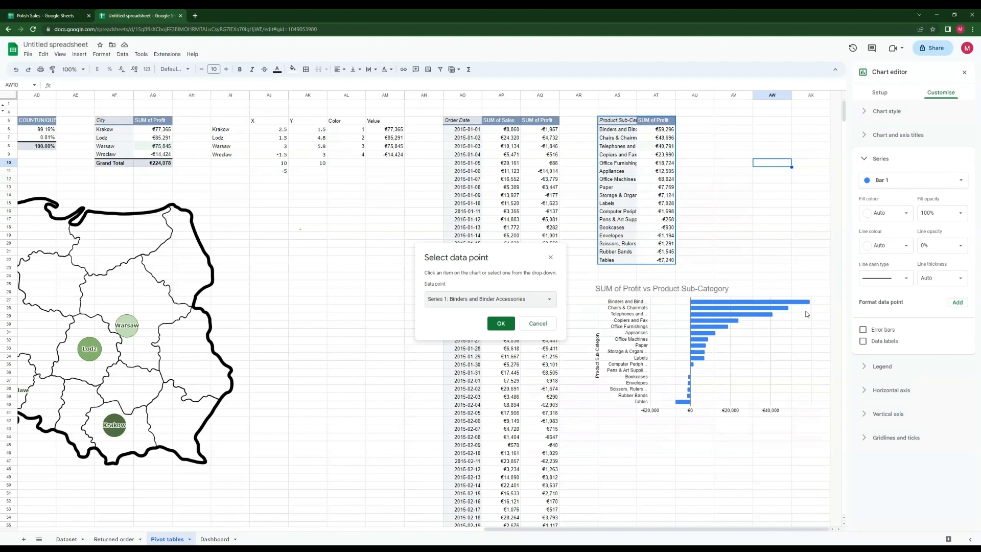
{"action": "left_click", "coordinate": [501, 324]}
{"action": "left_click", "coordinate": [917, 415]}
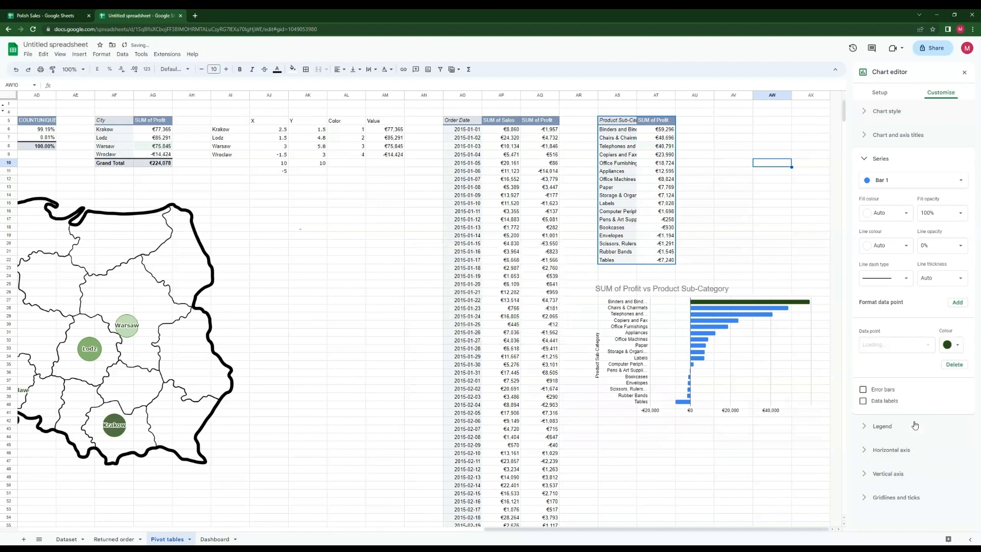
Step: Add a data point format for Chairs & Chairmats and colour its bar dark green 2
{"action": "left_click", "coordinate": [958, 302]}
{"action": "left_click", "coordinate": [488, 299]}
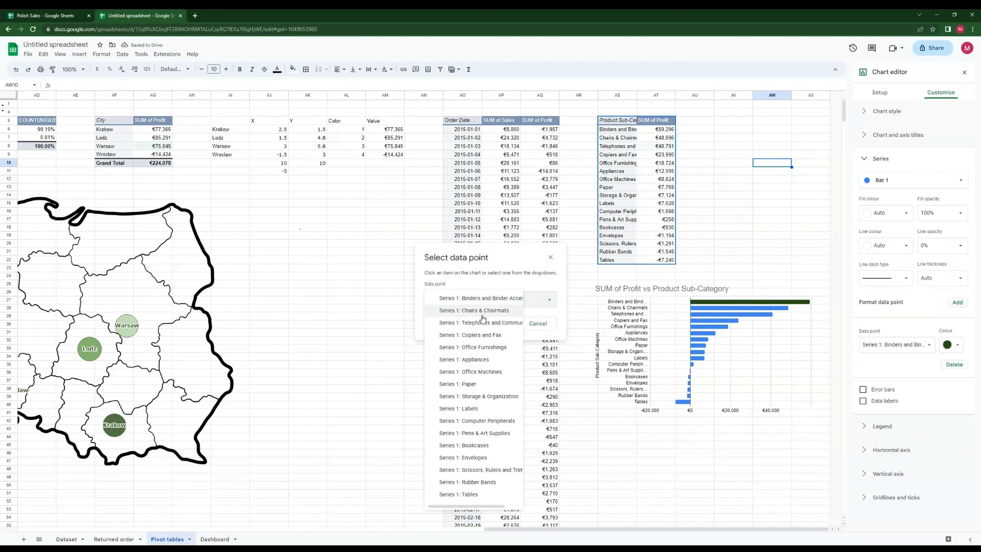
{"action": "left_click", "coordinate": [465, 311]}
{"action": "left_click", "coordinate": [501, 324]}
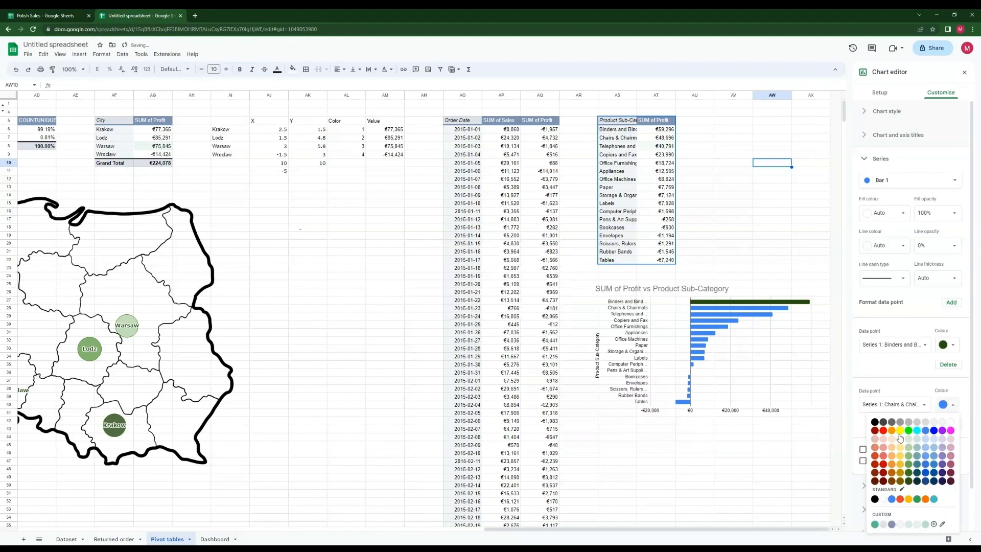
{"action": "left_click", "coordinate": [908, 473]}
Step: Add a data point format for Telephones and Communication and colour its bar dark green 1
{"action": "left_click", "coordinate": [952, 303]}
{"action": "left_click", "coordinate": [505, 299]}
{"action": "left_click", "coordinate": [490, 329]}
{"action": "left_click", "coordinate": [501, 324]}
{"action": "left_click", "coordinate": [909, 388]}
Step: Add a data point format for Copiers and Fax and colour its bar light green 1
{"action": "left_click", "coordinate": [950, 303]}
{"action": "left_click", "coordinate": [500, 299]}
{"action": "left_click", "coordinate": [506, 336]}
{"action": "left_click", "coordinate": [501, 324]}
{"action": "left_click", "coordinate": [946, 524]}
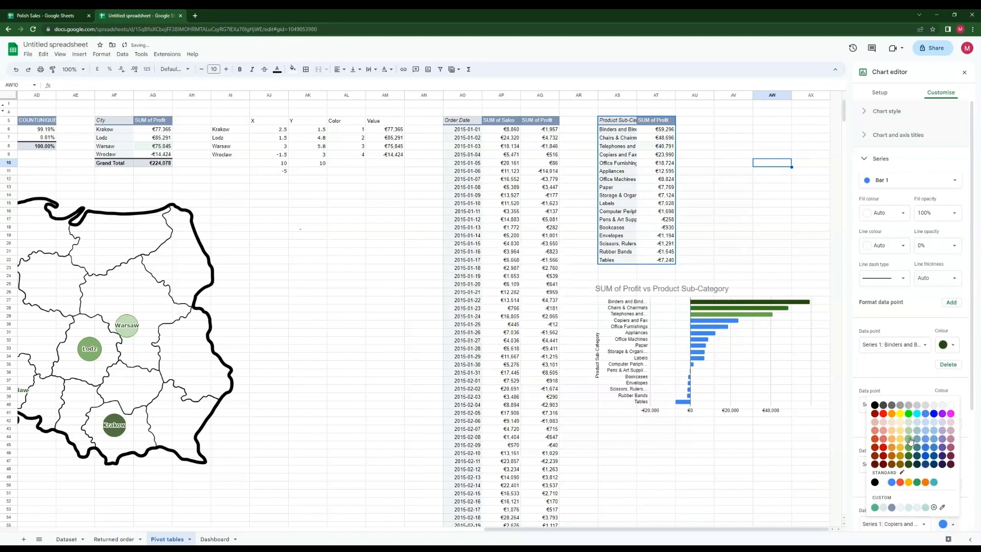
{"action": "left_click", "coordinate": [909, 439]}
Step: Add a data point format for Office Furnishings and colour its bar light green 2
{"action": "left_click", "coordinate": [951, 302]}
{"action": "left_click", "coordinate": [501, 323]}
{"action": "scroll", "coordinate": [914, 454], "scroll_direction": "down", "scroll_amount": 2}
{"action": "left_click", "coordinate": [948, 506]}
{"action": "left_click", "coordinate": [909, 415]}
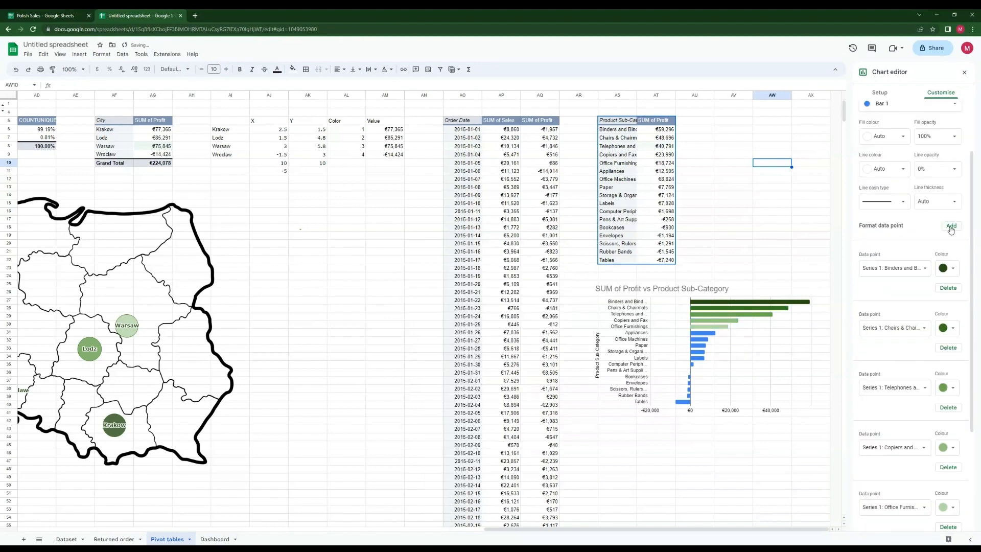
Step: Add a data point format for Appliances and colour its bar dark green 3
{"action": "left_click", "coordinate": [951, 227]}
{"action": "left_click", "coordinate": [500, 300]}
{"action": "left_click", "coordinate": [485, 359]}
{"action": "left_click", "coordinate": [501, 324]}
{"action": "scroll", "coordinate": [882, 442], "scroll_direction": "down", "scroll_amount": 4}
{"action": "left_click", "coordinate": [947, 413]}
{"action": "left_click", "coordinate": [908, 490]}
Step: Add a data point format for Office Machines and colour its bar dark green 2
{"action": "left_click", "coordinate": [951, 186]}
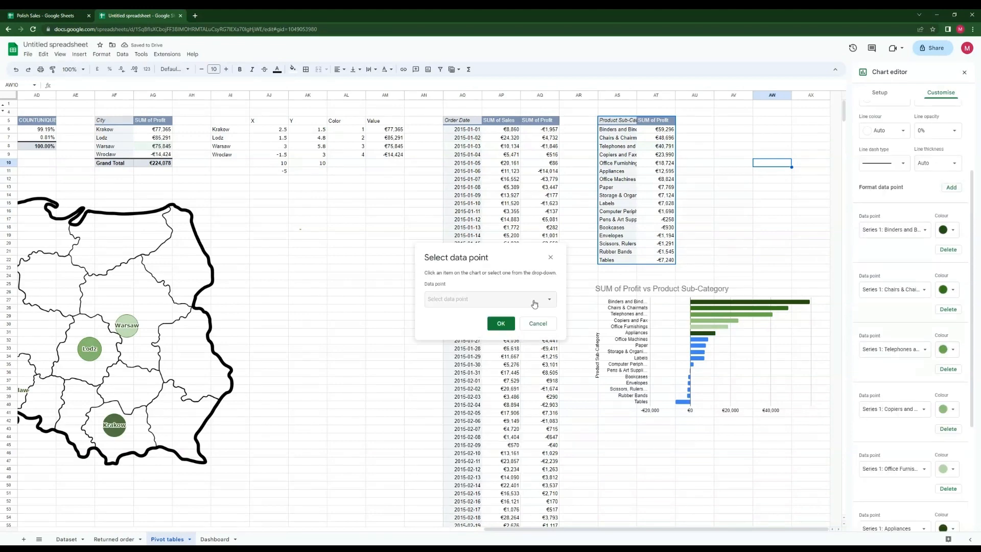
{"action": "left_click", "coordinate": [531, 300]}
{"action": "left_click", "coordinate": [485, 372]}
{"action": "left_click", "coordinate": [500, 323]}
{"action": "left_click", "coordinate": [947, 473]}
{"action": "left_click", "coordinate": [909, 406]}
Step: Add a data point format for Paper and colour its bar dark green 1
{"action": "scroll", "coordinate": [919, 368], "scroll_direction": "up", "scroll_amount": 5}
{"action": "left_click", "coordinate": [951, 303]}
{"action": "left_click", "coordinate": [500, 299]}
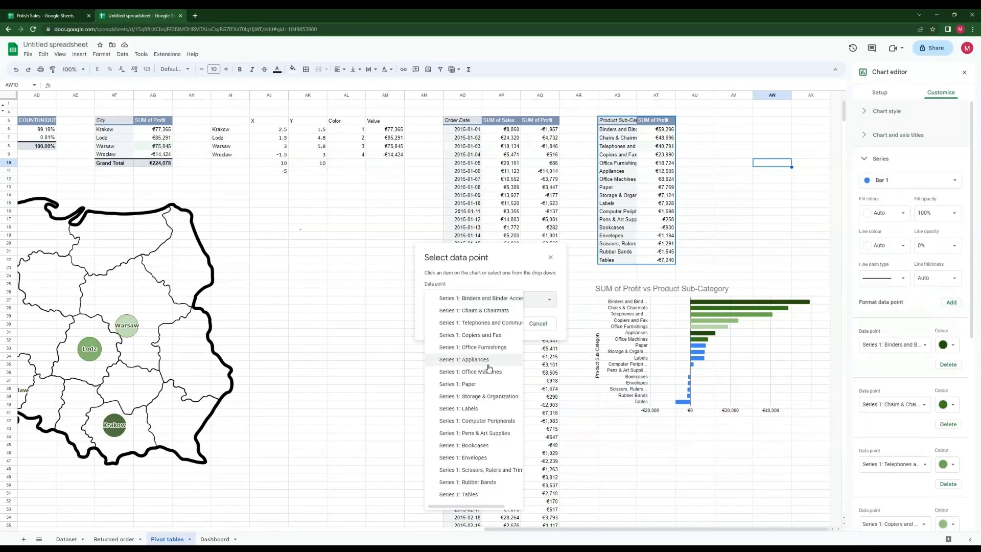
{"action": "left_click", "coordinate": [486, 385]}
{"action": "left_click", "coordinate": [500, 323]}
{"action": "scroll", "coordinate": [909, 439], "scroll_direction": "down", "scroll_amount": 6}
{"action": "left_click", "coordinate": [947, 456]}
{"action": "left_click", "coordinate": [908, 380]}
Step: Add a data point format for Storage & Organization and colour its bar light green 1
{"action": "left_click", "coordinate": [951, 226]}
{"action": "left_click", "coordinate": [501, 300]}
{"action": "left_click", "coordinate": [485, 397]}
{"action": "left_click", "coordinate": [500, 324]}
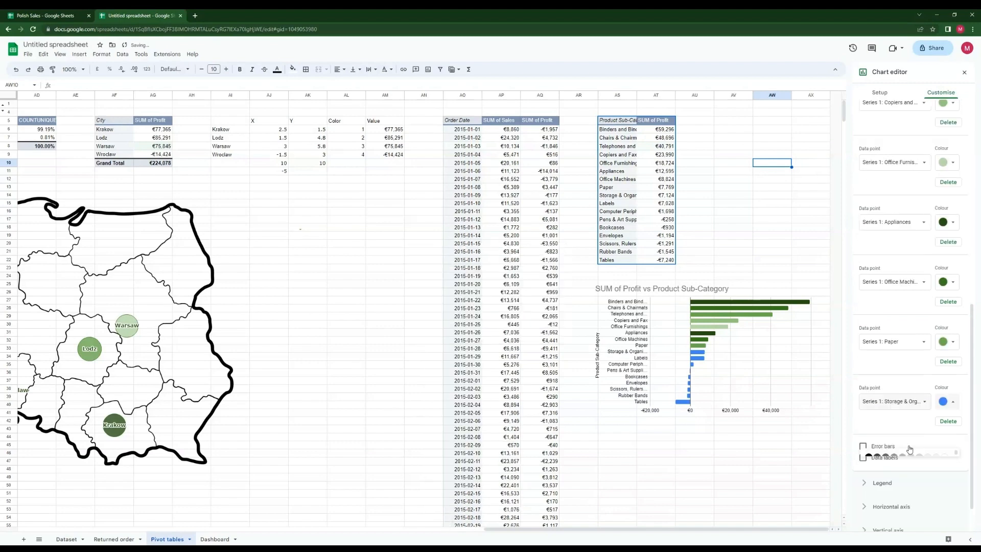
{"action": "left_click", "coordinate": [947, 363]}
{"action": "left_click", "coordinate": [909, 415]}
Step: Add a data point format for Labels and colour its bar light green 2
{"action": "left_click", "coordinate": [950, 264]}
{"action": "left_click", "coordinate": [500, 299]}
{"action": "left_click", "coordinate": [485, 408]}
{"action": "left_click", "coordinate": [500, 324]}
{"action": "left_click", "coordinate": [947, 424]}
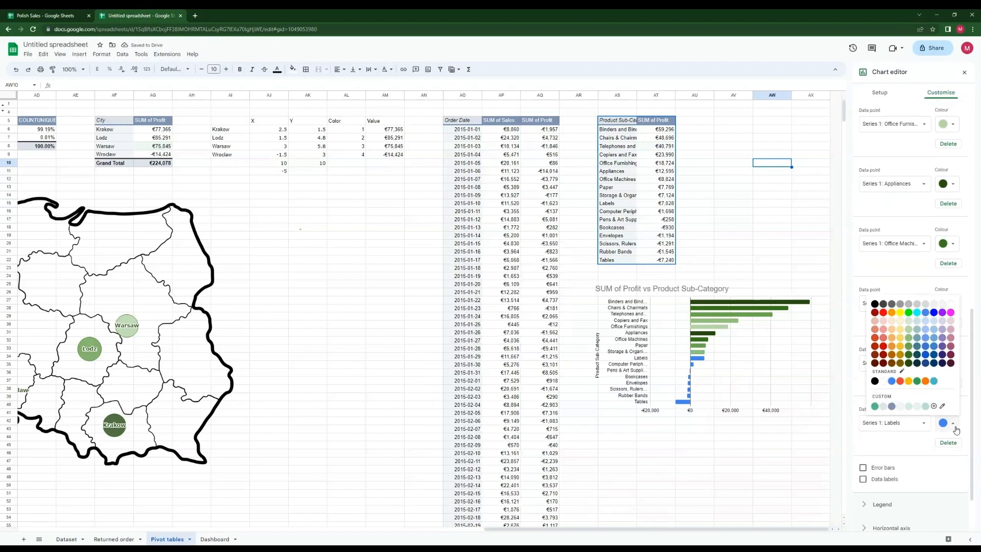
{"action": "left_click", "coordinate": [909, 333]}
Step: Add a data point format for Computer Peripherals and colour its bar dark green 3
{"action": "scroll", "coordinate": [920, 332], "scroll_direction": "up", "scroll_amount": 10}
{"action": "left_click", "coordinate": [951, 264]}
{"action": "left_click", "coordinate": [500, 299]}
{"action": "left_click", "coordinate": [490, 421]}
{"action": "left_click", "coordinate": [500, 323]}
{"action": "left_click", "coordinate": [947, 426]}
{"action": "scroll", "coordinate": [947, 419], "scroll_direction": "down", "scroll_amount": 1}
{"action": "left_click", "coordinate": [909, 477]}
Step: Add data point formats for Pens & Art Supplies in dark green 2 and Bookcases in dark green 1
{"action": "left_click", "coordinate": [951, 226]}
{"action": "left_click", "coordinate": [503, 299]}
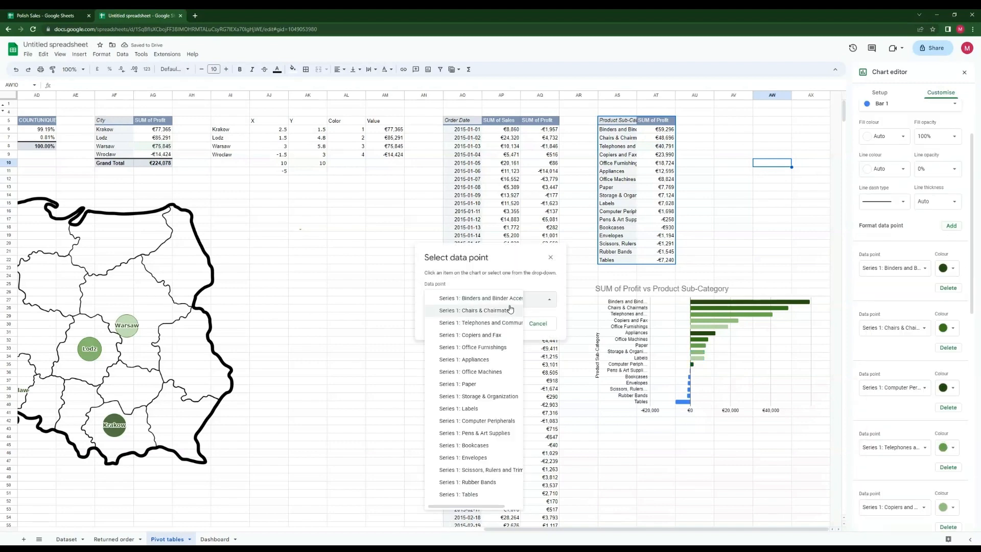
{"action": "left_click", "coordinate": [486, 433]}
{"action": "left_click", "coordinate": [501, 300]}
{"action": "left_click", "coordinate": [495, 447]}
{"action": "left_click", "coordinate": [500, 323]}
{"action": "left_click", "coordinate": [947, 507]}
{"action": "left_click", "coordinate": [902, 434]}
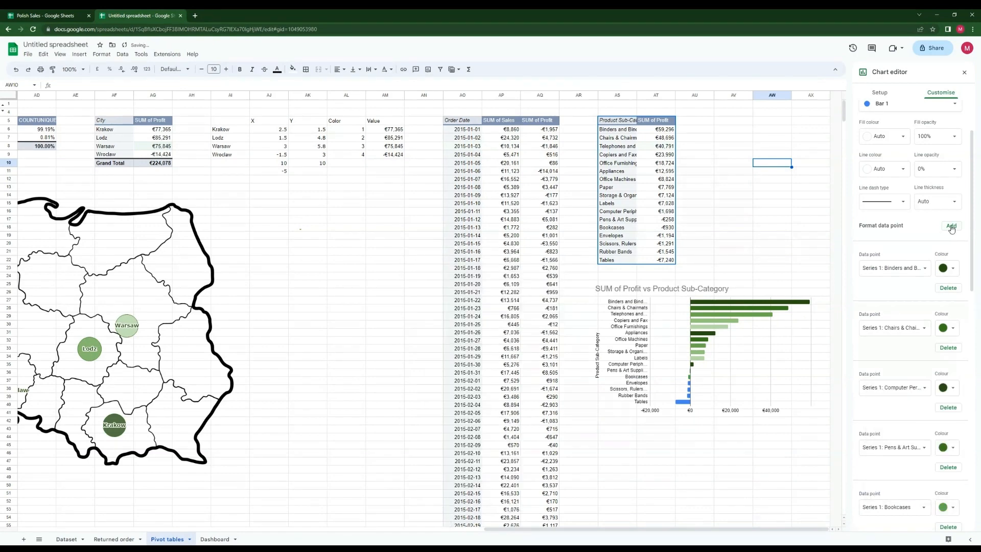
Step: Add a data point format for Envelopes and colour its bar light green 1
{"action": "left_click", "coordinate": [951, 226]}
{"action": "left_click", "coordinate": [500, 299]}
{"action": "left_click", "coordinate": [496, 459]}
{"action": "left_click", "coordinate": [904, 427]}
{"action": "scroll", "coordinate": [907, 423], "scroll_direction": "up", "scroll_amount": 5}
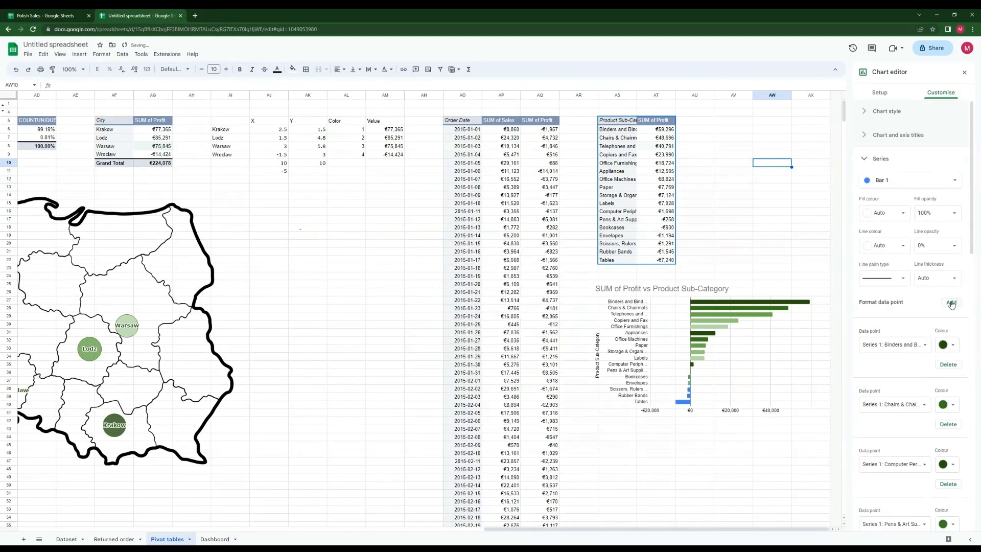
Step: Add a data point format for Scissors, Rulers and Trimmers and colour its bar light green 2
{"action": "left_click", "coordinate": [951, 302]}
{"action": "left_click", "coordinate": [501, 300]}
{"action": "left_click", "coordinate": [496, 472]}
{"action": "left_click", "coordinate": [500, 324]}
{"action": "scroll", "coordinate": [952, 403], "scroll_direction": "down", "scroll_amount": 6}
{"action": "left_click", "coordinate": [952, 402]}
{"action": "left_click", "coordinate": [908, 441]}
{"action": "scroll", "coordinate": [917, 429], "scroll_direction": "up", "scroll_amount": 6}
Step: Add a data point format for Rubber Bands and colour its bar dark green 3
{"action": "left_click", "coordinate": [950, 302]}
{"action": "left_click", "coordinate": [500, 301]}
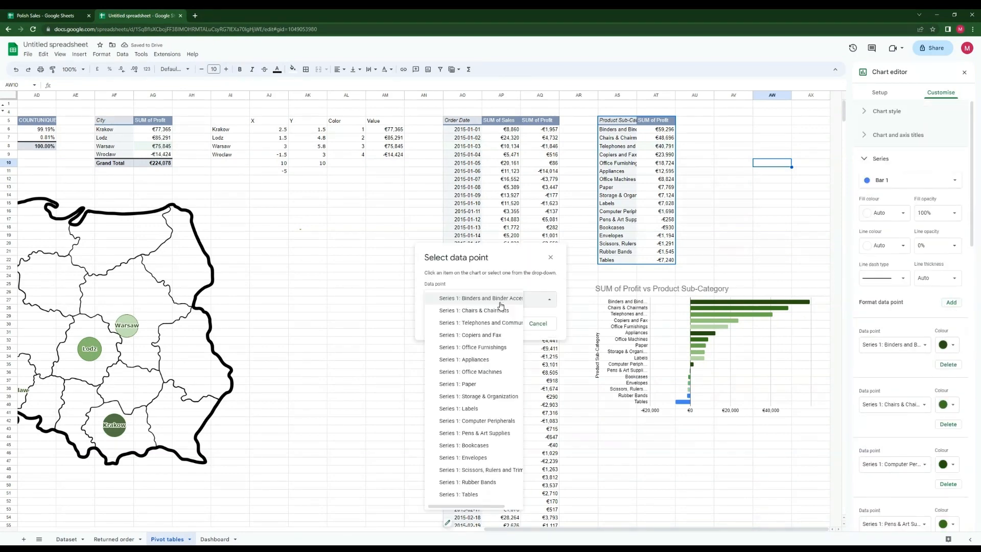
{"action": "left_click", "coordinate": [495, 485]}
{"action": "left_click", "coordinate": [500, 323]}
{"action": "left_click", "coordinate": [950, 457]}
{"action": "left_click", "coordinate": [908, 397]}
Step: Add a data point format for Tables and colour its bar dark green 2
{"action": "left_click", "coordinate": [947, 265]}
{"action": "left_click", "coordinate": [501, 300]}
{"action": "left_click", "coordinate": [495, 497]}
{"action": "left_click", "coordinate": [500, 323]}
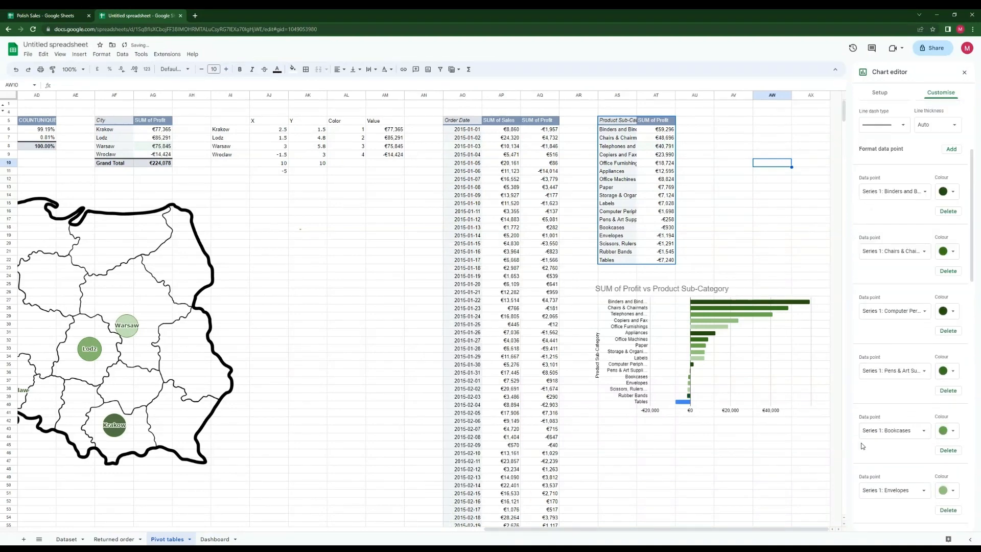
{"action": "left_click", "coordinate": [950, 401]}
{"action": "left_click", "coordinate": [907, 468]}
Step: Turn on data labels for the profit series in the sub-category bar chart
{"action": "scroll", "coordinate": [906, 450], "scroll_direction": "down", "scroll_amount": 10}
{"action": "left_click", "coordinate": [741, 234]}
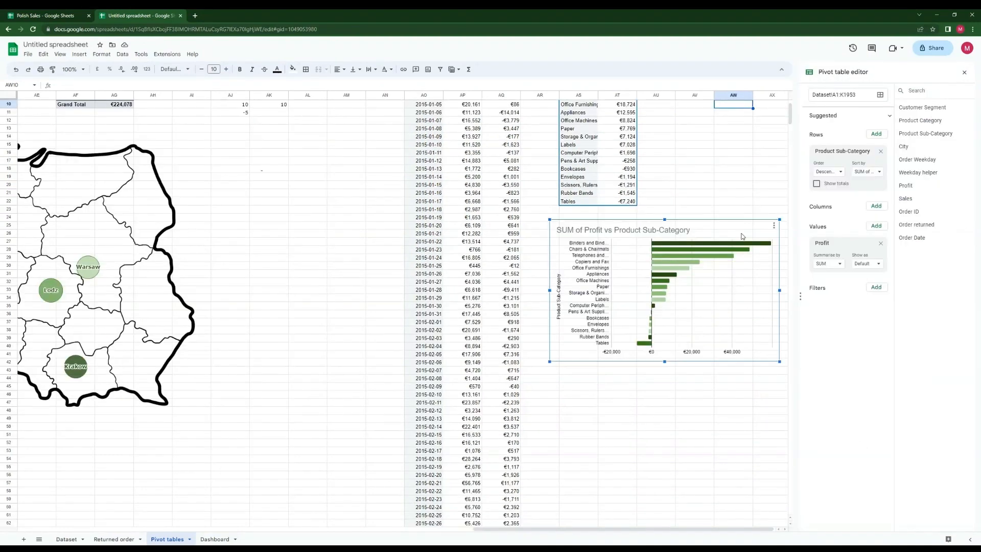
{"action": "right_click", "coordinate": [741, 234]}
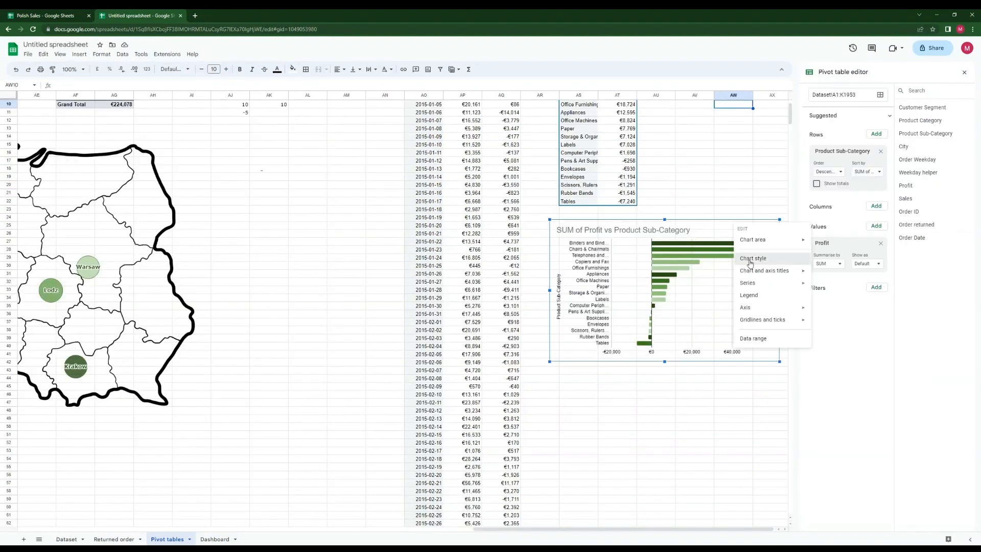
{"action": "left_click", "coordinate": [749, 261]}
{"action": "left_click", "coordinate": [880, 276]}
{"action": "scroll", "coordinate": [898, 358], "scroll_direction": "down", "scroll_amount": 10}
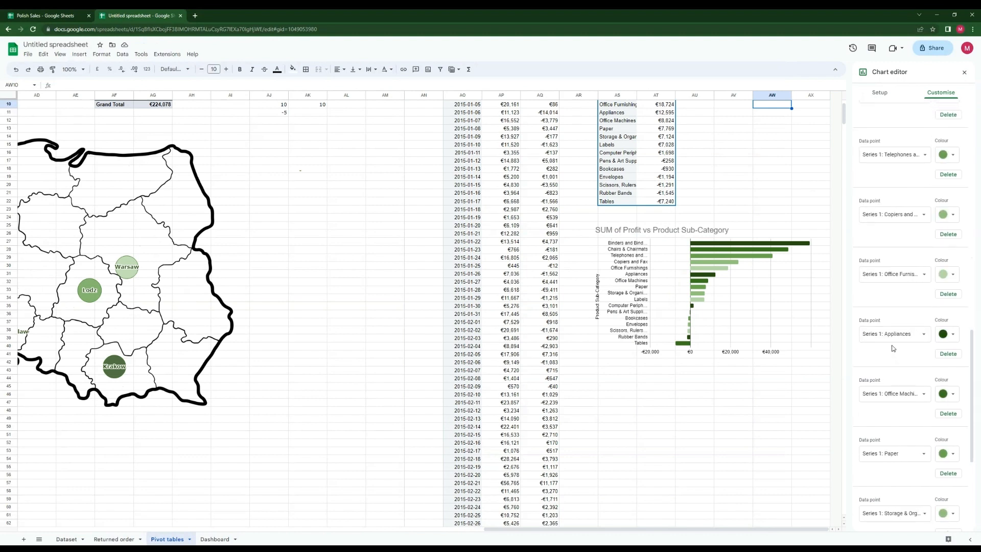
{"action": "left_click", "coordinate": [862, 419]}
Step: Set the data labels' position to Inside end and their font to Verdana
{"action": "scroll", "coordinate": [891, 389], "scroll_direction": "down", "scroll_amount": 2}
{"action": "left_click", "coordinate": [945, 365]}
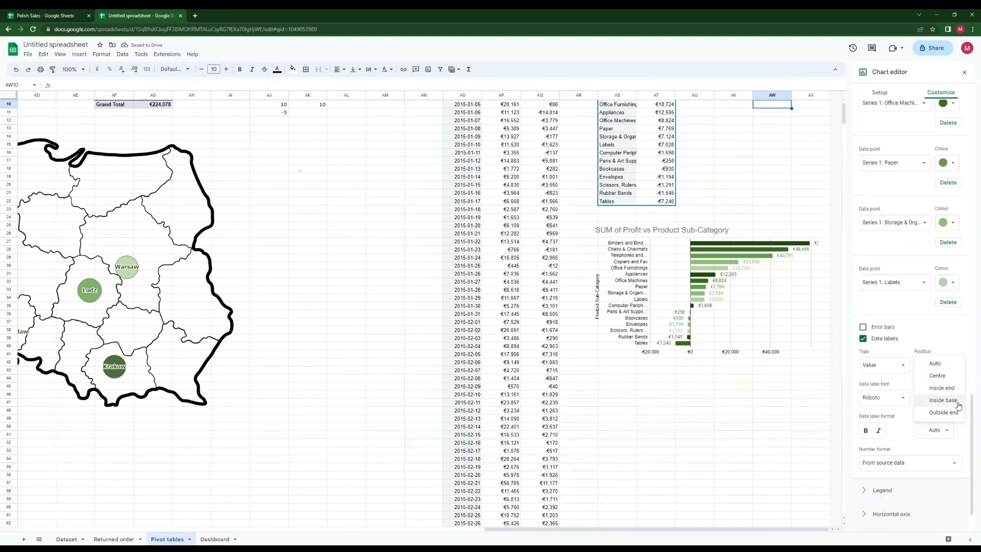
{"action": "left_click", "coordinate": [954, 400]}
{"action": "left_click", "coordinate": [903, 397]}
{"action": "left_click", "coordinate": [886, 469]}
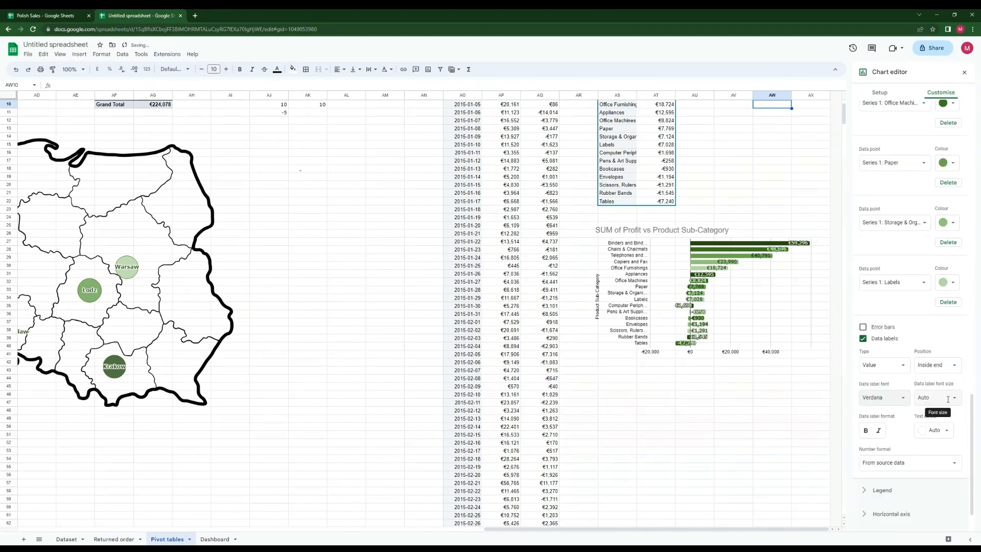
Step: Set the bar chart's legend position to None
{"action": "scroll", "coordinate": [938, 440], "scroll_direction": "down", "scroll_amount": 2}
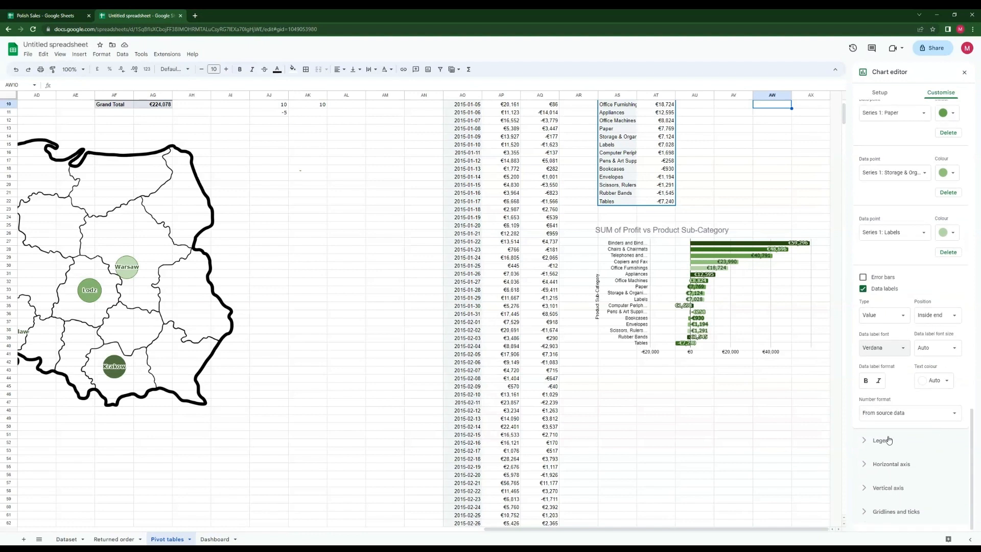
{"action": "left_click", "coordinate": [888, 440]}
{"action": "left_click", "coordinate": [909, 213]}
{"action": "left_click", "coordinate": [920, 145]}
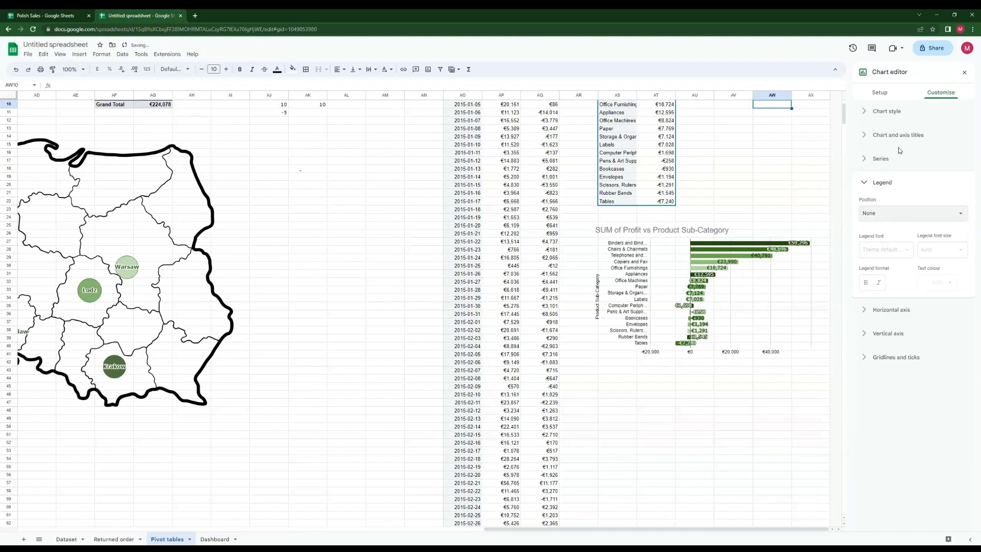
Step: Clear the bar chart's title text
{"action": "left_click", "coordinate": [900, 136]}
{"action": "left_click", "coordinate": [900, 155]}
{"action": "left_click", "coordinate": [889, 124]}
{"action": "triple_click", "coordinate": [892, 189]}
{"action": "key", "text": "BackSpace"}
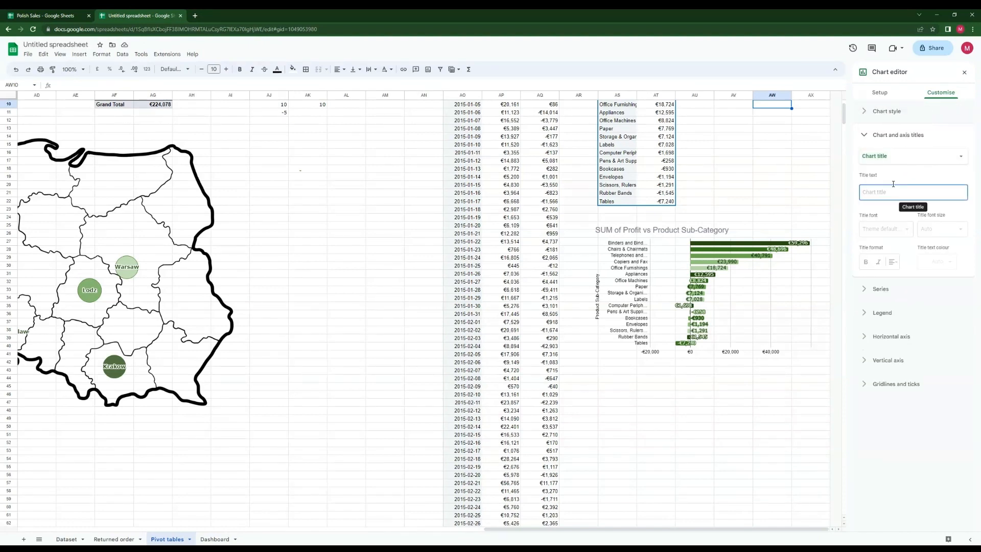
Step: Clear the bar chart's vertical axis title
{"action": "left_click", "coordinate": [909, 156]}
{"action": "left_click", "coordinate": [904, 190]}
{"action": "triple_click", "coordinate": [899, 188]}
{"action": "key", "text": "BackSpace"}
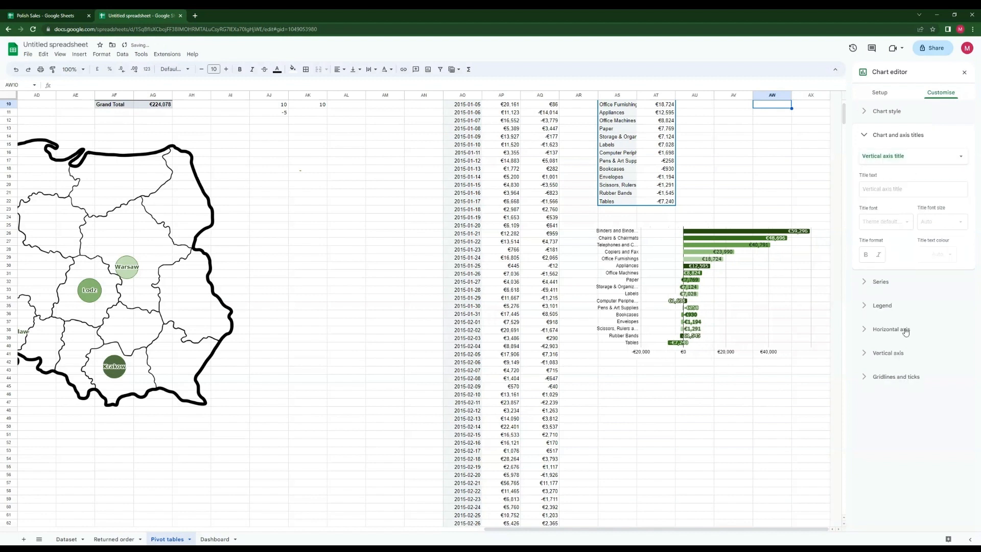
Step: Set the vertical axis labels' font to Verdana and their text colour to dark green
{"action": "left_click", "coordinate": [864, 329]}
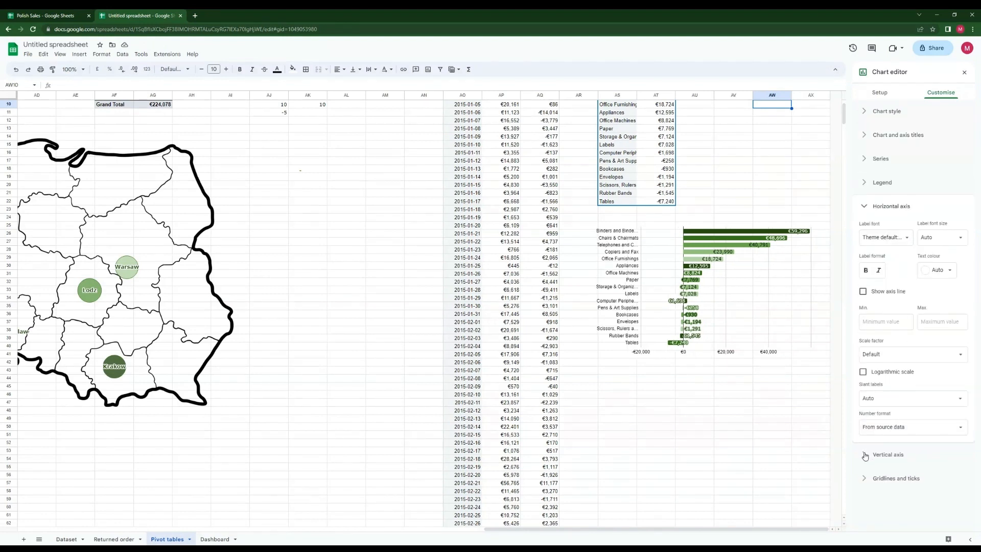
{"action": "left_click", "coordinate": [888, 454]}
{"action": "left_click", "coordinate": [885, 261]}
{"action": "left_click", "coordinate": [884, 400]}
{"action": "left_click", "coordinate": [960, 262]}
{"action": "left_click", "coordinate": [948, 295]}
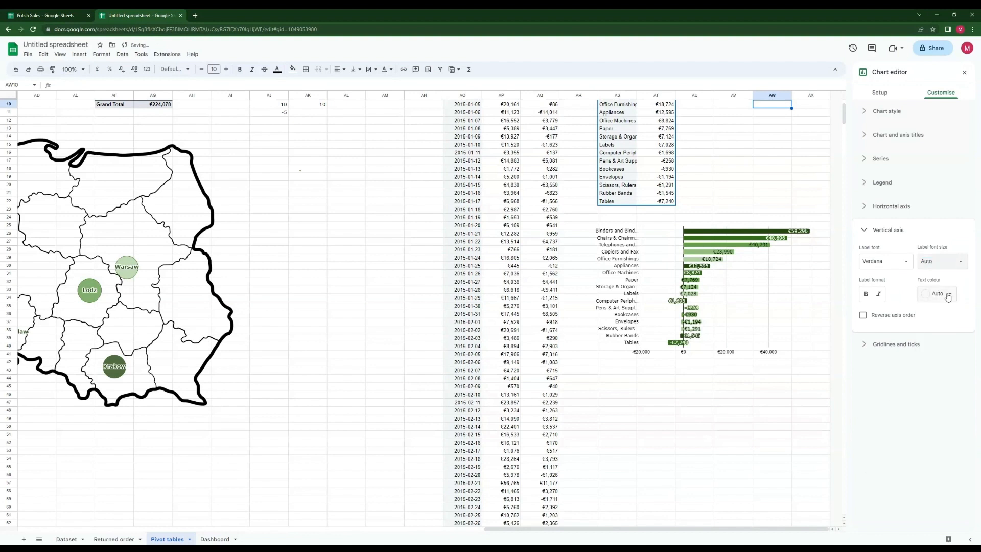
{"action": "left_click", "coordinate": [906, 378]}
Step: Turn off the horizontal axis's major gridlines in the bar chart
{"action": "left_click", "coordinate": [864, 345]}
{"action": "left_click", "coordinate": [909, 274]}
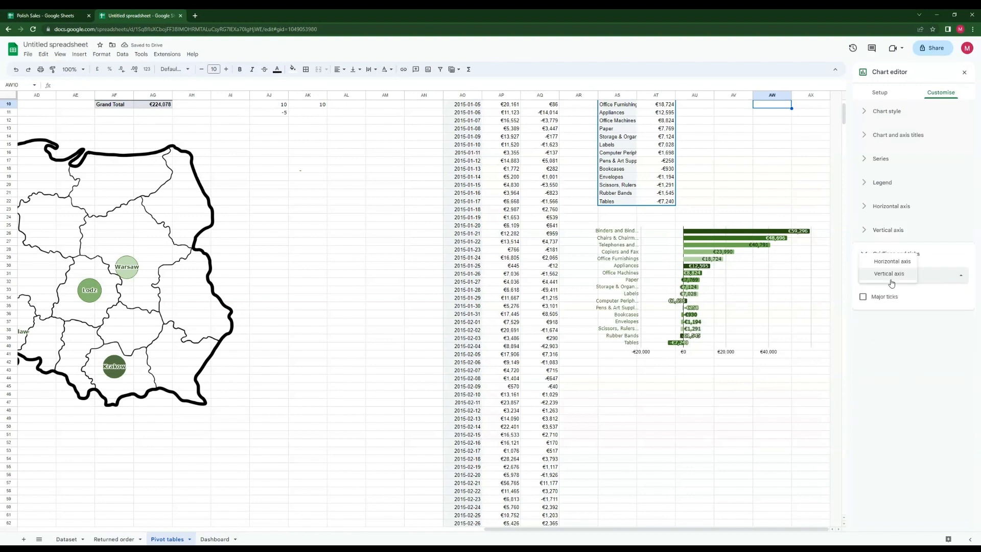
{"action": "left_click", "coordinate": [884, 266]}
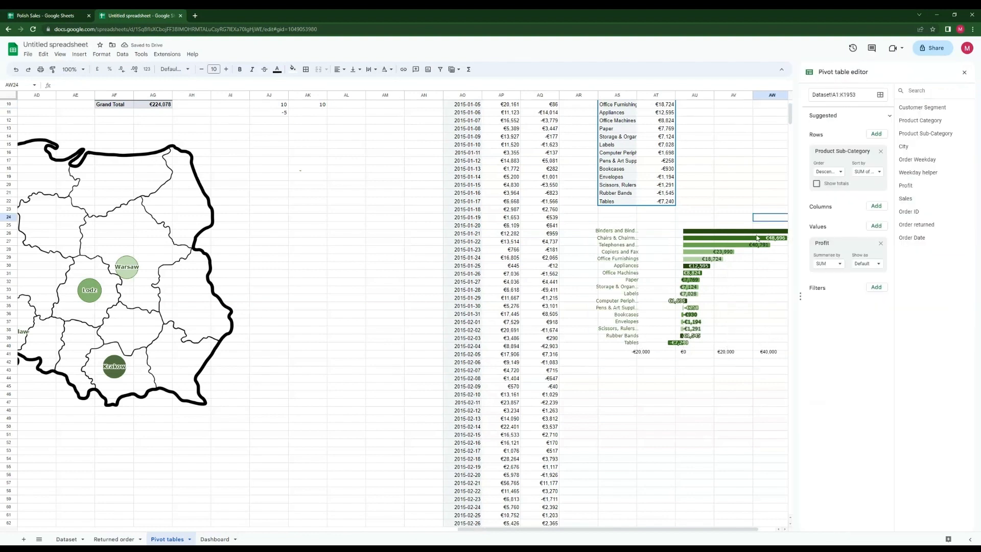
Step: Paste the bar chart beside the city map on the Dashboard sheet and extend its height upward
{"action": "left_click", "coordinate": [215, 539]}
{"action": "key", "text": "ctrl+v"}
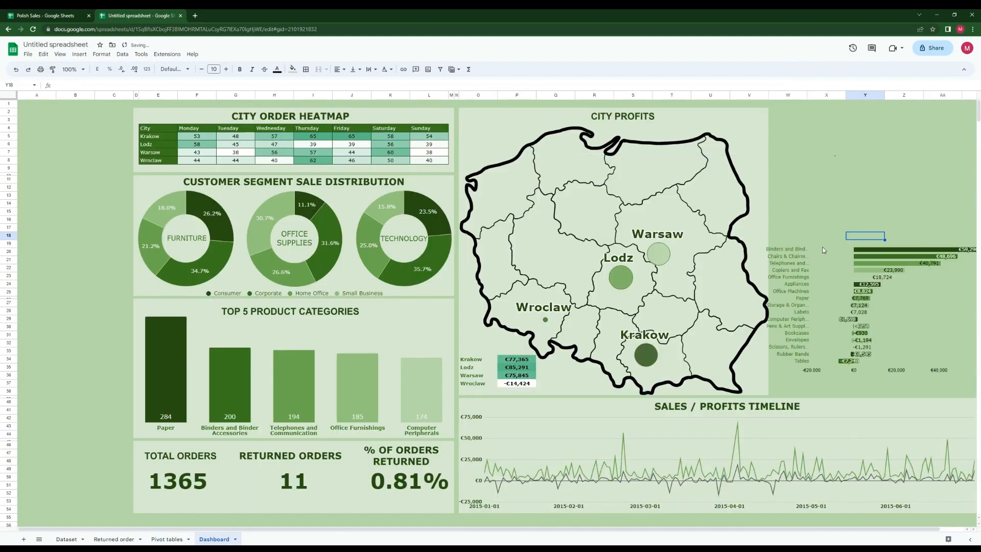
{"action": "left_click_drag", "start_coordinate": [875, 238], "coordinate": [862, 163]}
Step: Narrow column W to a thin divider and widen column AA on the Dashboard sheet
{"action": "left_click", "coordinate": [785, 112]}
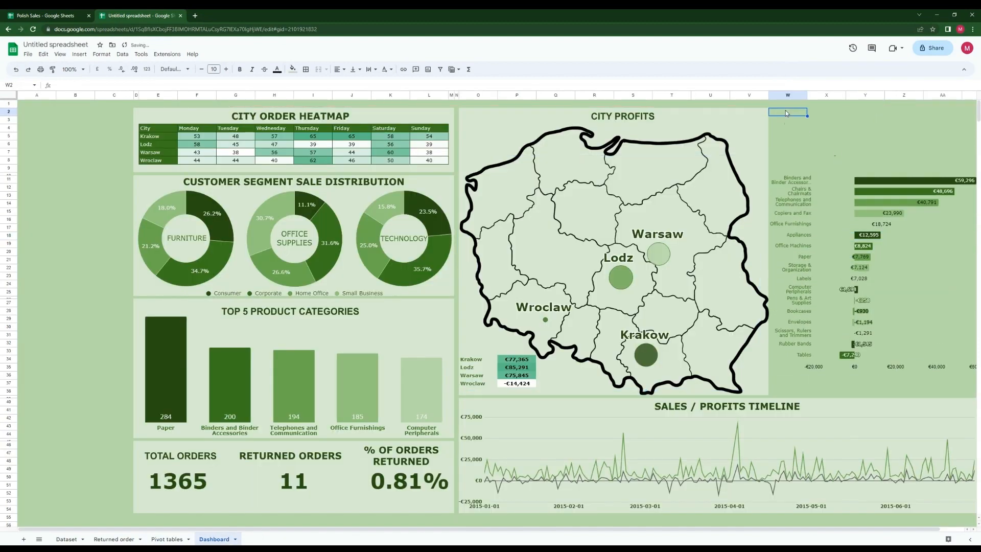
{"action": "left_click_drag", "start_coordinate": [806, 95], "coordinate": [771, 95]}
{"action": "left_click", "coordinate": [916, 95]}
{"action": "left_click_drag", "start_coordinate": [926, 95], "coordinate": [939, 95]}
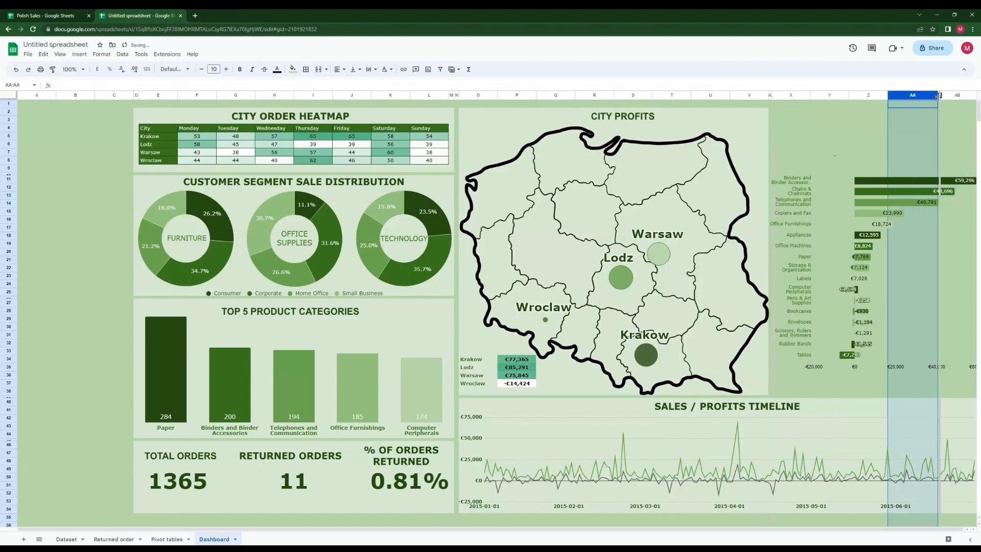
{"action": "left_click", "coordinate": [956, 137]}
Step: Fill cells X2:AB38 with the same light green as the other dashboard panels
{"action": "left_click", "coordinate": [832, 185]}
{"action": "left_click_drag", "start_coordinate": [789, 111], "coordinate": [963, 390]}
{"action": "left_click", "coordinate": [293, 69]}
{"action": "left_click", "coordinate": [329, 118]}
Step: Stretch the bar chart's upper and lower edges to the full height of the new panel
{"action": "left_click", "coordinate": [847, 192]}
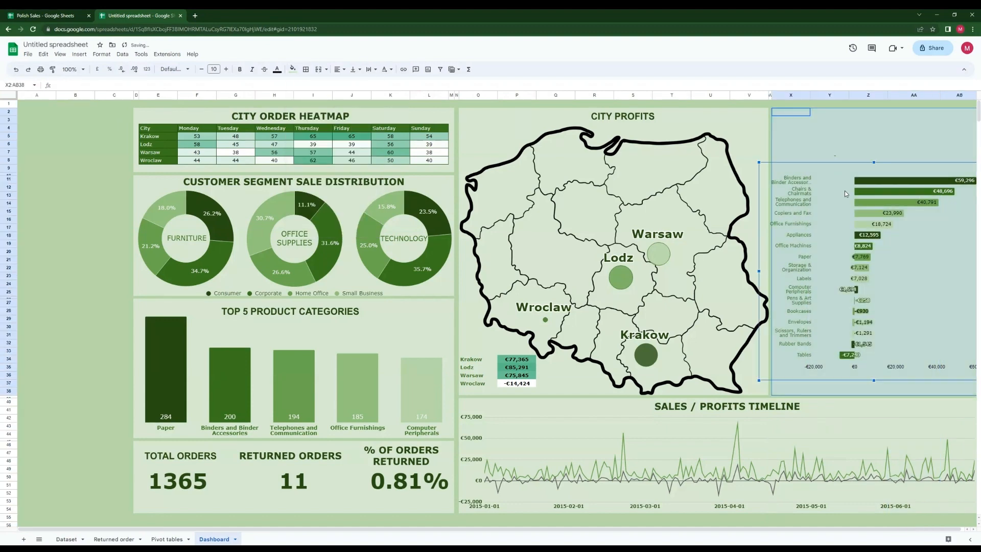
{"action": "left_click", "coordinate": [867, 128]}
{"action": "left_click_drag", "start_coordinate": [874, 162], "coordinate": [870, 112]}
{"action": "left_click_drag", "start_coordinate": [921, 327], "coordinate": [881, 328]}
{"action": "double_click", "coordinate": [856, 338]}
{"action": "left_click_drag", "start_coordinate": [825, 358], "coordinate": [680, 360]}
{"action": "left_click_drag", "start_coordinate": [688, 382], "coordinate": [711, 394]}
{"action": "left_click_drag", "start_coordinate": [710, 124], "coordinate": [709, 113]}
{"action": "left_click", "coordinate": [964, 73]}
Step: Move the bar chart into the panel beside the map and trim its left and upper edges to fit
{"action": "left_click_drag", "start_coordinate": [746, 306], "coordinate": [921, 308]}
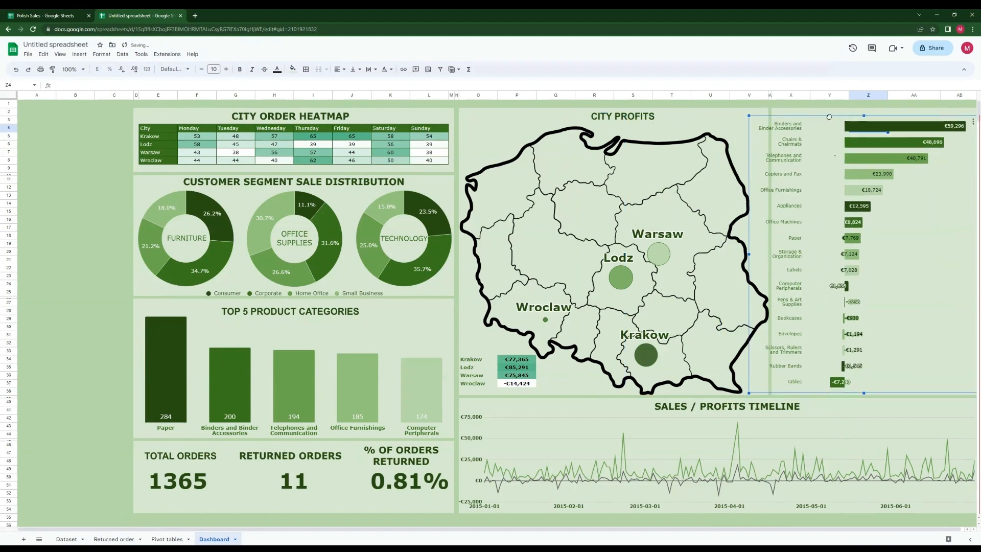
{"action": "left_click_drag", "start_coordinate": [748, 254], "coordinate": [759, 254]}
{"action": "left_click_drag", "start_coordinate": [870, 392], "coordinate": [870, 395]}
{"action": "left_click", "coordinate": [833, 104]}
{"action": "left_click", "coordinate": [867, 134]}
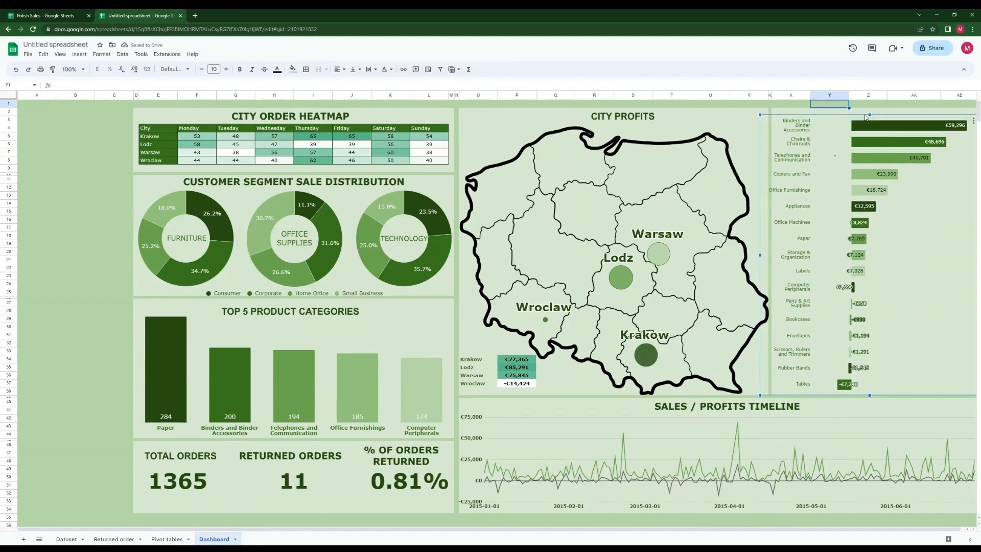
{"action": "left_click_drag", "start_coordinate": [869, 115], "coordinate": [870, 123]}
Step: Adjust the bar chart's left side and place it back inside the panel beside the map
{"action": "left_click", "coordinate": [790, 104]}
{"action": "left_click", "coordinate": [776, 146]}
{"action": "left_click_drag", "start_coordinate": [759, 260], "coordinate": [709, 262]}
{"action": "double_click", "coordinate": [904, 238]}
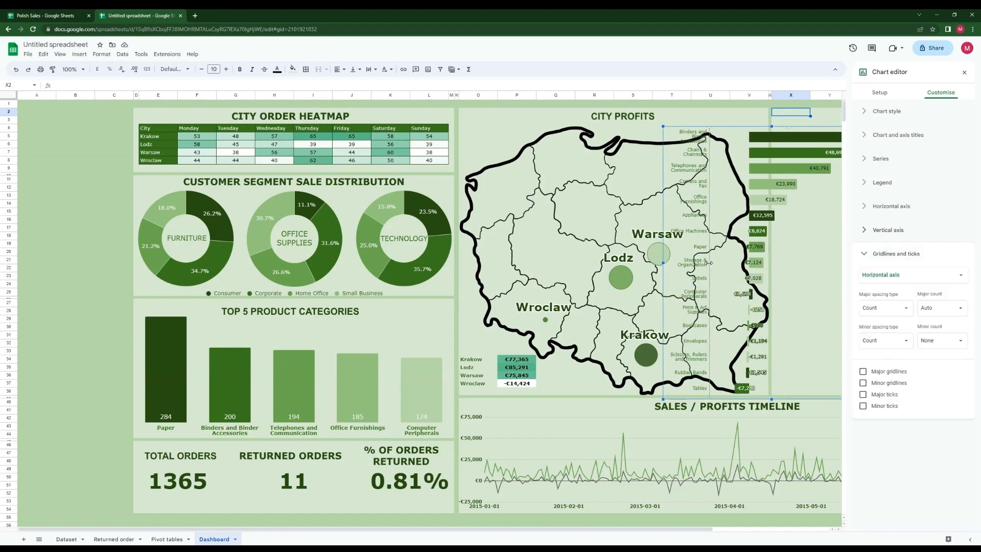
{"action": "left_click", "coordinate": [964, 72]}
{"action": "left_click_drag", "start_coordinate": [737, 129], "coordinate": [830, 143]}
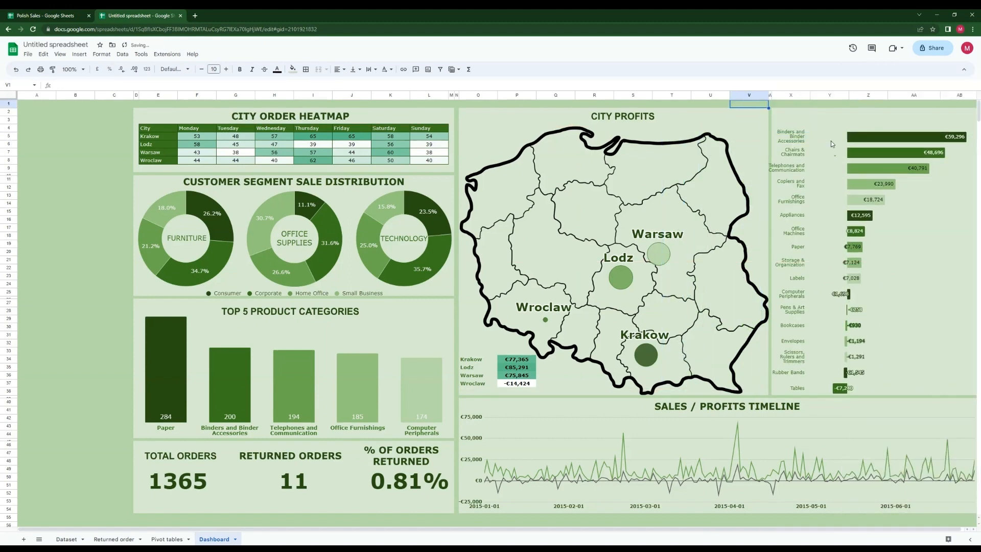
Step: Move the bar chart off its panel and merge cells AA25:AB32
{"action": "left_click_drag", "start_coordinate": [821, 141], "coordinate": [420, 224]}
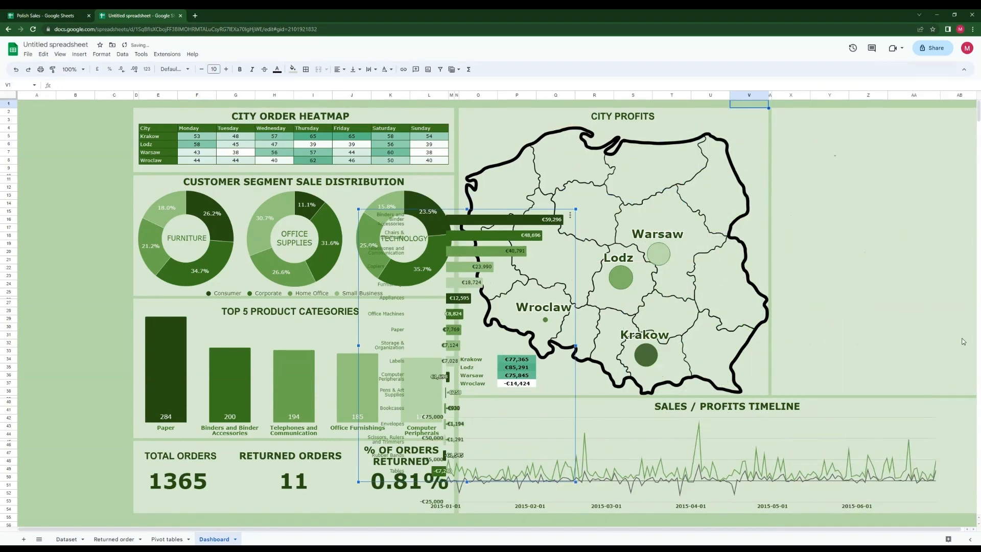
{"action": "left_click_drag", "start_coordinate": [962, 337], "coordinate": [907, 298]}
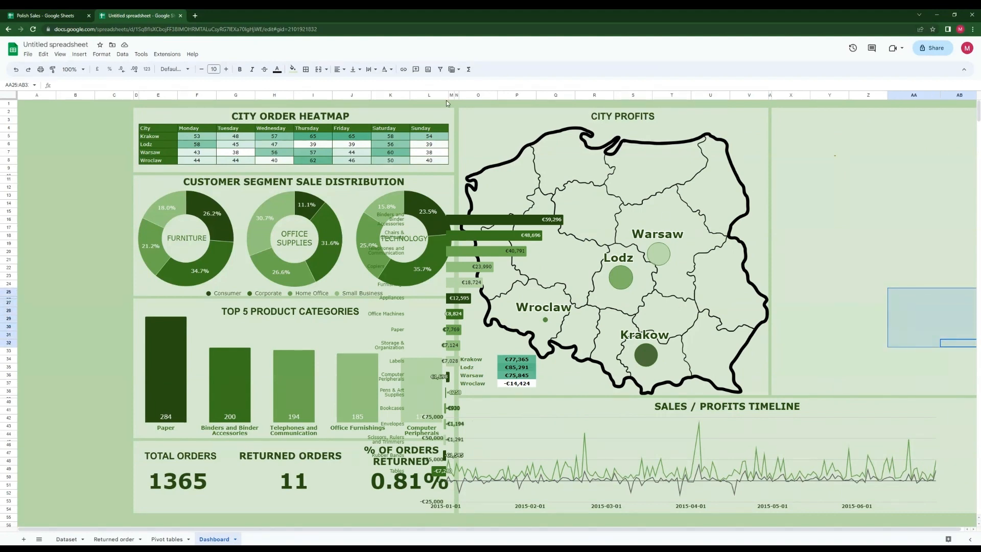
{"action": "left_click", "coordinate": [317, 71]}
Step: In the merged cell, total the sales with =sum('Pivot tables'!AP:AP)
{"action": "type", "text": "="}
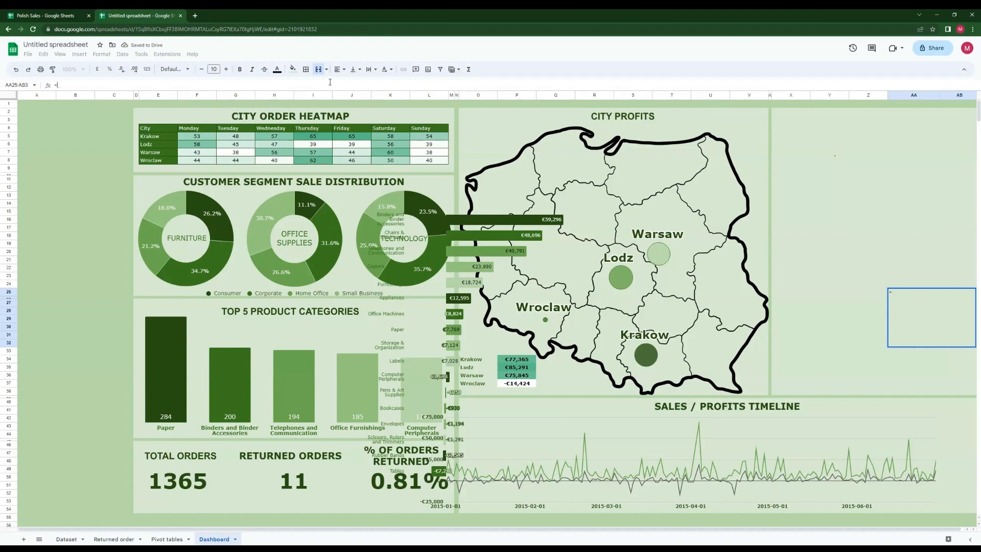
{"action": "left_click", "coordinate": [167, 539]}
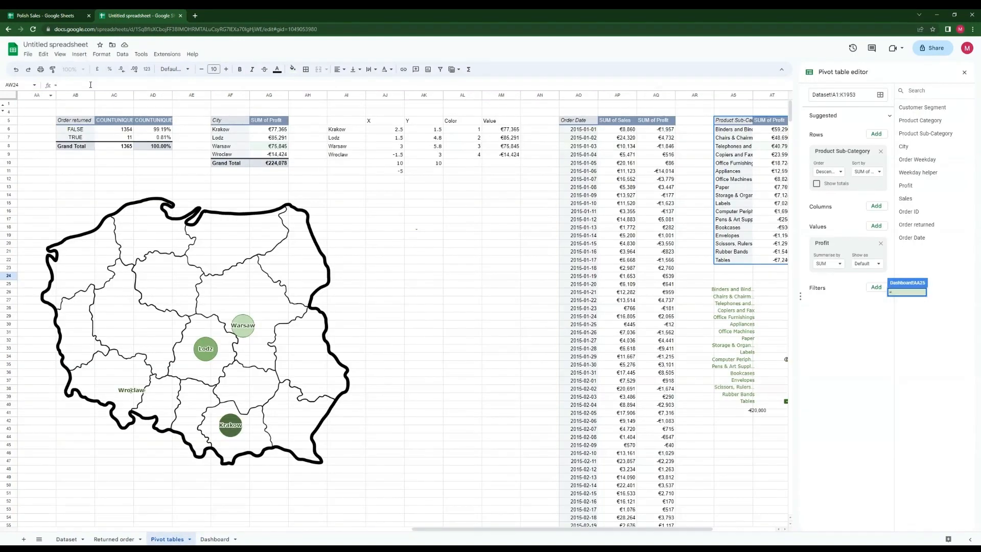
{"action": "type", "text": "sum("}
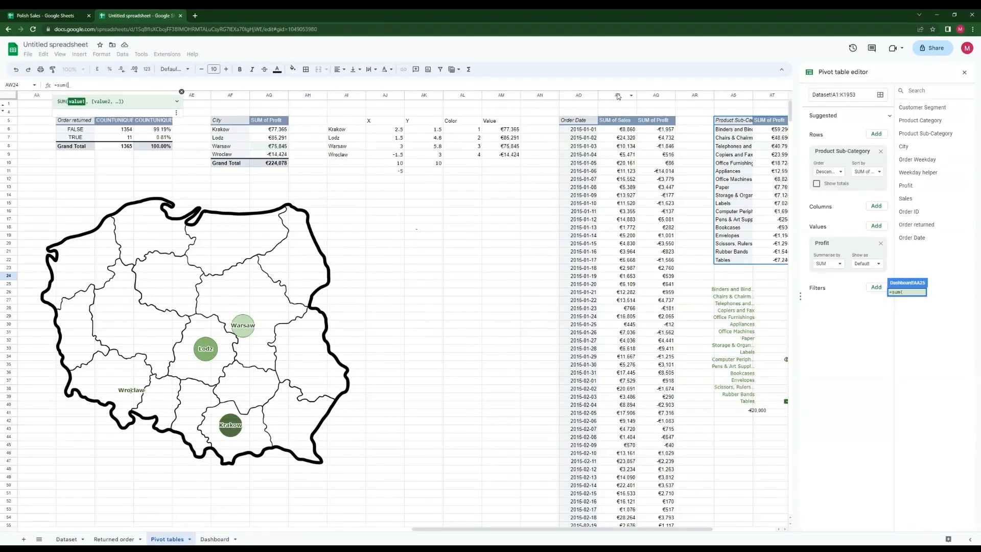
{"action": "left_click", "coordinate": [616, 96]}
{"action": "key", "text": "Return"}
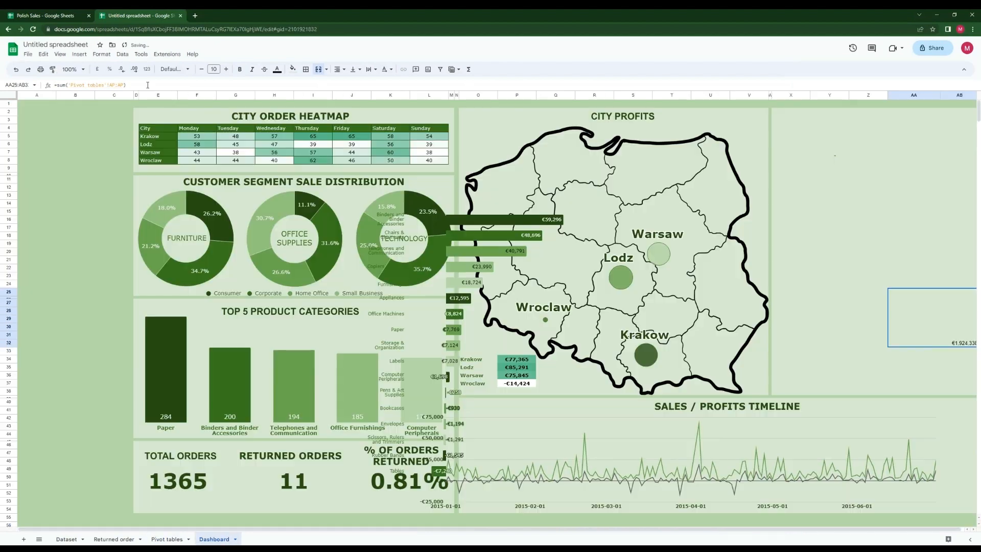
Step: Centre the sales total in its merged cell and set its font to Verdana
{"action": "left_click", "coordinate": [353, 72]}
{"action": "left_click", "coordinate": [363, 86]}
{"action": "left_click", "coordinate": [174, 69]}
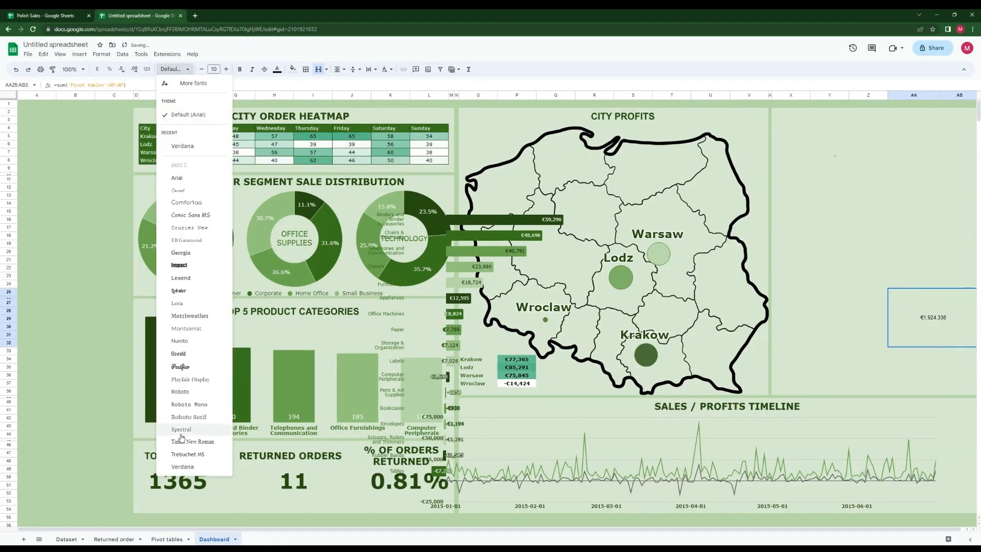
{"action": "left_click", "coordinate": [194, 466]}
{"action": "left_click", "coordinate": [293, 69]}
{"action": "left_click", "coordinate": [337, 156]}
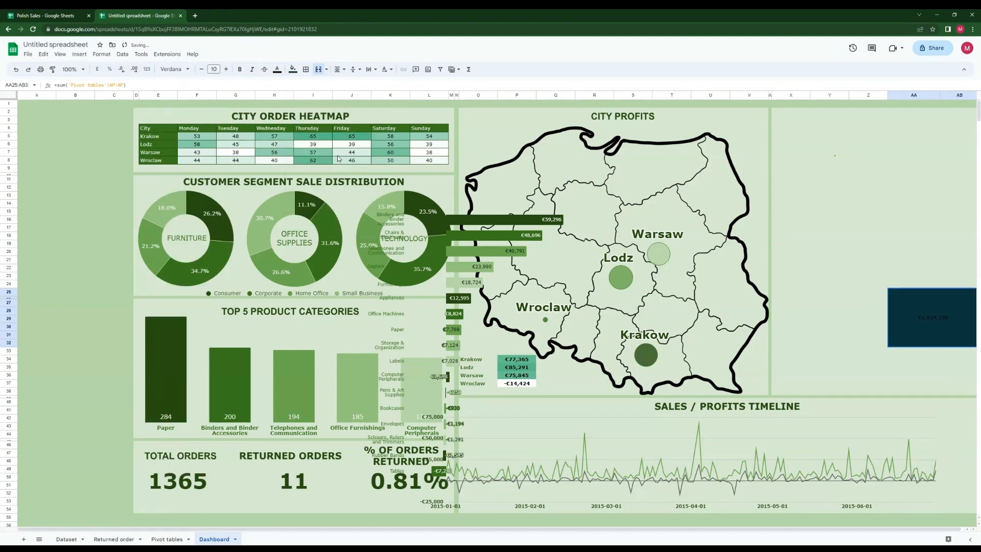
{"action": "key", "text": "ctrl+z"}
Step: Set the sales total's text colour to dark green
{"action": "left_click", "coordinate": [277, 70]}
{"action": "left_click", "coordinate": [312, 157]}
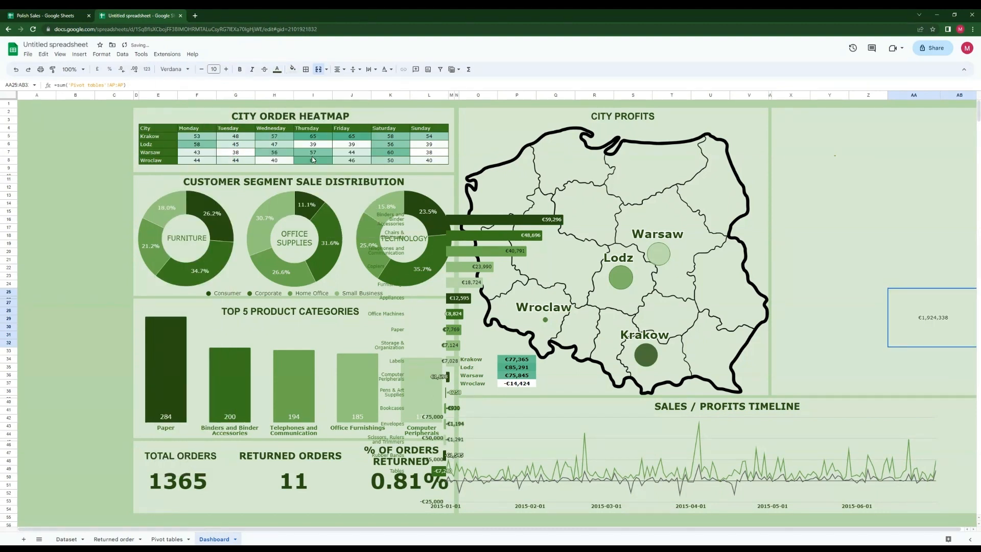
Step: Make the sales total bold and set its font size to 26
{"action": "left_click", "coordinate": [238, 71]}
{"action": "left_click", "coordinate": [213, 69]}
{"action": "type", "text": "30"}
{"action": "key", "text": "Return"}
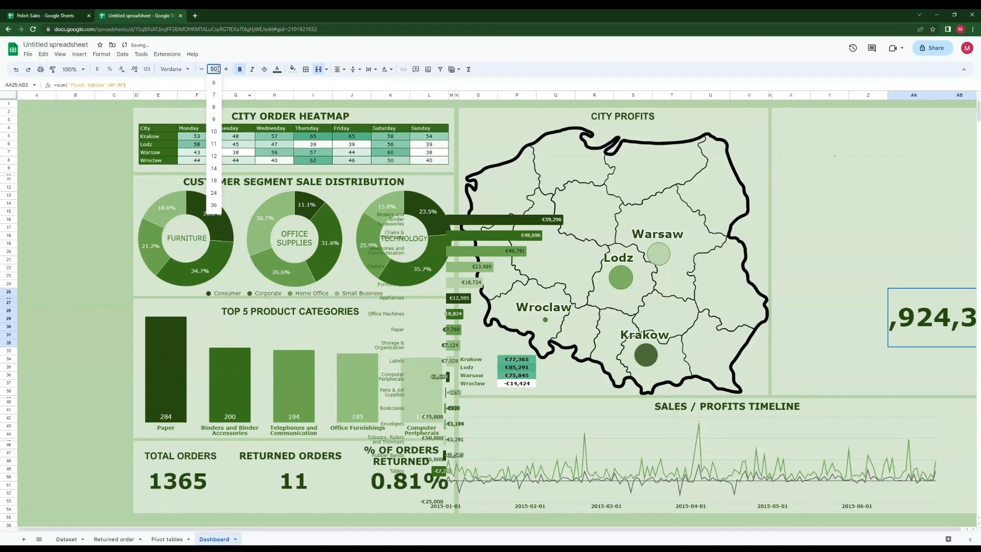
{"action": "left_click", "coordinate": [214, 69]}
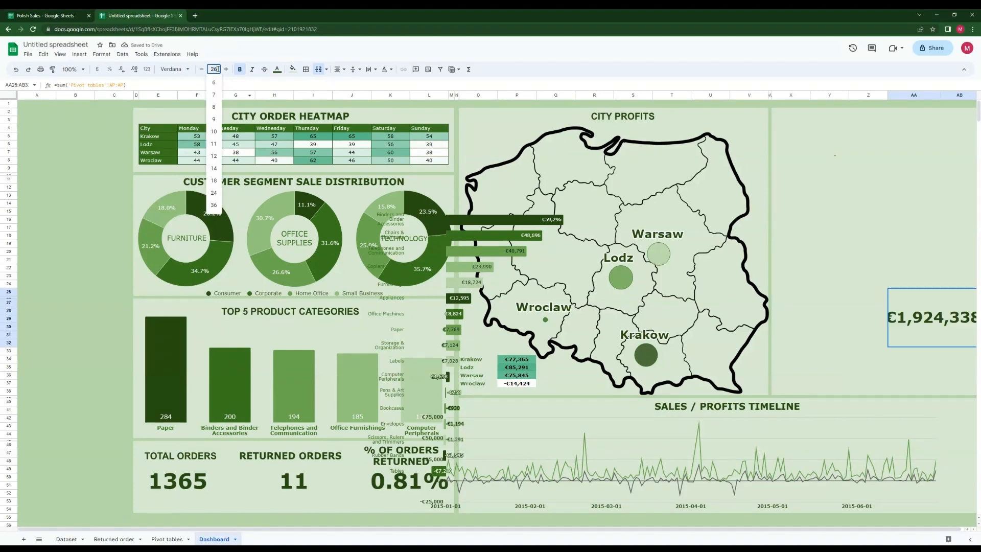
{"action": "key", "text": "Return"}
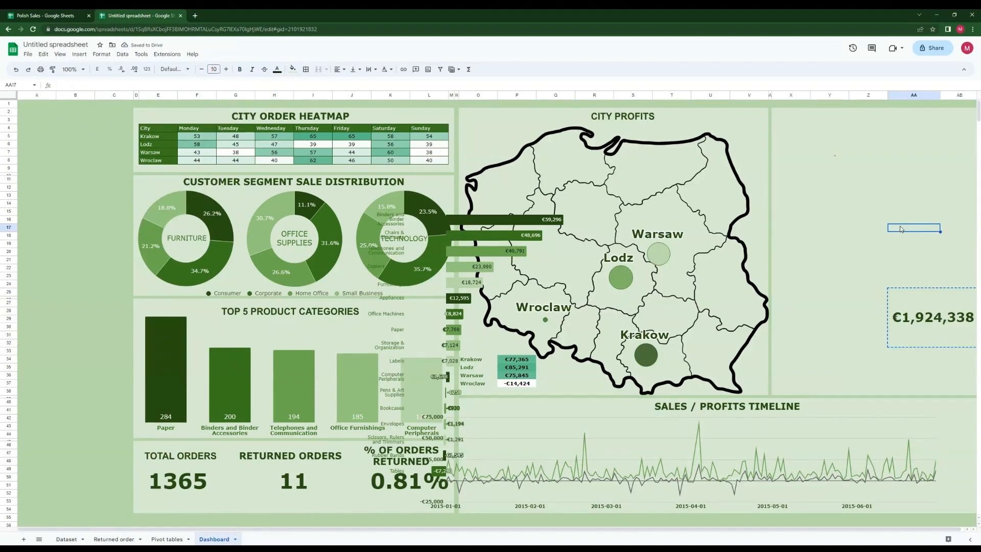
Step: Duplicate the sales total at AA17:AB24, summing column AQ of the Pivot tables sheet instead, and move the bar chart back onto its panel
{"action": "left_click", "coordinate": [897, 226]}
{"action": "type", "text": "€1,924,338"}
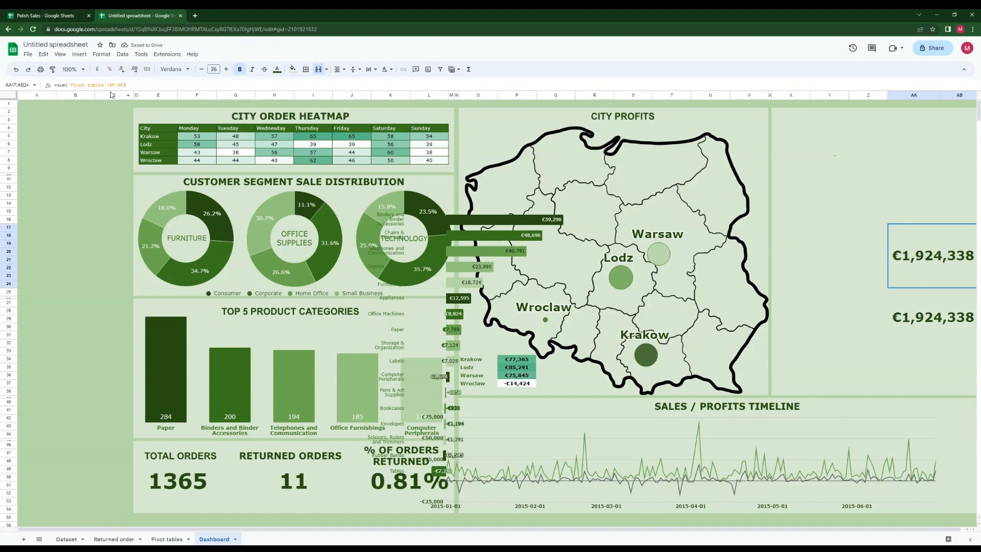
{"action": "left_click", "coordinate": [123, 85]}
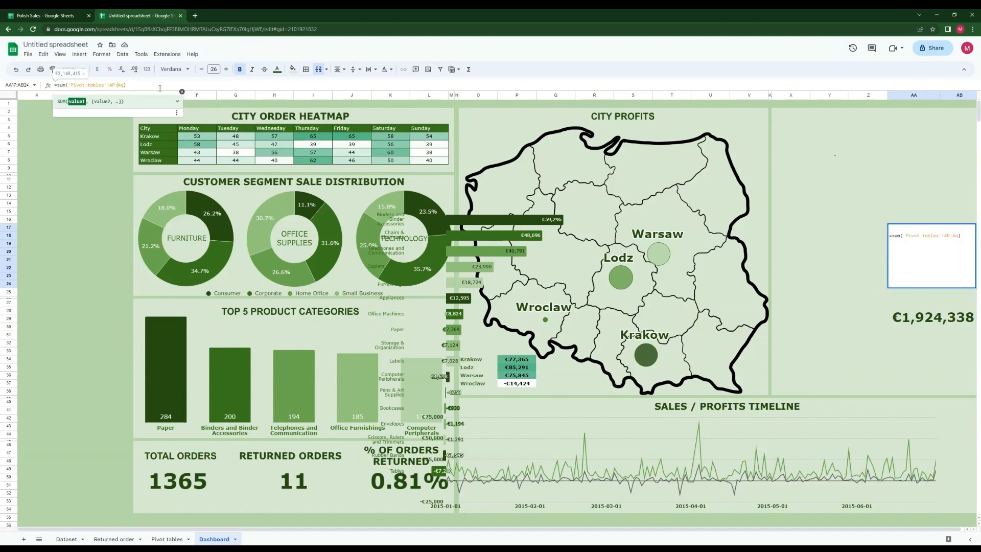
{"action": "key", "text": "Return"}
{"action": "left_click_drag", "start_coordinate": [483, 266], "coordinate": [830, 129]}
Step: Start a new drawing on the dashboard with a text box reading PRODUCT PROFITS
{"action": "left_click", "coordinate": [80, 55]}
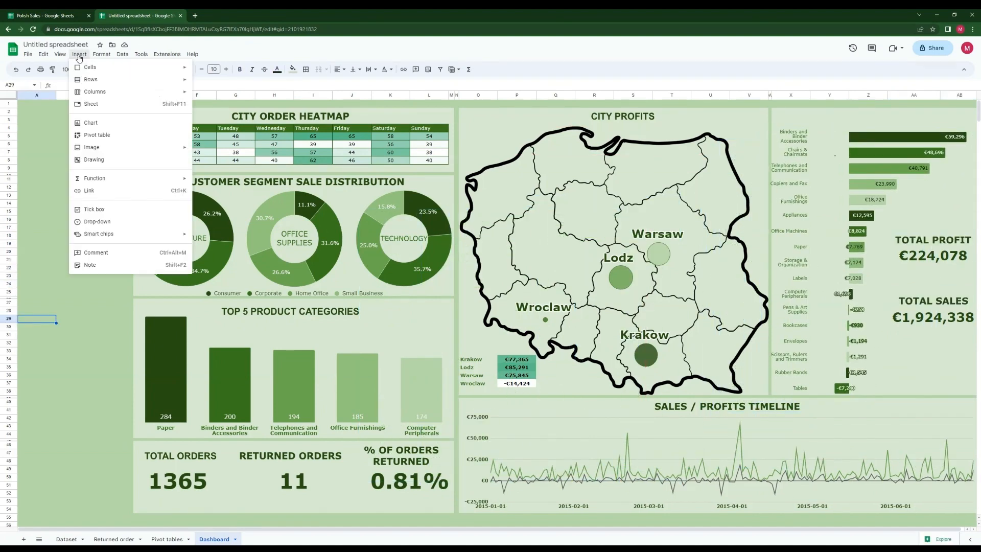
{"action": "left_click", "coordinate": [108, 158]}
{"action": "left_click", "coordinate": [385, 125]}
{"action": "left_click_drag", "start_coordinate": [323, 188], "coordinate": [429, 230]}
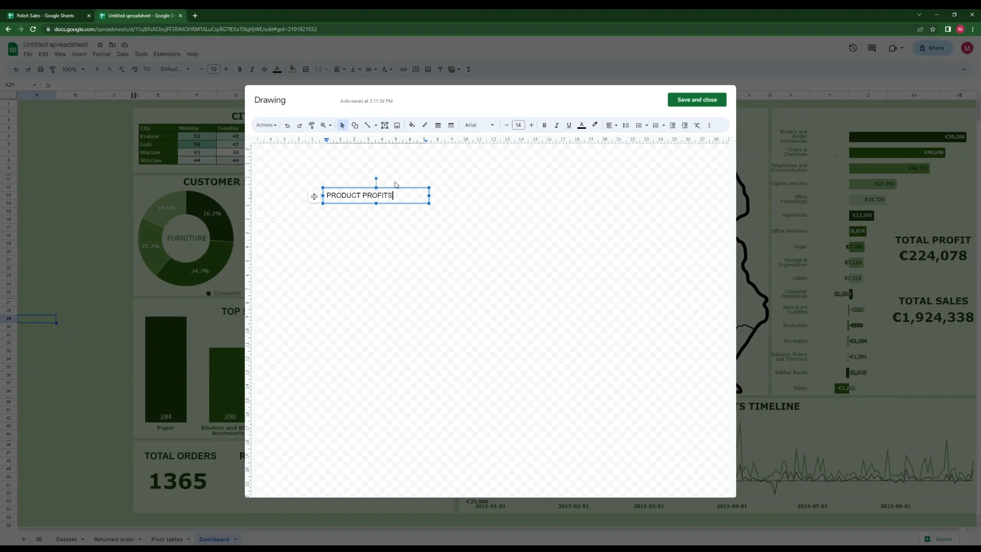
{"action": "left_click", "coordinate": [396, 187]}
Step: Format the PRODUCT PROFITS text as bold Verdana, size 18, in dark green
{"action": "left_click", "coordinate": [479, 125]}
{"action": "left_click", "coordinate": [518, 476]}
{"action": "left_click", "coordinate": [517, 125]}
{"action": "left_click", "coordinate": [518, 237]}
{"action": "left_click", "coordinate": [544, 125]}
{"action": "left_click", "coordinate": [582, 125]}
{"action": "left_click", "coordinate": [619, 226]}
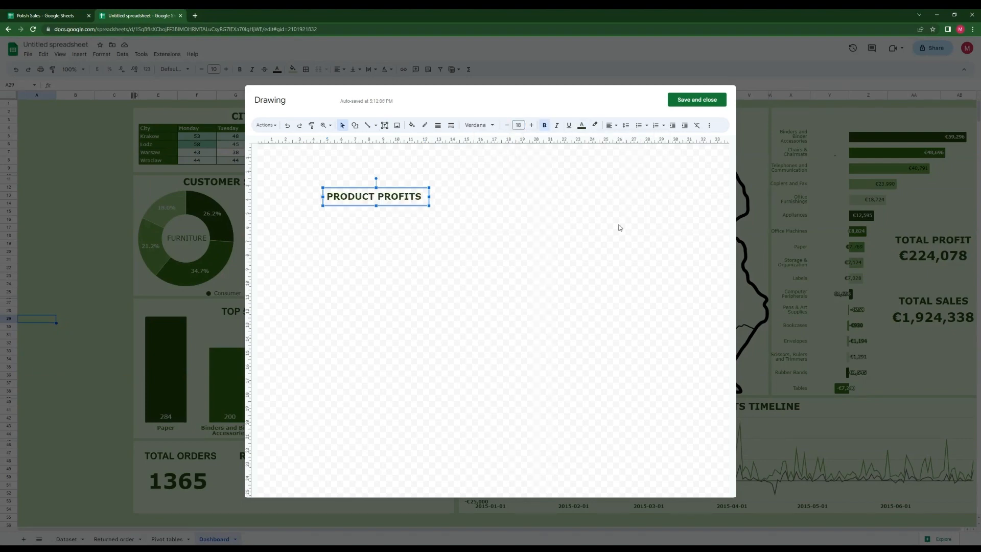
Step: Save the title drawing and place it above the sub-category profit bar chart
{"action": "left_click", "coordinate": [696, 99]}
{"action": "left_click_drag", "start_coordinate": [110, 330], "coordinate": [922, 115]}
{"action": "left_click", "coordinate": [113, 204]}
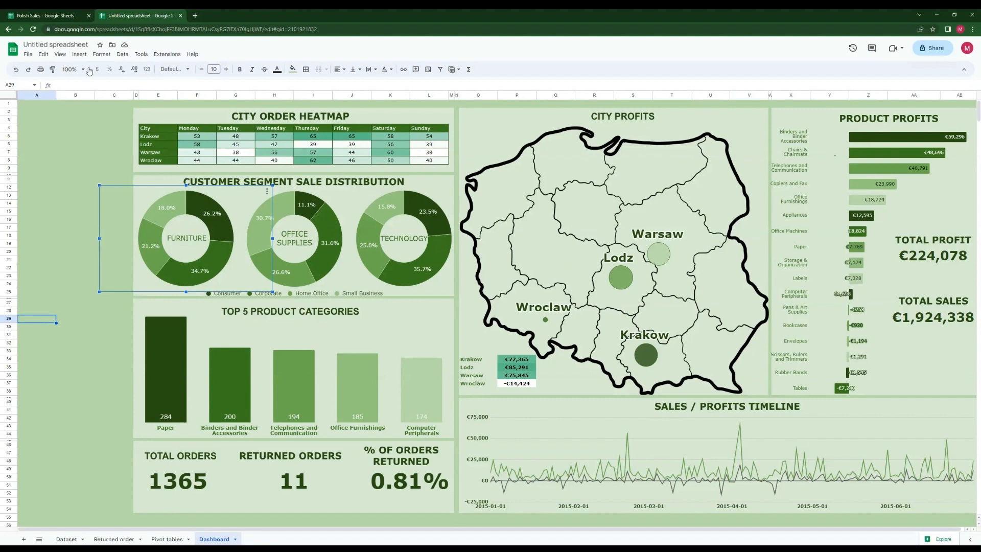
{"action": "left_click", "coordinate": [126, 139]}
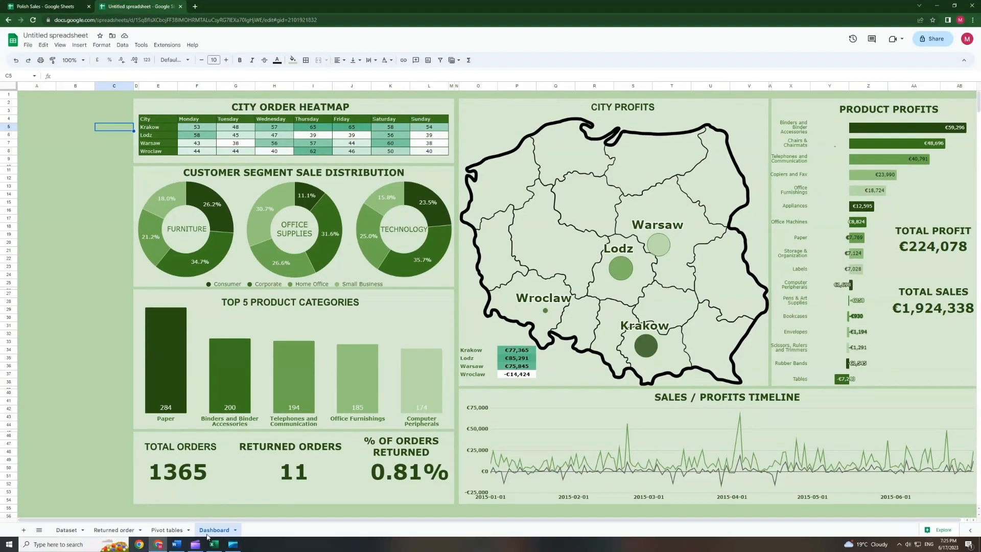
Step: Switch to Excel, insert the outlined thermometer warning triangle from the "heat" stock icons, and fill it with dark green
{"action": "left_click", "coordinate": [214, 545]}
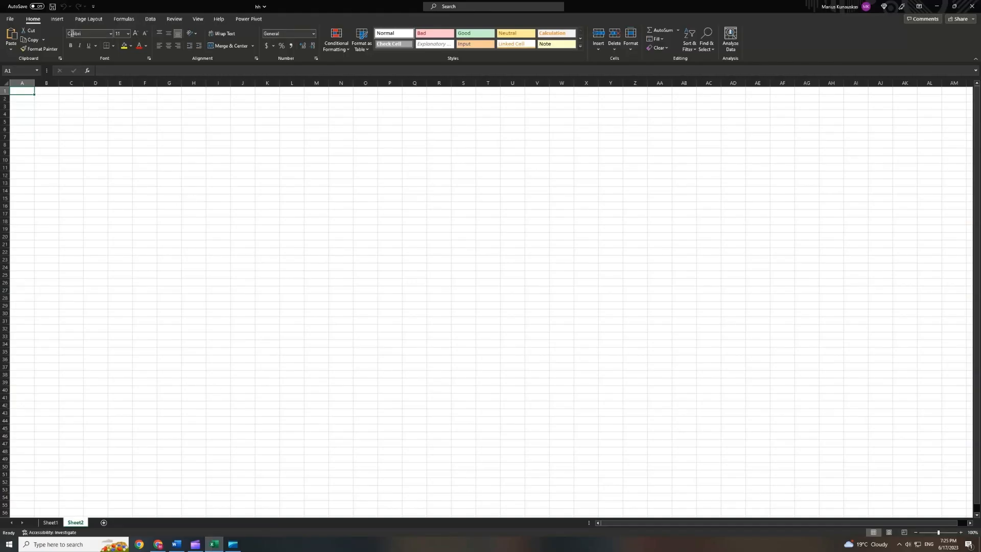
{"action": "left_click", "coordinate": [57, 19]}
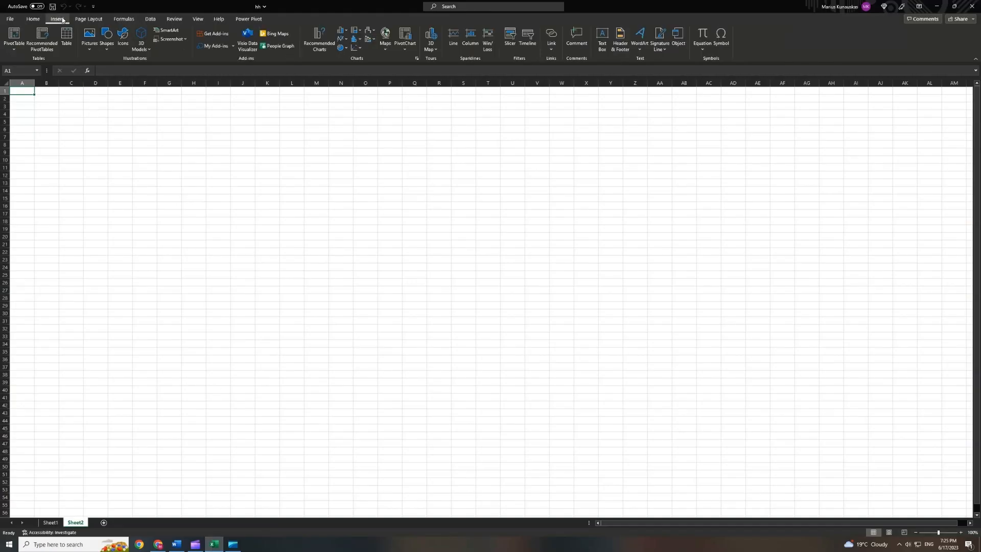
{"action": "left_click", "coordinate": [127, 46]}
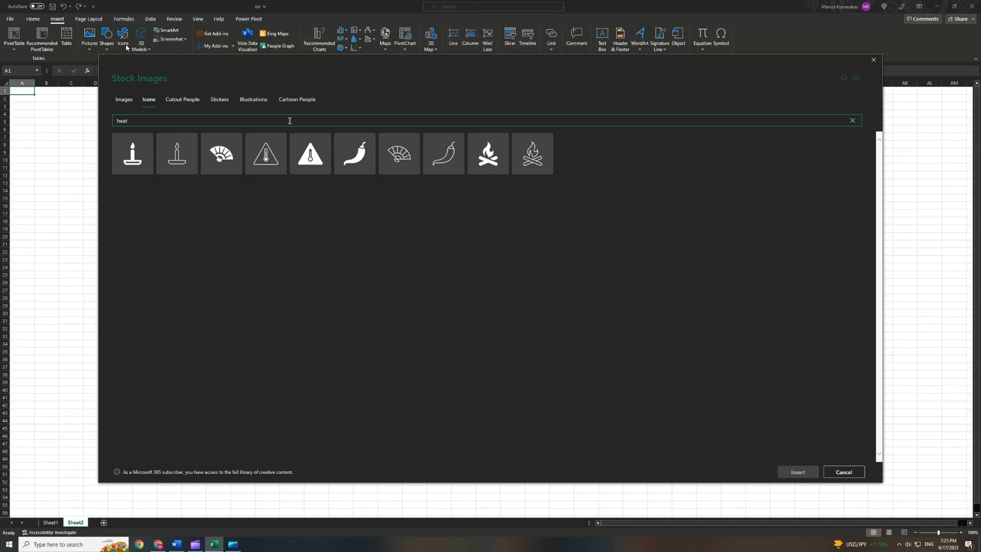
{"action": "left_click", "coordinate": [279, 164]}
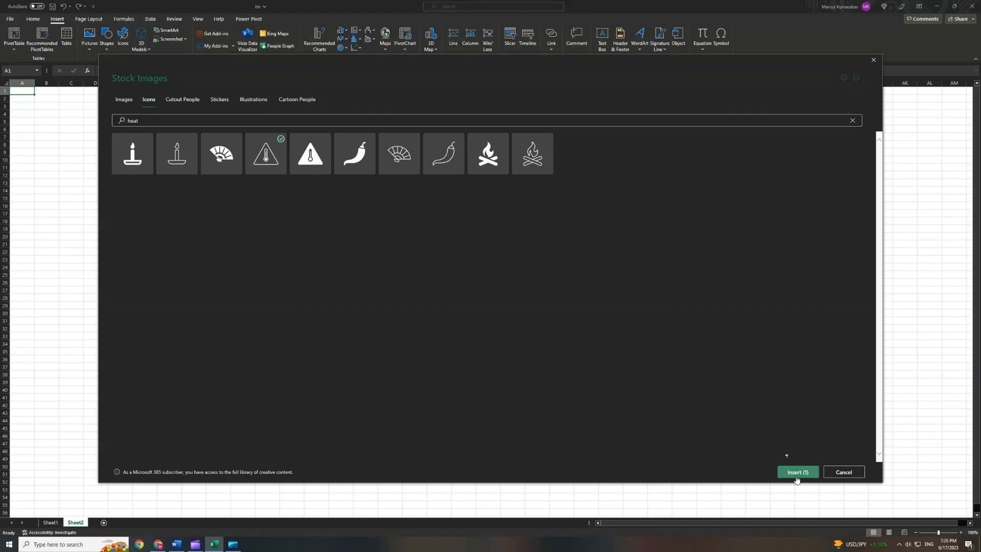
{"action": "left_click", "coordinate": [797, 471]}
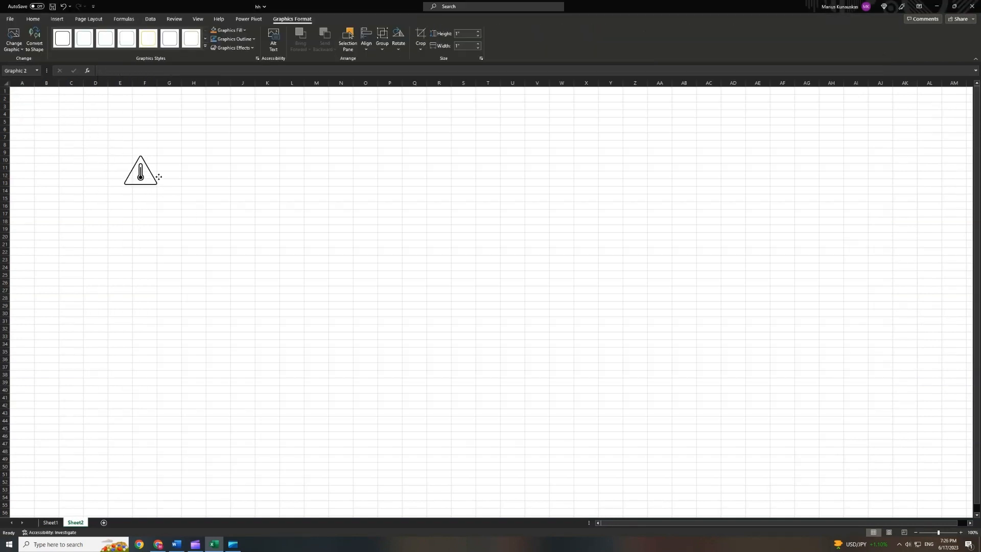
{"action": "left_click", "coordinate": [244, 30]}
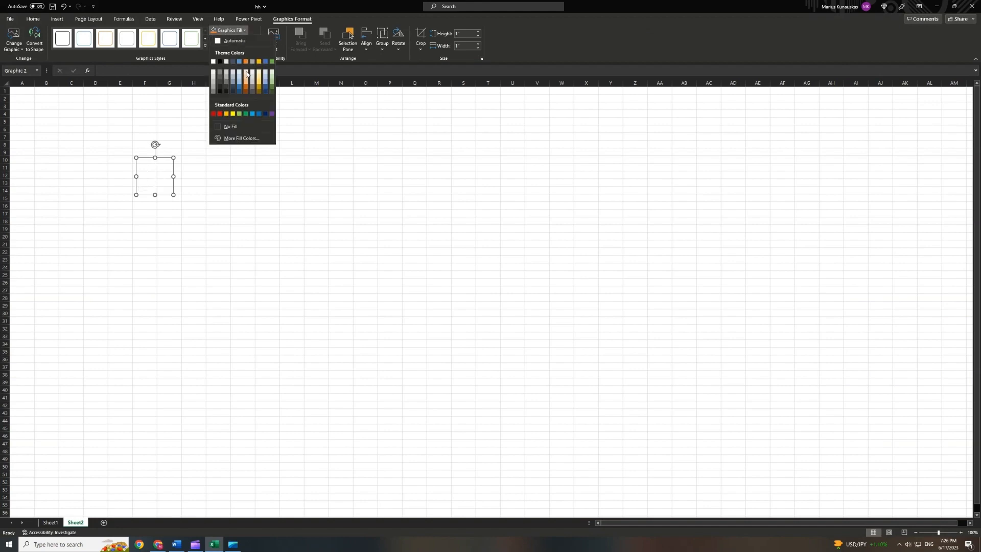
{"action": "left_click", "coordinate": [272, 87]}
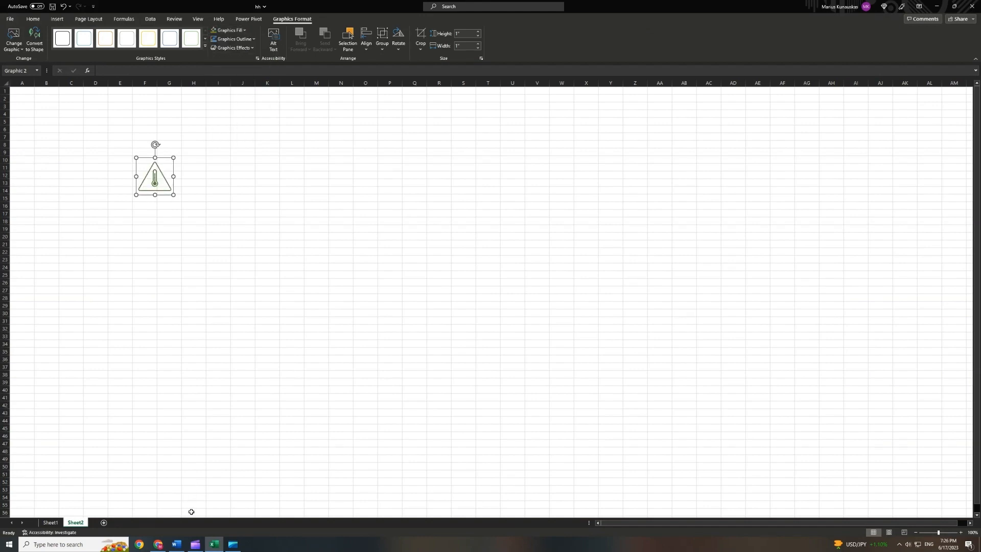
Step: Switch to the Google Sheets dashboard, paste the thermometer icon, and shrink it into the upper-right corner of the City Order Heatmap panel
{"action": "left_click", "coordinate": [160, 545]}
{"action": "key", "text": "ctrl+v"}
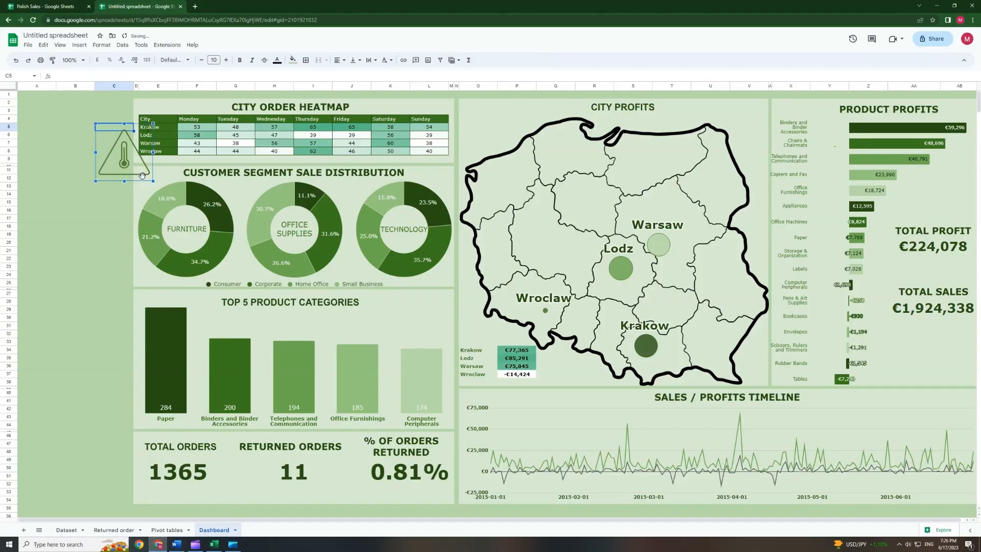
{"action": "left_click_drag", "start_coordinate": [95, 182], "coordinate": [450, 119]}
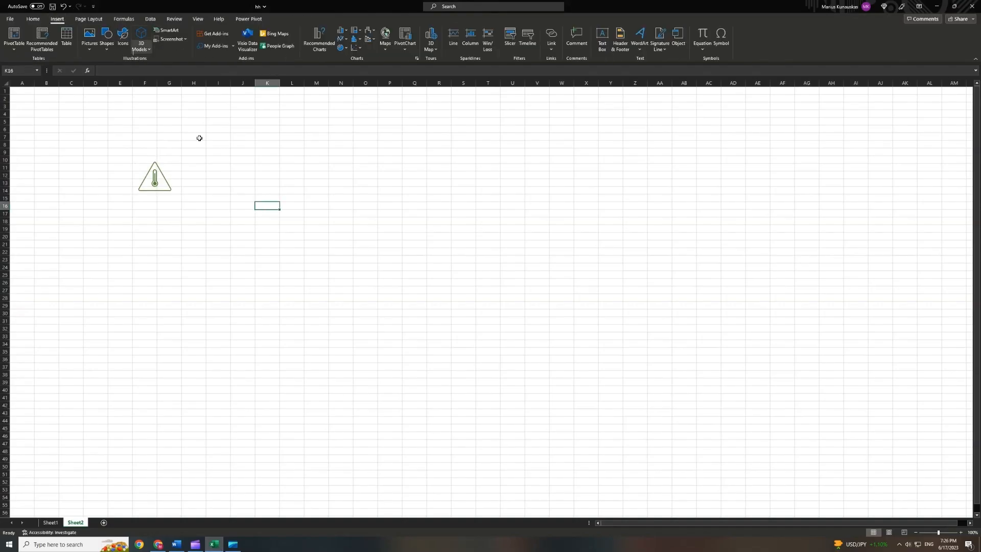
Step: Add a green "customer" stock icon from Excel and shrink it into the upper-right corner of the Customer Segment Sale Distribution panel
{"action": "type", "text": "customer"}
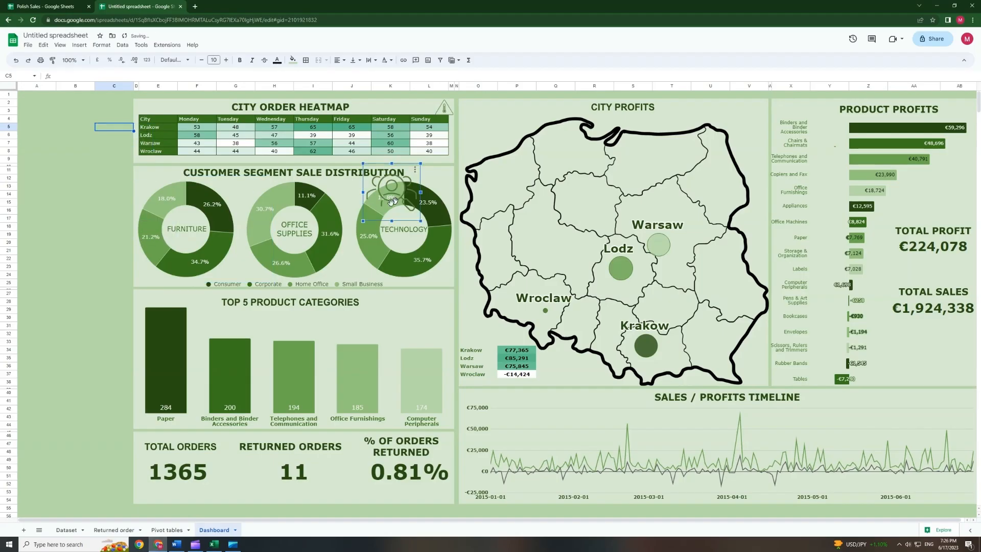
{"action": "left_click_drag", "start_coordinate": [364, 221], "coordinate": [444, 185]}
{"action": "left_click", "coordinate": [86, 197]}
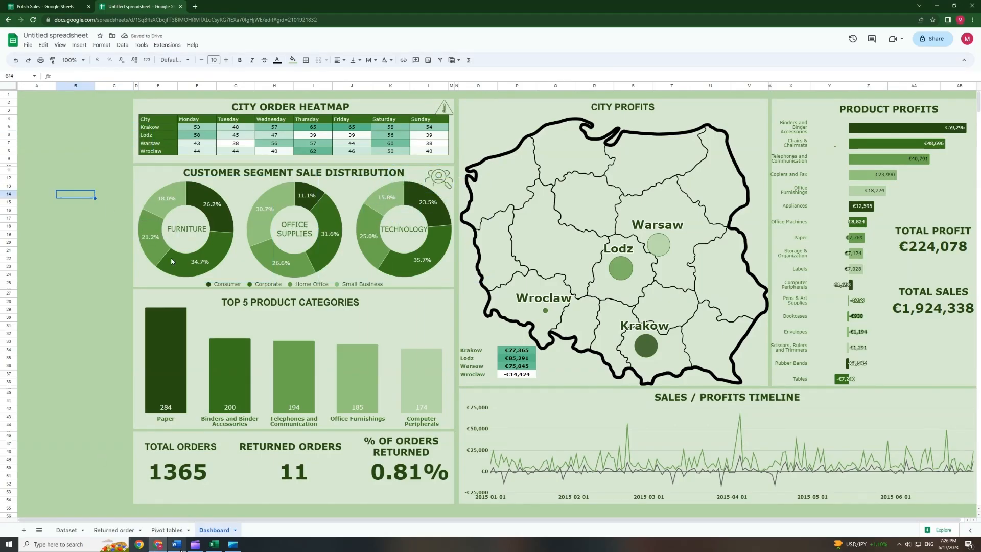
Step: Switch to Excel and insert the outlined box-with-arrows icon from the "product" stock icons
{"action": "key", "text": "alt+Tab"}
{"action": "left_click", "coordinate": [193, 319]}
{"action": "left_click", "coordinate": [123, 38]}
{"action": "left_click", "coordinate": [355, 119]}
{"action": "type", "text": "prod"}
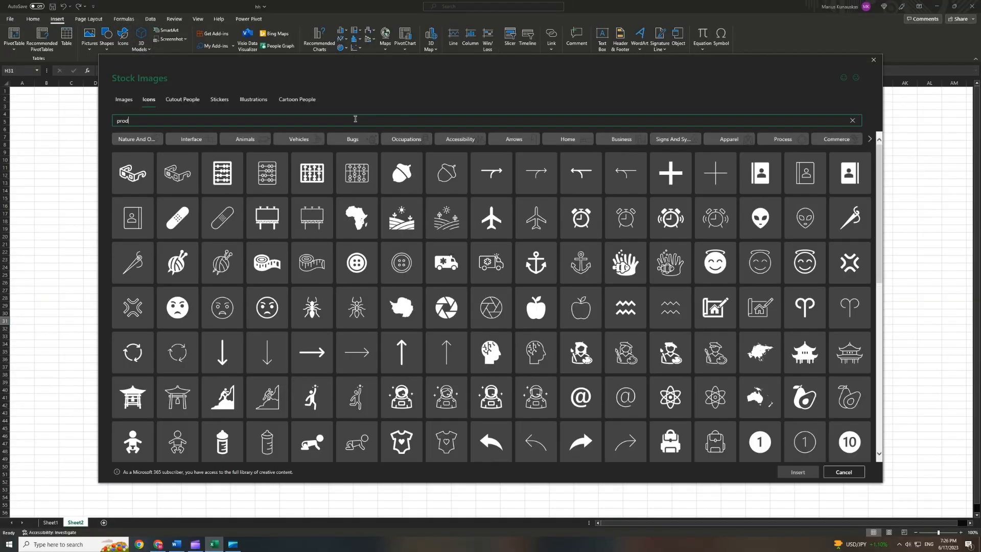
{"action": "type", "text": "uct"}
{"action": "left_click", "coordinate": [493, 169]}
{"action": "left_click", "coordinate": [797, 472]}
Step: Switch to the Google Sheets dashboard and paste the product icon into the upper-right corner of the Top 5 Product Categories panel
{"action": "left_click", "coordinate": [158, 544]}
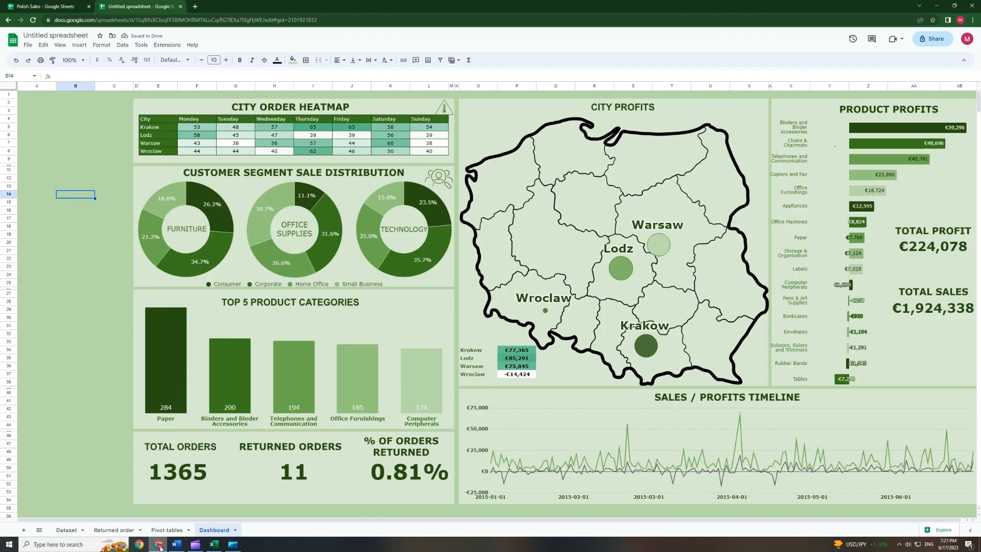
{"action": "left_click", "coordinate": [76, 235]}
{"action": "key", "text": "ctrl+v"}
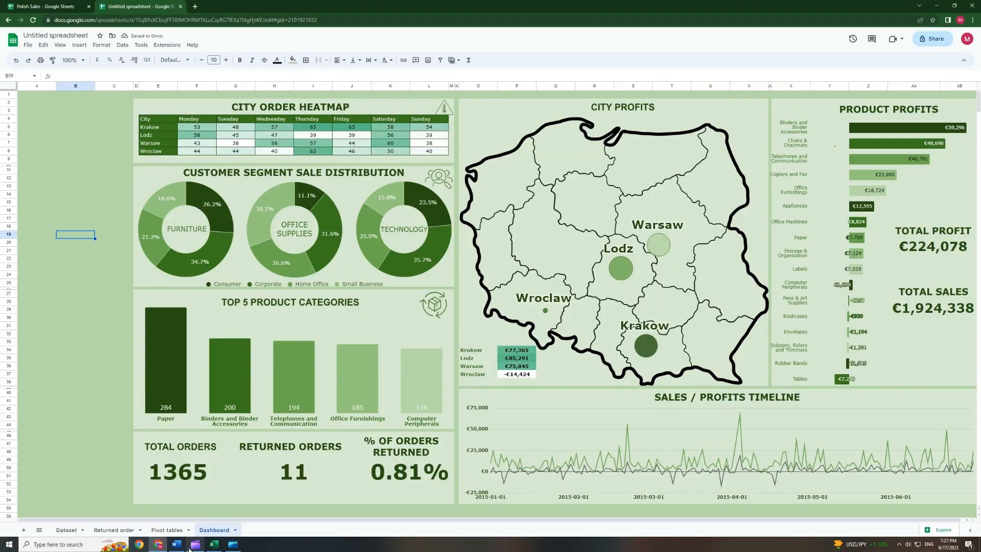
Step: In Excel, insert the outlined folded map with pin from the "map" stock icons and paste it in green onto the Google Sheets dashboard
{"action": "left_click", "coordinate": [214, 544]}
{"action": "left_click", "coordinate": [123, 38]}
{"action": "left_click", "coordinate": [164, 121]}
{"action": "type", "text": "map"}
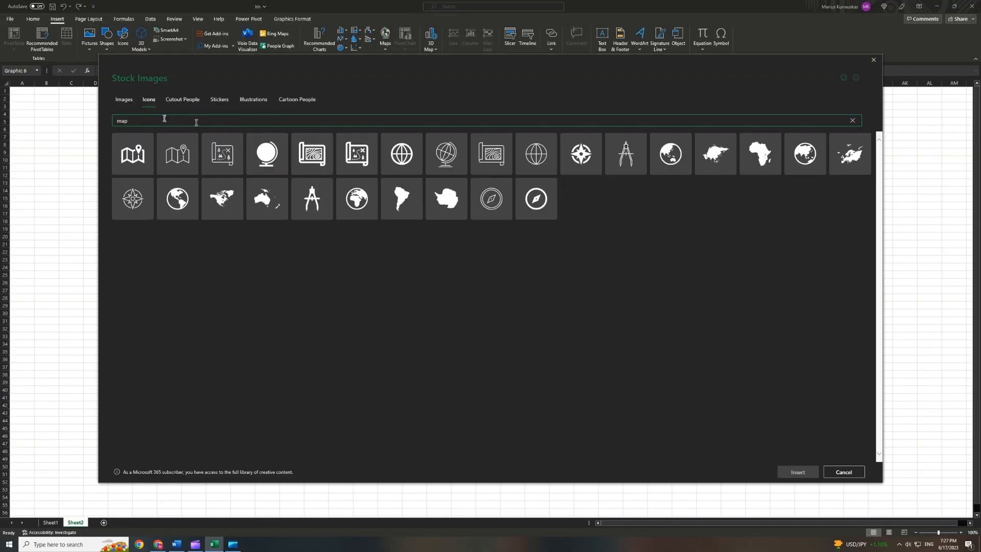
{"action": "left_click", "coordinate": [177, 154]}
{"action": "left_click", "coordinate": [798, 471]}
{"action": "left_click", "coordinate": [158, 544]}
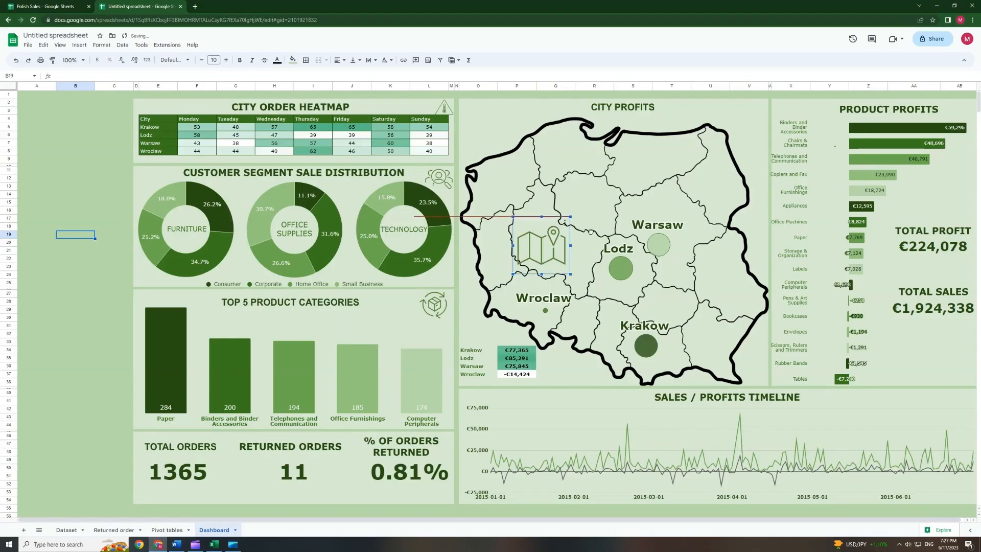
{"action": "key", "text": "ctrl+v"}
Step: Switch to Excel and insert the solid euro sign from the "money" stock icons
{"action": "left_click", "coordinate": [214, 544]}
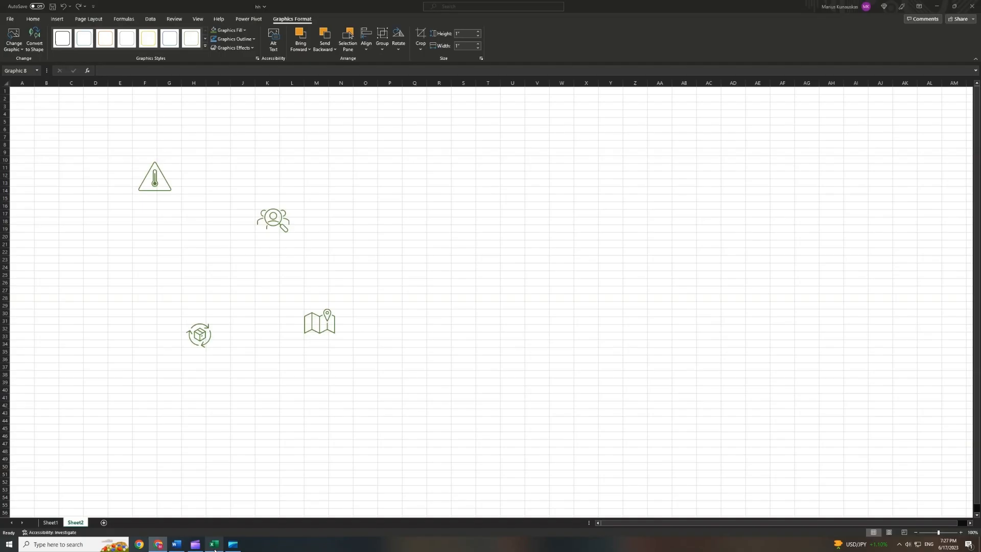
{"action": "left_click", "coordinate": [123, 39]}
{"action": "left_click", "coordinate": [206, 121]}
{"action": "type", "text": "money"}
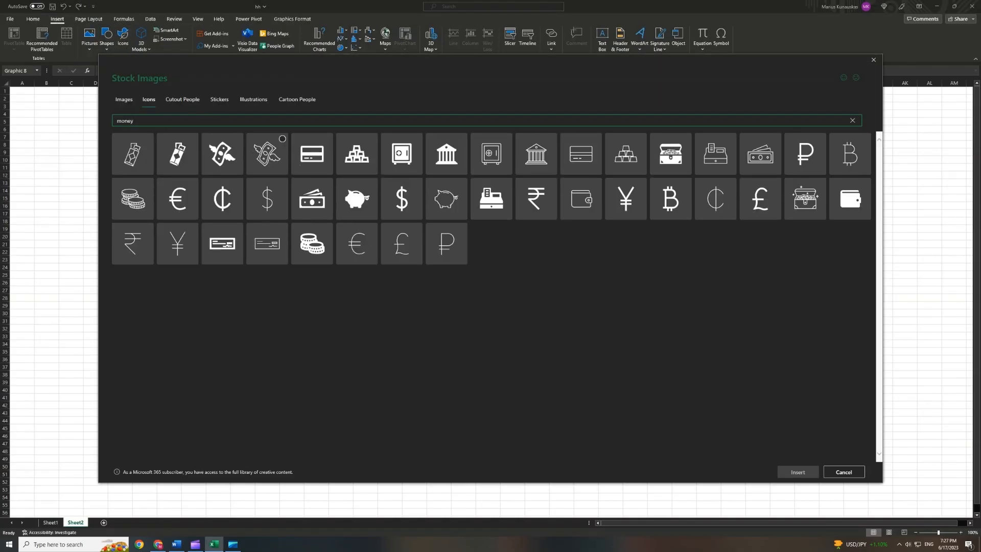
{"action": "double_click", "coordinate": [183, 199]}
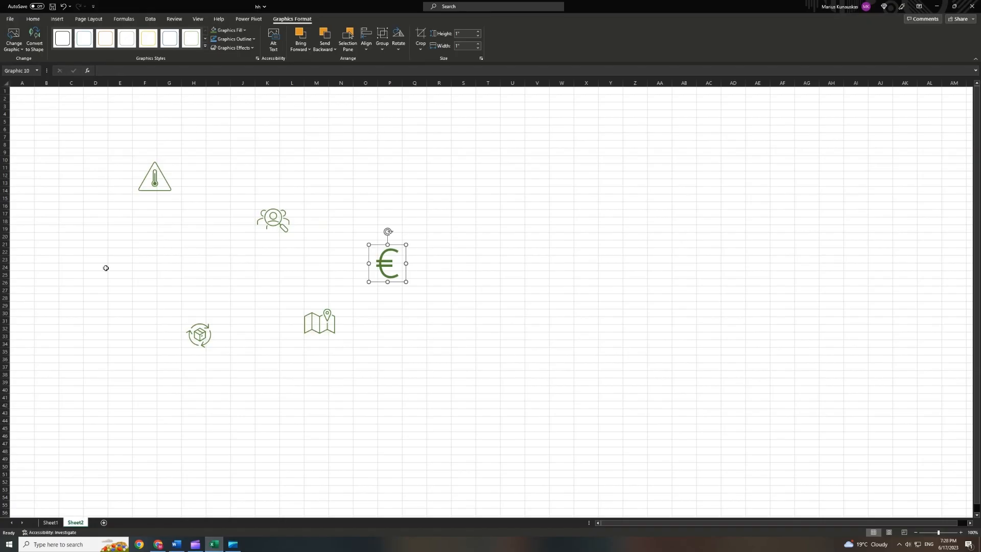
Step: Insert an outlined calendar icon from the "calendar" stock icons
{"action": "left_click", "coordinate": [106, 268]}
{"action": "left_click", "coordinate": [122, 38]}
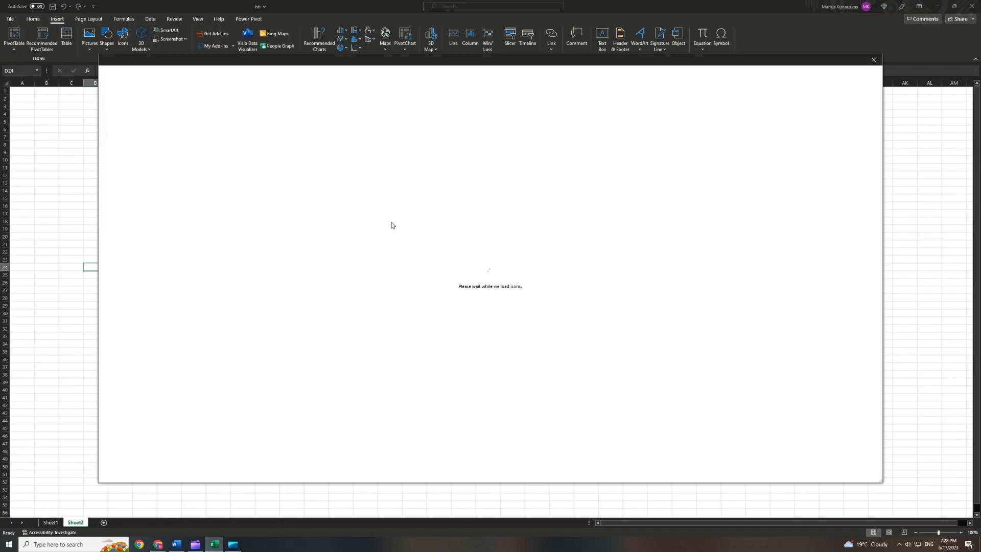
{"action": "left_click", "coordinate": [257, 120]}
{"action": "type", "text": "calendar"}
{"action": "double_click", "coordinate": [221, 153]}
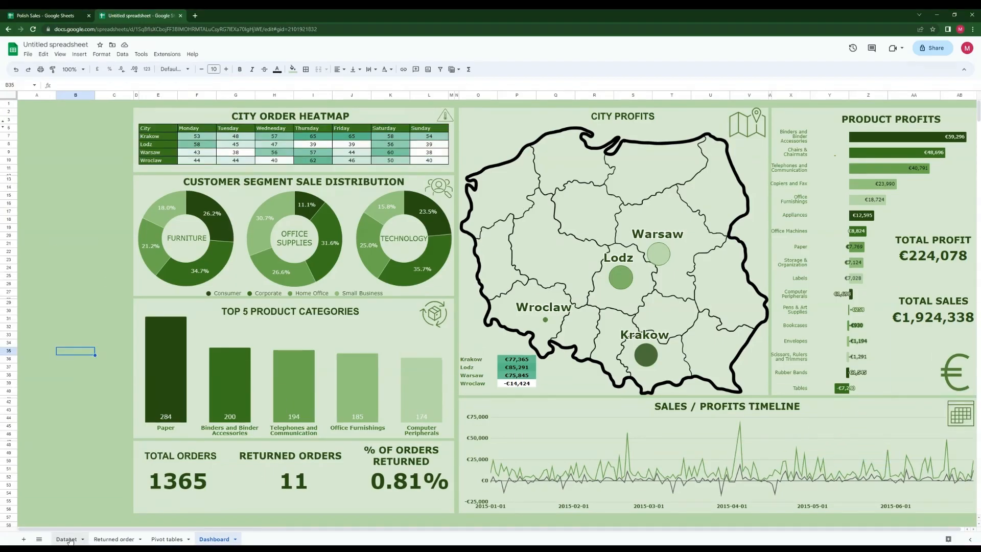
Step: Add a slicer over the data on the Dataset sheet and copy it onto the Dashboard sheet beside the heatmap
{"action": "left_click", "coordinate": [66, 539]}
{"action": "left_click", "coordinate": [131, 195]}
{"action": "left_click", "coordinate": [123, 54]}
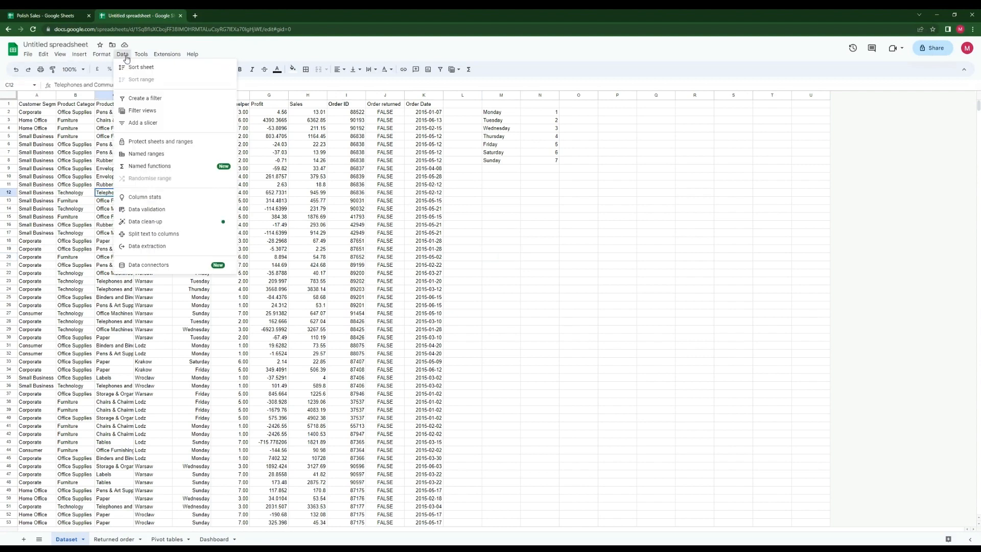
{"action": "left_click", "coordinate": [143, 123]}
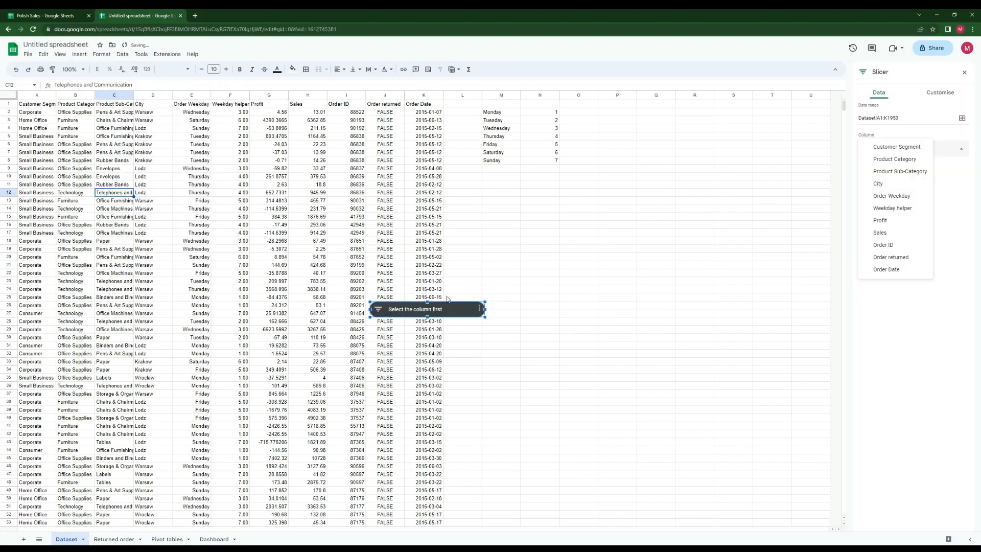
{"action": "left_click", "coordinate": [452, 310]}
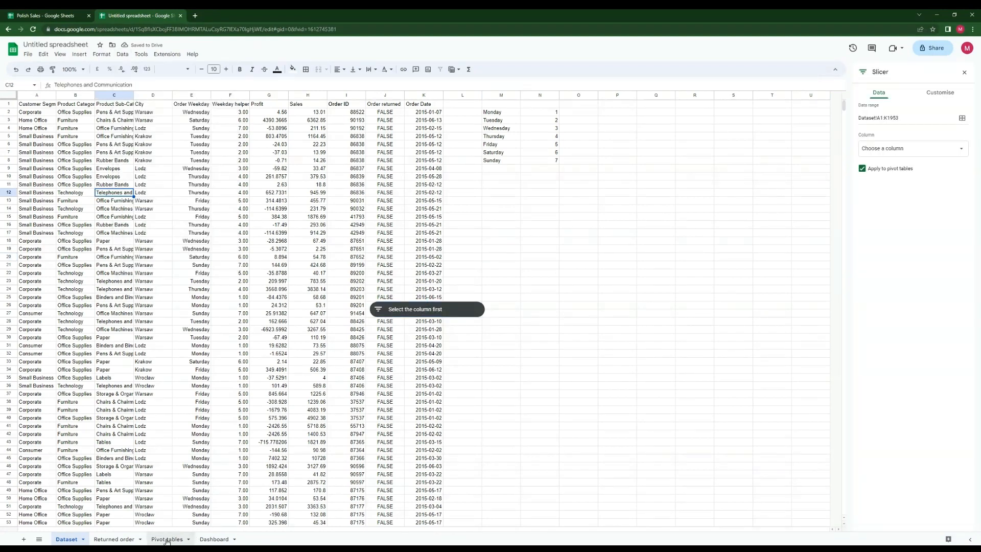
{"action": "left_click", "coordinate": [214, 538]}
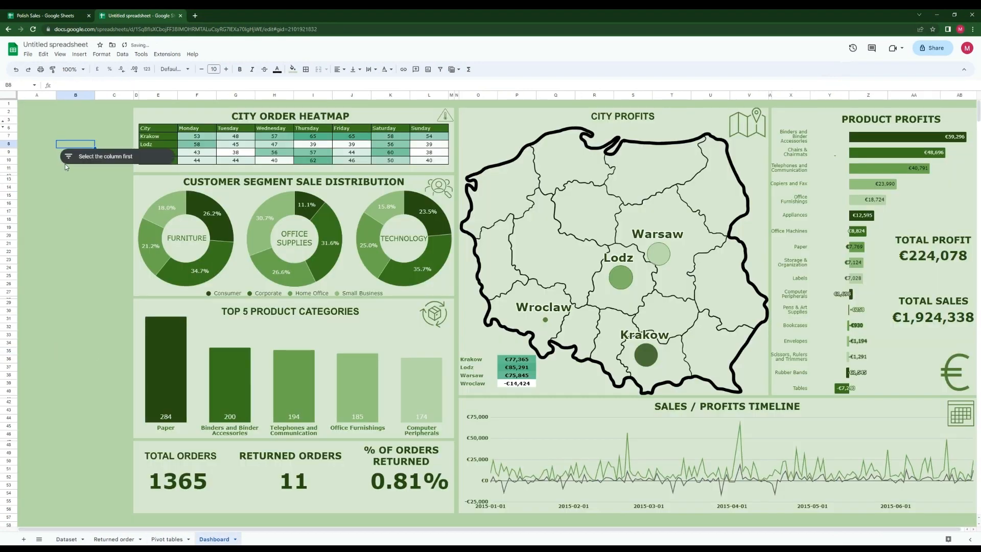
Step: Move the dashboard slicer into the empty area beside the heatmap and set its filter column to City
{"action": "left_click_drag", "start_coordinate": [143, 158], "coordinate": [129, 170]}
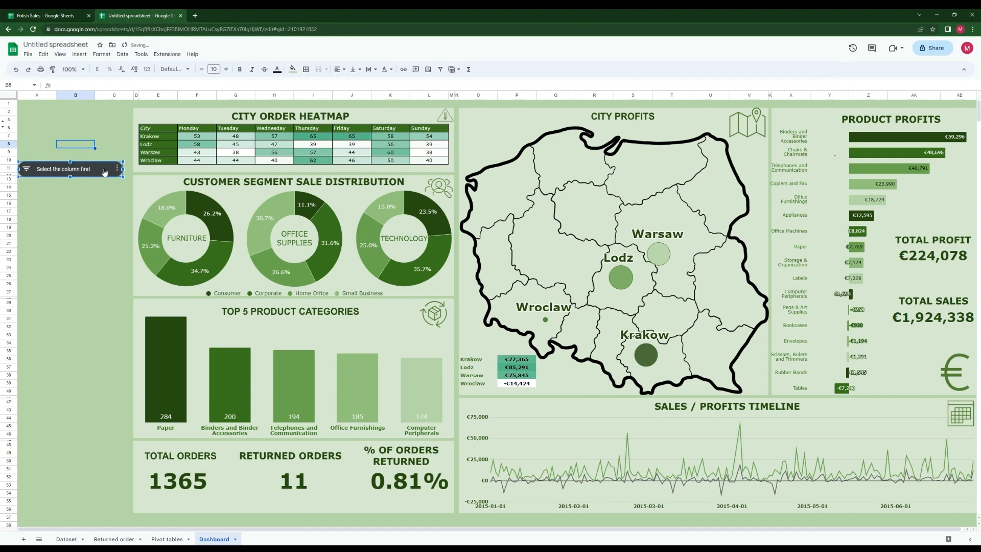
{"action": "right_click", "coordinate": [104, 171]}
{"action": "left_click", "coordinate": [39, 177]}
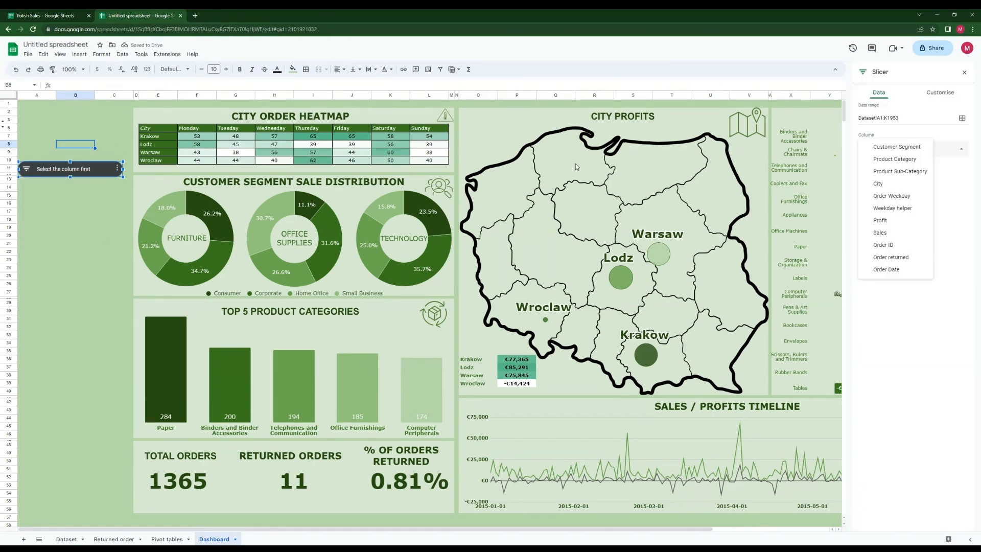
{"action": "left_click", "coordinate": [954, 163]}
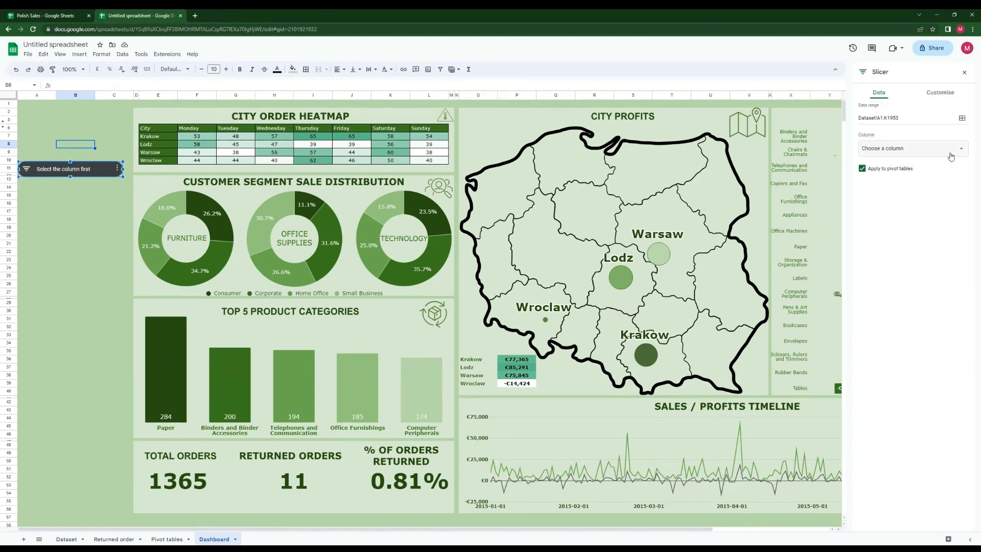
{"action": "left_click", "coordinate": [950, 155]}
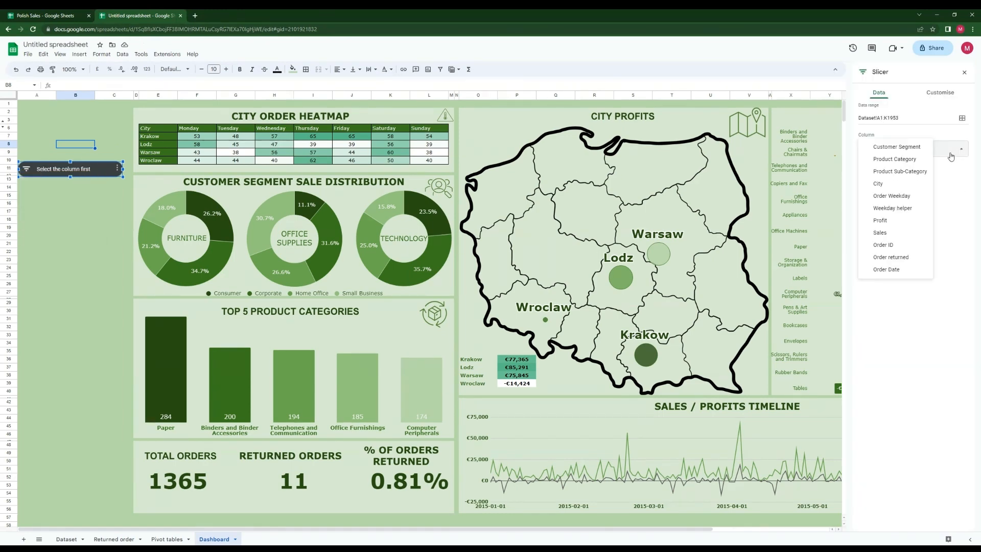
{"action": "left_click", "coordinate": [891, 185]}
Step: Filter the dashboard's City slicer to Krakow only by excluding Lodz, Warsaw and Wroclaw
{"action": "left_click", "coordinate": [98, 170]}
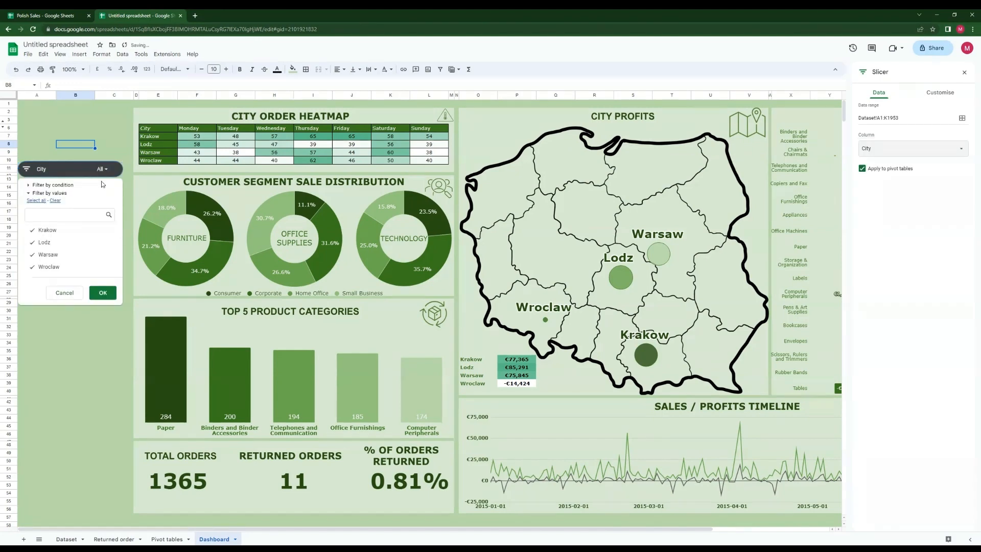
{"action": "left_click", "coordinate": [54, 243]}
{"action": "left_click", "coordinate": [53, 254]}
{"action": "left_click", "coordinate": [52, 267]}
{"action": "left_click", "coordinate": [94, 293]}
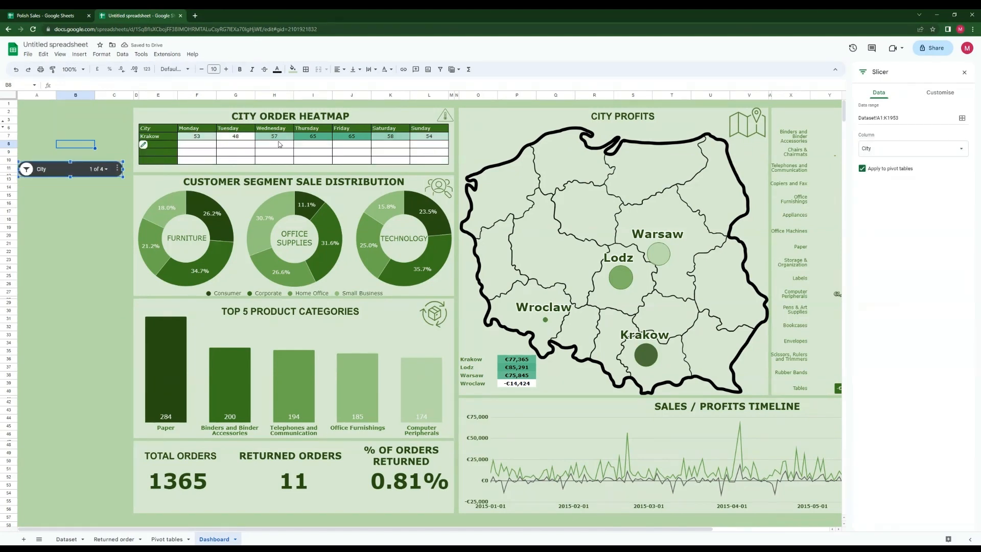
Step: Include Lodz, Warsaw and Wroclaw again in the dashboard's City slicer
{"action": "left_click", "coordinate": [100, 169]}
{"action": "left_click", "coordinate": [51, 242]}
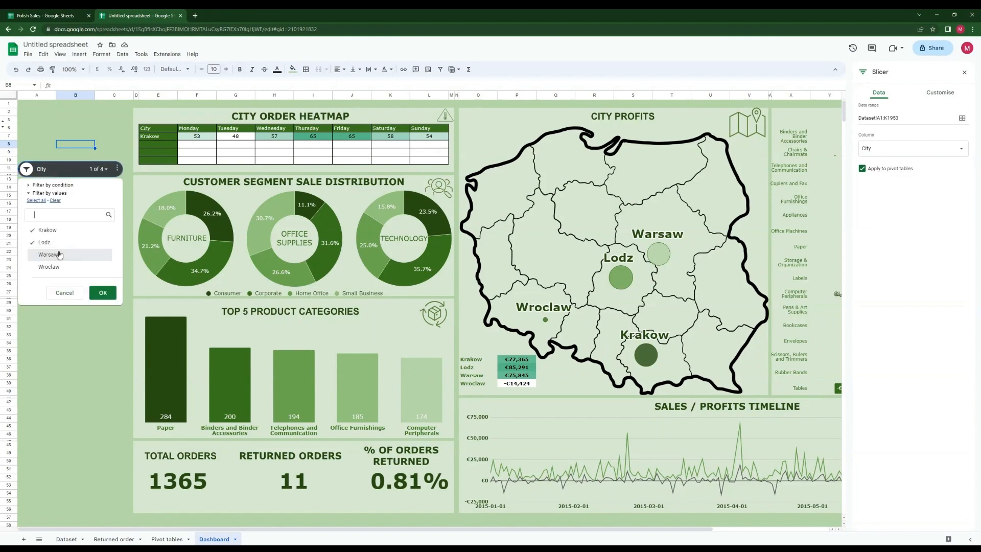
{"action": "left_click", "coordinate": [51, 255]}
{"action": "left_click", "coordinate": [51, 267]}
{"action": "left_click", "coordinate": [102, 294]}
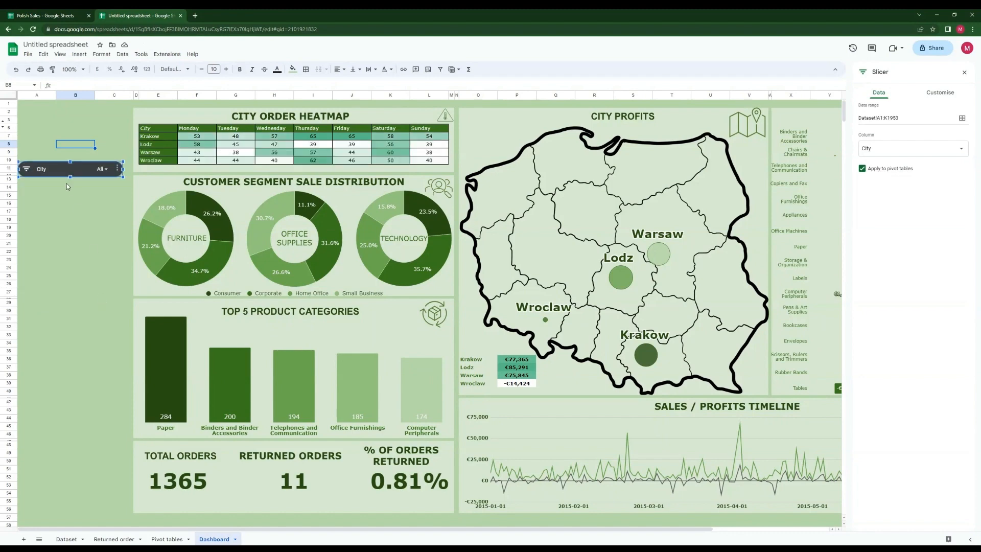
{"action": "left_click", "coordinate": [74, 201]}
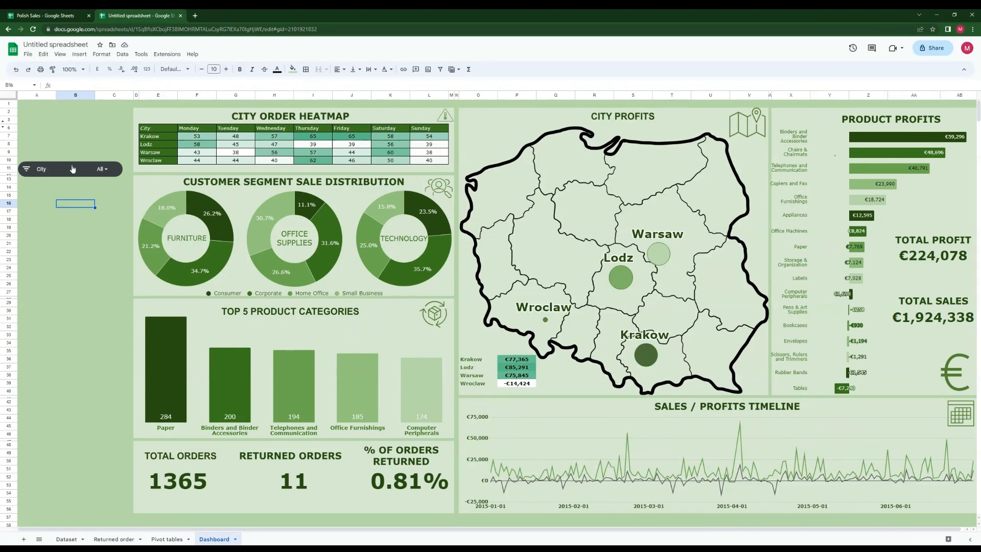
Step: Paste a copy of the City slicer at cell K15 on the Pivot tables sheet
{"action": "left_click", "coordinate": [167, 538]}
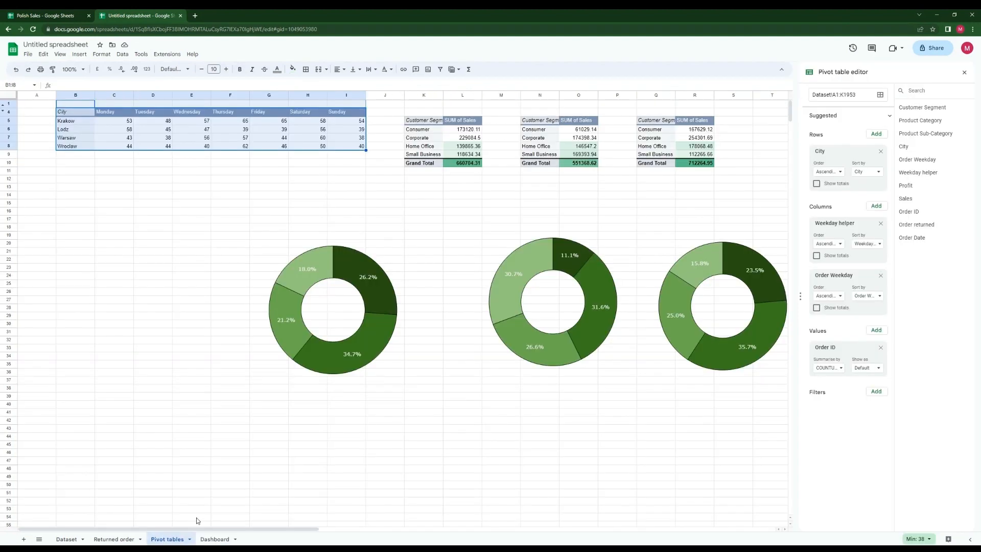
{"action": "left_click", "coordinate": [433, 206]}
{"action": "key", "text": "ctrl+v"}
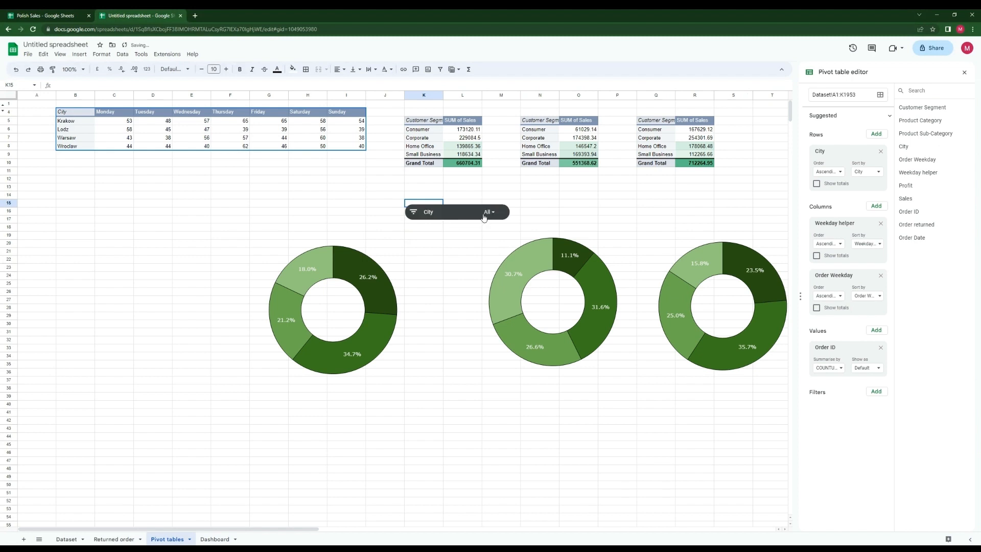
Step: Filter the City slicer on the Pivot tables sheet to Wroclaw only
{"action": "left_click", "coordinate": [488, 212]}
{"action": "left_click", "coordinate": [434, 272]}
{"action": "left_click", "coordinate": [432, 285]}
{"action": "left_click", "coordinate": [444, 298]}
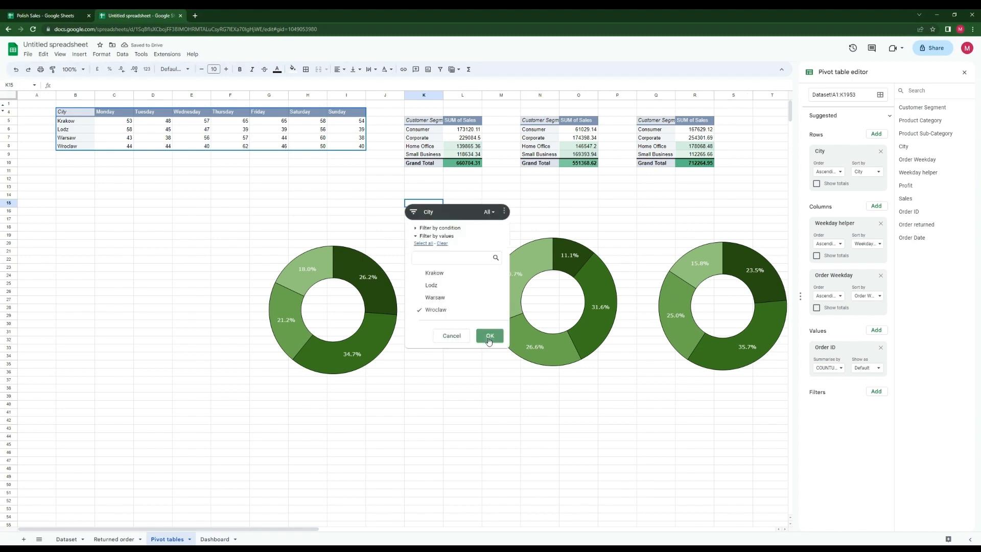
{"action": "left_click", "coordinate": [489, 335]}
Step: Include Krakow, Lodz and Warsaw again in the City slicer on the Pivot tables sheet
{"action": "left_click", "coordinate": [488, 211]}
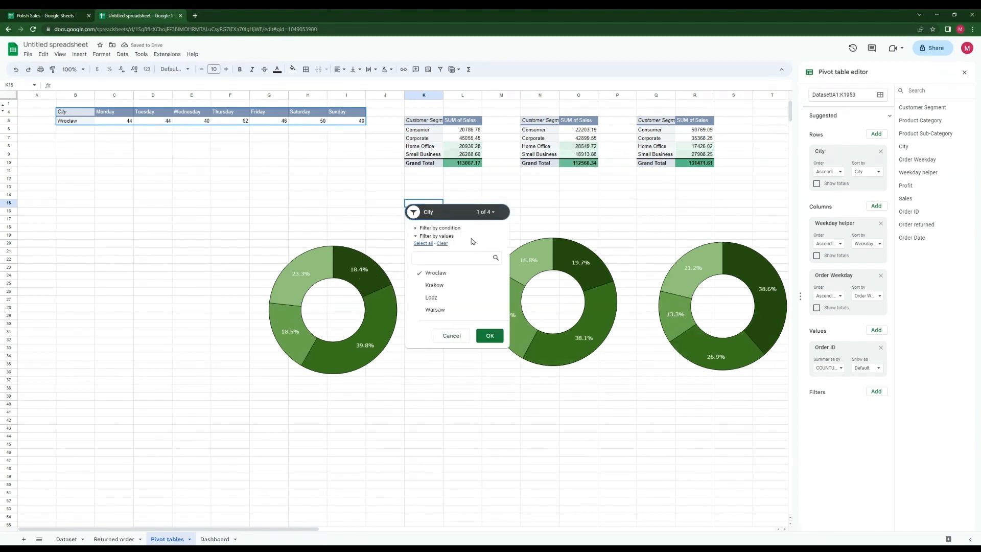
{"action": "left_click", "coordinate": [434, 285]}
{"action": "left_click", "coordinate": [432, 297]}
{"action": "left_click", "coordinate": [434, 310]}
{"action": "left_click", "coordinate": [489, 336]}
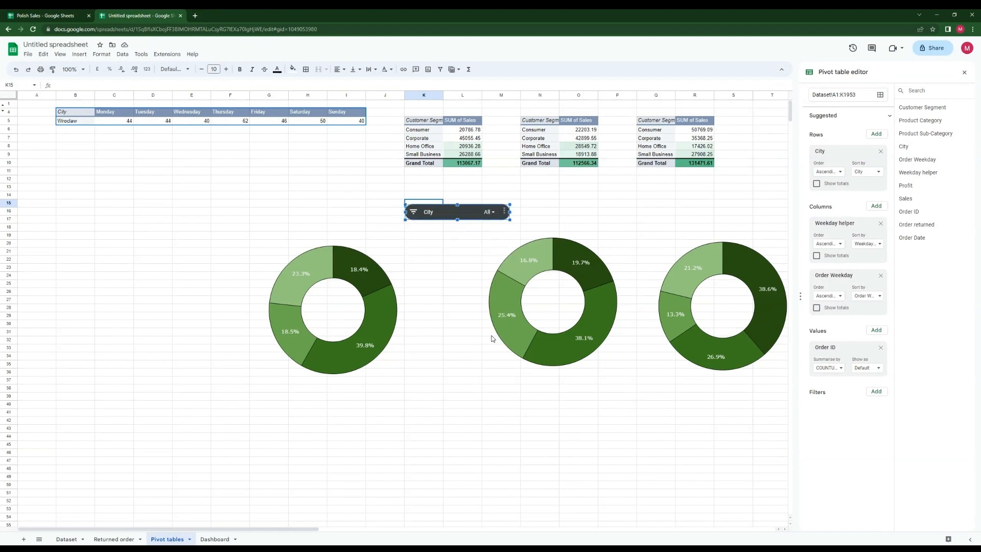
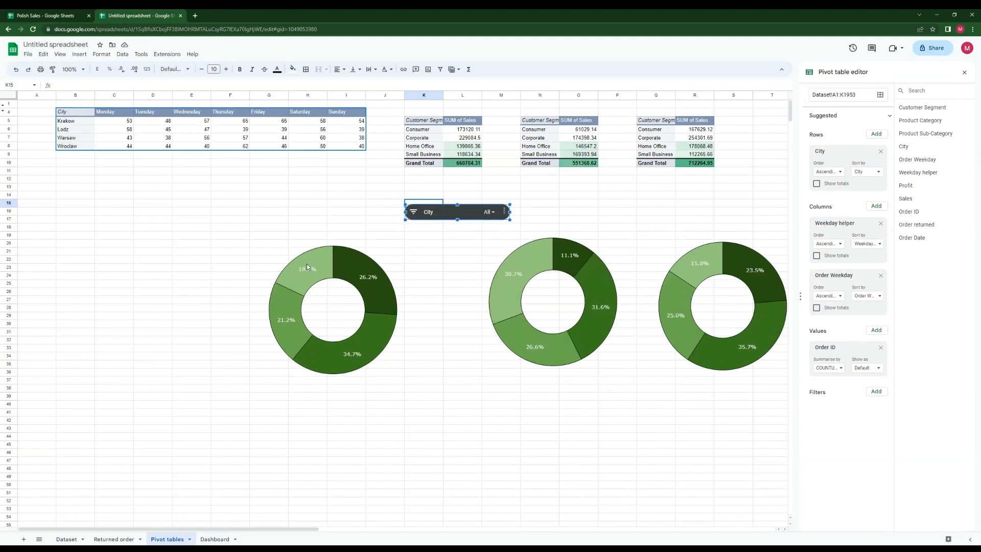
Step: Insert two new columns after column AB on the Dashboard sheet
{"action": "left_click", "coordinate": [215, 539]}
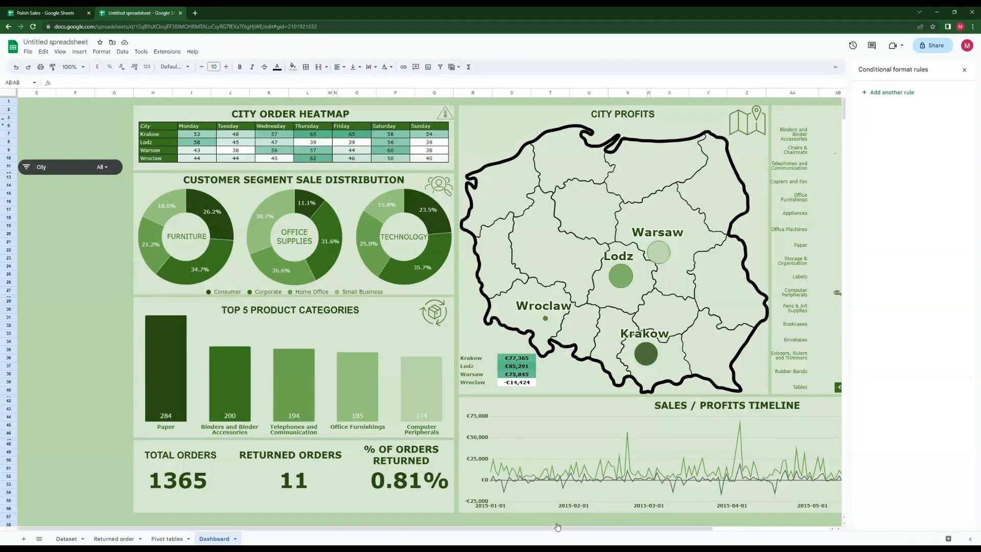
{"action": "left_click_drag", "start_coordinate": [684, 528], "coordinate": [869, 519]}
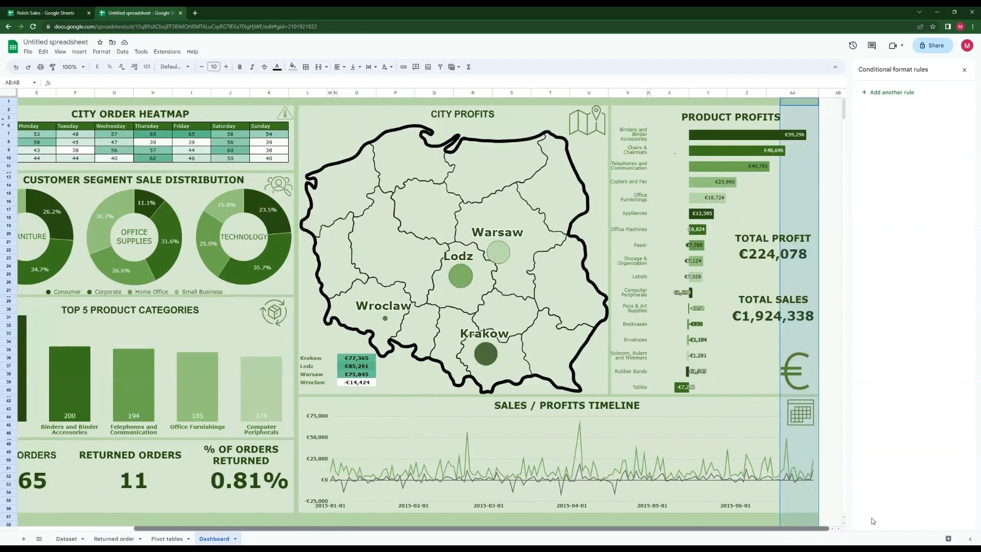
{"action": "right_click", "coordinate": [803, 93]}
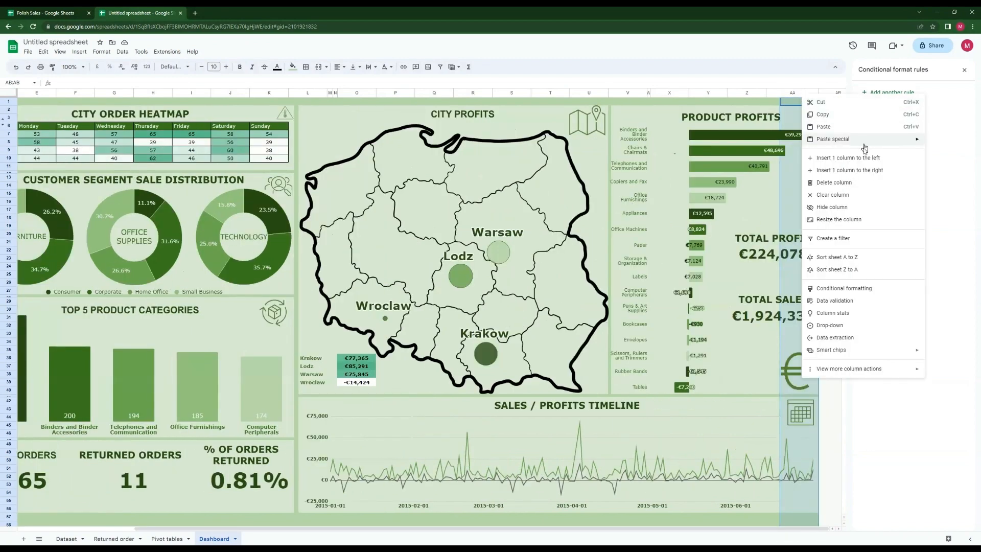
{"action": "left_click", "coordinate": [865, 174]}
{"action": "right_click", "coordinate": [796, 93]}
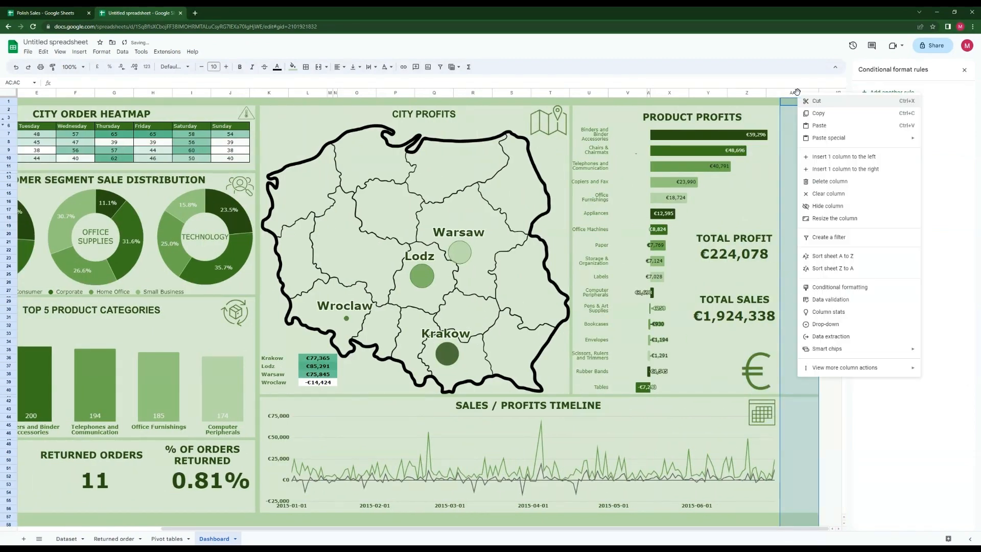
{"action": "left_click", "coordinate": [876, 168]}
{"action": "left_click_drag", "start_coordinate": [641, 529], "coordinate": [410, 528]}
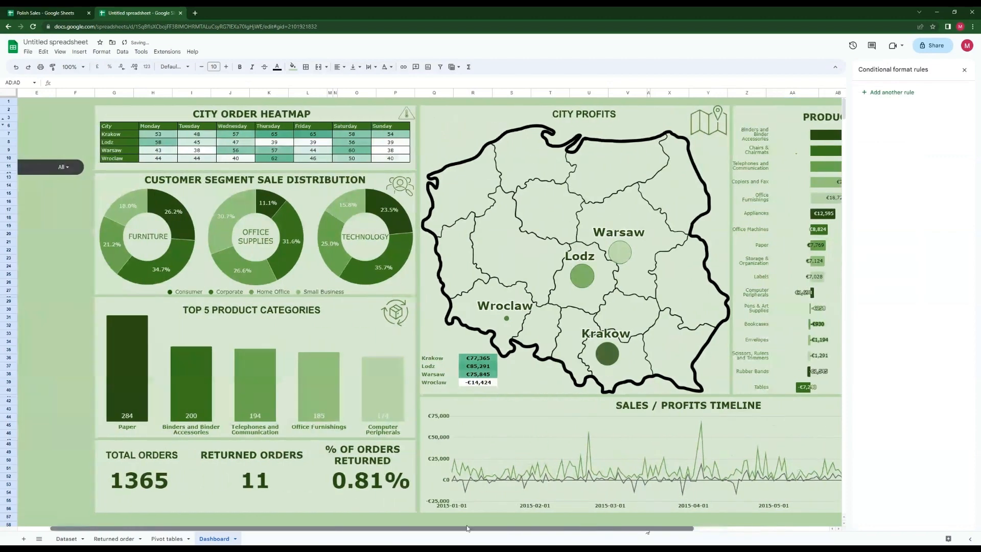
Step: Copy the pivot table range K5:AT184 from the Pivot tables sheet and paste it onto the Dashboard sheet starting at AD8
{"action": "left_click", "coordinate": [174, 540]}
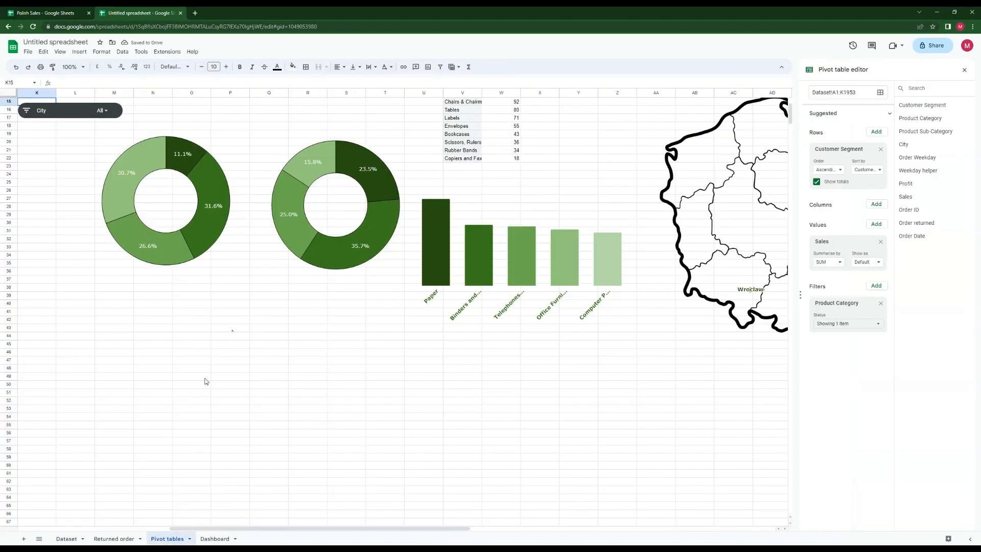
{"action": "scroll", "coordinate": [206, 381], "scroll_direction": "up", "scroll_amount": 2}
{"action": "left_click_drag", "start_coordinate": [398, 531], "coordinate": [225, 529]}
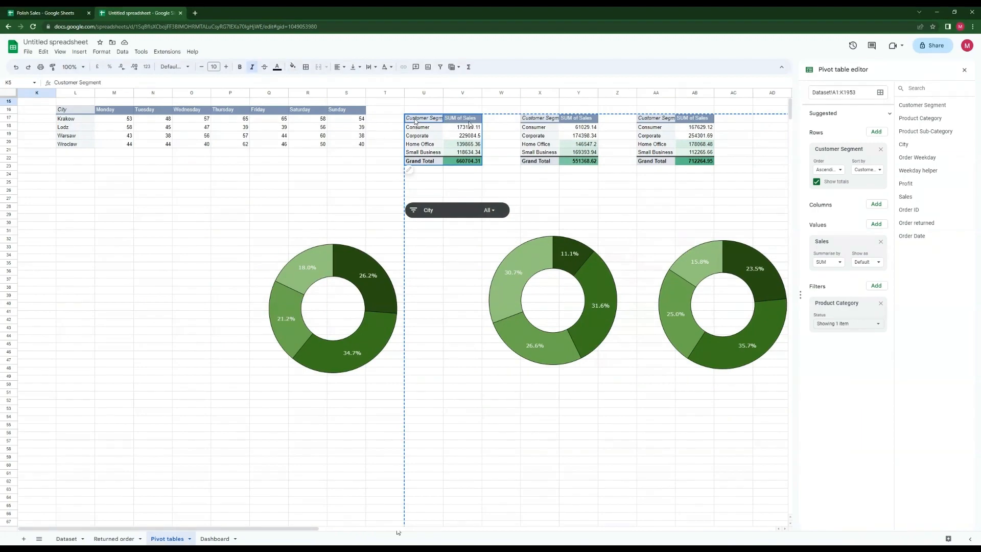
{"action": "left_click_drag", "start_coordinate": [415, 121], "coordinate": [584, 342]}
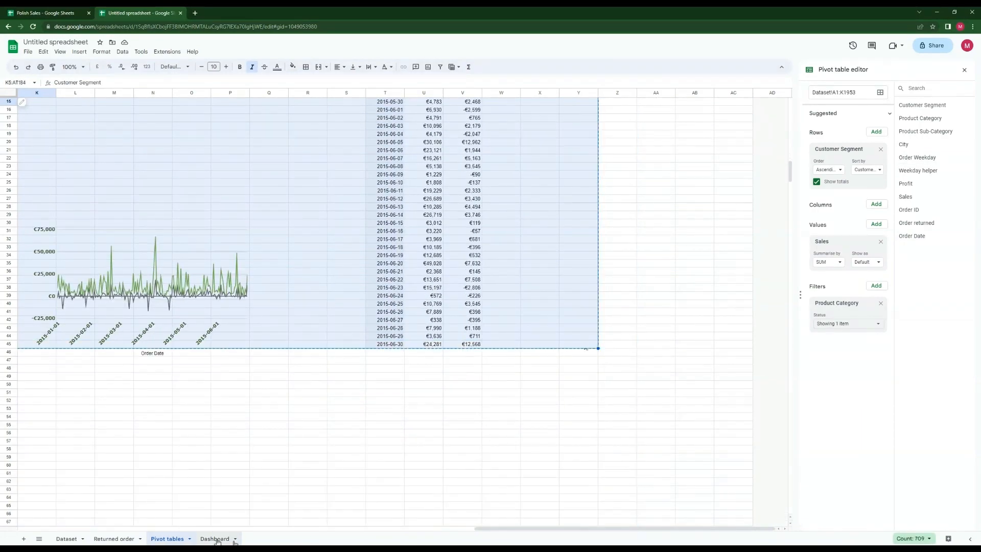
{"action": "left_click", "coordinate": [216, 539]}
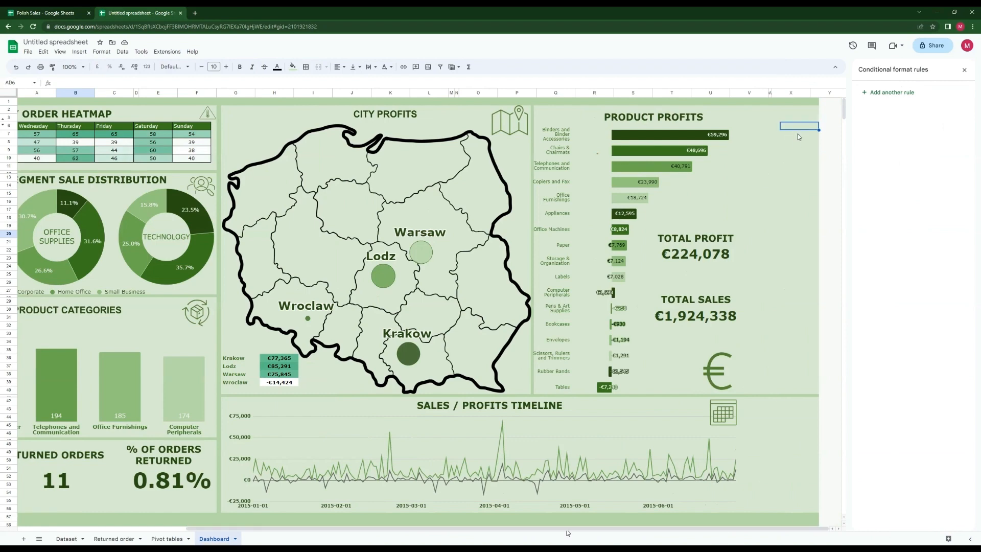
{"action": "key", "text": "ctrl+v"}
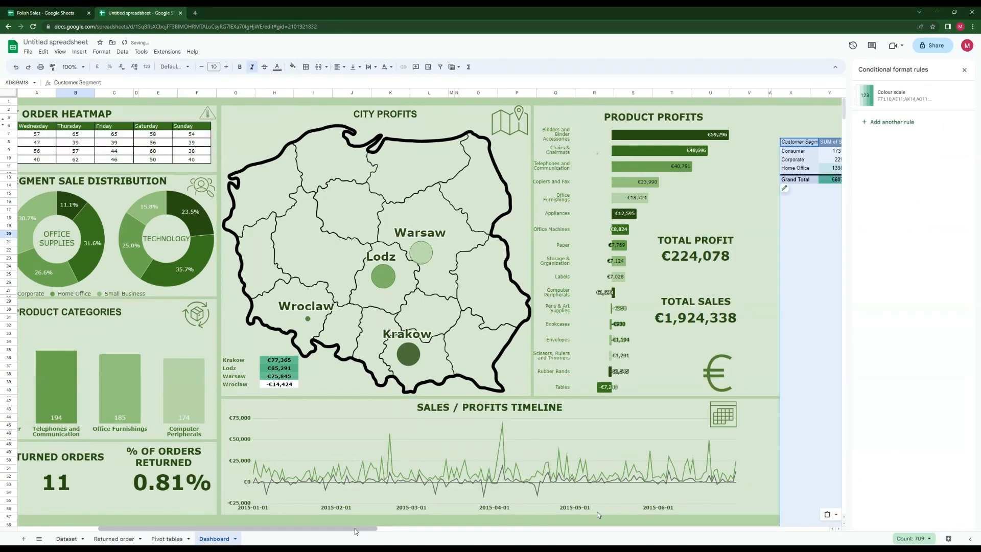
Step: Change the colour scale conditional formatting rule on the Dashboard so that it applies to the heatmap range F7:L10
{"action": "left_click_drag", "start_coordinate": [356, 531], "coordinate": [213, 526]}
{"action": "left_click_drag", "start_coordinate": [198, 134], "coordinate": [427, 160]}
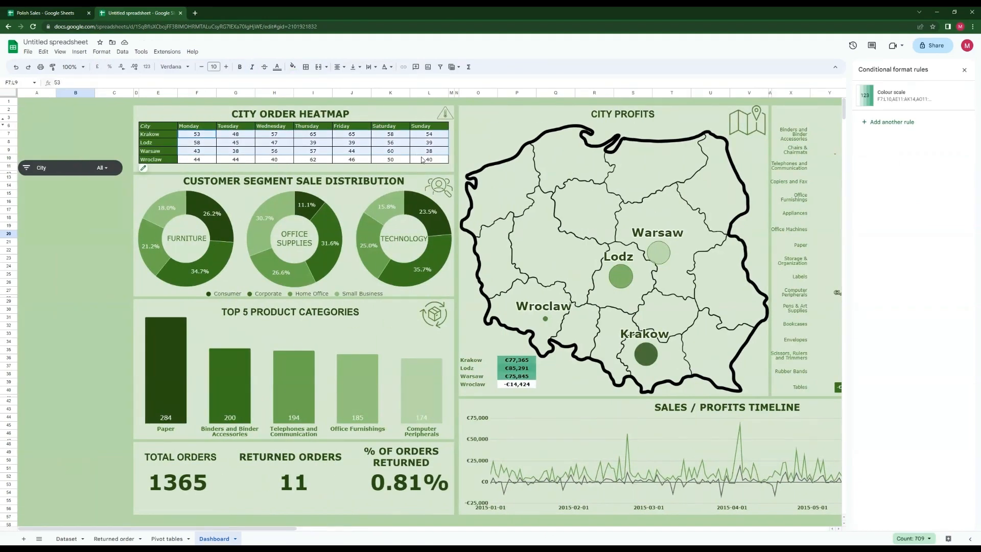
{"action": "left_click", "coordinate": [101, 52]}
{"action": "left_click", "coordinate": [128, 187]}
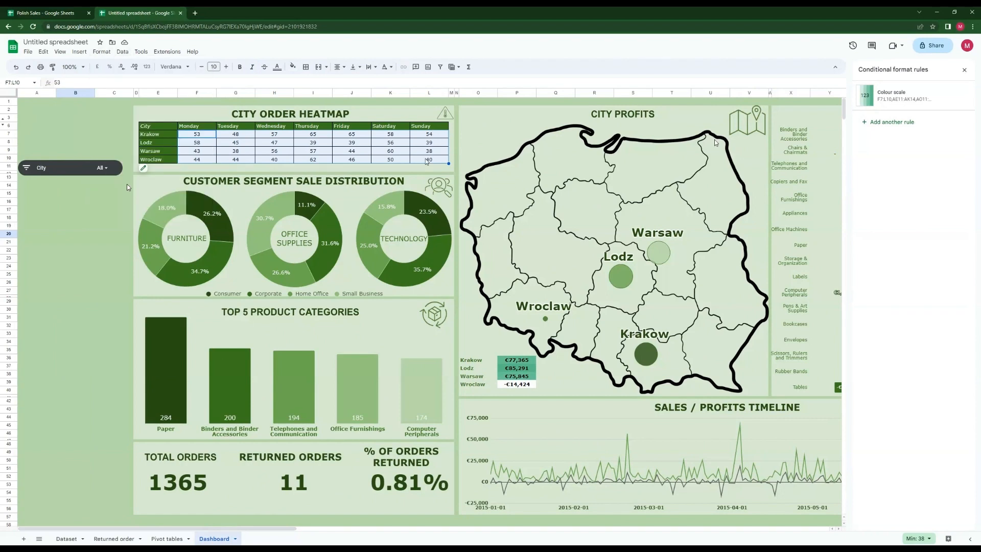
{"action": "left_click", "coordinate": [962, 71]}
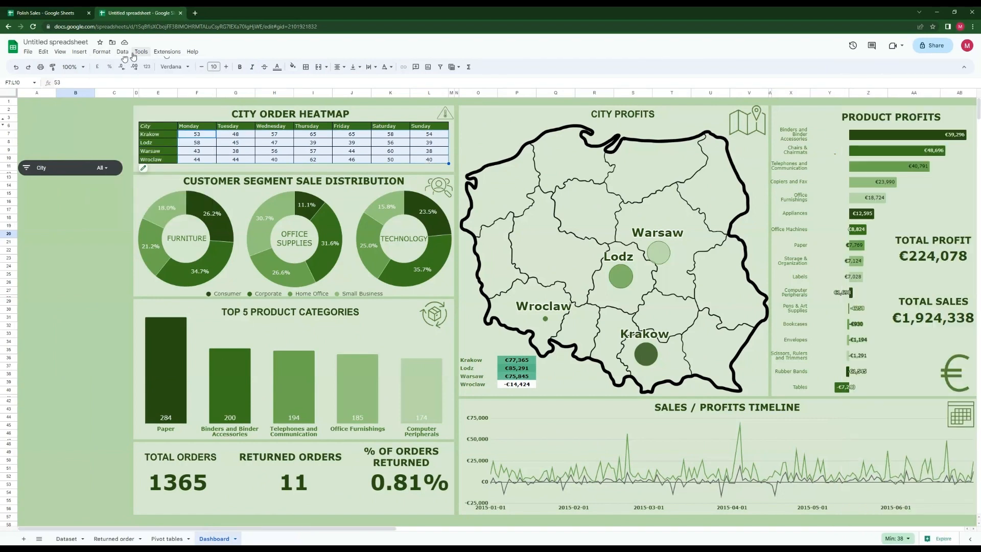
{"action": "left_click", "coordinate": [101, 52]}
{"action": "left_click", "coordinate": [134, 187]}
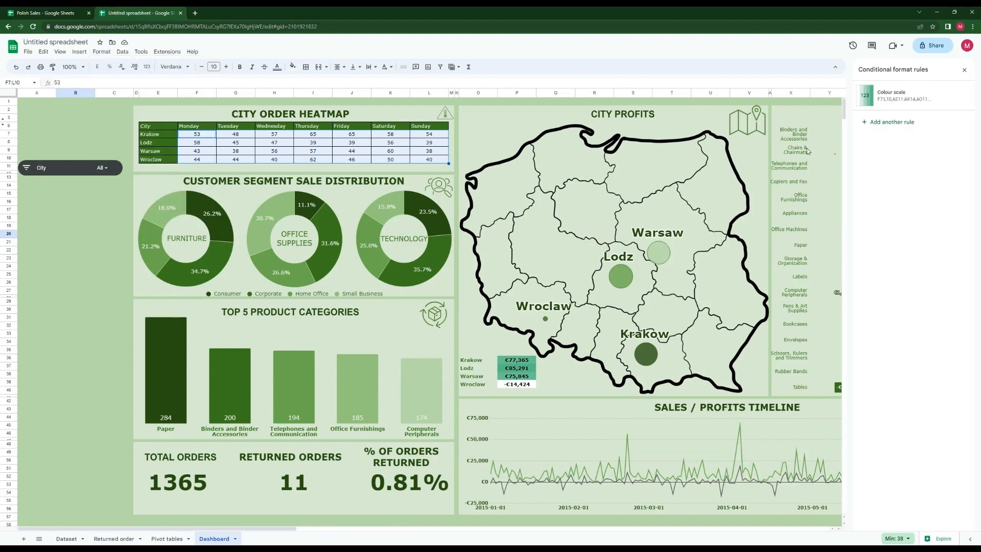
{"action": "left_click", "coordinate": [898, 108]}
{"action": "left_click", "coordinate": [960, 127]}
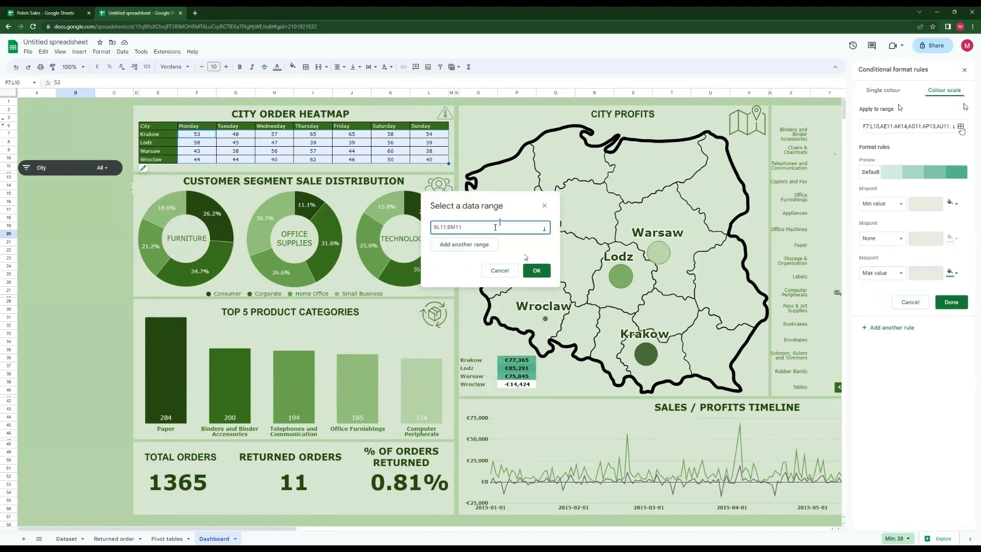
{"action": "left_click", "coordinate": [533, 267]}
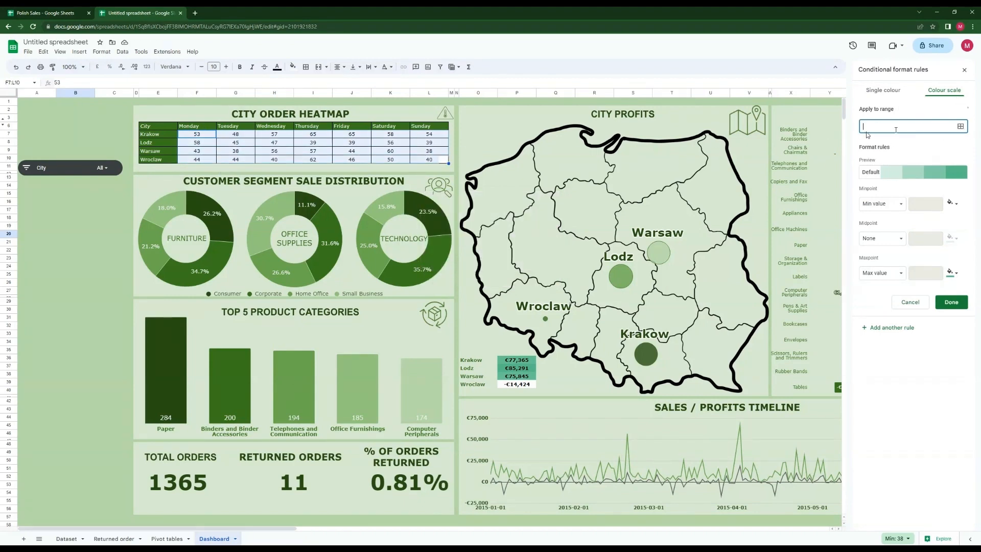
{"action": "left_click", "coordinate": [960, 126]}
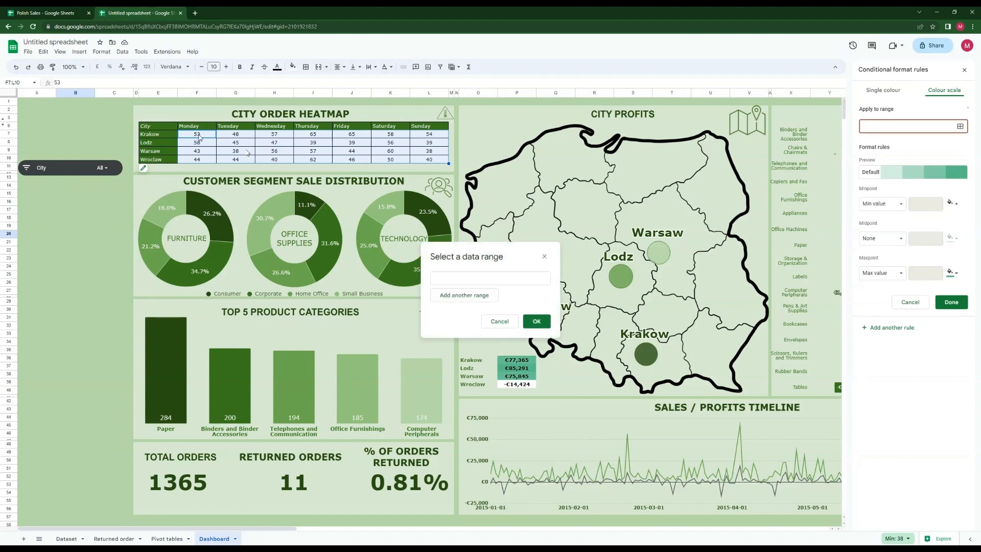
{"action": "left_click", "coordinate": [536, 321]}
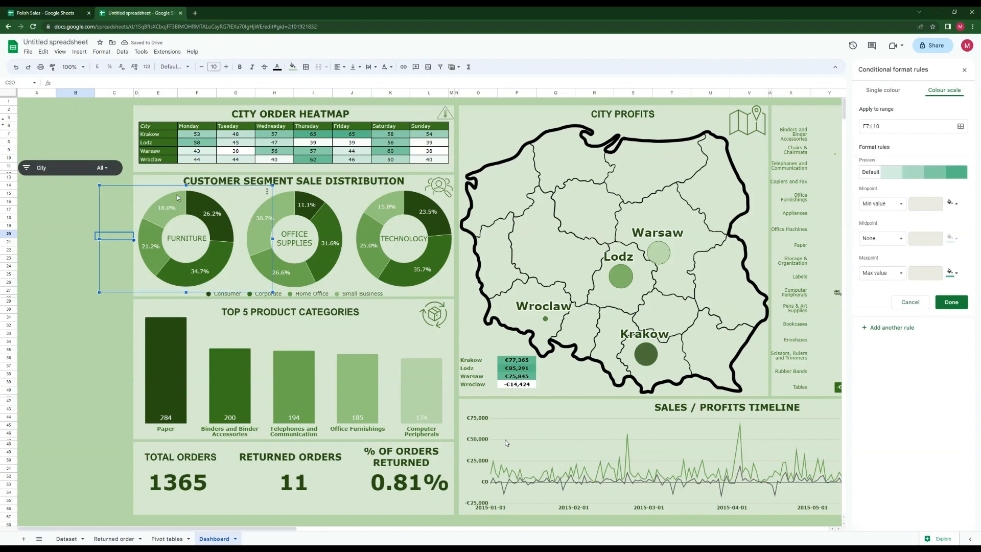
Step: Change the Furniture doughnut chart's data range to AD9:AE12 on the Dashboard sheet
{"action": "right_click", "coordinate": [148, 198]}
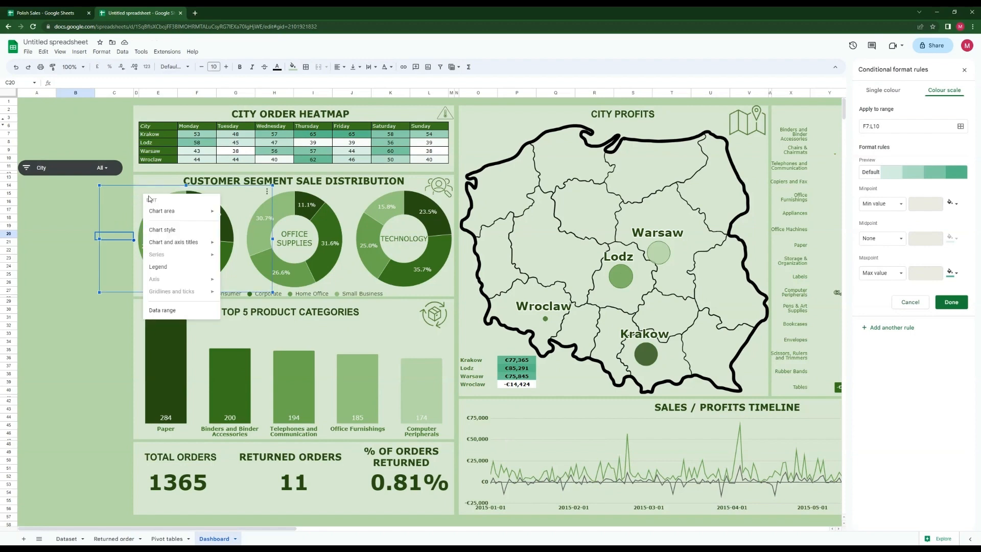
{"action": "left_click", "coordinate": [168, 230]}
{"action": "left_click", "coordinate": [887, 94]}
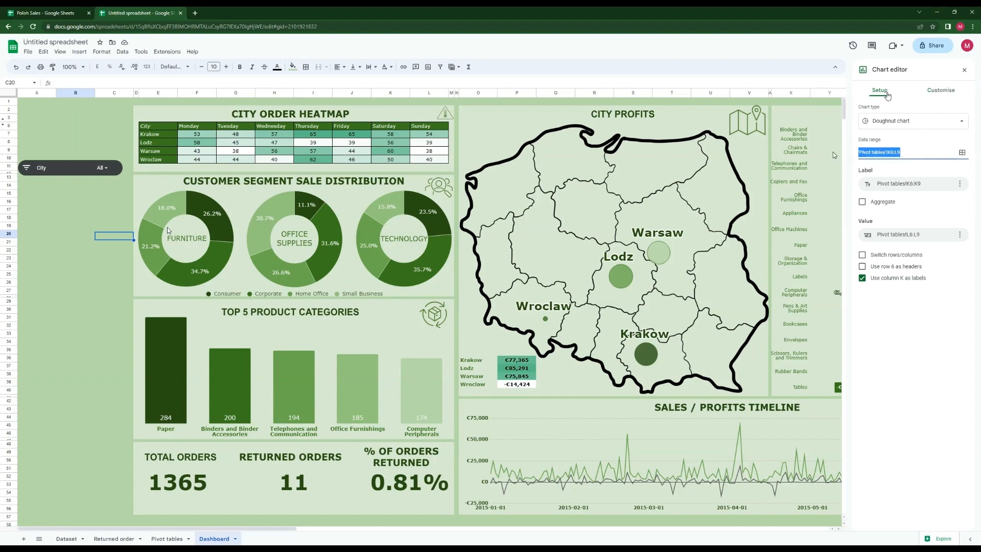
{"action": "left_click", "coordinate": [962, 153]}
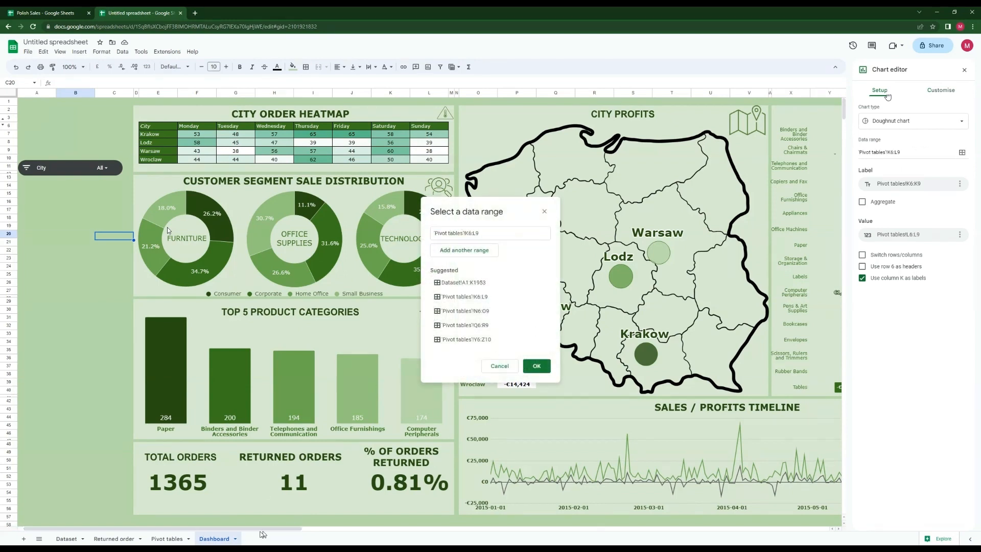
{"action": "left_click_drag", "start_coordinate": [258, 533], "coordinate": [471, 527]}
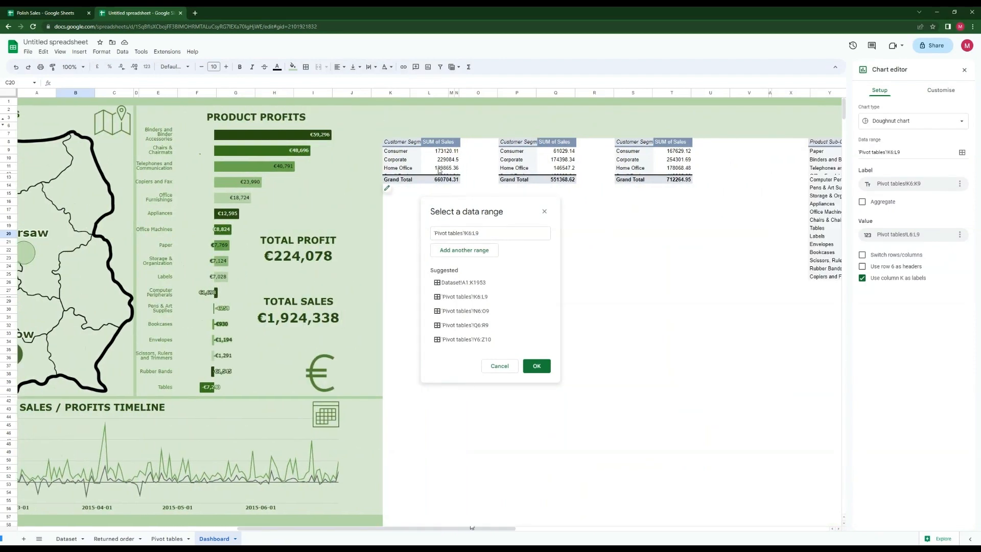
{"action": "left_click_drag", "start_coordinate": [394, 153], "coordinate": [444, 170]}
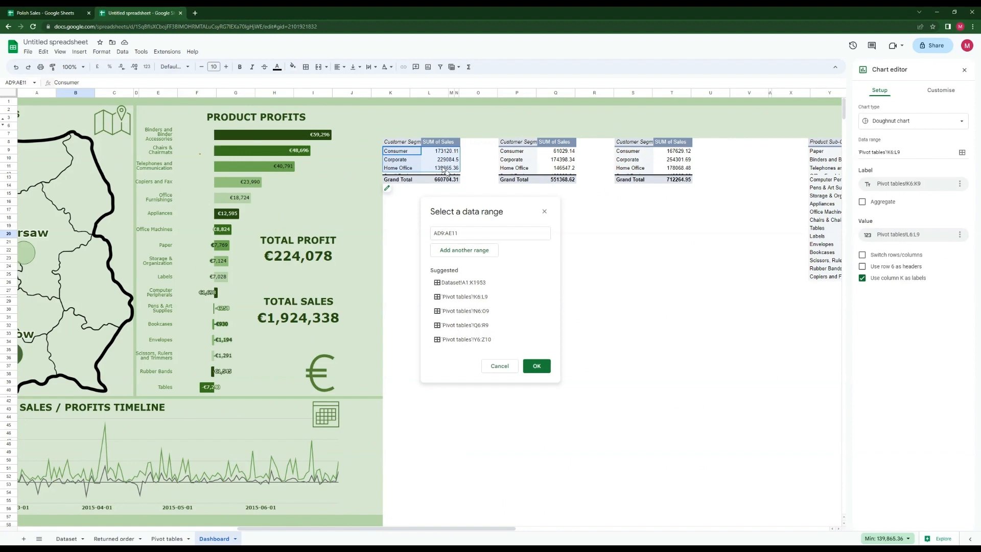
{"action": "left_click", "coordinate": [536, 365]}
{"action": "left_click_drag", "start_coordinate": [450, 529], "coordinate": [230, 529]}
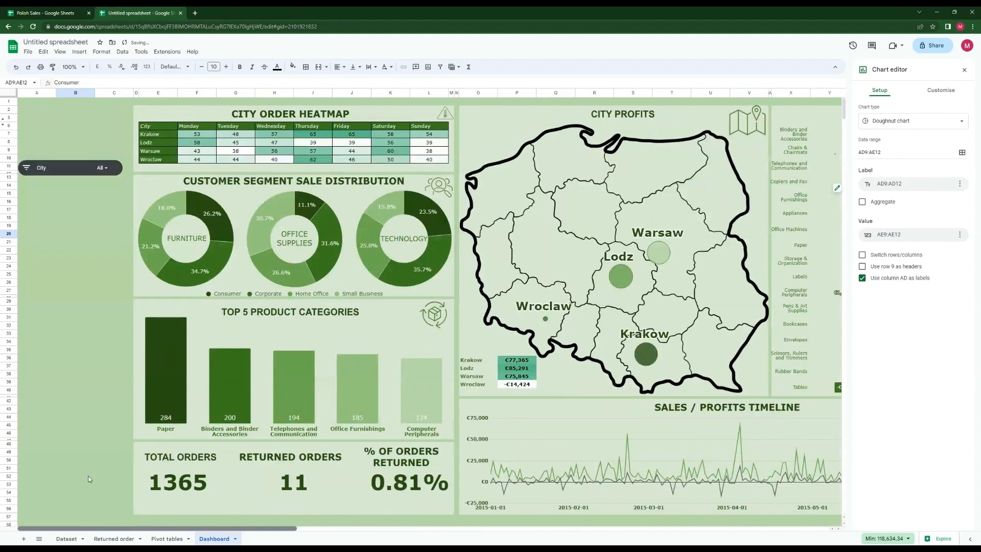
Step: Filter the dashboard to Krakow only with the City slicer to test the relinked Furniture chart
{"action": "left_click", "coordinate": [108, 170]}
{"action": "left_click", "coordinate": [60, 242]}
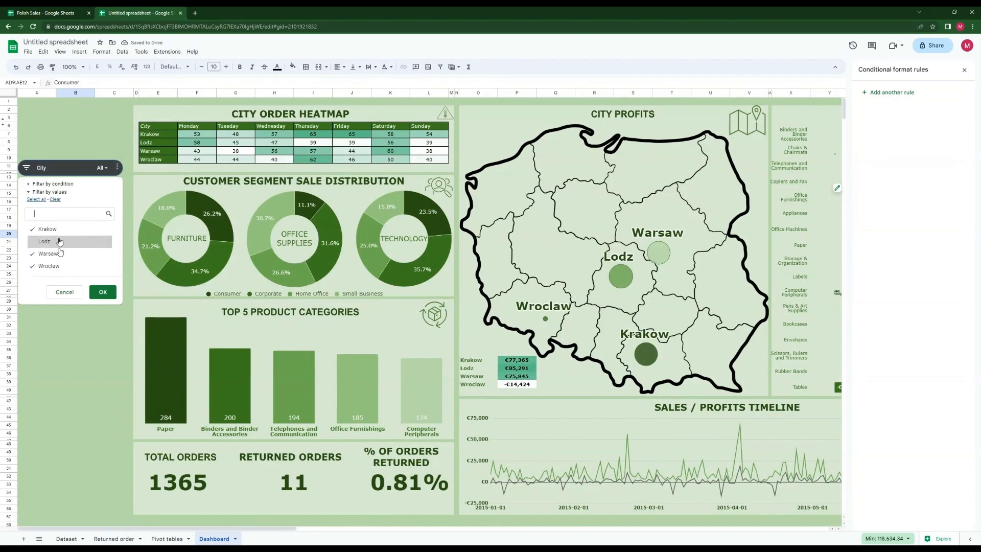
{"action": "left_click", "coordinate": [59, 254]}
{"action": "left_click", "coordinate": [61, 266]}
{"action": "left_click", "coordinate": [101, 293]}
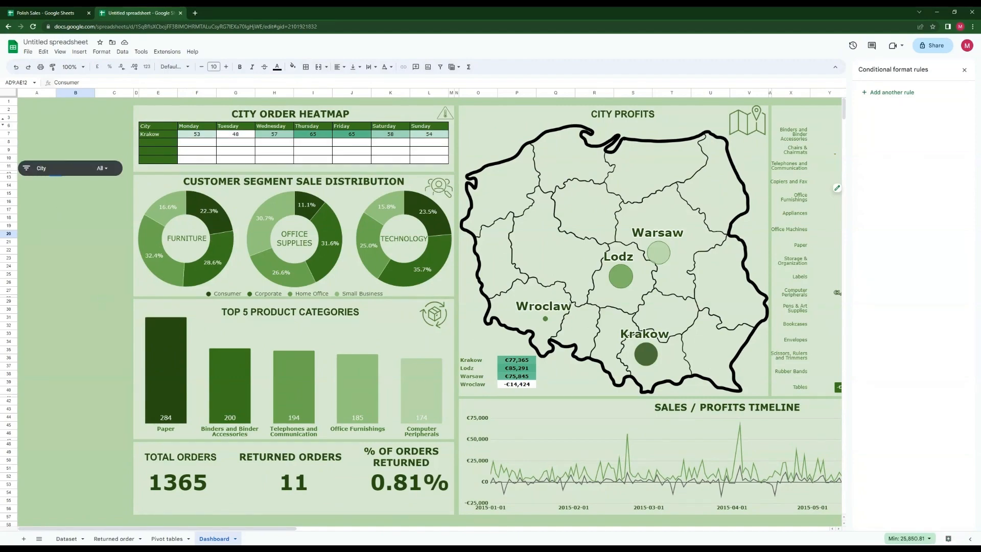
Step: Change the Office Supplies doughnut chart's data range to AG9:AH12 on the Dashboard sheet
{"action": "left_click", "coordinate": [261, 220]}
{"action": "left_click", "coordinate": [355, 193]}
{"action": "left_click", "coordinate": [374, 206]}
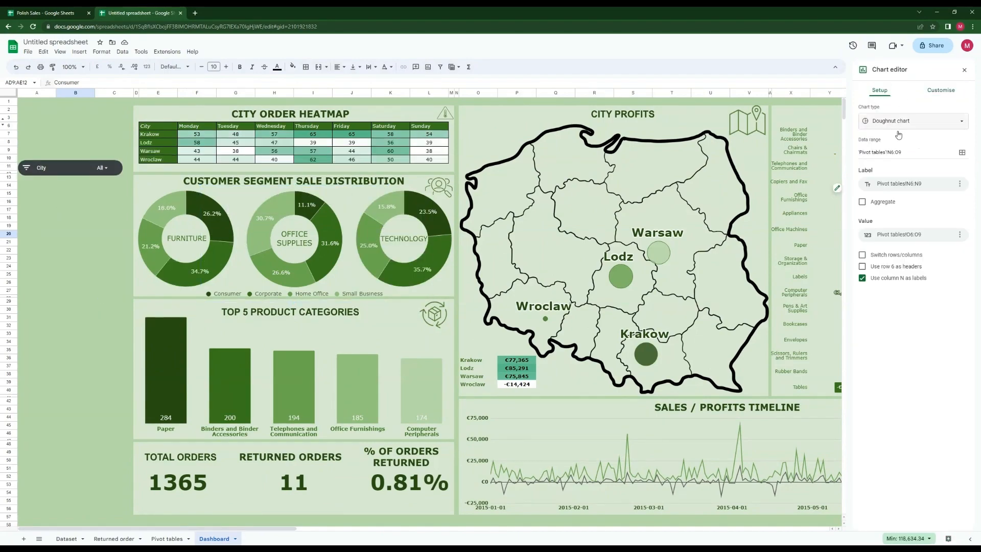
{"action": "left_click", "coordinate": [961, 153]}
{"action": "left_click_drag", "start_coordinate": [292, 529], "coordinate": [511, 530]}
{"action": "left_click_drag", "start_coordinate": [518, 151], "coordinate": [558, 172]}
{"action": "left_click", "coordinate": [536, 366]}
Step: Change the Technology doughnut chart's data range to AJ9:AK12 on the Dashboard sheet
{"action": "left_click", "coordinate": [401, 197]}
{"action": "mouse_move", "coordinate": [422, 529]}
{"action": "left_mouse_down"}
{"action": "mouse_move", "coordinate": [204, 529]}
{"action": "mouse_move", "coordinate": [442, 528]}
{"action": "left_mouse_up"}
{"action": "left_click", "coordinate": [961, 152]}
{"action": "left_click_drag", "start_coordinate": [635, 151], "coordinate": [672, 174]}
{"action": "left_click", "coordinate": [537, 366]}
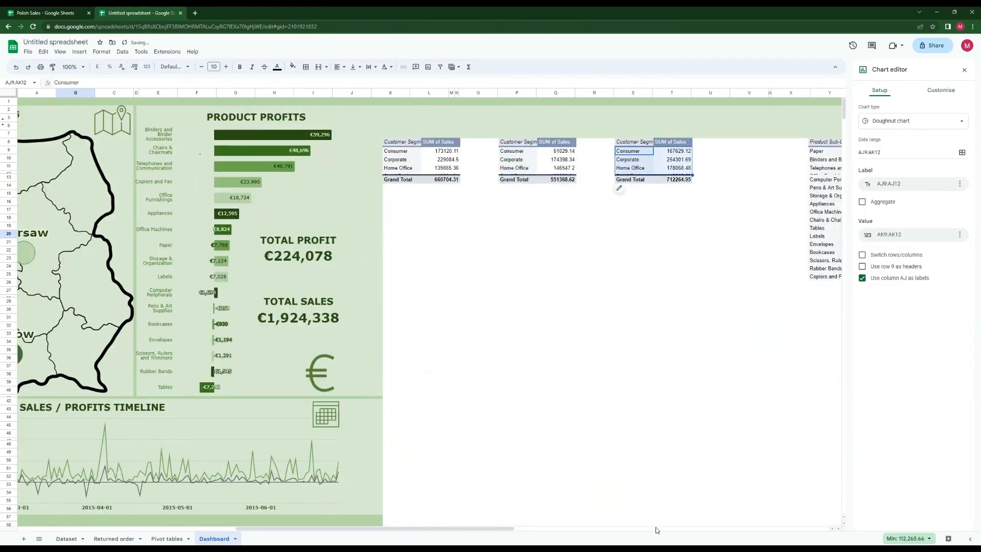
Step: Change the Top 5 Product Categories chart's data range to AR9:AS13 on the Dashboard sheet
{"action": "left_click_drag", "start_coordinate": [434, 529], "coordinate": [654, 531]}
{"action": "double_click", "coordinate": [236, 335]}
{"action": "left_click", "coordinate": [879, 90]}
{"action": "left_click", "coordinate": [962, 185]}
{"action": "left_click_drag", "start_coordinate": [378, 150], "coordinate": [434, 179]}
{"action": "left_click", "coordinate": [536, 366]}
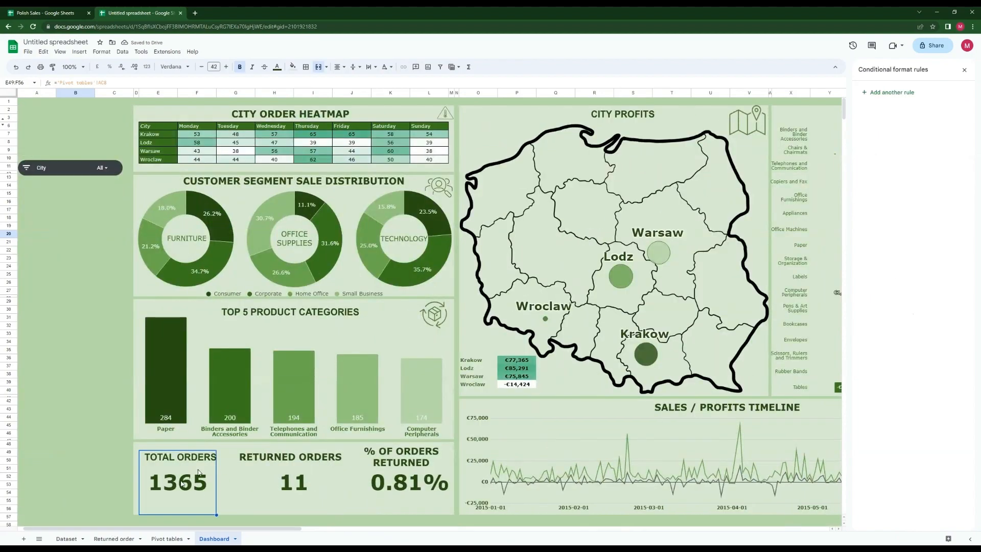
Step: Relink the Total Orders and % of Orders Returned figures to the Order returned pivot table on the Dashboard sheet
{"action": "double_click", "coordinate": [182, 483]}
{"action": "left_click_drag", "start_coordinate": [179, 529], "coordinate": [547, 529]}
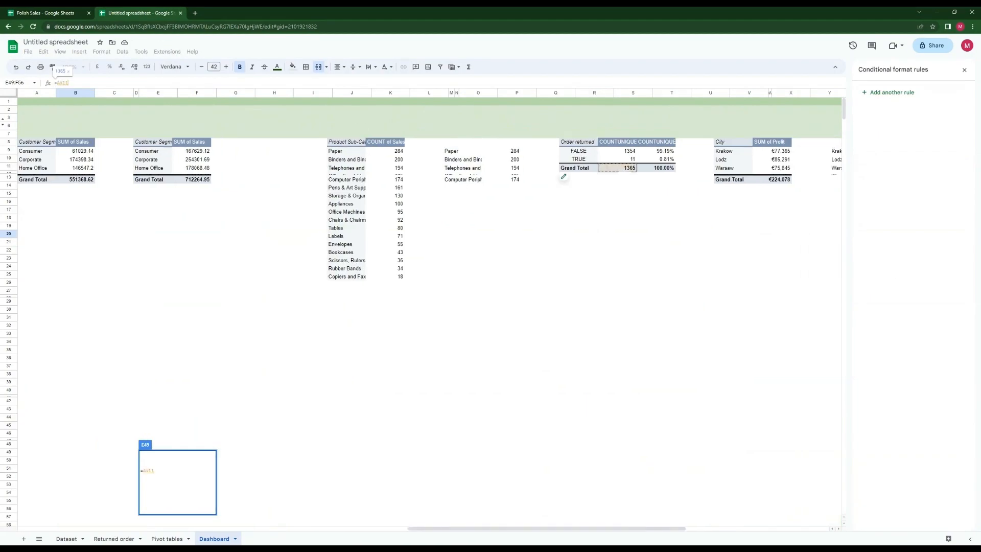
{"action": "key", "text": "Return"}
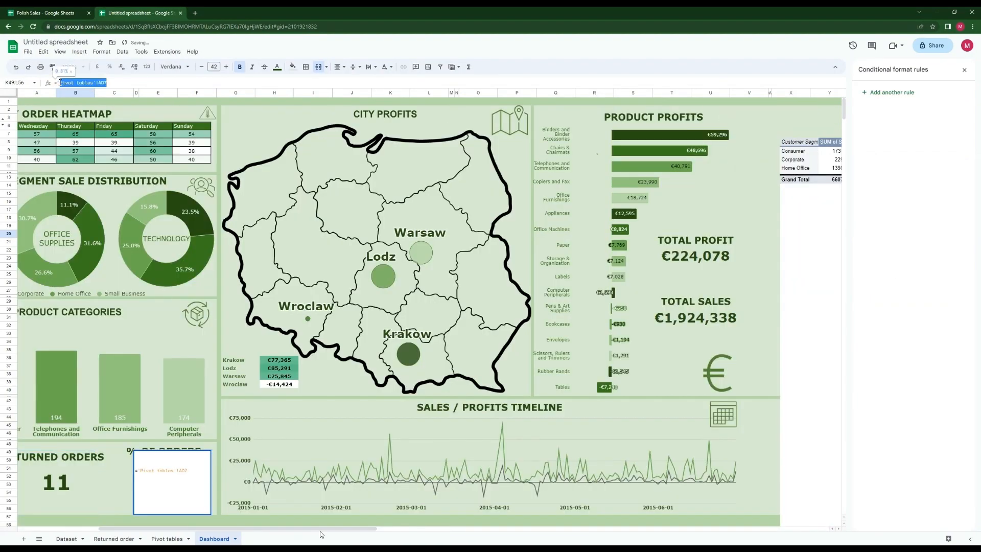
{"action": "key", "text": "BackSpace"}
{"action": "left_click_drag", "start_coordinate": [320, 530], "coordinate": [647, 528]}
{"action": "left_click", "coordinate": [739, 159]}
{"action": "key", "text": "Return"}
Step: Change the City Profits bubble chart's data range to BB8:BF14 on the Dashboard sheet
{"action": "right_click", "coordinate": [321, 169]}
{"action": "left_click", "coordinate": [349, 206]}
{"action": "left_click", "coordinate": [874, 92]}
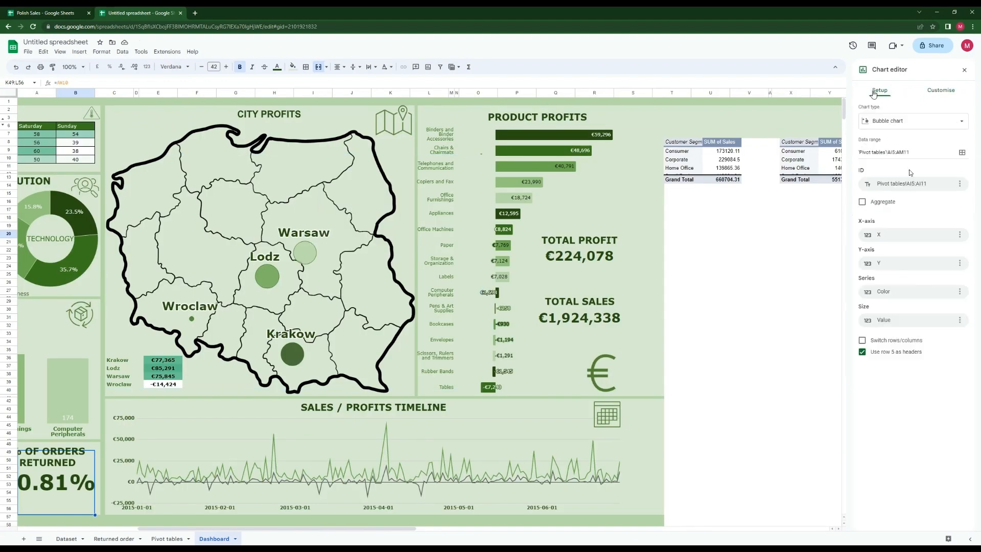
{"action": "left_click", "coordinate": [962, 153]}
{"action": "left_click_drag", "start_coordinate": [249, 528], "coordinate": [634, 529]}
{"action": "left_click_drag", "start_coordinate": [495, 143], "coordinate": [664, 187]}
{"action": "left_click", "coordinate": [548, 365]}
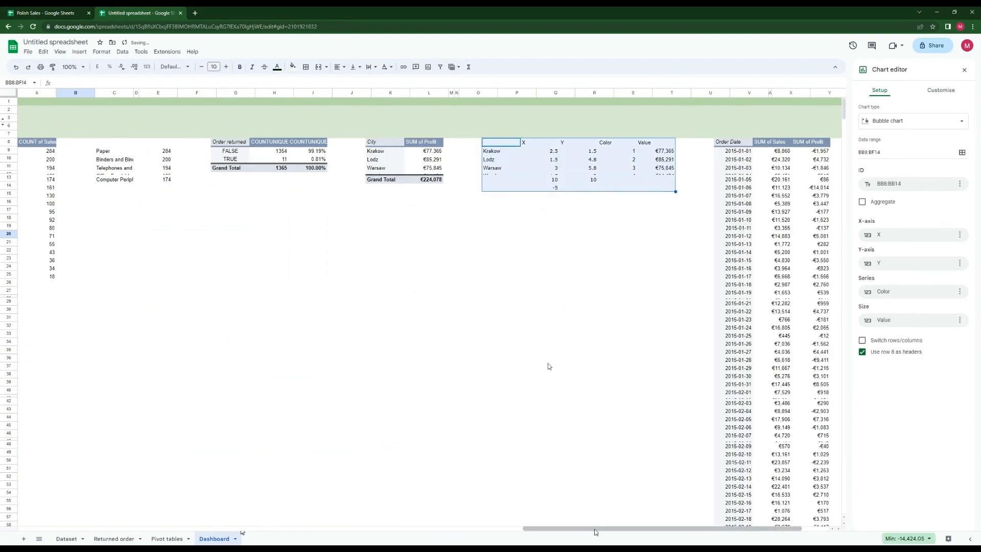
{"action": "left_click_drag", "start_coordinate": [596, 529], "coordinate": [202, 530]}
Step: Select the Poland map and the bubble chart together and move them off the small city profit table
{"action": "left_click", "coordinate": [279, 376]}
{"action": "left_click", "coordinate": [963, 69]}
{"action": "left_click", "coordinate": [268, 128], "text": "shift"}
{"action": "left_click", "coordinate": [461, 239], "text": "shift"}
{"action": "left_click", "coordinate": [240, 110]}
{"action": "left_click", "coordinate": [253, 266]}
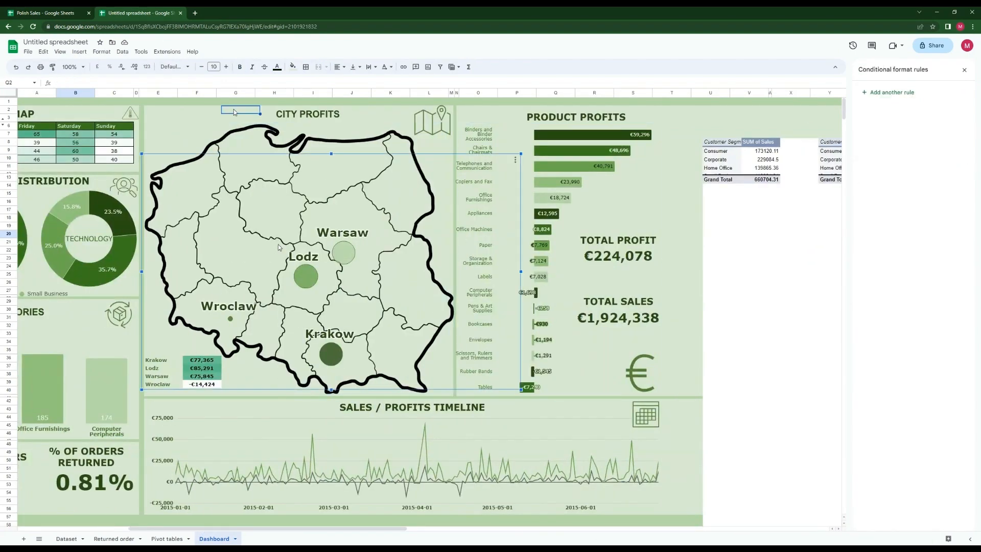
{"action": "left_click", "coordinate": [269, 128], "text": "shift"}
{"action": "left_click_drag", "start_coordinate": [188, 182], "coordinate": [312, 224]}
Step: Link city label O36 to Krakow in the bubble chart's data table and fill the formula down to O39
{"action": "left_click", "coordinate": [159, 360]}
{"action": "left_click_drag", "start_coordinate": [104, 83], "coordinate": [57, 83]}
{"action": "key", "text": "BackSpace"}
{"action": "left_click_drag", "start_coordinate": [327, 529], "coordinate": [628, 530]}
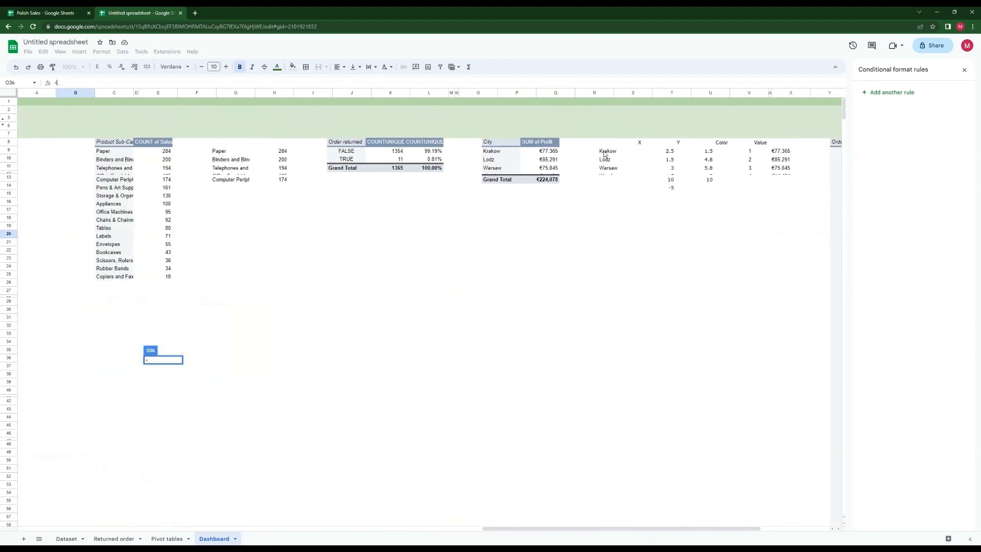
{"action": "left_click", "coordinate": [605, 152]}
{"action": "key", "text": "Return"}
{"action": "left_click", "coordinate": [47, 361]}
{"action": "left_click_drag", "start_coordinate": [56, 363], "coordinate": [54, 385]}
Step: Link cell P36 to Krakow's profit in the city pivot table on the Dashboard with =AZ9
{"action": "left_click", "coordinate": [75, 360]}
{"action": "left_click_drag", "start_coordinate": [104, 82], "coordinate": [58, 83]}
{"action": "left_click_drag", "start_coordinate": [418, 529], "coordinate": [736, 529]}
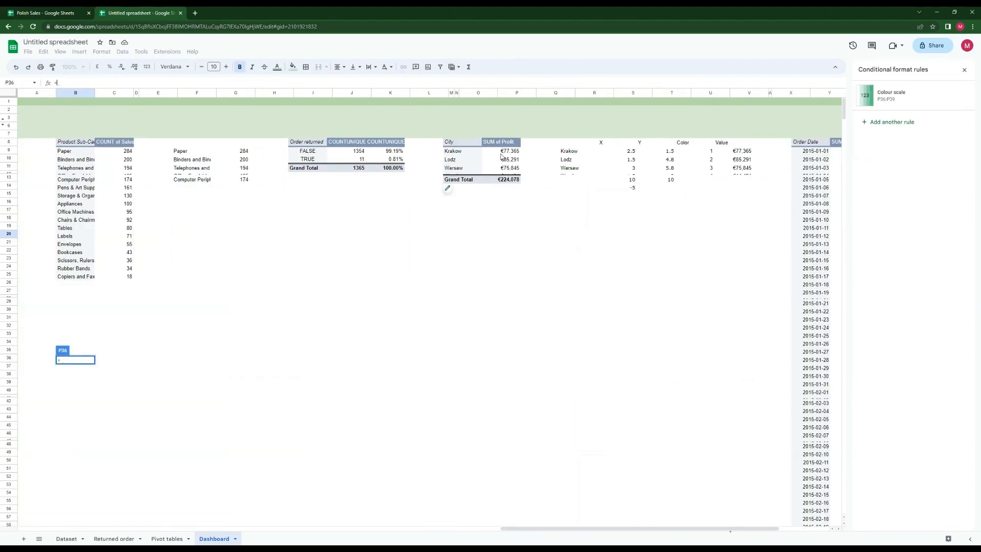
{"action": "left_click", "coordinate": [496, 152]}
{"action": "key", "text": "Return"}
{"action": "left_click", "coordinate": [46, 361]}
Step: Move the Poland map and its bubble chart together back into the City Profits section
{"action": "left_click", "coordinate": [192, 242]}
{"action": "left_click", "coordinate": [207, 178], "text": "shift"}
{"action": "left_click_drag", "start_coordinate": [411, 530], "coordinate": [343, 529]}
{"action": "left_click", "coordinate": [240, 360]}
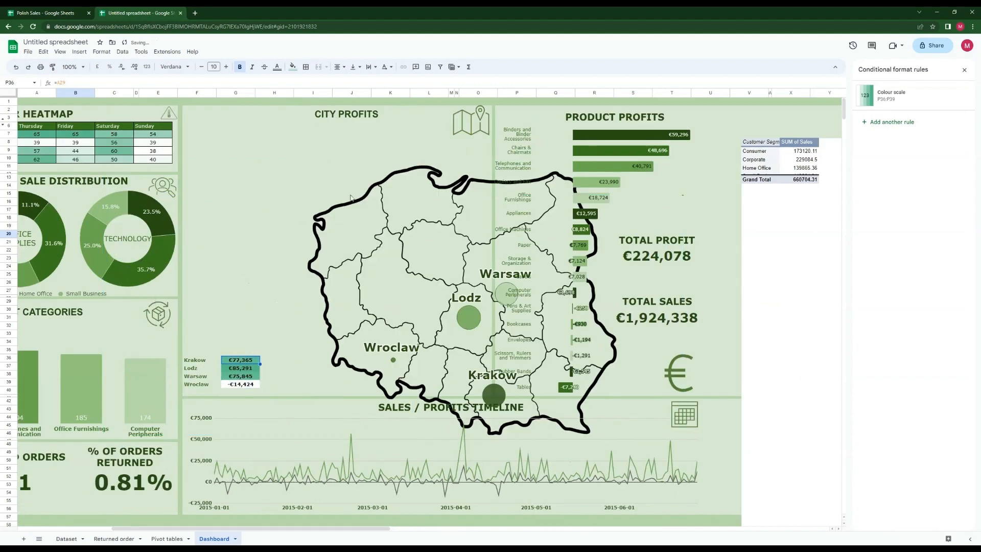
{"action": "left_click", "coordinate": [396, 243]}
{"action": "left_click", "coordinate": [410, 179], "text": "shift"}
{"action": "left_click_drag", "start_coordinate": [410, 179], "coordinate": [284, 137]}
{"action": "left_click", "coordinate": [240, 118]}
Step: Relink the Sales / Profits Timeline chart to the order date, sales and profit rows of the Dashboard's daily pivot table
{"action": "left_click", "coordinate": [313, 410]}
{"action": "right_click", "coordinate": [313, 411]}
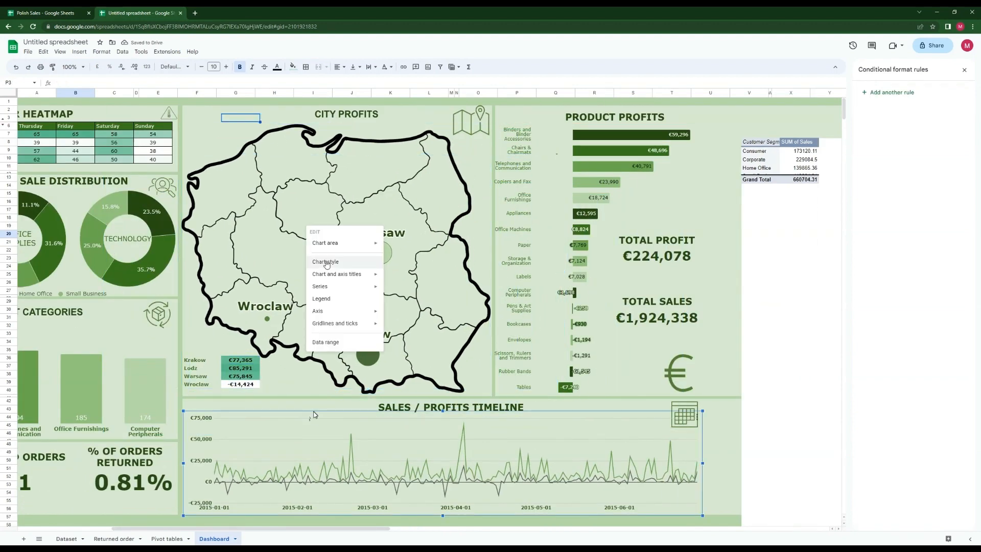
{"action": "left_click", "coordinate": [327, 262]}
{"action": "left_click", "coordinate": [879, 91]}
{"action": "left_click", "coordinate": [962, 153]}
{"action": "left_click_drag", "start_coordinate": [217, 528], "coordinate": [648, 528]}
{"action": "left_click_drag", "start_coordinate": [619, 151], "coordinate": [704, 376]}
{"action": "scroll", "coordinate": [700, 357], "scroll_direction": "down", "scroll_amount": 20}
{"action": "left_click", "coordinate": [534, 366]}
{"action": "left_click_drag", "start_coordinate": [567, 529], "coordinate": [81, 529]}
{"action": "left_click_drag", "start_coordinate": [843, 161], "coordinate": [855, 109]}
Step: Change the Product Profits bar chart's data range to BL9:BM25 on the Dashboard sheet
{"action": "left_click_drag", "start_coordinate": [320, 529], "coordinate": [351, 529]}
{"action": "left_click", "coordinate": [630, 117]}
{"action": "left_click", "coordinate": [624, 137]}
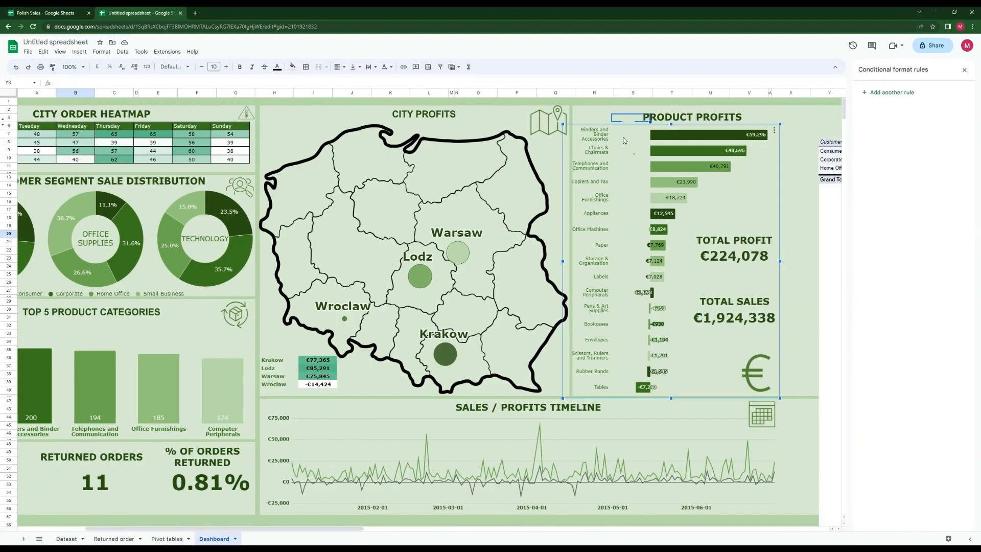
{"action": "right_click", "coordinate": [624, 138]}
{"action": "left_click", "coordinate": [644, 189]}
{"action": "left_click", "coordinate": [879, 91]}
{"action": "left_click", "coordinate": [962, 187]}
{"action": "left_click_drag", "start_coordinate": [222, 529], "coordinate": [687, 528]}
{"action": "left_click_drag", "start_coordinate": [771, 151], "coordinate": [823, 278]}
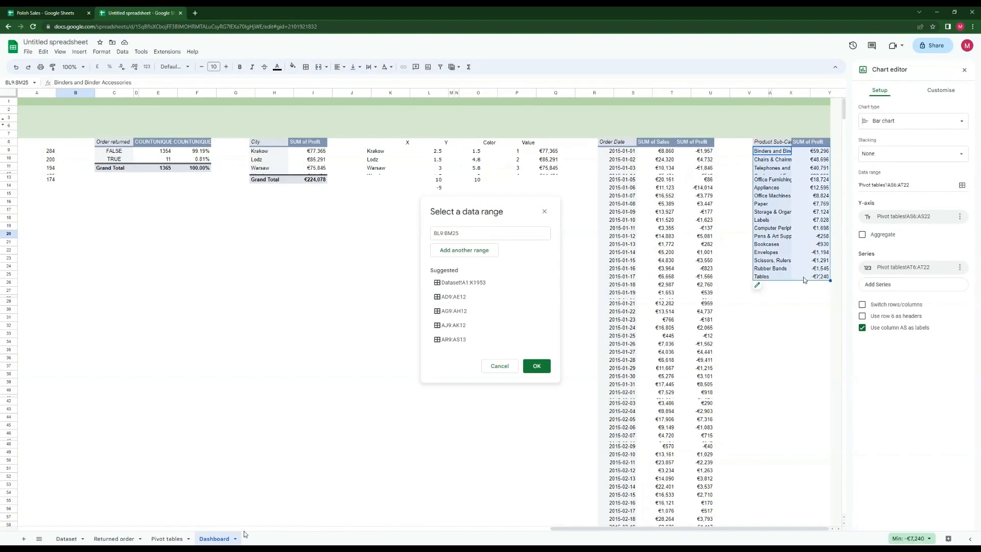
{"action": "left_click", "coordinate": [537, 367]}
{"action": "left_click_drag", "start_coordinate": [610, 529], "coordinate": [193, 529]}
Step: Move the Product Profits chart off the total figures and set Total Profit to =sum(BI:BI)
{"action": "left_click", "coordinate": [487, 126]}
{"action": "left_click_drag", "start_coordinate": [486, 127], "coordinate": [301, 156]}
{"action": "left_click", "coordinate": [608, 260]}
{"action": "left_click_drag", "start_coordinate": [124, 83], "coordinate": [68, 83]}
{"action": "left_click_drag", "start_coordinate": [390, 529], "coordinate": [787, 535]}
{"action": "key", "text": "BackSpace"}
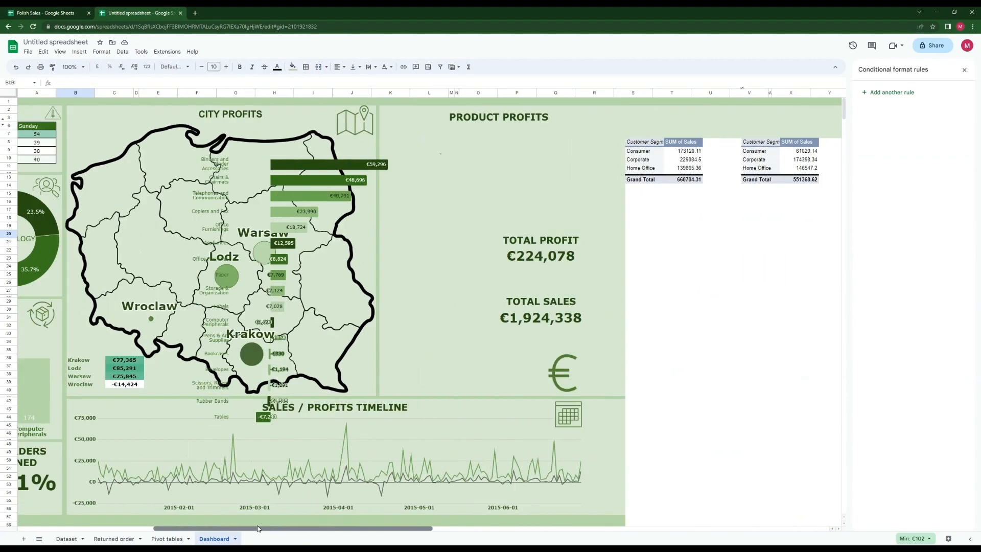
{"action": "left_click_drag", "start_coordinate": [389, 531], "coordinate": [782, 532]}
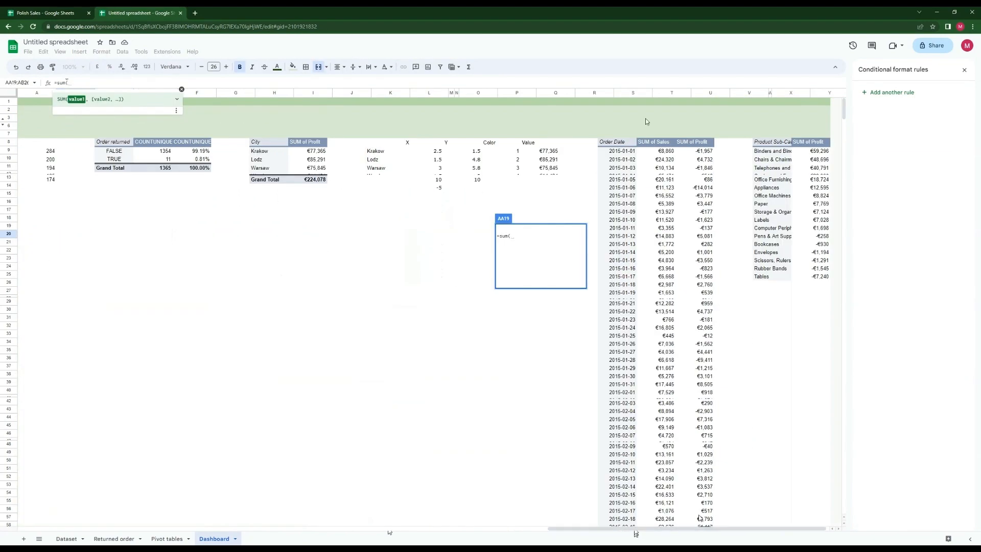
{"action": "left_click", "coordinate": [656, 92]}
{"action": "key", "text": "Return"}
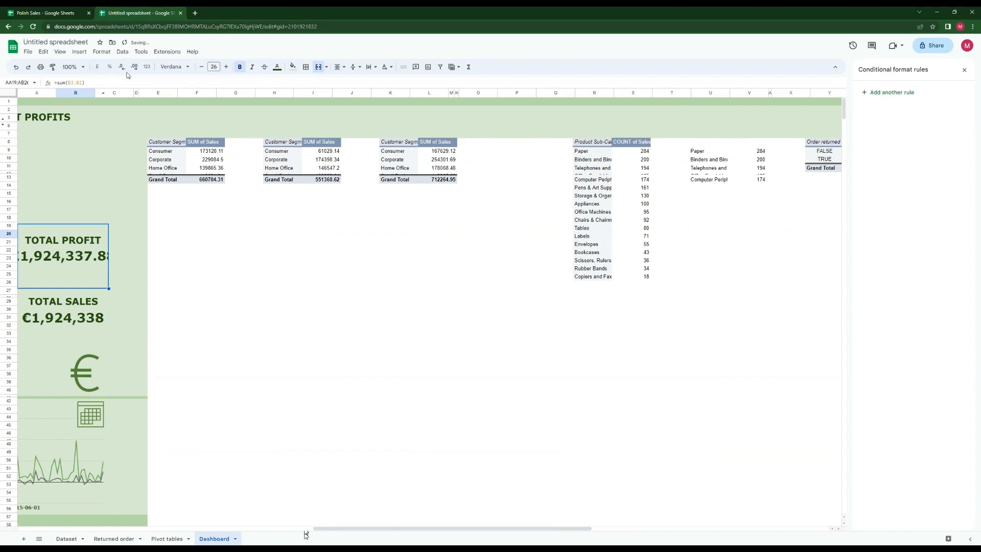
Step: Format the Total Profit figure as euro currency without decimals
{"action": "left_click", "coordinate": [122, 68]}
{"action": "left_click", "coordinate": [123, 68]}
{"action": "left_click", "coordinate": [147, 67]}
{"action": "left_click", "coordinate": [171, 267]}
Step: Correct the Total Profit formula so that it sums the profit column, =sum(BJ:BJ)
{"action": "left_click", "coordinate": [82, 82]}
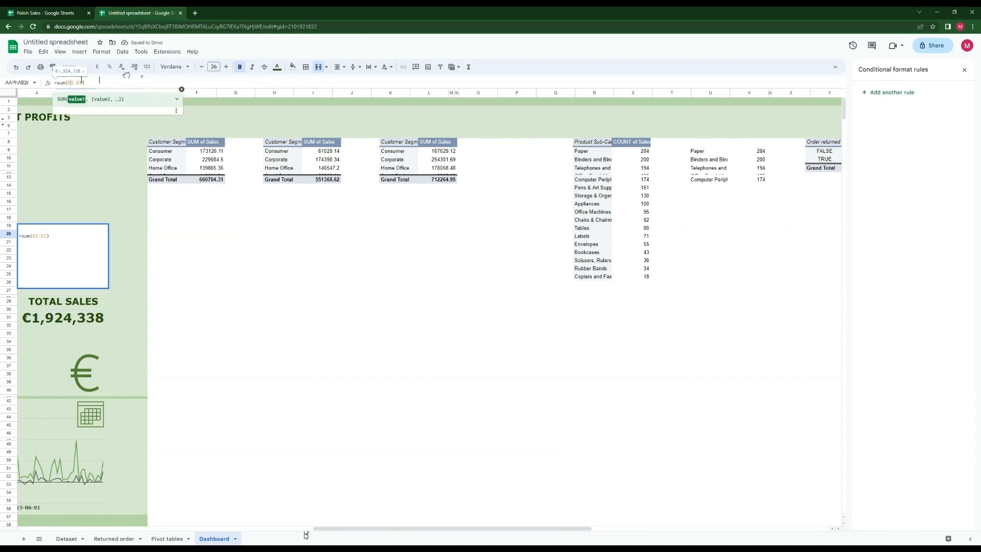
{"action": "key", "text": "BackSpace"}
{"action": "type", "text": "J"}
{"action": "left_click", "coordinate": [74, 82]}
{"action": "key", "text": "BackSpace"}
{"action": "type", "text": "J"}
{"action": "key", "text": "Return"}
Step: Set the Total Sales formula to =sum(BI:BI) and format it as euro currency without decimals
{"action": "left_click", "coordinate": [64, 326]}
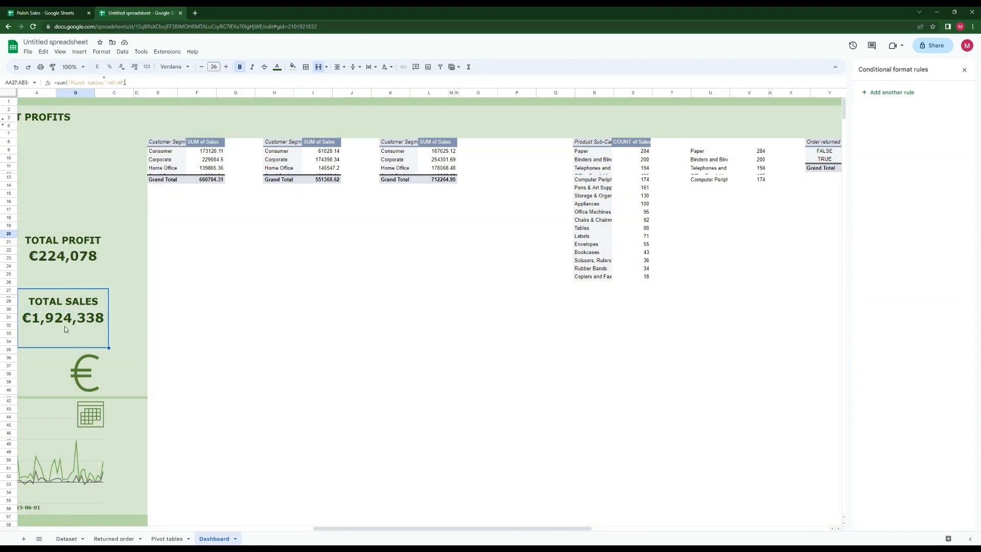
{"action": "left_click", "coordinate": [97, 83]}
{"action": "type", "text": "=sum(BI:BI"}
{"action": "key", "text": "Return"}
{"action": "left_click", "coordinate": [146, 67]}
{"action": "left_click", "coordinate": [171, 267]}
{"action": "left_click", "coordinate": [122, 67]}
{"action": "left_click", "coordinate": [121, 67]}
Step: Move the Product Profits bar chart back under its heading
{"action": "left_click_drag", "start_coordinate": [482, 529], "coordinate": [351, 529]}
{"action": "left_click_drag", "start_coordinate": [158, 167], "coordinate": [352, 138]}
{"action": "left_click_drag", "start_coordinate": [414, 529], "coordinate": [249, 530]}
{"action": "left_click", "coordinate": [115, 298]}
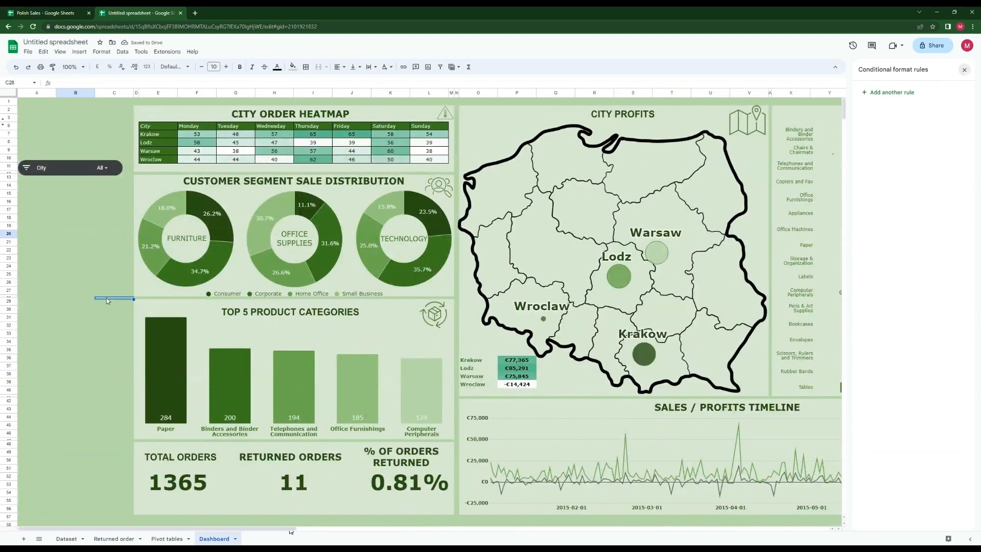
{"action": "left_click", "coordinate": [964, 70]}
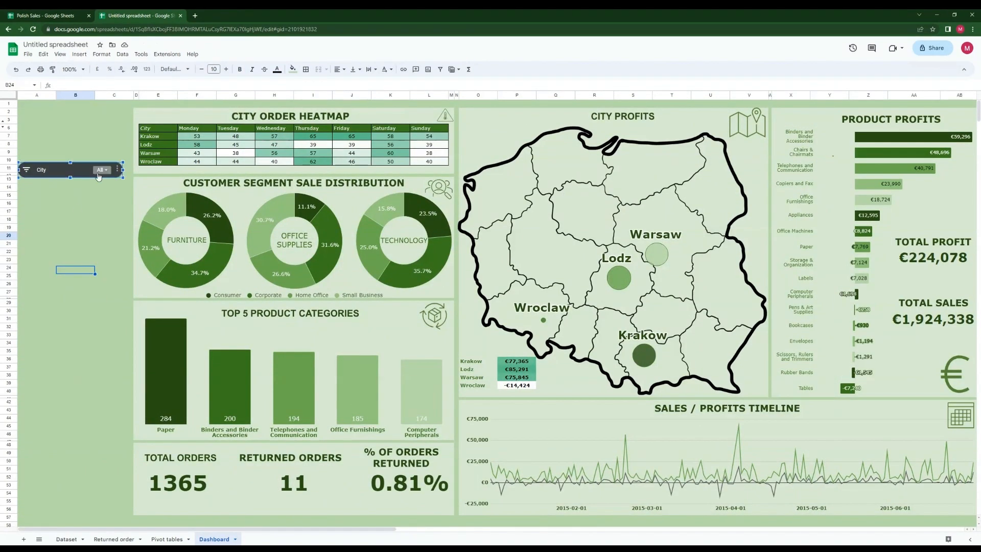
Step: Test the City slicer on the dashboard with different city selections, including every city except Wroclaw
{"action": "left_click", "coordinate": [101, 170]}
{"action": "left_click", "coordinate": [59, 201]}
{"action": "left_click", "coordinate": [57, 256]}
{"action": "left_click", "coordinate": [102, 293]}
{"action": "left_click", "coordinate": [99, 170]}
{"action": "left_click", "coordinate": [64, 256]}
{"action": "left_click", "coordinate": [65, 245]}
{"action": "left_click", "coordinate": [100, 294]}
{"action": "left_click", "coordinate": [101, 170]}
{"action": "left_click", "coordinate": [64, 266]}
{"action": "left_click", "coordinate": [100, 294]}
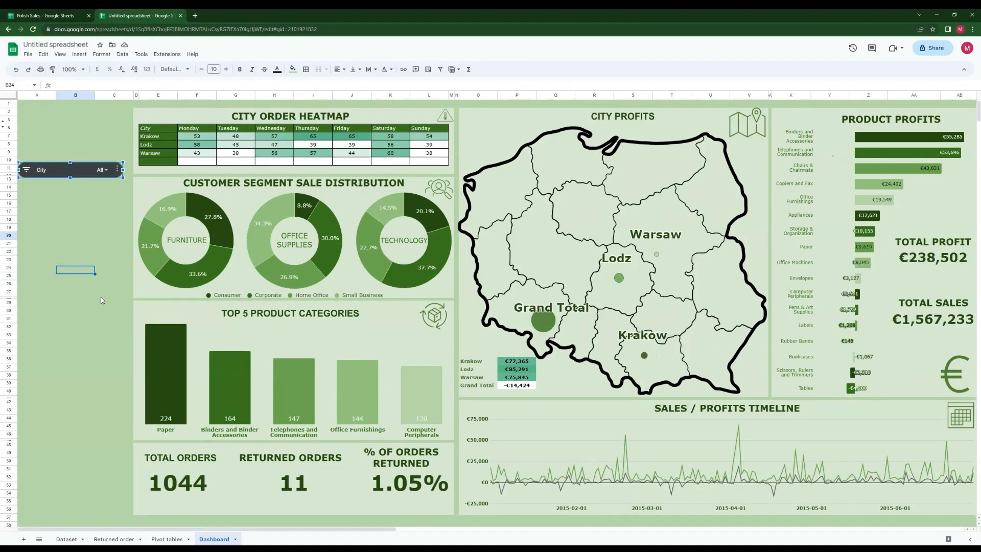
Step: Set the City slicer's title font to Verdana and its background colour to dark green
{"action": "left_click", "coordinate": [59, 222]}
{"action": "left_click", "coordinate": [62, 166]}
{"action": "right_click", "coordinate": [60, 165]}
{"action": "left_click", "coordinate": [81, 174]}
{"action": "left_click", "coordinate": [937, 94]}
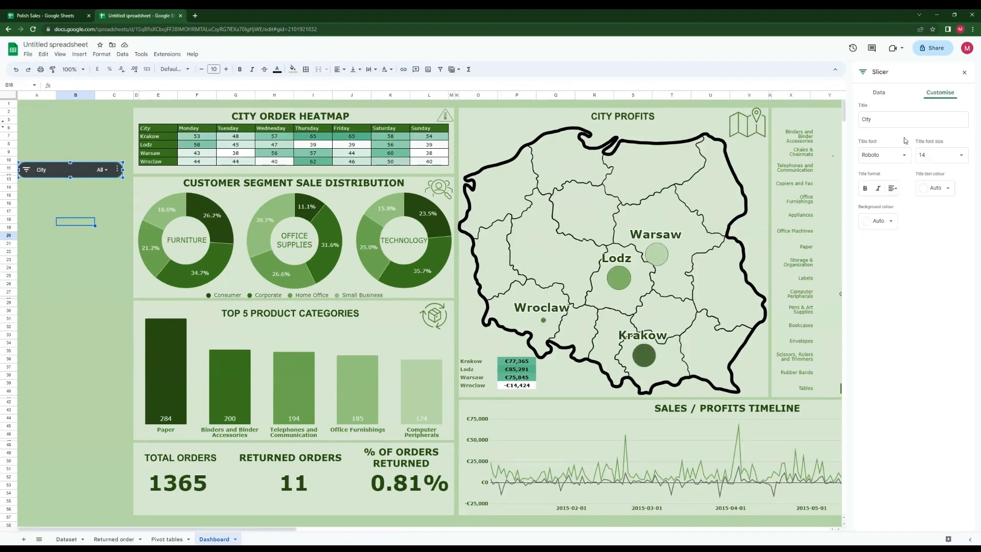
{"action": "left_click", "coordinate": [888, 155]}
{"action": "left_click", "coordinate": [890, 359]}
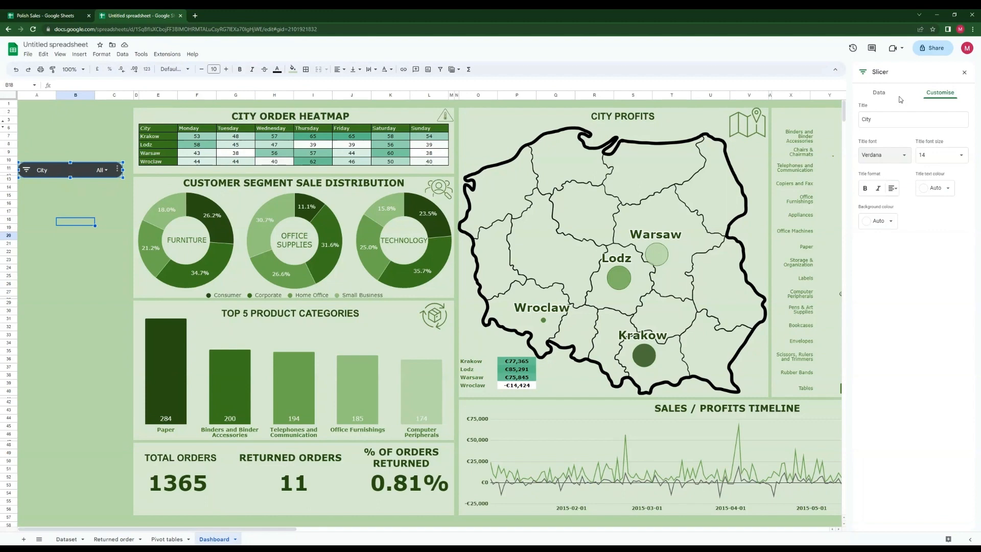
{"action": "left_click", "coordinate": [878, 221]}
{"action": "left_click", "coordinate": [893, 301]}
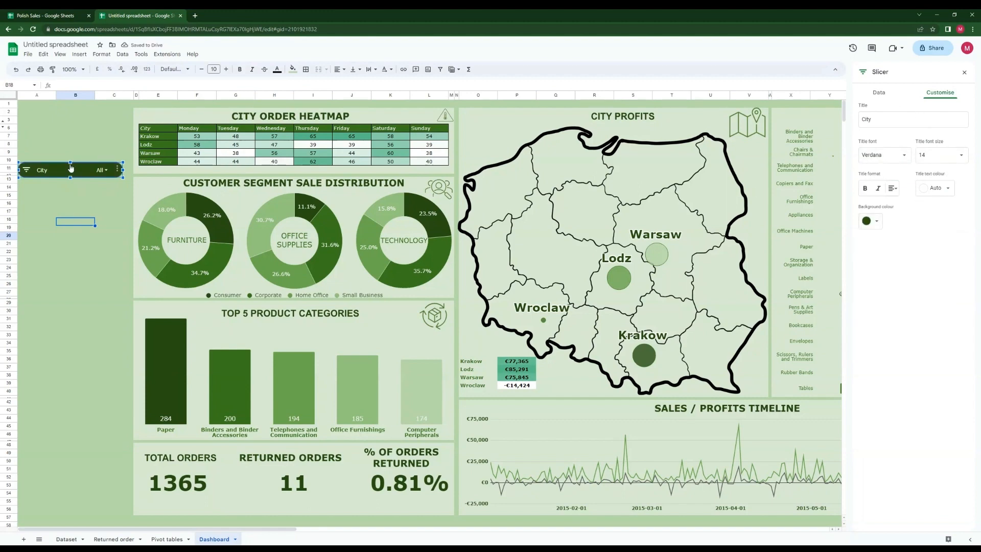
Step: Make the City slicer slightly taller and paste three copies of it, stacked evenly below the original
{"action": "left_click_drag", "start_coordinate": [70, 177], "coordinate": [70, 181]}
{"action": "left_click", "coordinate": [65, 237]}
{"action": "key", "text": "ctrl+v"}
{"action": "left_click_drag", "start_coordinate": [77, 252], "coordinate": [82, 200]}
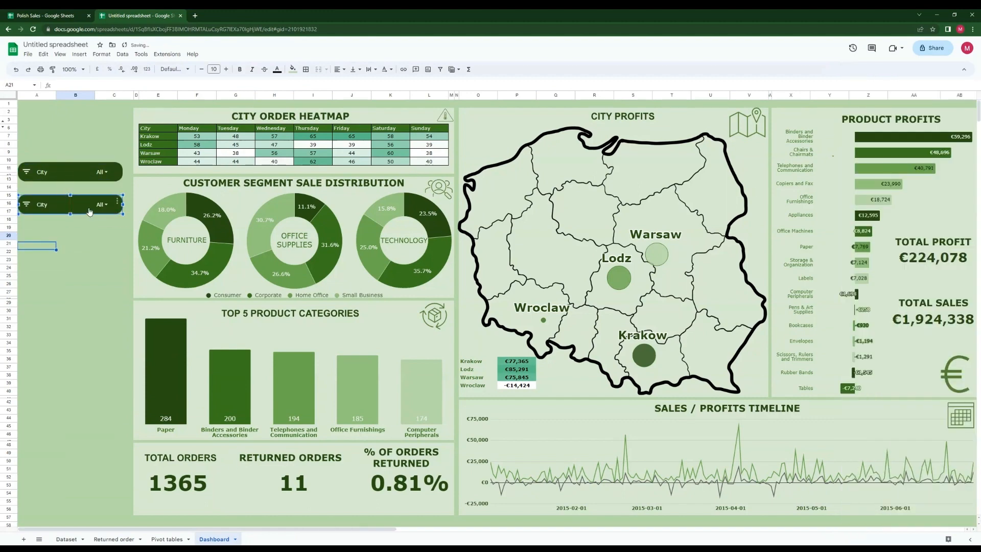
{"action": "key", "text": "ctrl+v"}
{"action": "key", "text": "ctrl+v"}
{"action": "left_click_drag", "start_coordinate": [83, 248], "coordinate": [75, 274]}
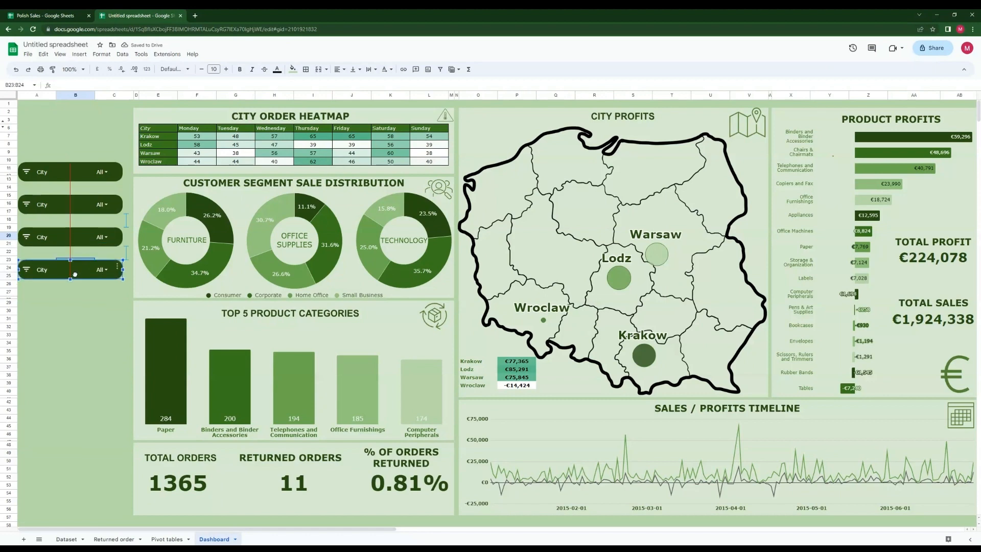
Step: Edit the second slicer in the stack and set its filter column to Product Sub-Category
{"action": "left_click", "coordinate": [81, 299]}
{"action": "left_click", "coordinate": [68, 206]}
{"action": "right_click", "coordinate": [83, 209]}
{"action": "left_click", "coordinate": [58, 220]}
{"action": "left_click", "coordinate": [881, 92]}
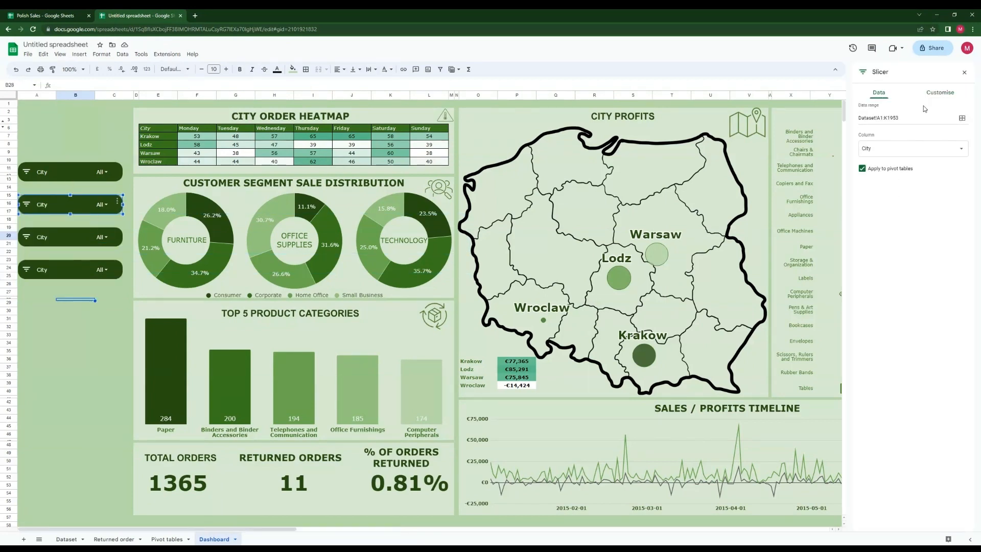
{"action": "left_click", "coordinate": [909, 149]}
{"action": "left_click", "coordinate": [899, 183]}
Step: Set the third slicer's column to Product Sub-Category and the fourth slicer's column to Customer Segment
{"action": "left_click", "coordinate": [61, 236]}
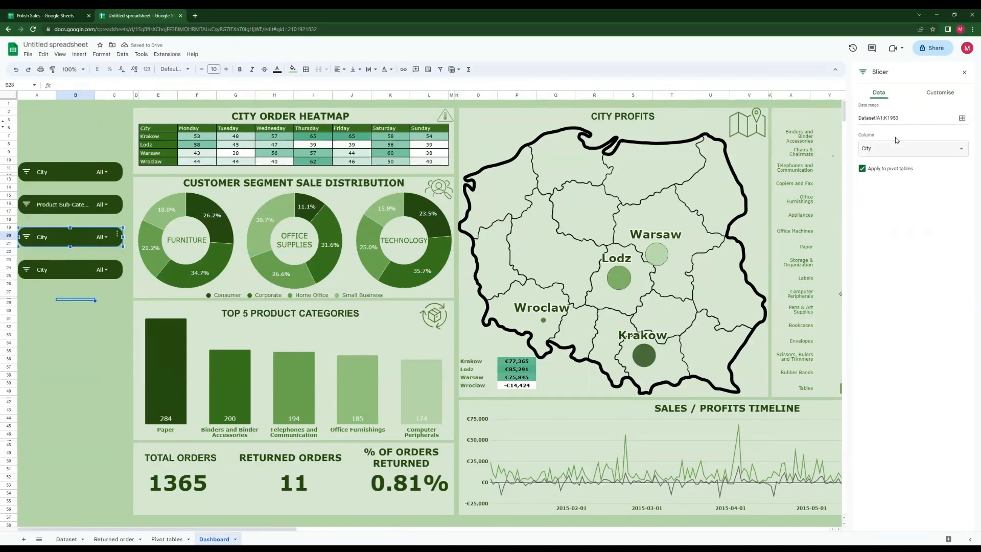
{"action": "left_click", "coordinate": [927, 148]}
{"action": "left_click", "coordinate": [899, 184]}
{"action": "left_click", "coordinate": [61, 269]}
{"action": "left_click", "coordinate": [927, 149]}
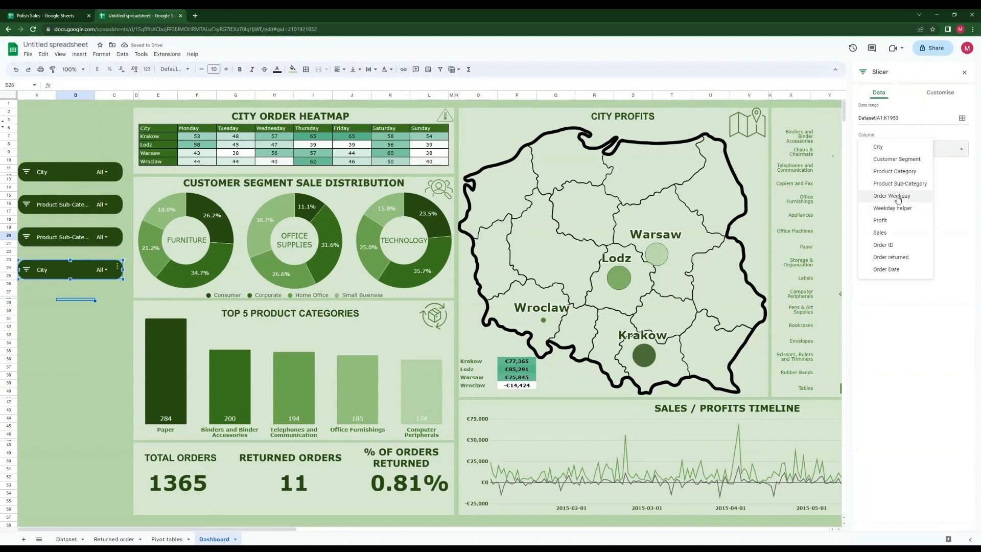
{"action": "left_click", "coordinate": [896, 160]}
{"action": "left_click", "coordinate": [84, 328]}
Step: Test the lower slicers by limiting Customer Segment to Small Business and excluding three values in Product Sub-Category
{"action": "left_click", "coordinate": [102, 270]}
{"action": "left_click", "coordinate": [59, 333]}
{"action": "left_click", "coordinate": [59, 346]}
{"action": "left_click", "coordinate": [59, 358]}
{"action": "left_click", "coordinate": [102, 395]}
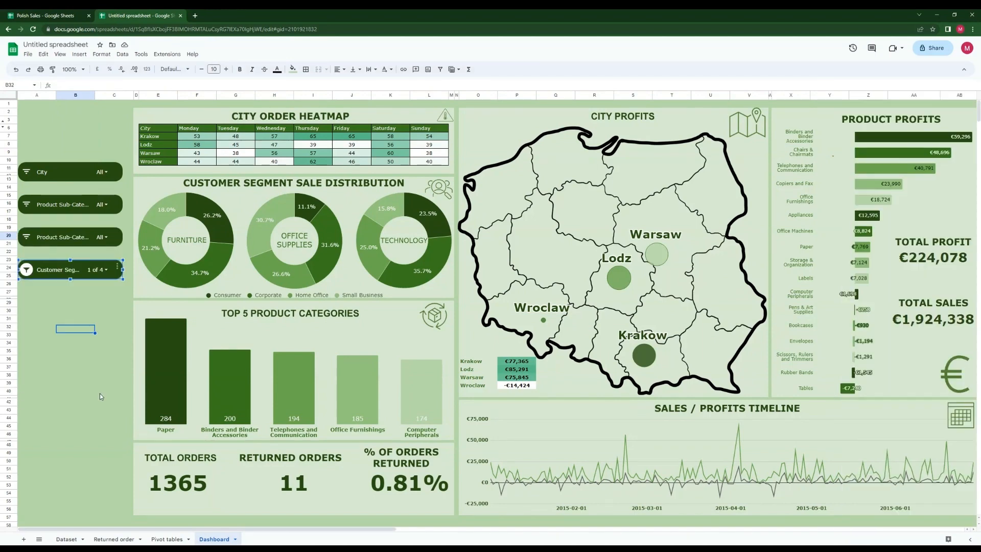
{"action": "left_click", "coordinate": [102, 238]}
{"action": "left_click", "coordinate": [59, 357]}
{"action": "left_click", "coordinate": [59, 382]}
{"action": "left_click", "coordinate": [59, 406]}
{"action": "left_click", "coordinate": [97, 436]}
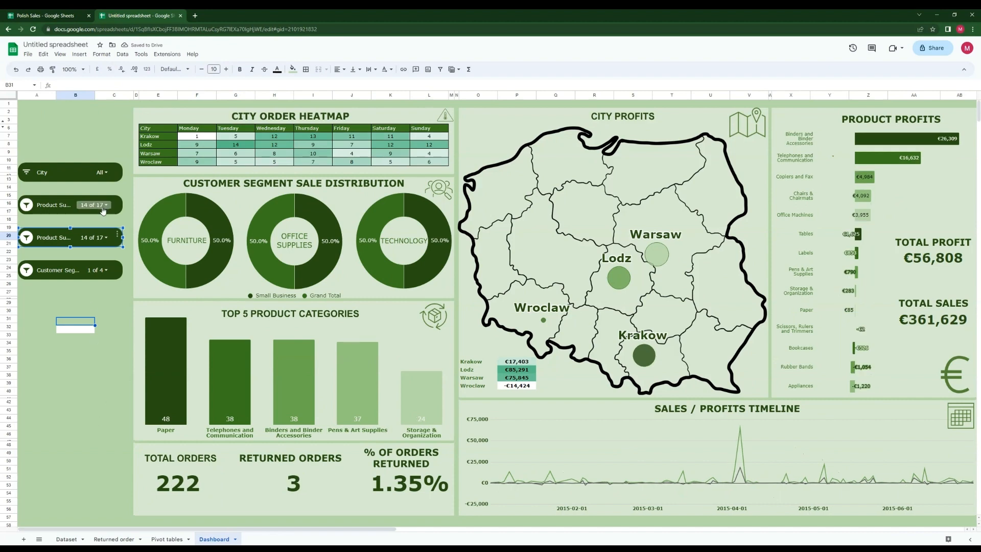
Step: Change the second slicer's filter column to Product Category
{"action": "left_click", "coordinate": [55, 208]}
{"action": "right_click", "coordinate": [38, 200]}
{"action": "left_click", "coordinate": [57, 211]}
{"action": "left_click", "coordinate": [911, 149]}
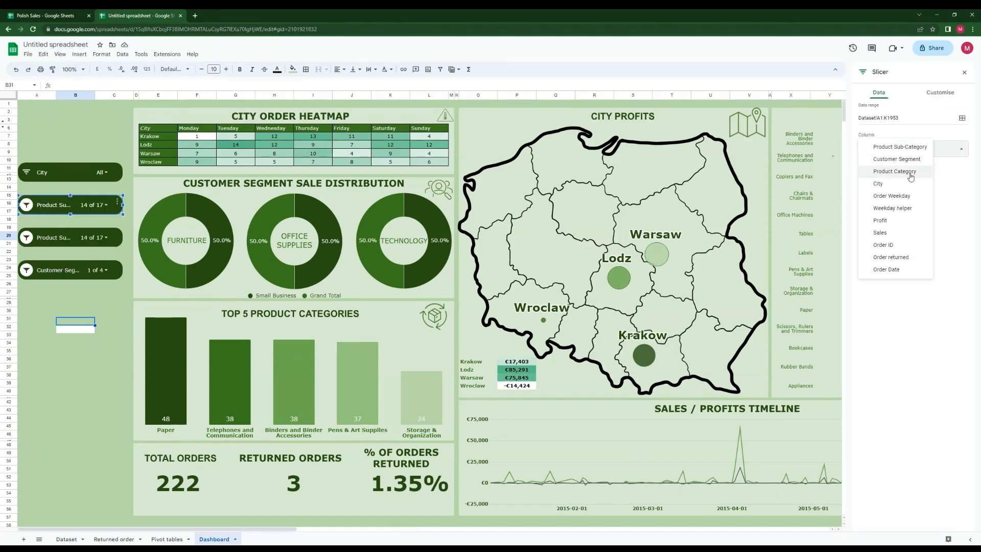
{"action": "left_click", "coordinate": [910, 172]}
Step: Test the Product Category slicer by excluding Office Supplies
{"action": "left_click", "coordinate": [102, 205]}
{"action": "left_click", "coordinate": [70, 279]}
{"action": "left_click", "coordinate": [103, 318]}
{"action": "left_click", "coordinate": [75, 370]}
Step: Clear the filters by selecting all values in the Product Category, Product Sub-Category and Customer Segment slicers
{"action": "left_click", "coordinate": [97, 204]}
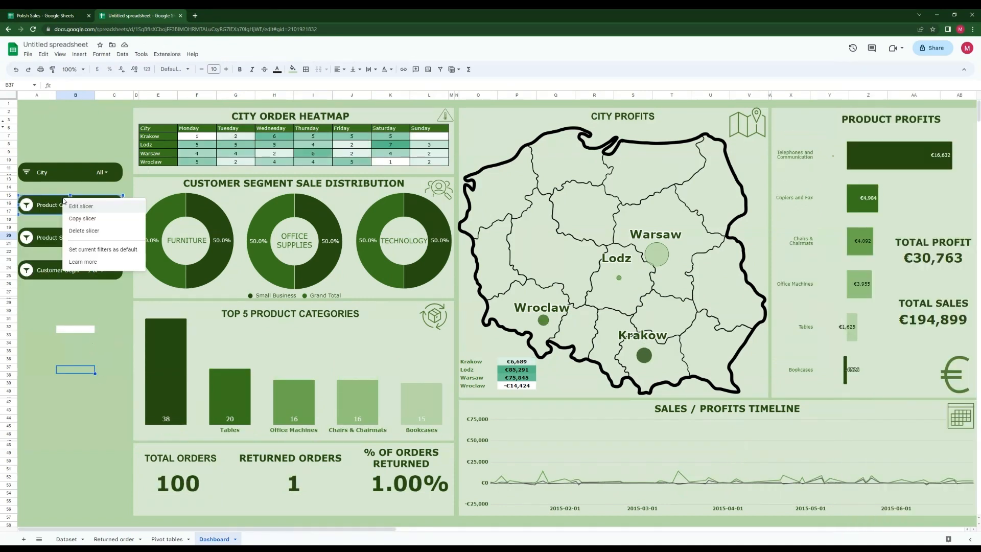
{"action": "left_click", "coordinate": [36, 238]}
{"action": "left_click", "coordinate": [103, 317]}
{"action": "left_click", "coordinate": [101, 238]}
{"action": "left_click", "coordinate": [36, 270]}
{"action": "left_click", "coordinate": [102, 436]}
{"action": "left_click", "coordinate": [65, 275]}
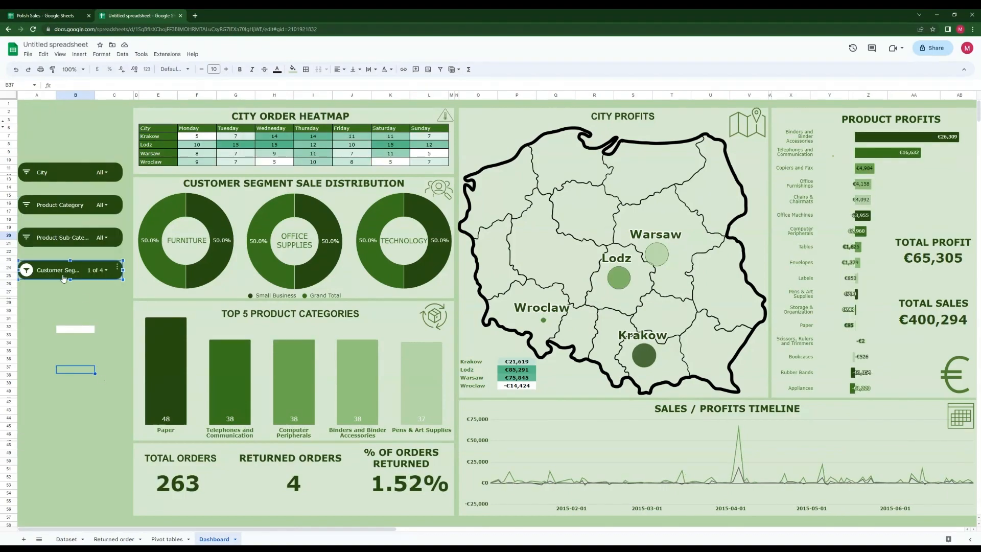
{"action": "left_click", "coordinate": [100, 270]}
{"action": "left_click", "coordinate": [36, 304]}
{"action": "left_click", "coordinate": [102, 395]}
{"action": "left_click", "coordinate": [75, 304]}
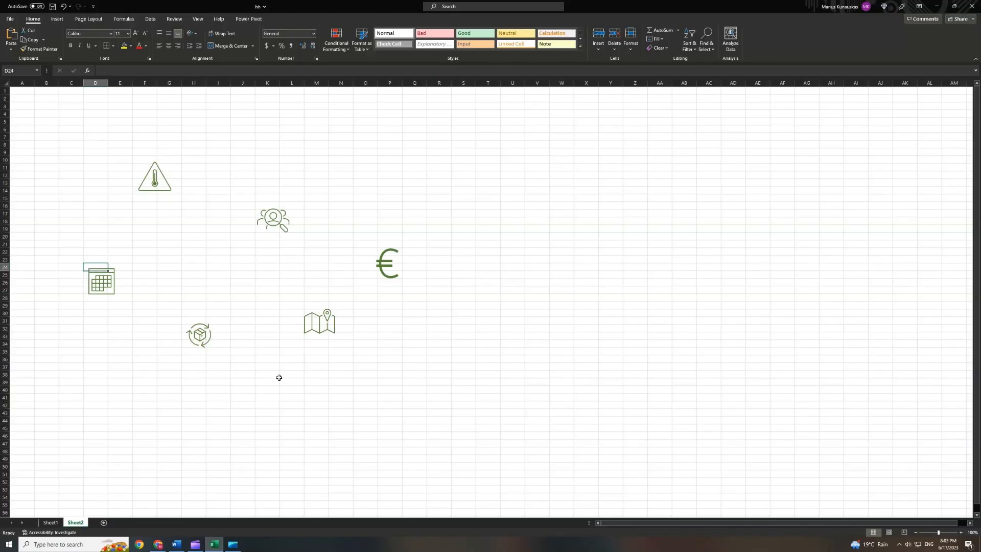
Step: In Excel, draw a rounded rectangle about 2.3" high and 1.9" wide on Sheet2 and remove its outline
{"action": "left_click", "coordinate": [348, 191]}
{"action": "left_click", "coordinate": [56, 19]}
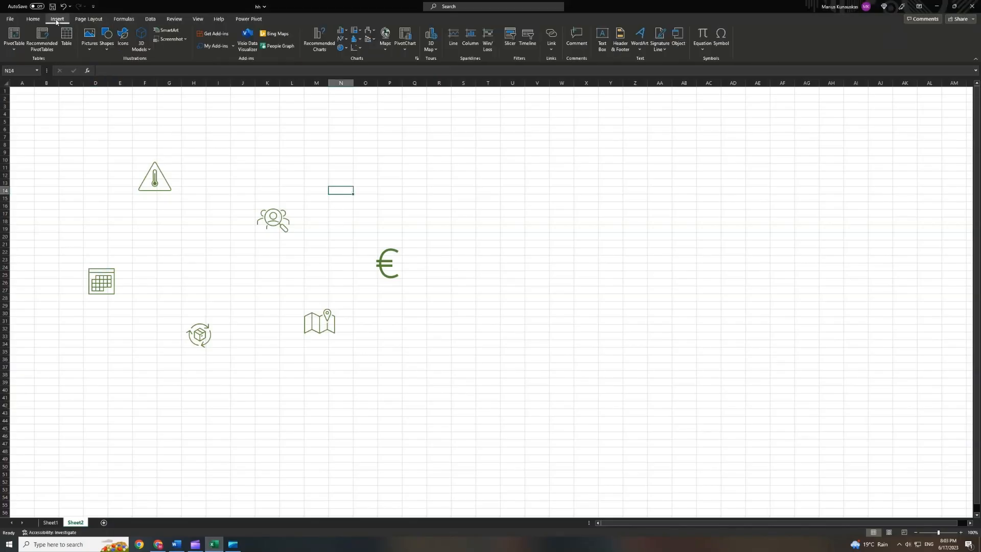
{"action": "left_click", "coordinate": [107, 49]}
{"action": "left_click", "coordinate": [141, 72]}
{"action": "left_click_drag", "start_coordinate": [324, 128], "coordinate": [393, 213]}
{"action": "left_click", "coordinate": [293, 40]}
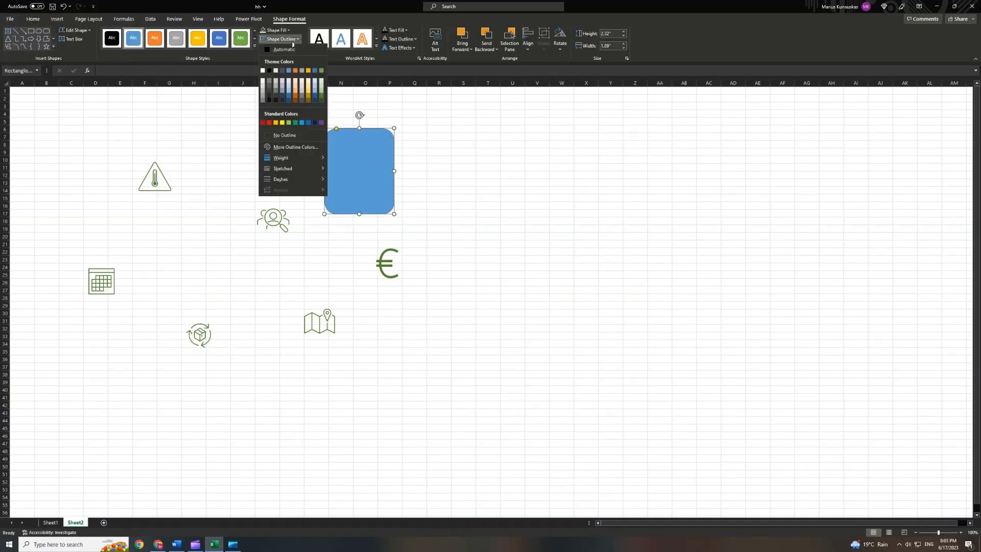
{"action": "left_click", "coordinate": [270, 134]}
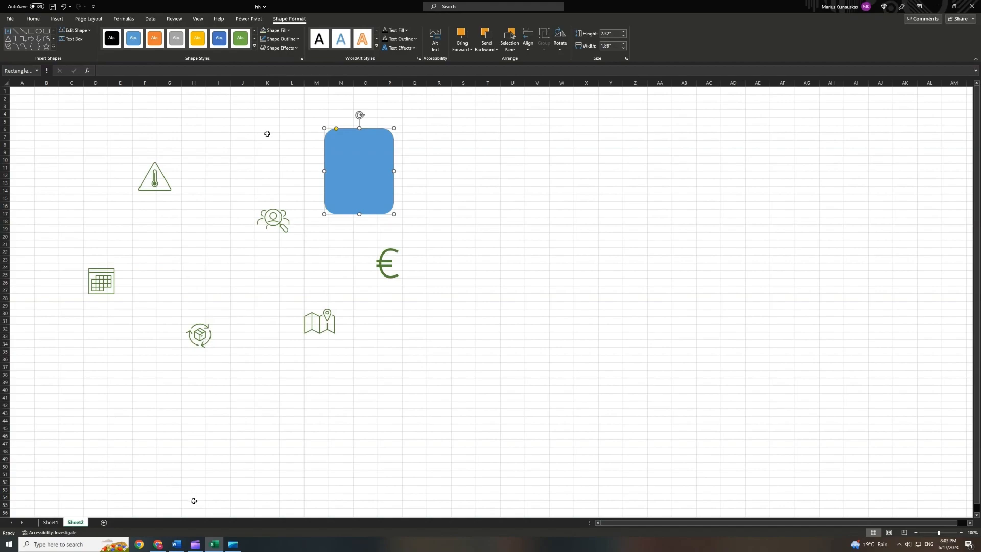
Step: Copy the dashboard panel's hex colour #d9ead3 from Google Sheets and apply it as the rounded rectangle's fill in Excel
{"action": "left_click", "coordinate": [157, 545]}
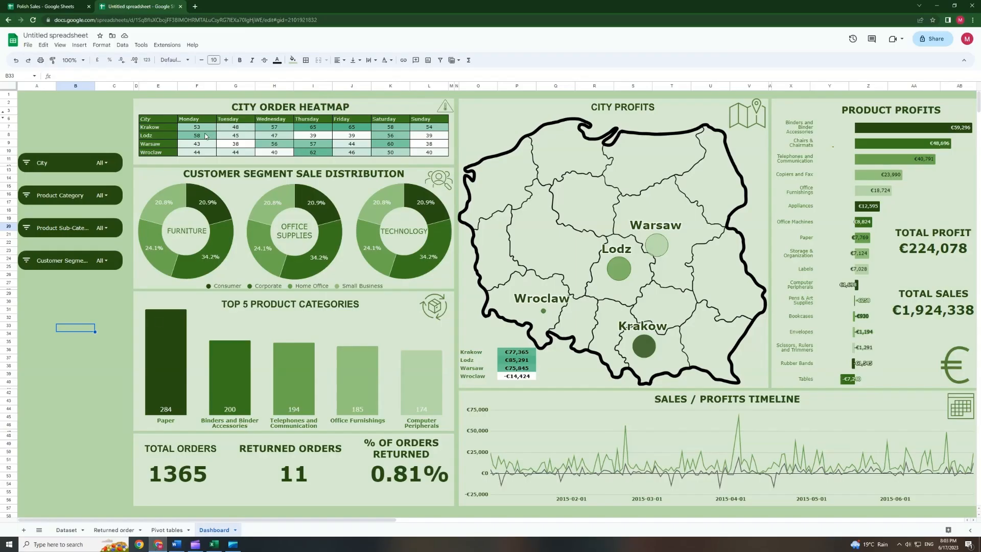
{"action": "left_click", "coordinate": [294, 61]}
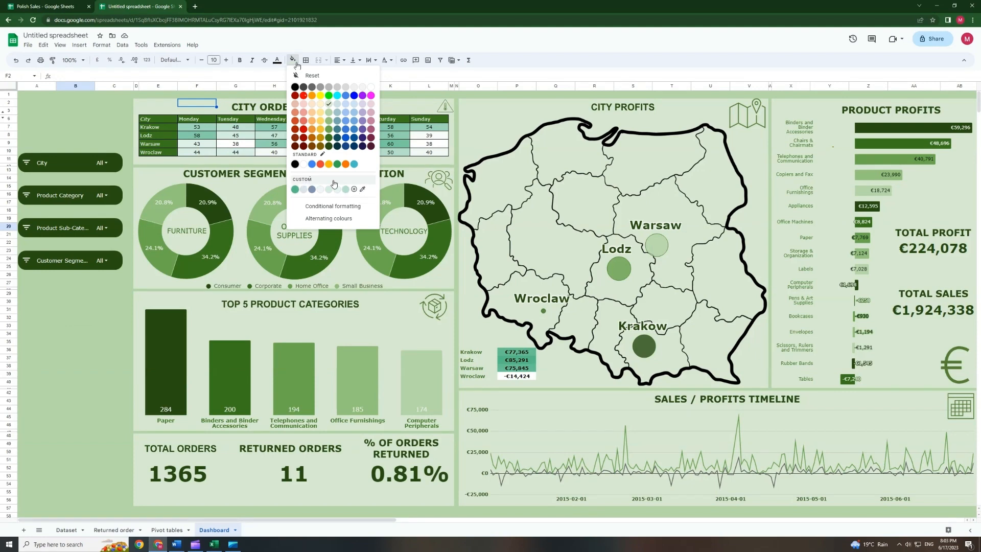
{"action": "left_click", "coordinate": [354, 189]}
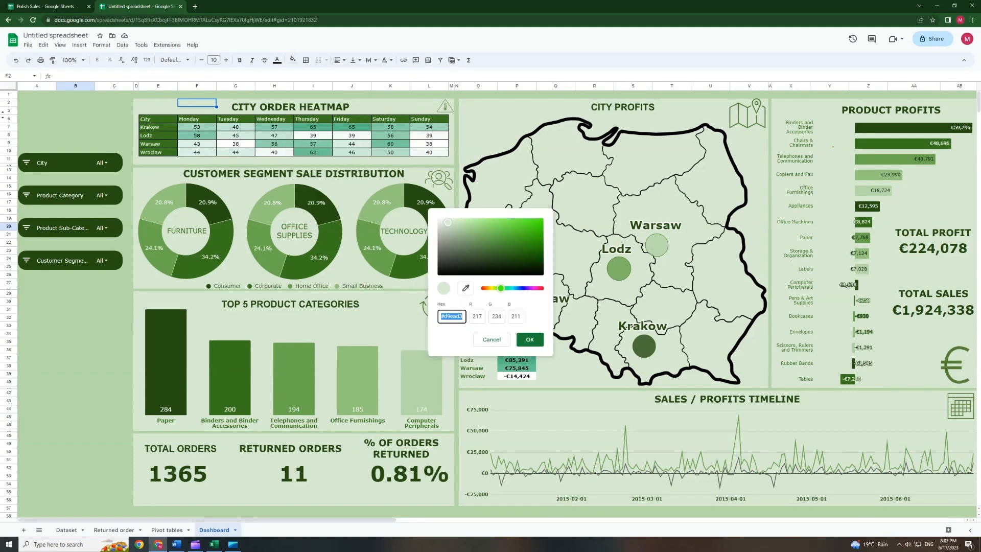
{"action": "key", "text": "alt+Tab"}
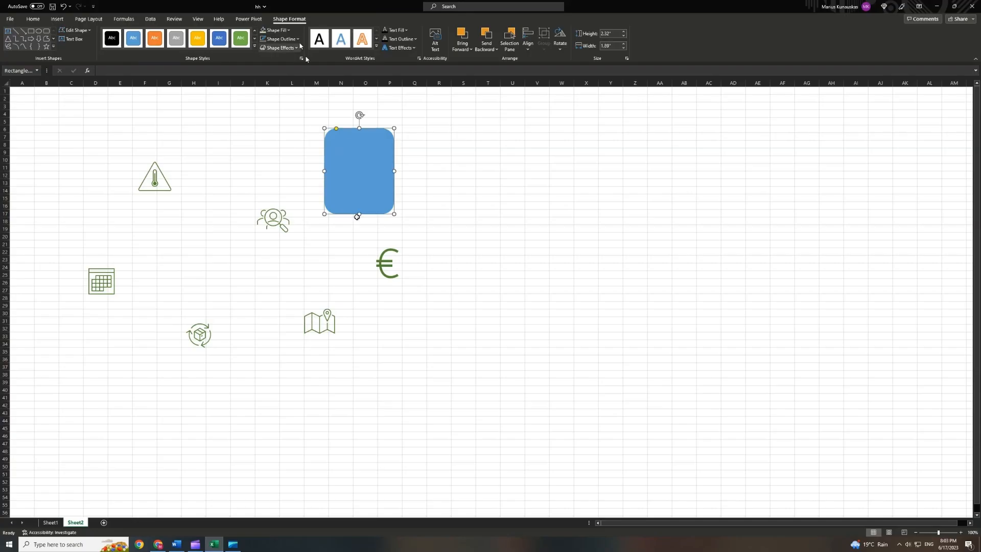
{"action": "left_click", "coordinate": [276, 31]}
{"action": "left_click", "coordinate": [286, 141]}
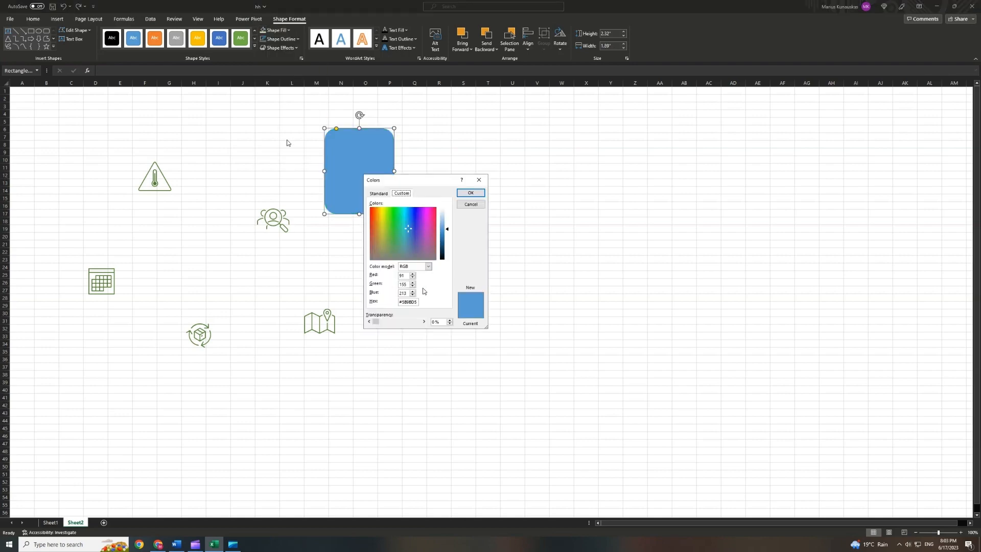
{"action": "left_click", "coordinate": [469, 194]}
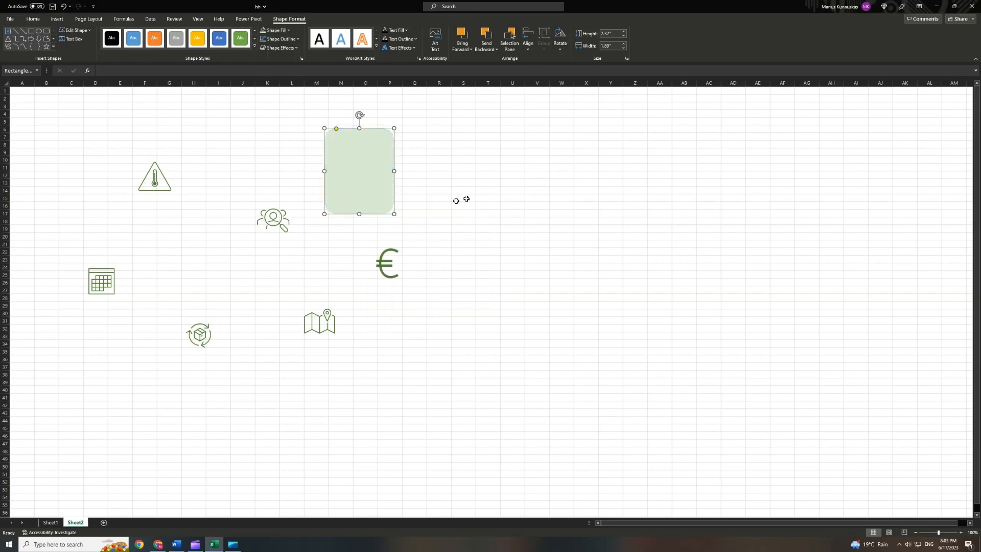
Step: Back in Google Sheets, cancel the colour picker, paste the rounded rectangle and place it below the slicers in columns A to C
{"action": "left_click", "coordinate": [159, 544]}
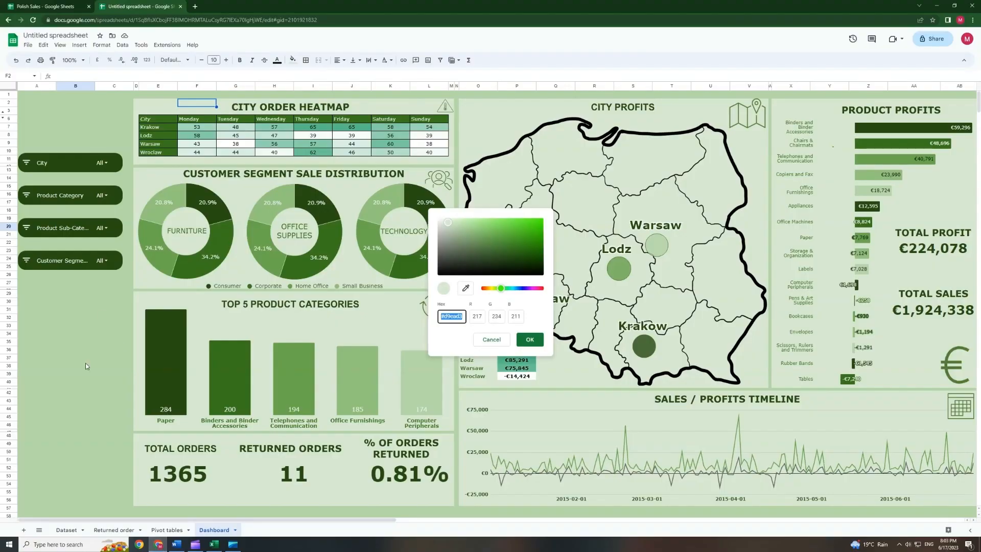
{"action": "left_click", "coordinate": [499, 345]}
{"action": "left_click", "coordinate": [78, 343]}
{"action": "key", "text": "ctrl+v"}
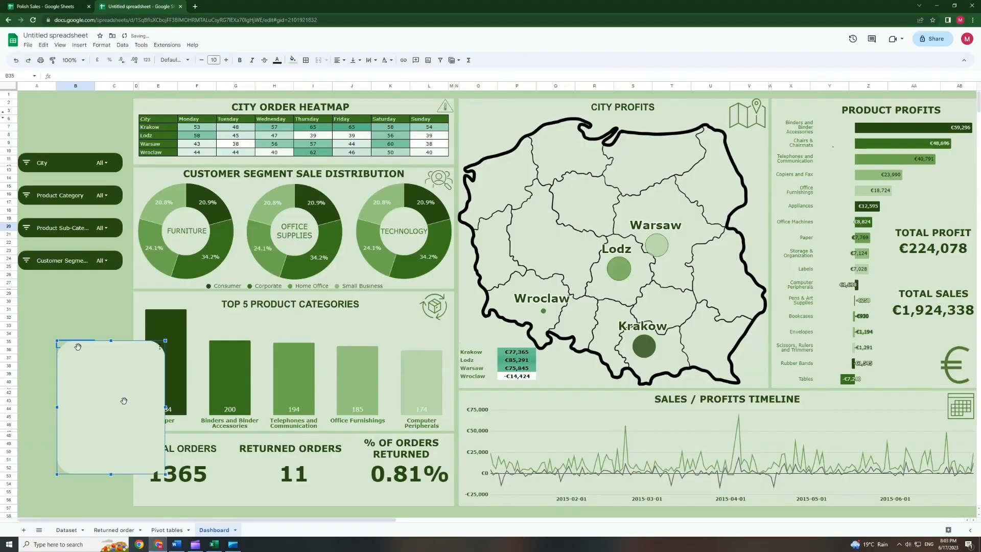
{"action": "left_click_drag", "start_coordinate": [123, 400], "coordinate": [71, 338]}
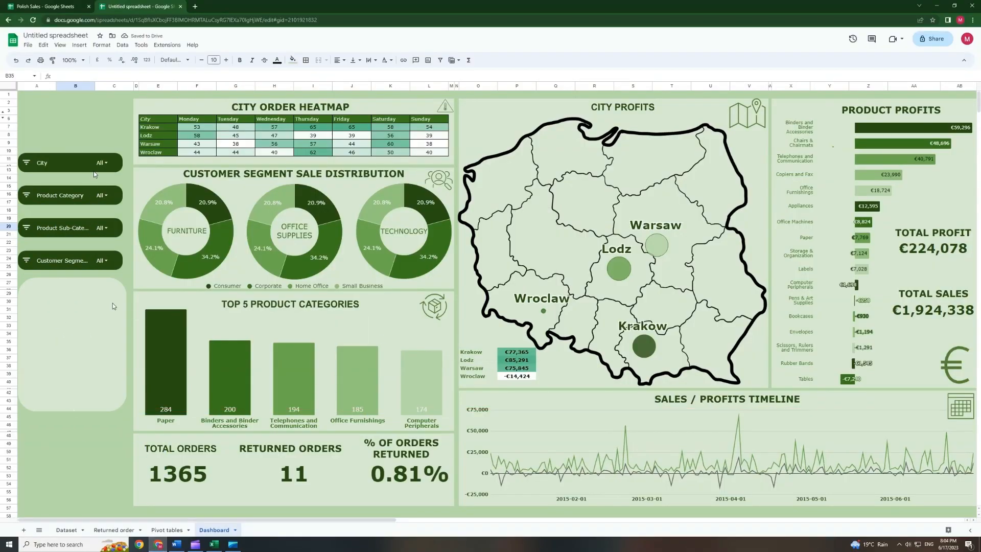
Step: Cut the slicers from their place and move the rounded rectangle up into that area
{"action": "left_click", "coordinate": [85, 193]}
{"action": "left_click", "coordinate": [87, 164]}
{"action": "key", "text": "Delete"}
{"action": "left_click", "coordinate": [91, 193]}
{"action": "key", "text": "Delete"}
{"action": "left_click_drag", "start_coordinate": [56, 310], "coordinate": [54, 197]}
Step: Stack the City, Product Category, Product Sub-Category and Customer Segment slicers evenly on top of the rounded rectangle
{"action": "left_click", "coordinate": [114, 356]}
{"action": "left_click_drag", "start_coordinate": [114, 356], "coordinate": [57, 181]}
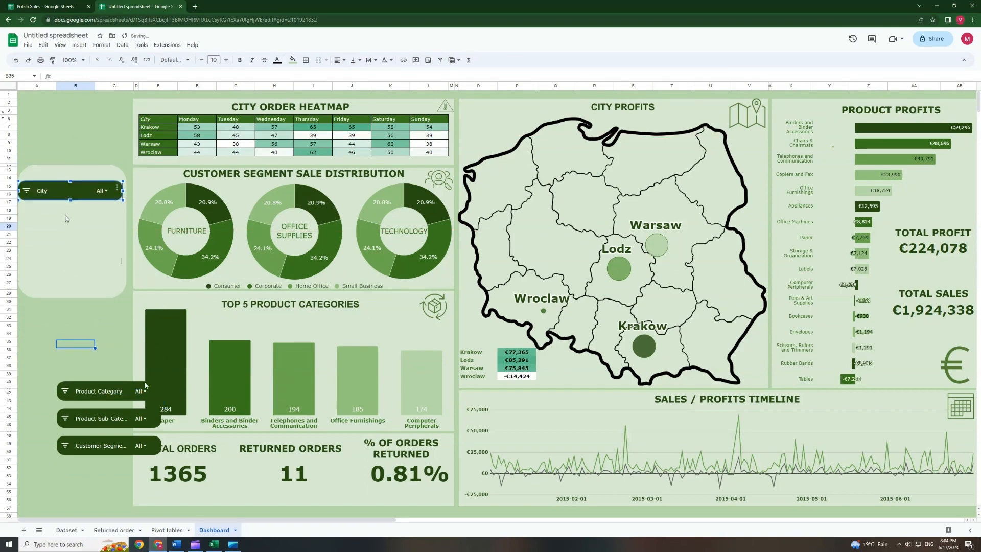
{"action": "left_click", "coordinate": [126, 390]}
{"action": "left_click", "coordinate": [120, 418], "text": "ctrl"}
{"action": "left_click", "coordinate": [120, 445], "text": "ctrl"}
{"action": "left_click_drag", "start_coordinate": [131, 391], "coordinate": [126, 220]}
{"action": "left_click", "coordinate": [73, 320]}
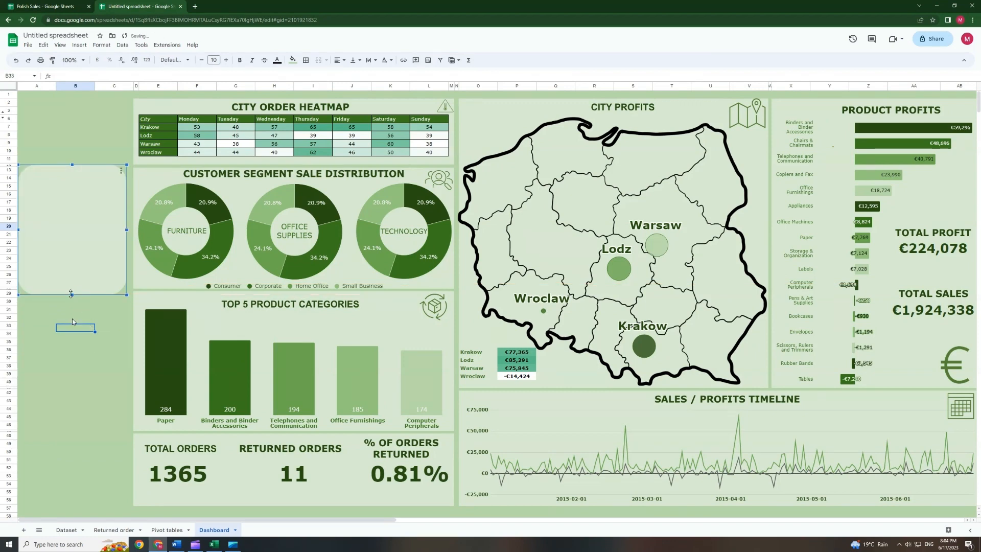
Step: Switch to Excel and draw a ribbon banner shape about 0.65" high and 3.74" wide on Sheet2
{"action": "left_click", "coordinate": [214, 543]}
{"action": "left_click", "coordinate": [251, 383]}
{"action": "left_click", "coordinate": [57, 19]}
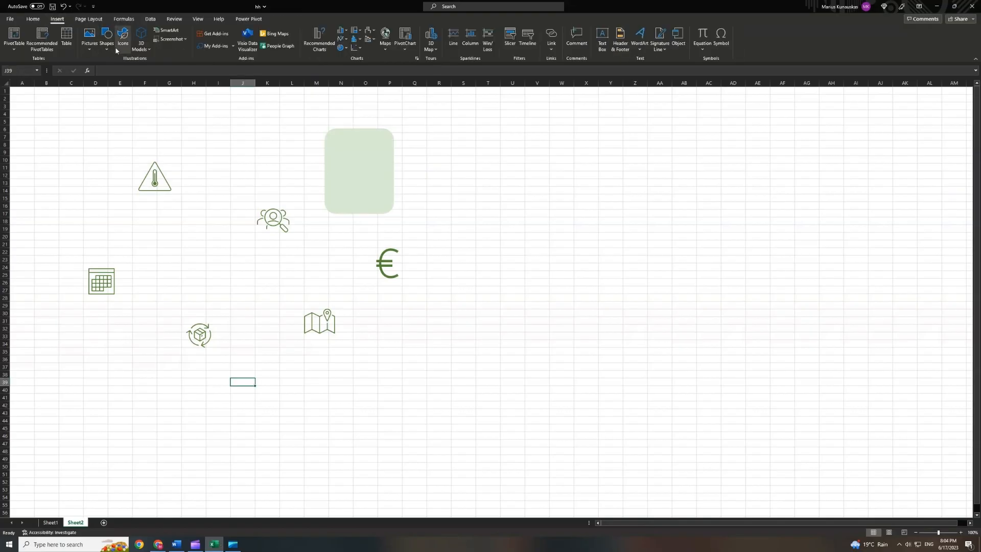
{"action": "left_click", "coordinate": [107, 39]}
{"action": "left_click", "coordinate": [125, 288]}
{"action": "left_click_drag", "start_coordinate": [440, 185], "coordinate": [578, 208]}
Step: Give the ribbon banner a dark green fill and a lighter green outline
{"action": "left_click", "coordinate": [277, 30]}
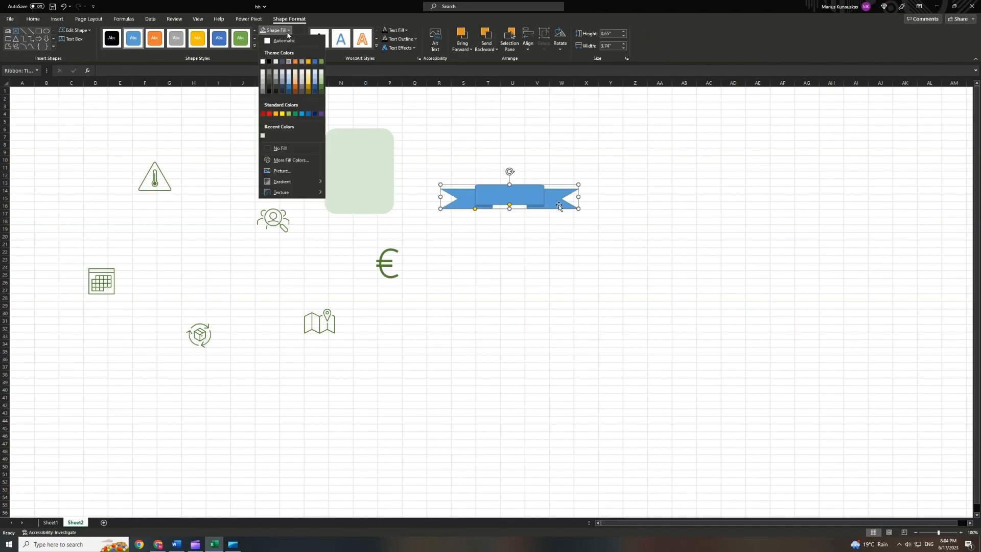
{"action": "left_click", "coordinate": [320, 88]}
{"action": "left_click", "coordinate": [298, 39]}
{"action": "left_click", "coordinate": [319, 82]}
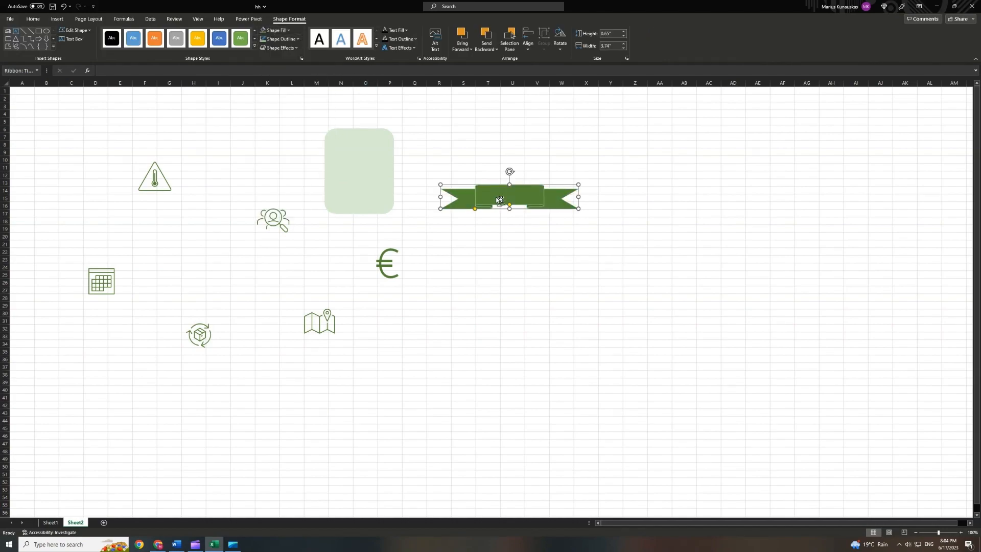
Step: Copy the ribbon banner to the Google Sheets dashboard, shrink it to the sidebar width and place it above the slicers
{"action": "key", "text": "ctrl+c"}
{"action": "left_click", "coordinate": [158, 544]}
{"action": "left_click", "coordinate": [75, 144]}
{"action": "key", "text": "ctrl+v"}
{"action": "left_click_drag", "start_coordinate": [161, 160], "coordinate": [125, 123]}
{"action": "left_click_drag", "start_coordinate": [239, 122], "coordinate": [134, 123]}
{"action": "left_click_drag", "start_coordinate": [76, 103], "coordinate": [76, 135]}
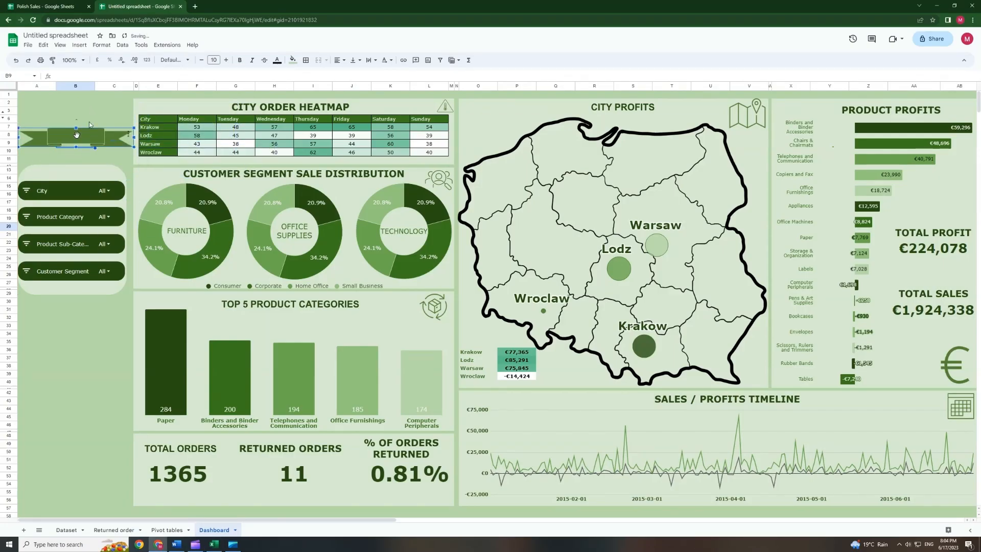
Step: Insert a new drawing and add a text box reading "MaKuData"
{"action": "left_click", "coordinate": [79, 45]}
{"action": "left_click", "coordinate": [90, 144]}
{"action": "left_click", "coordinate": [384, 116]}
{"action": "left_click_drag", "start_coordinate": [331, 162], "coordinate": [486, 217]}
{"action": "type", "text": "MaKuD"}
Step: Set the "MaKuData" text to Verdana in light green and narrow the text box around it
{"action": "left_click", "coordinate": [479, 116]}
{"action": "left_click", "coordinate": [498, 469]}
{"action": "left_click", "coordinate": [460, 178]}
{"action": "left_click", "coordinate": [479, 116]}
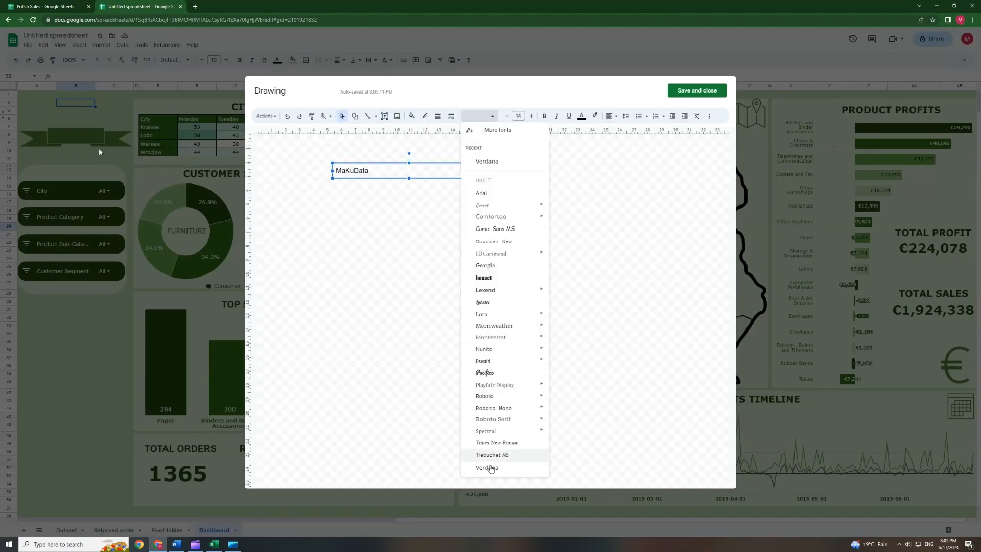
{"action": "left_click", "coordinate": [491, 468]}
{"action": "left_click", "coordinate": [581, 115]}
{"action": "left_click", "coordinate": [619, 192]}
{"action": "left_click_drag", "start_coordinate": [396, 167], "coordinate": [396, 168]}
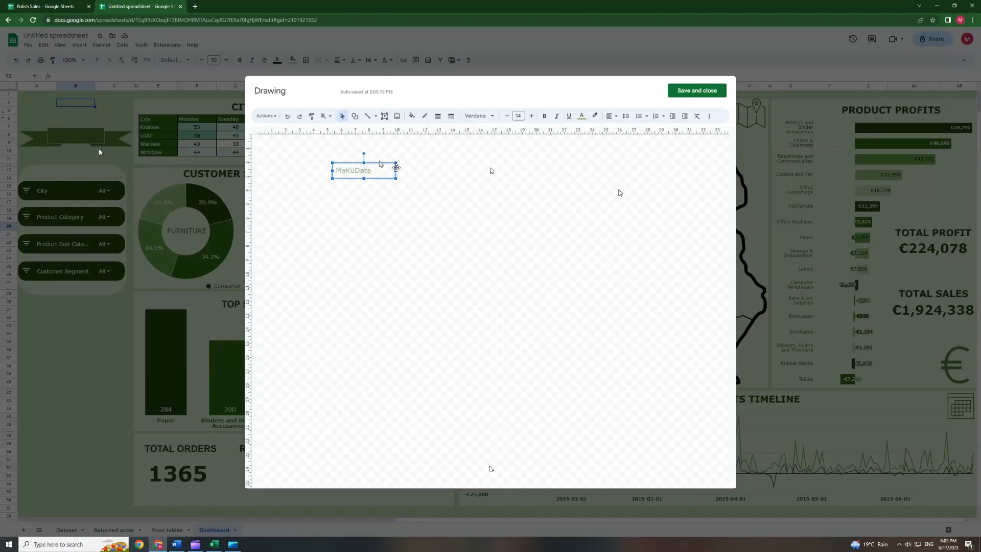
Step: Increase the "MaKuData" font size to 16 and change its colour to a darker green
{"action": "left_click", "coordinate": [531, 117]}
{"action": "left_click", "coordinate": [581, 116]}
{"action": "left_click", "coordinate": [618, 197]}
{"action": "left_click", "coordinate": [581, 116]}
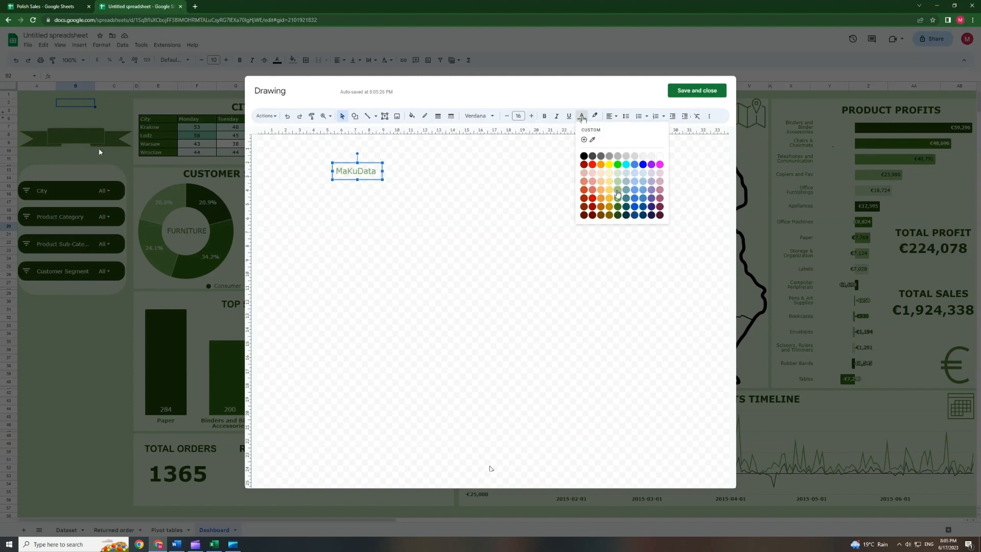
{"action": "left_click", "coordinate": [618, 198]}
Step: Save the drawing and position the "MaKuData" text on the ribbon banner
{"action": "left_click", "coordinate": [696, 90]}
{"action": "mouse_move", "coordinate": [113, 105]}
{"action": "left_mouse_down"}
{"action": "mouse_move", "coordinate": [105, 130]}
{"action": "mouse_move", "coordinate": [91, 129]}
{"action": "left_mouse_up"}
{"action": "left_click", "coordinate": [103, 106]}
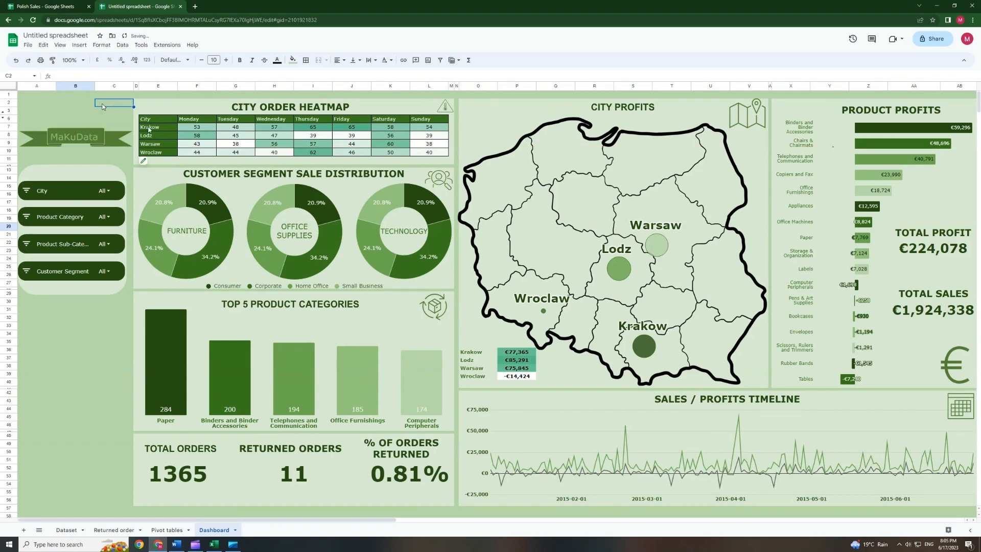